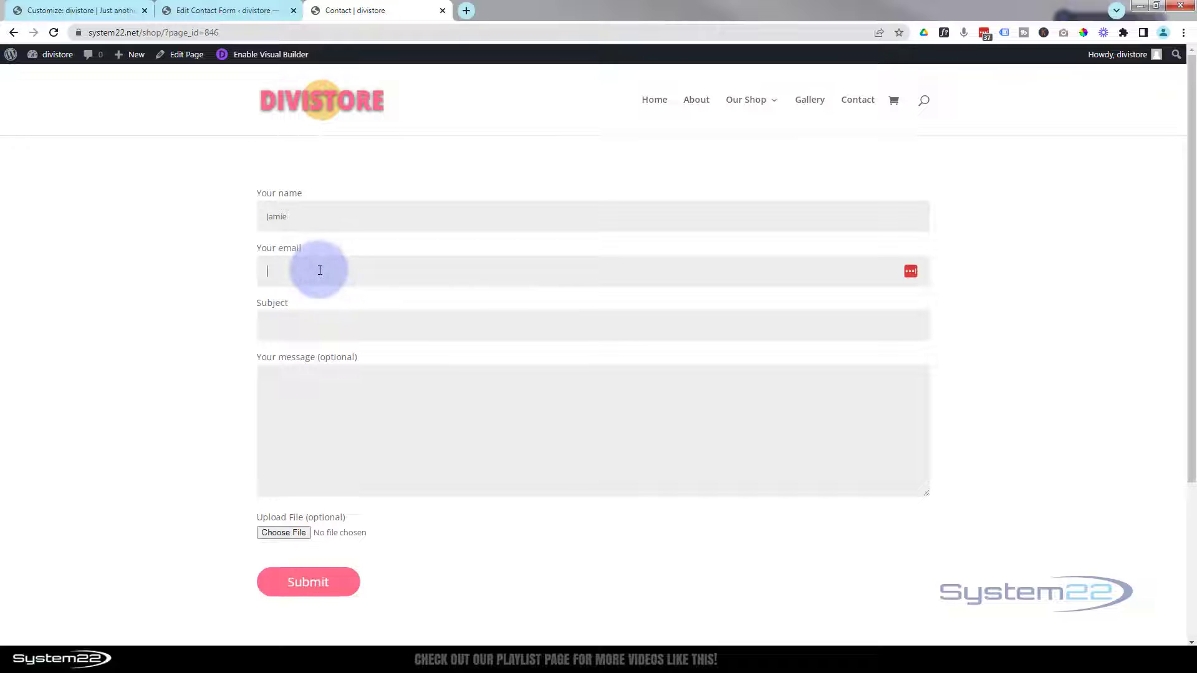
- Fill in a test e-mail address, subject 'F' and the message 'Here's your imag…'
left_click(315, 336)
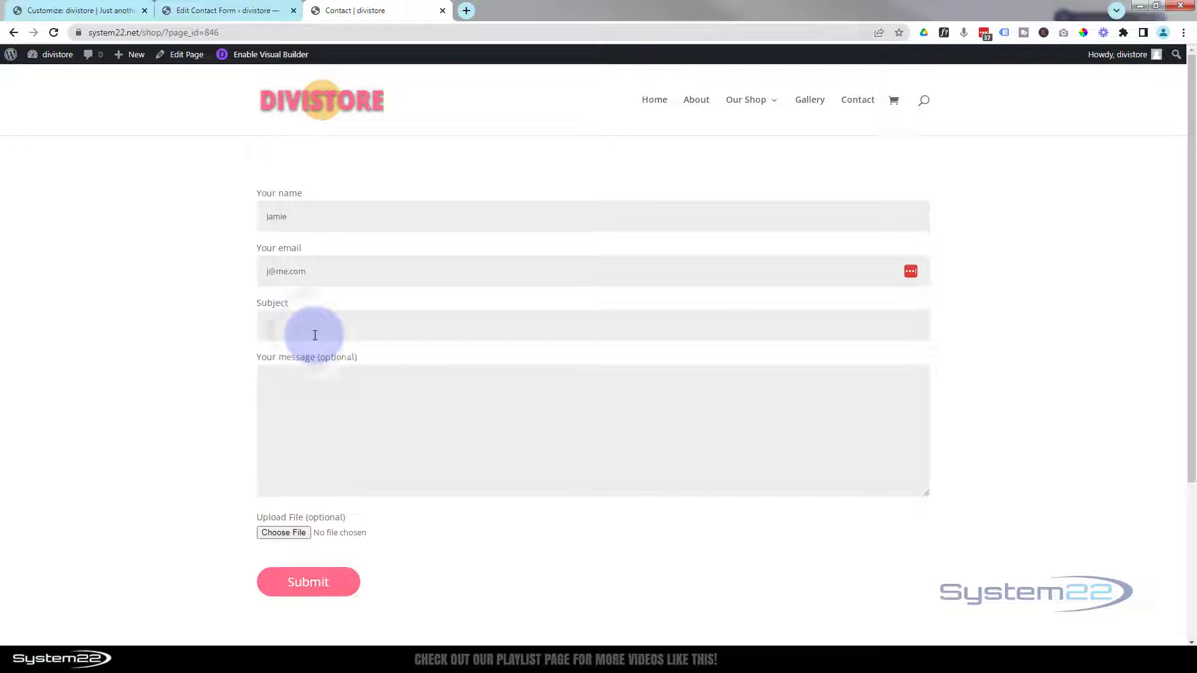
type("File")
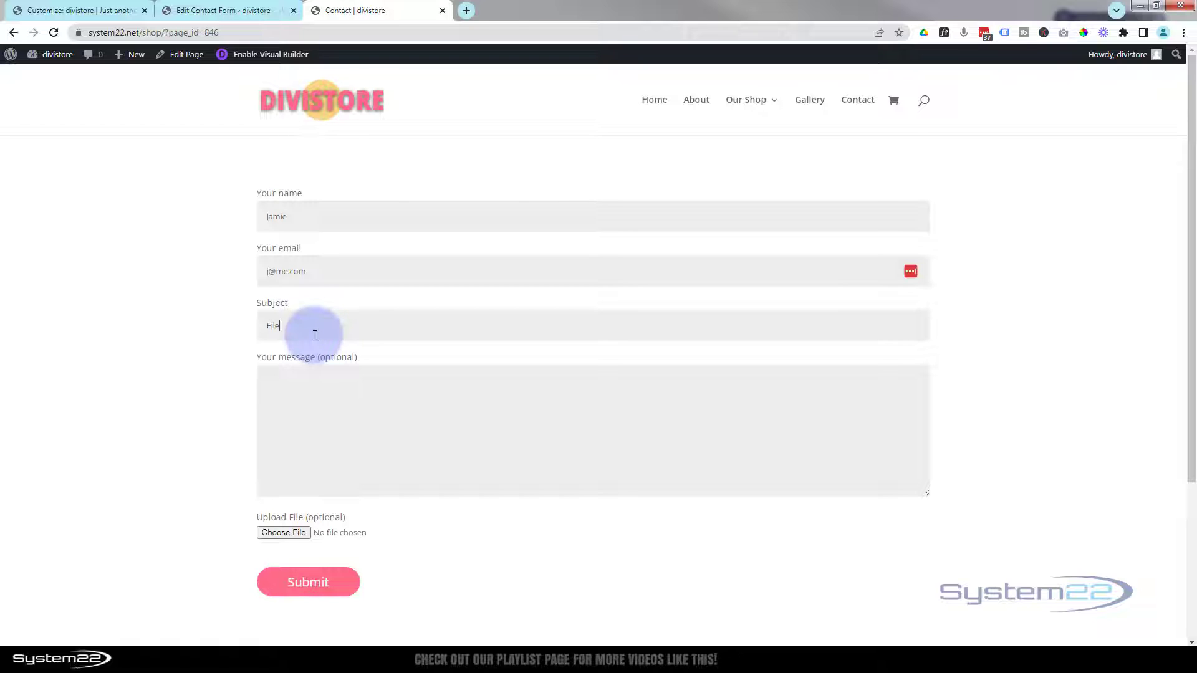
left_click(306, 368)
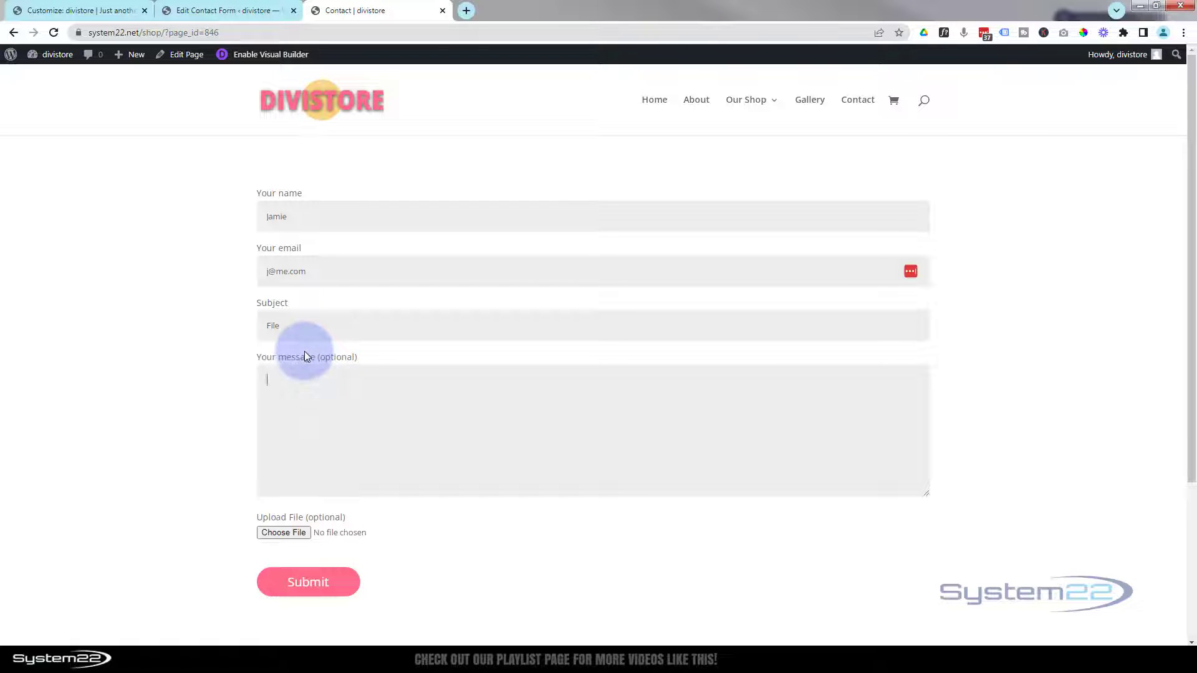
type("Here's your image")
- Attach the fading-sections image, submit the form and check the thank-you banner
left_click(276, 532)
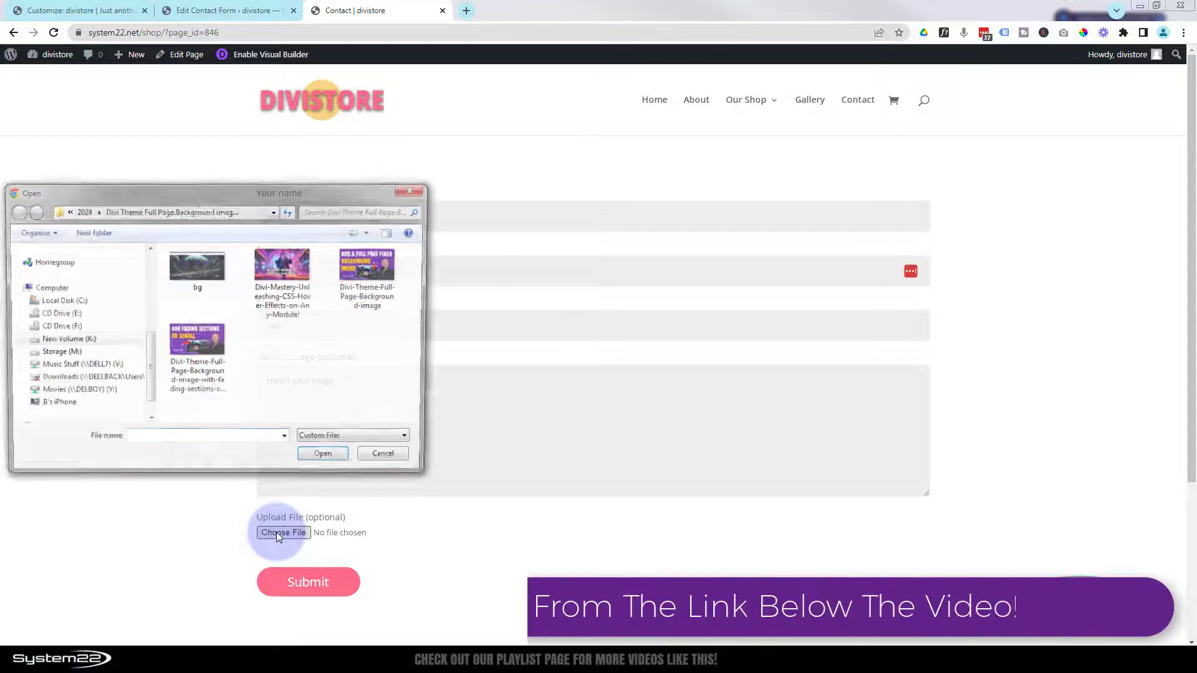
left_click(193, 269)
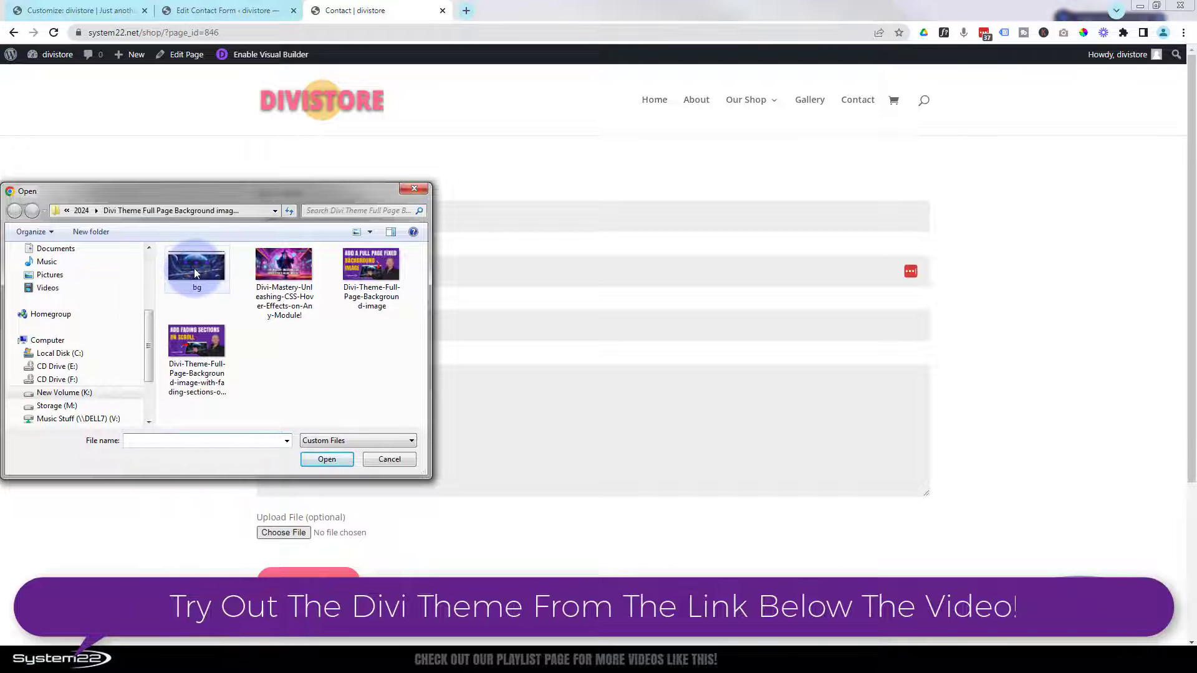
left_click(197, 349)
left_click(324, 468)
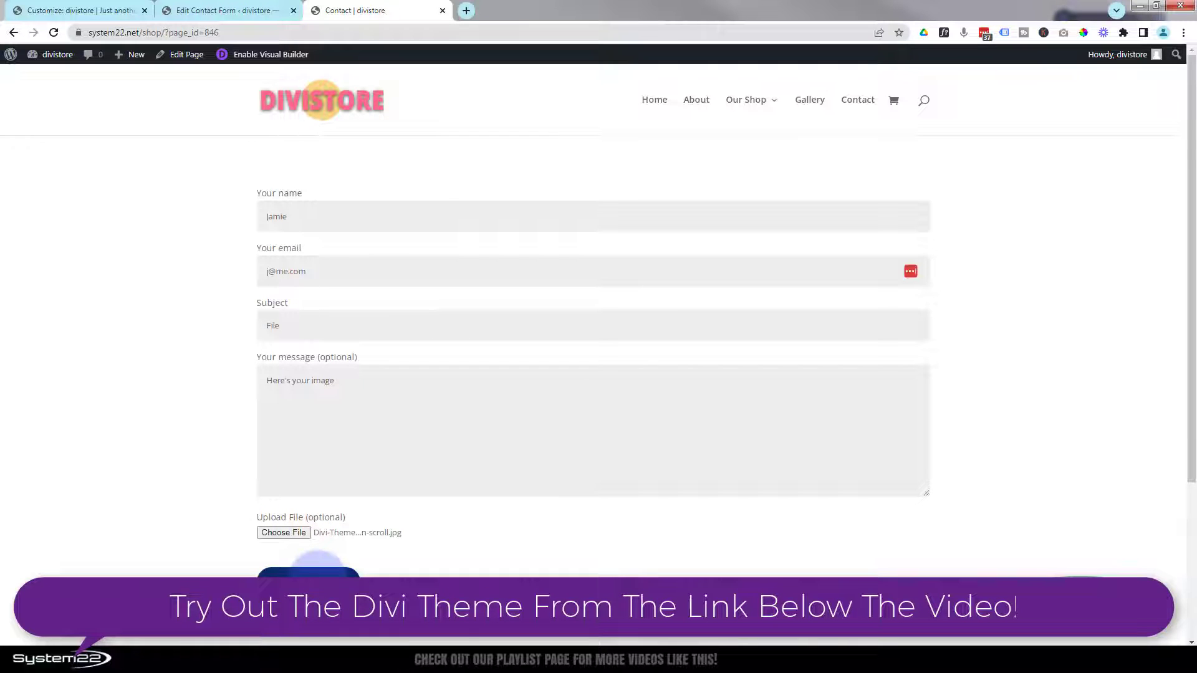
left_click(316, 574)
scroll(182, 424, "down", 3)
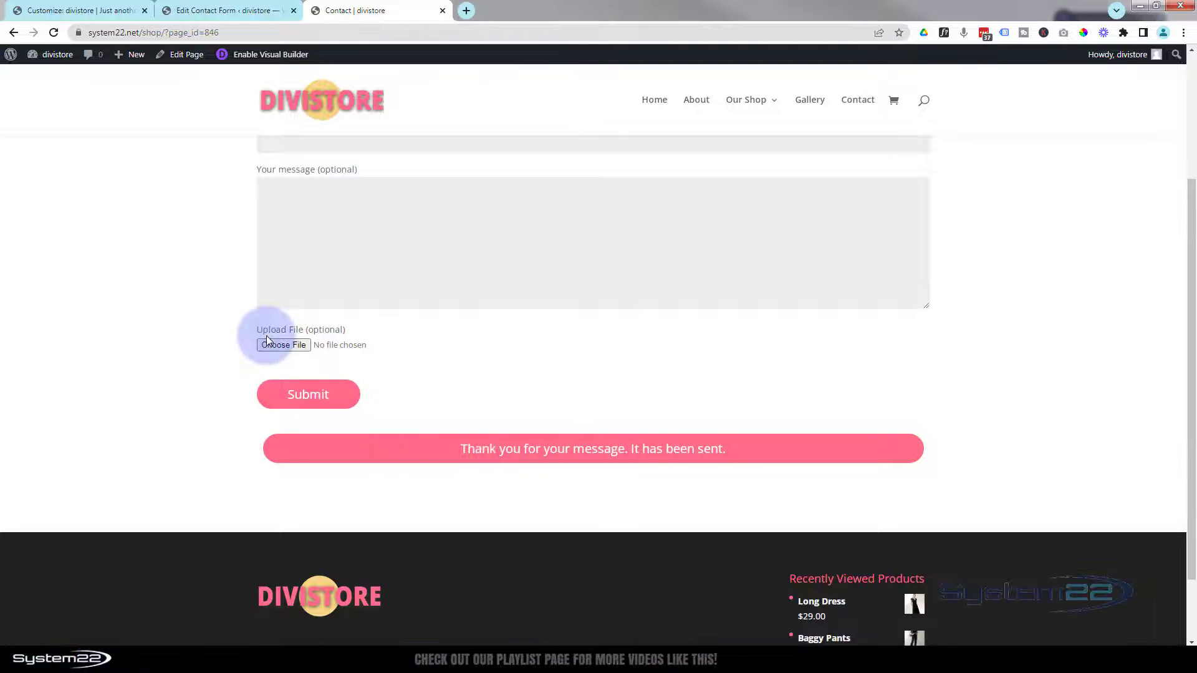
scroll(267, 336, "up", 2)
scroll(267, 336, "up", 1)
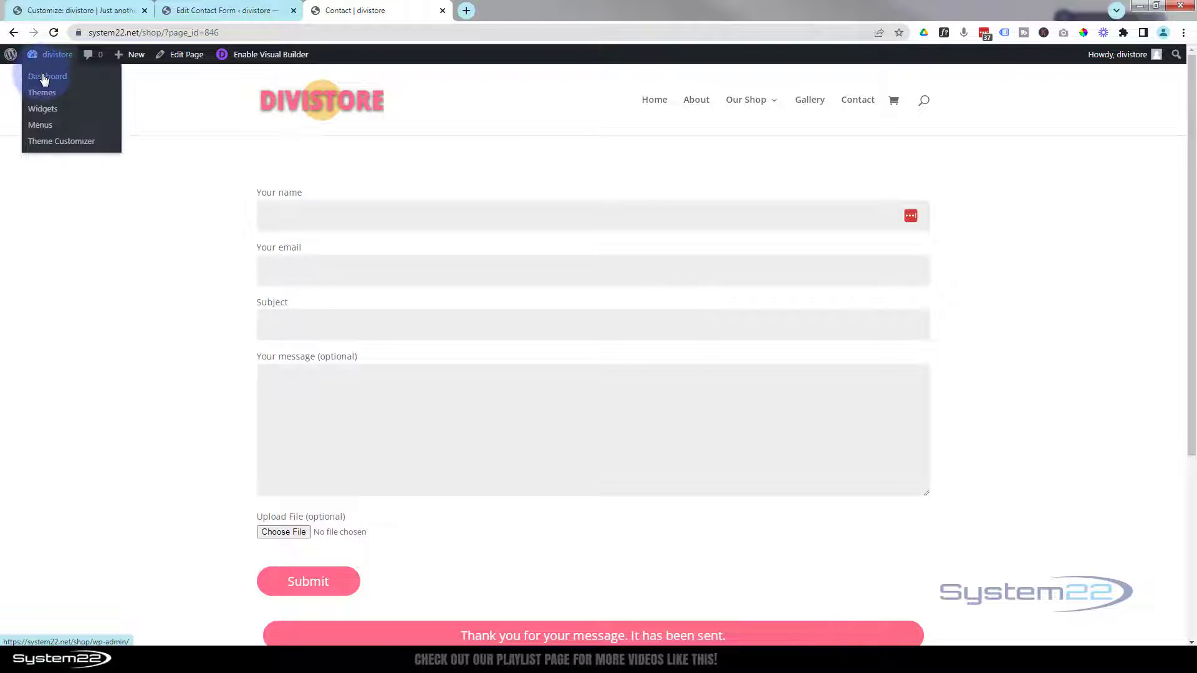
- Search Plugins > Add New for 'contact form 7' to confirm it is active
left_click(44, 78)
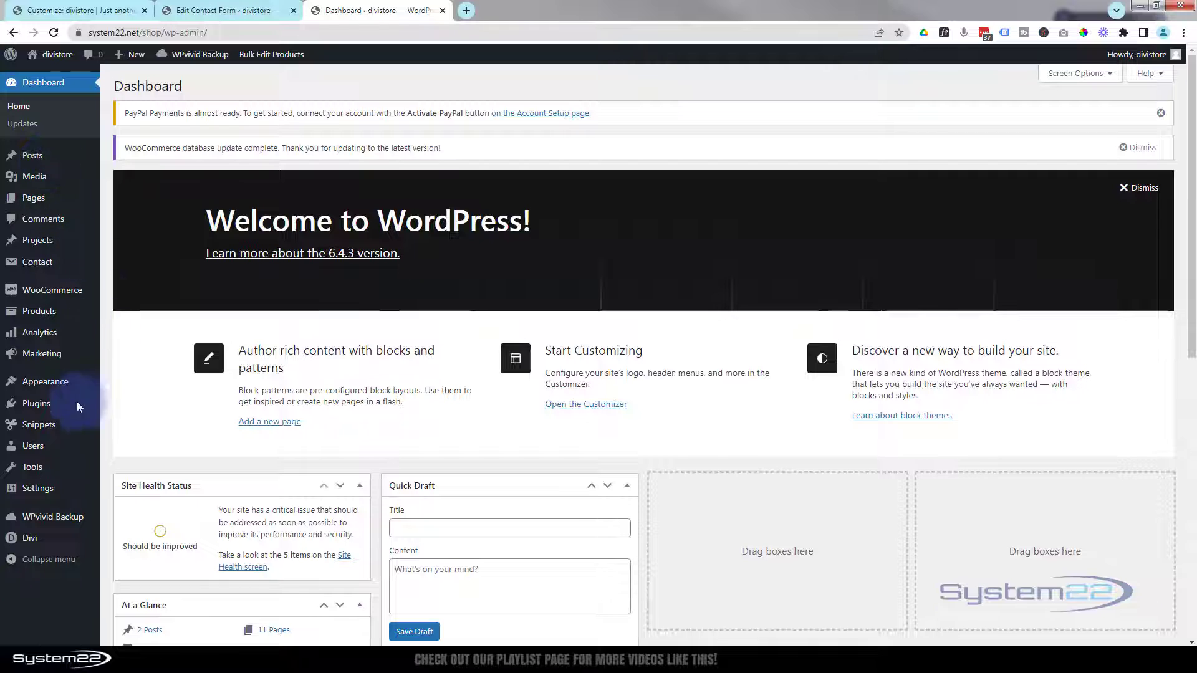
mouse_move(36, 405)
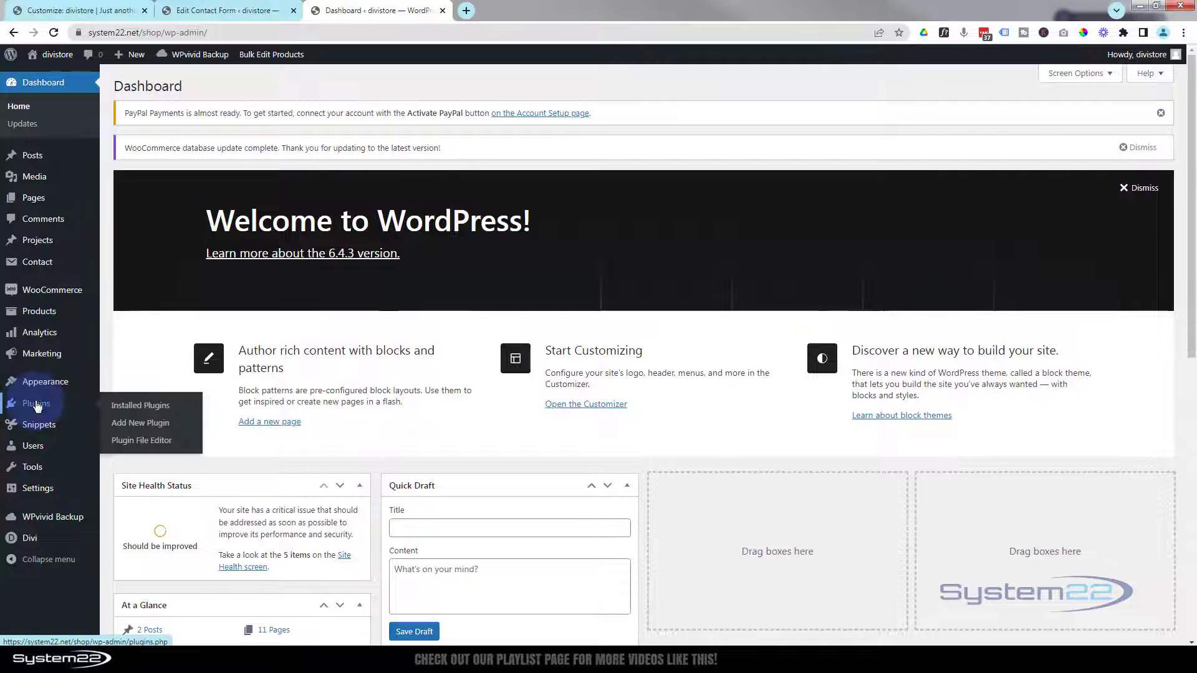
left_click(141, 423)
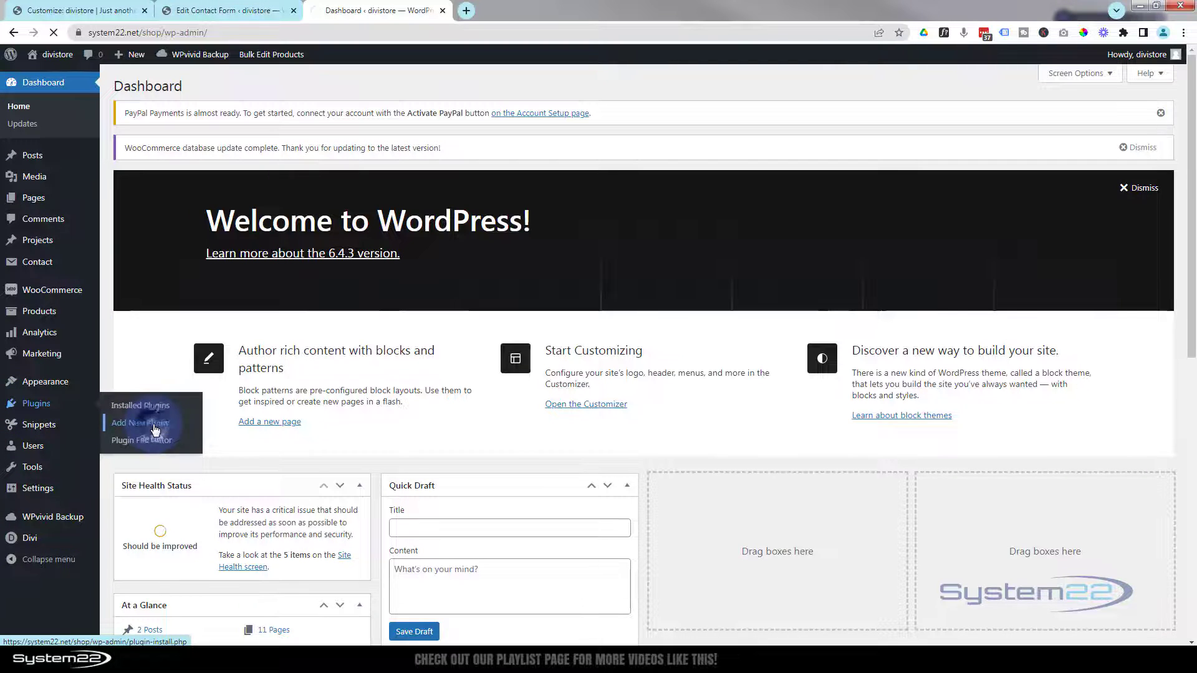
left_click(1035, 151)
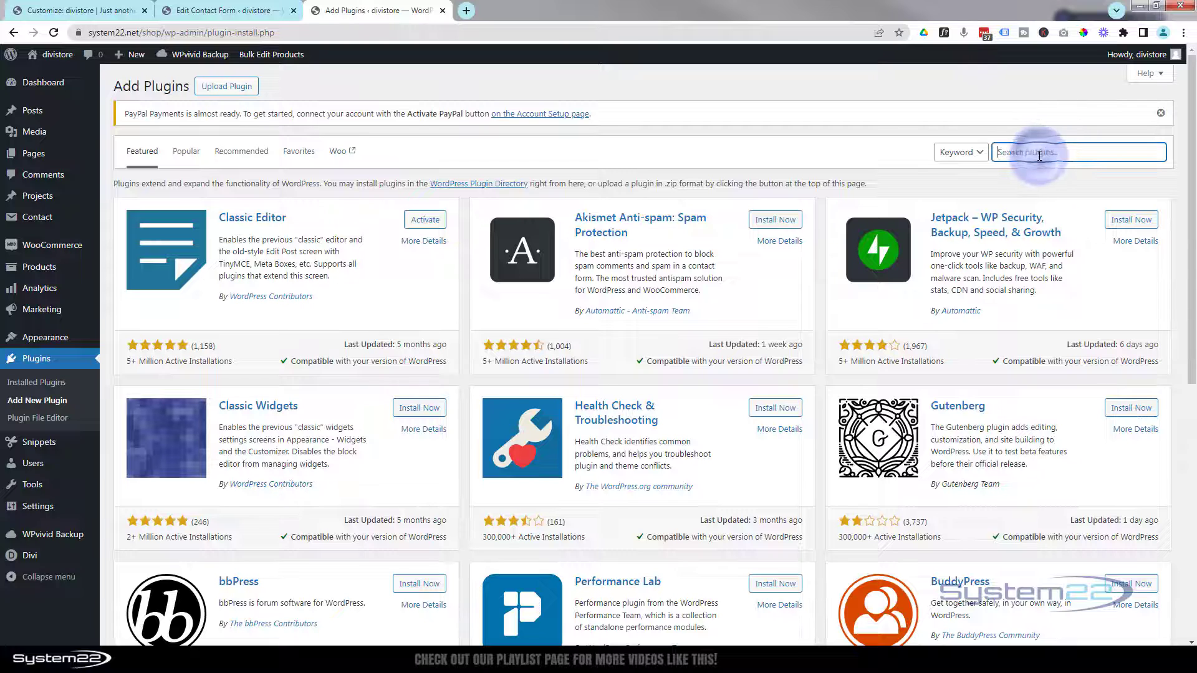
type("c")
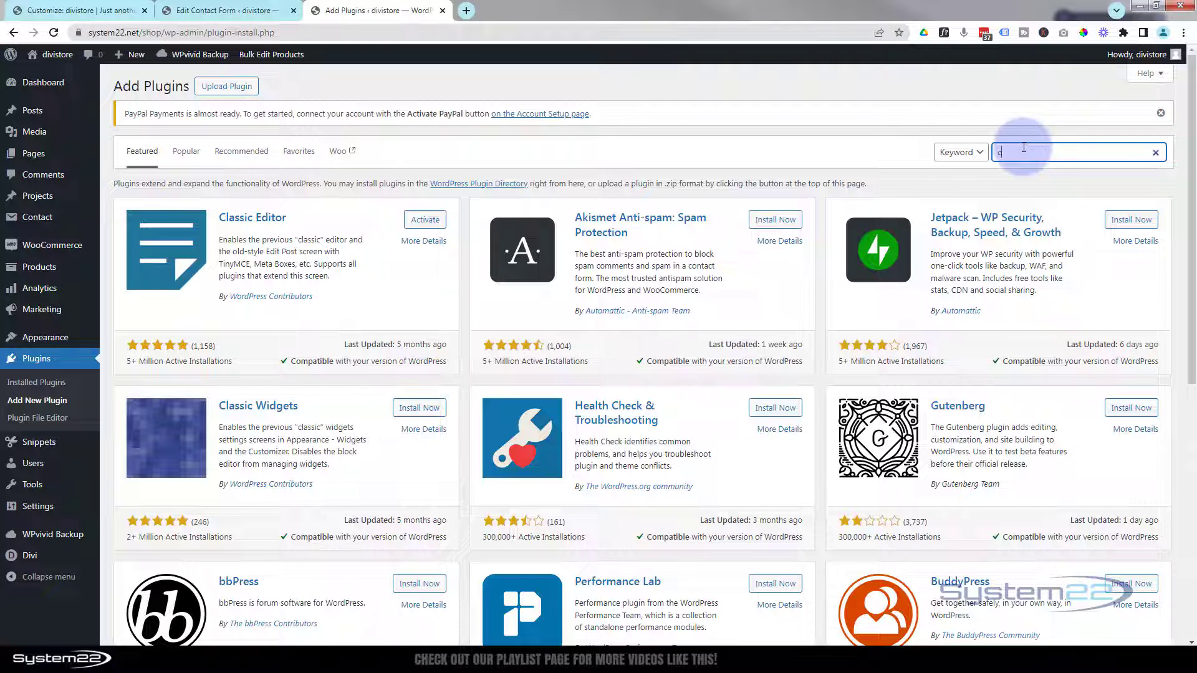
type("ontact form 7")
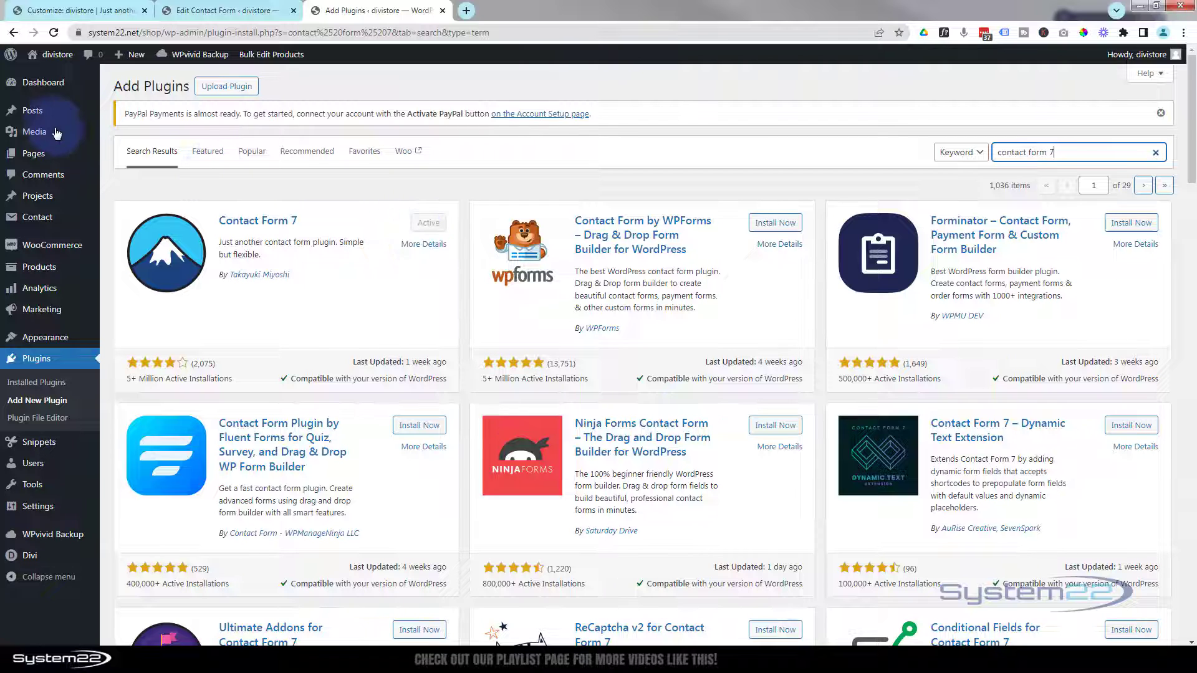
- Open the Contact Form 7 forms list showing Contact form 1
mouse_move(45, 223)
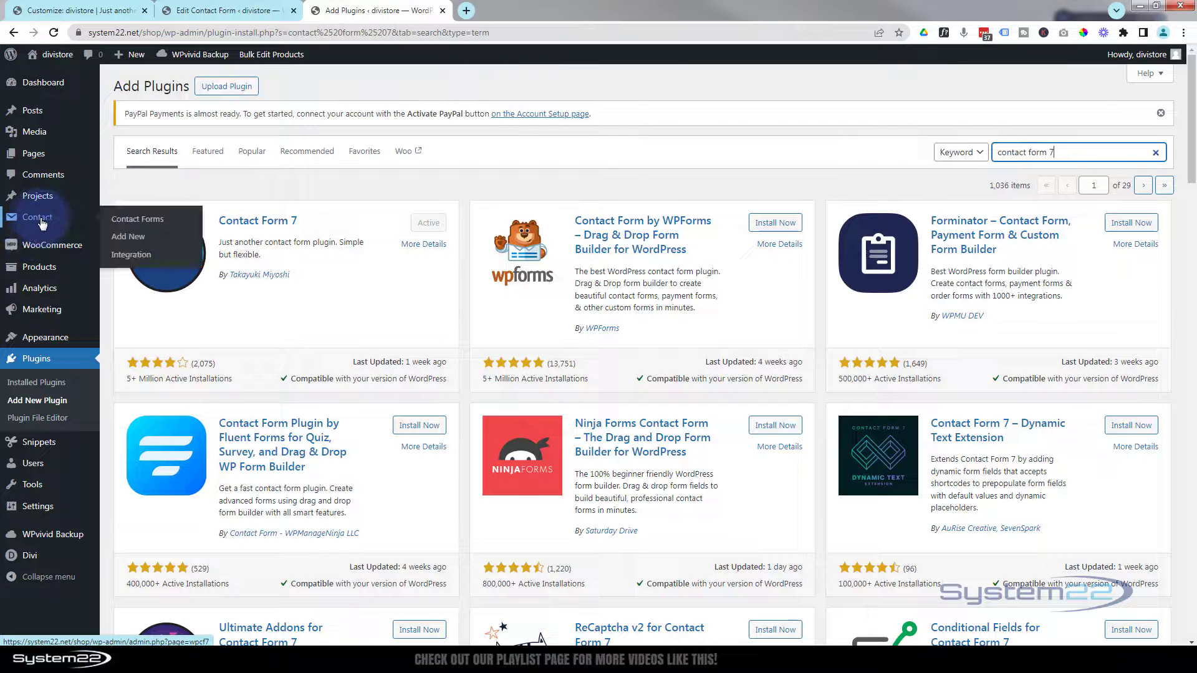
left_click(39, 222)
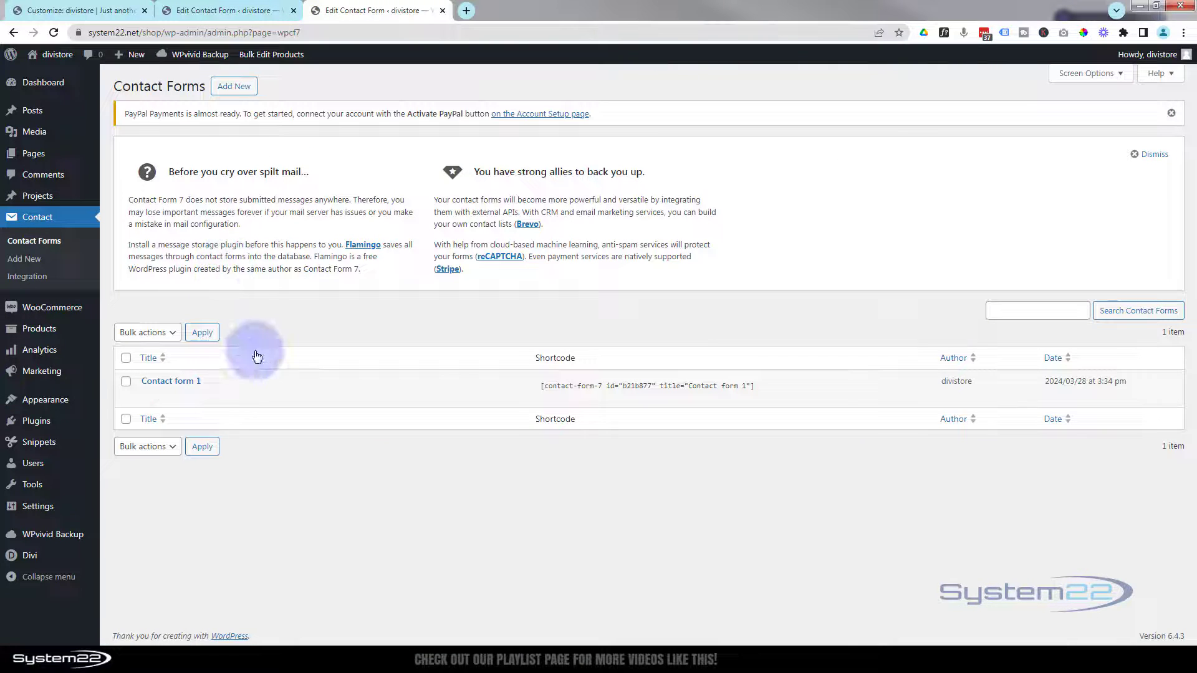
mouse_move(214, 393)
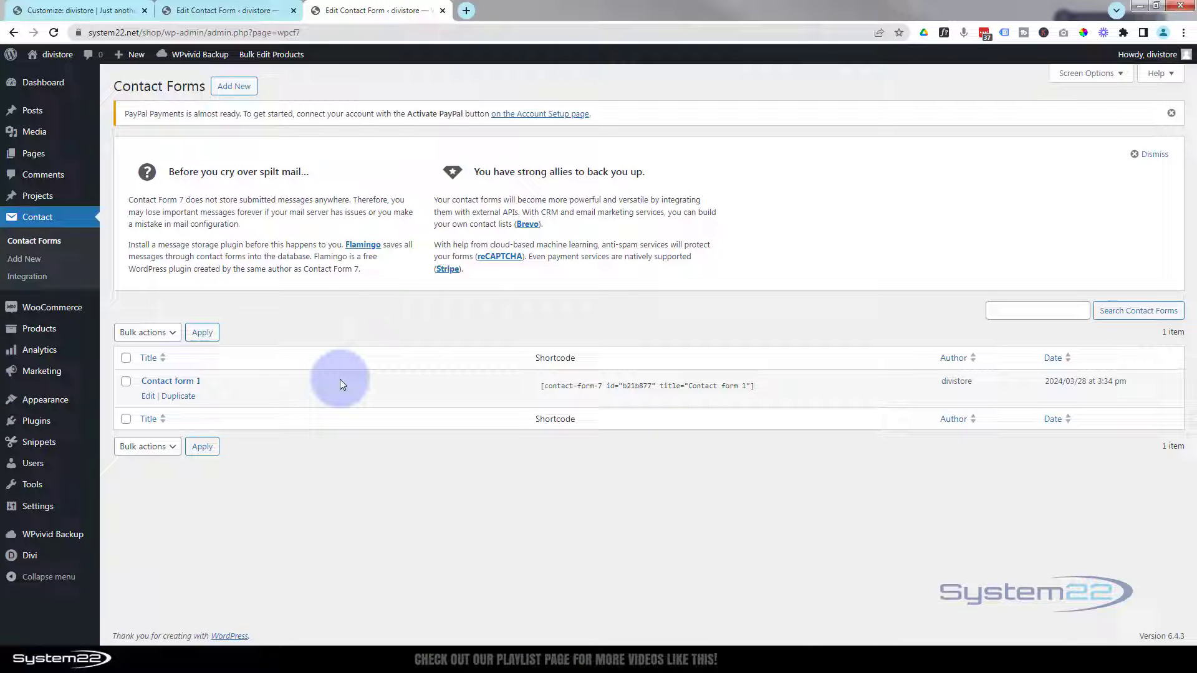
- Create a new contact form and review its name, email, subject and message tags
left_click(236, 88)
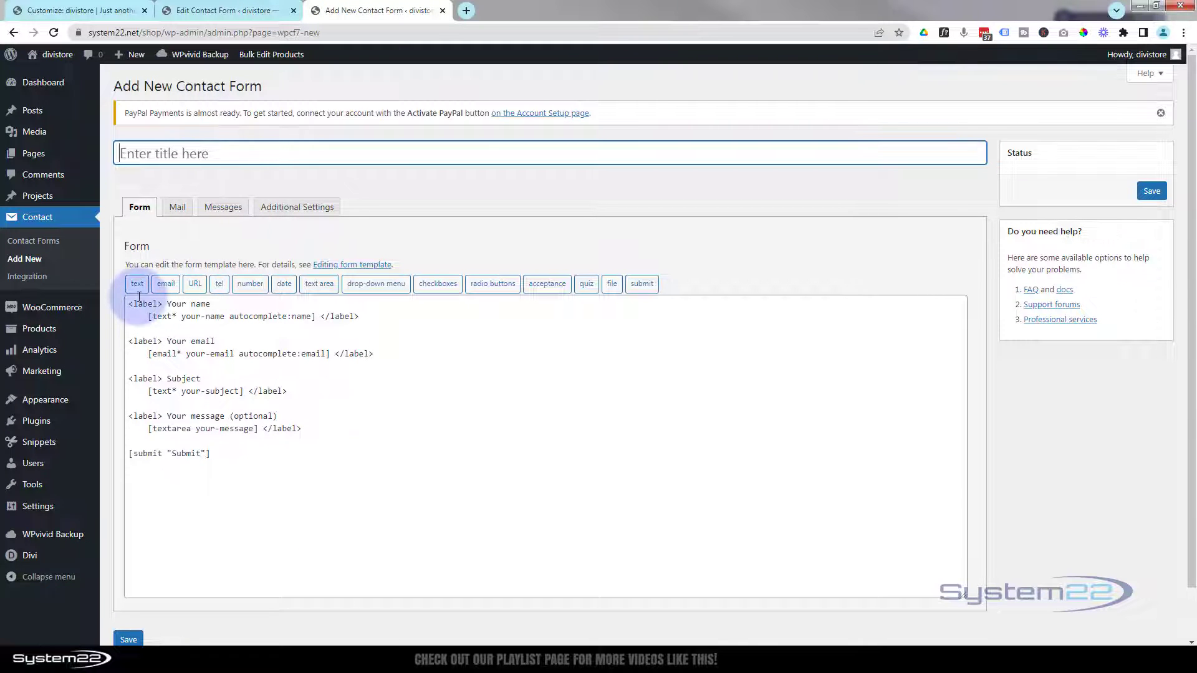
left_click_drag(146, 316, 316, 318)
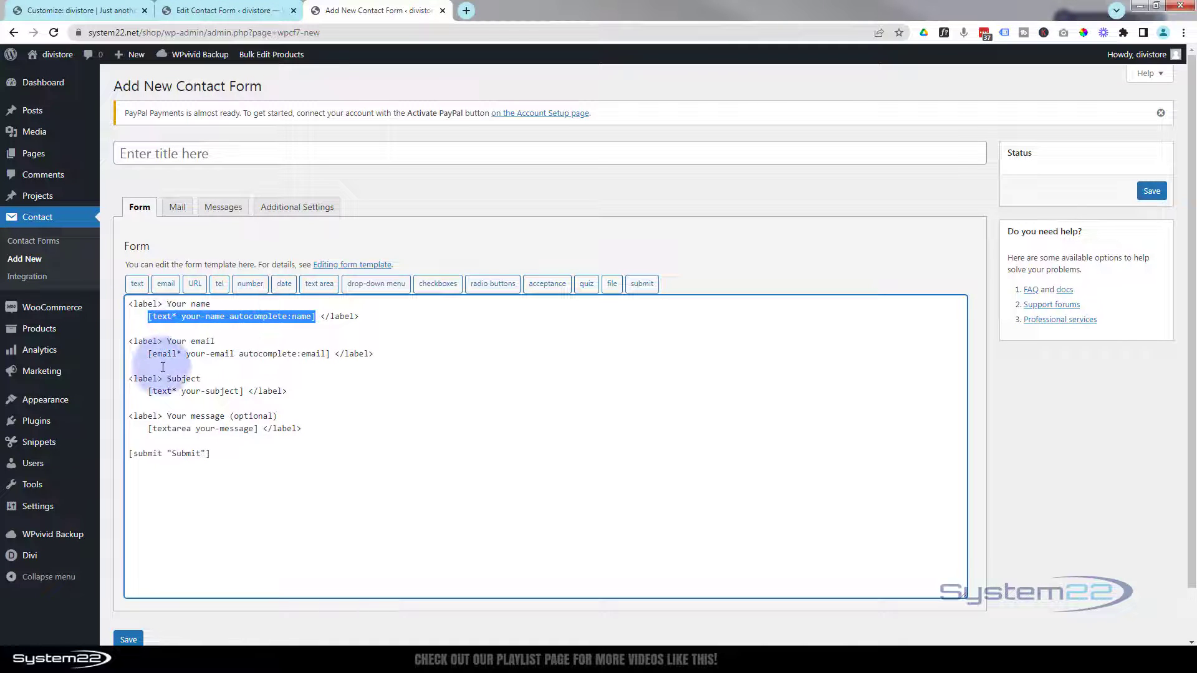
left_click_drag(148, 354, 332, 359)
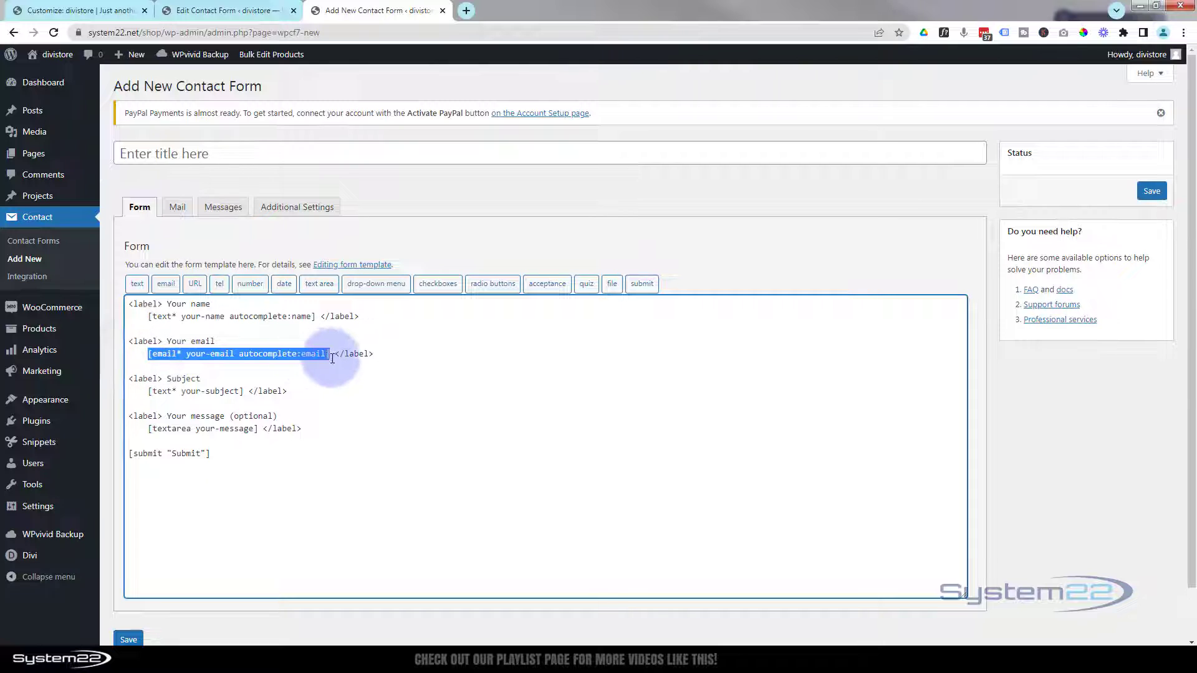
left_click_drag(152, 391, 244, 392)
left_click_drag(148, 428, 260, 429)
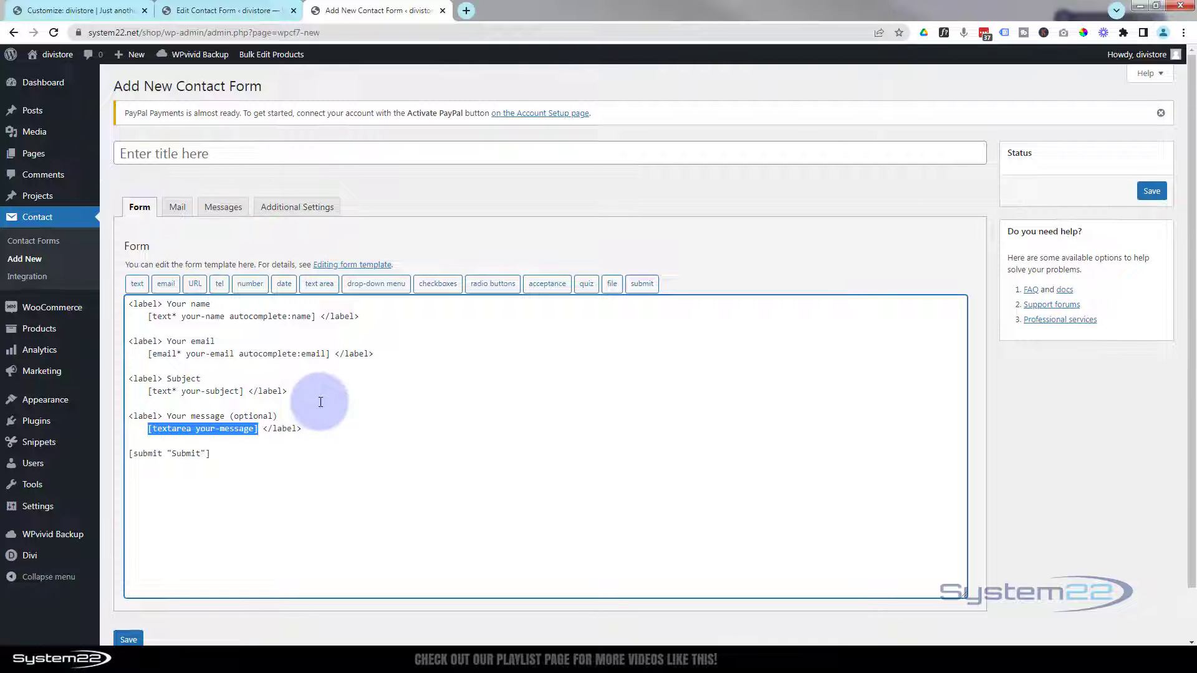
- Title the form 'Myform 2' and add a blank line after the message field
left_click(153, 156)
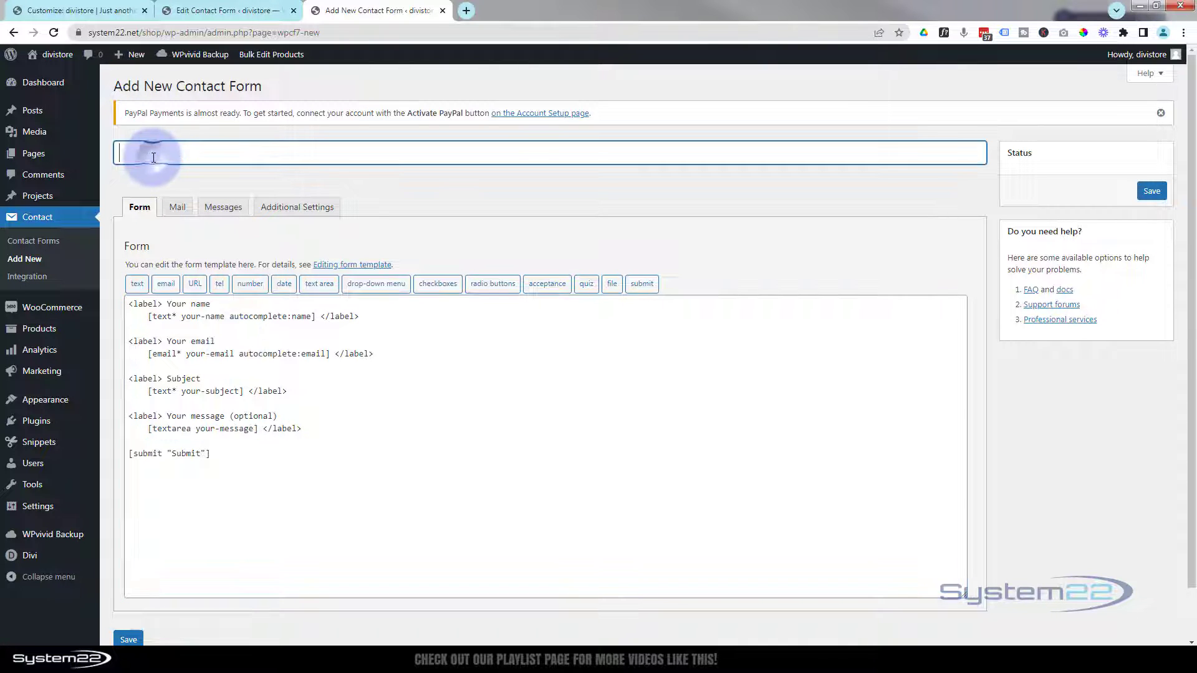
type("Myform 2")
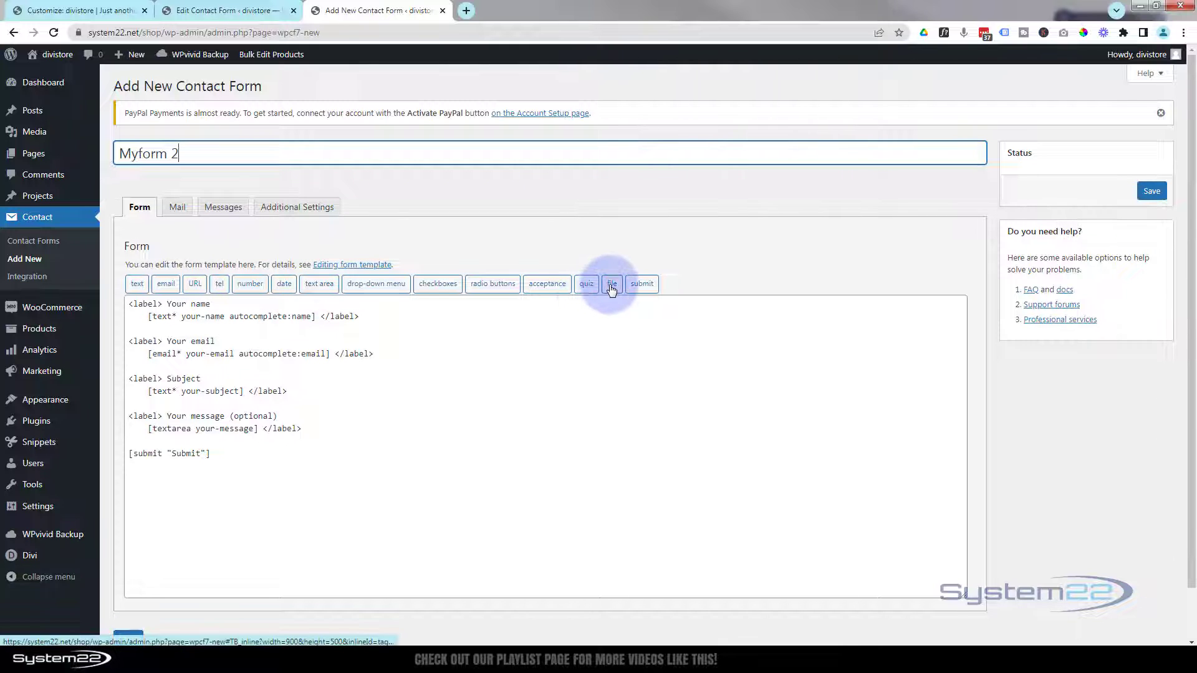
left_click(303, 429)
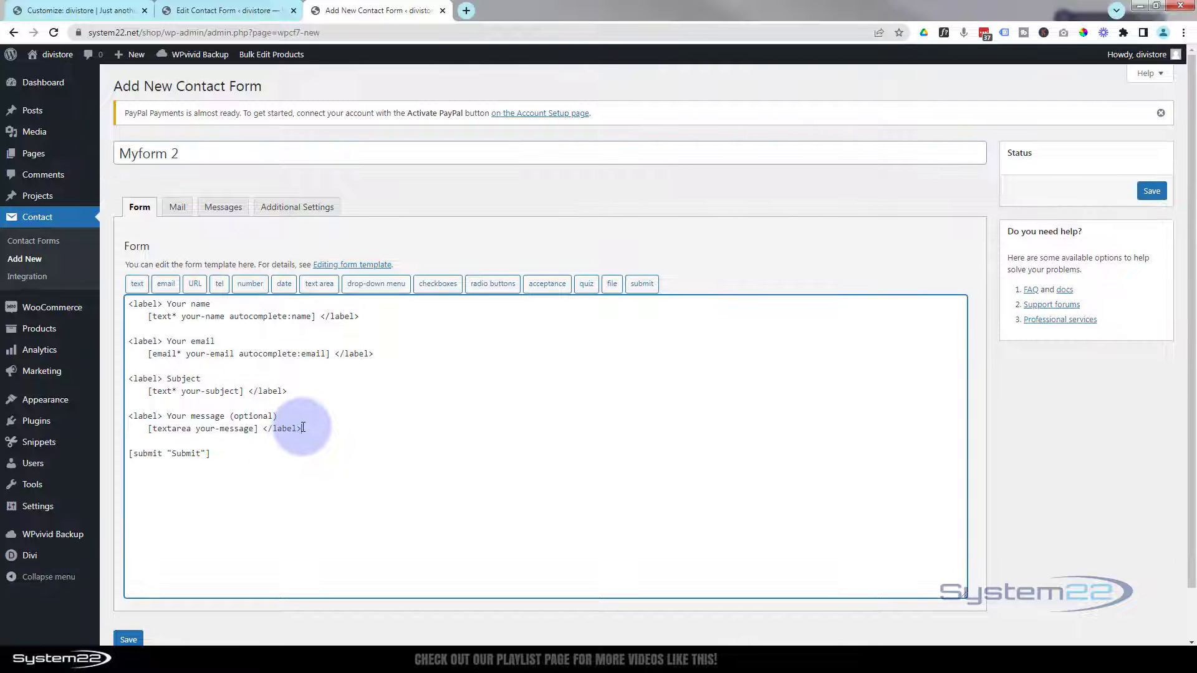
key("Return")
key("Return")
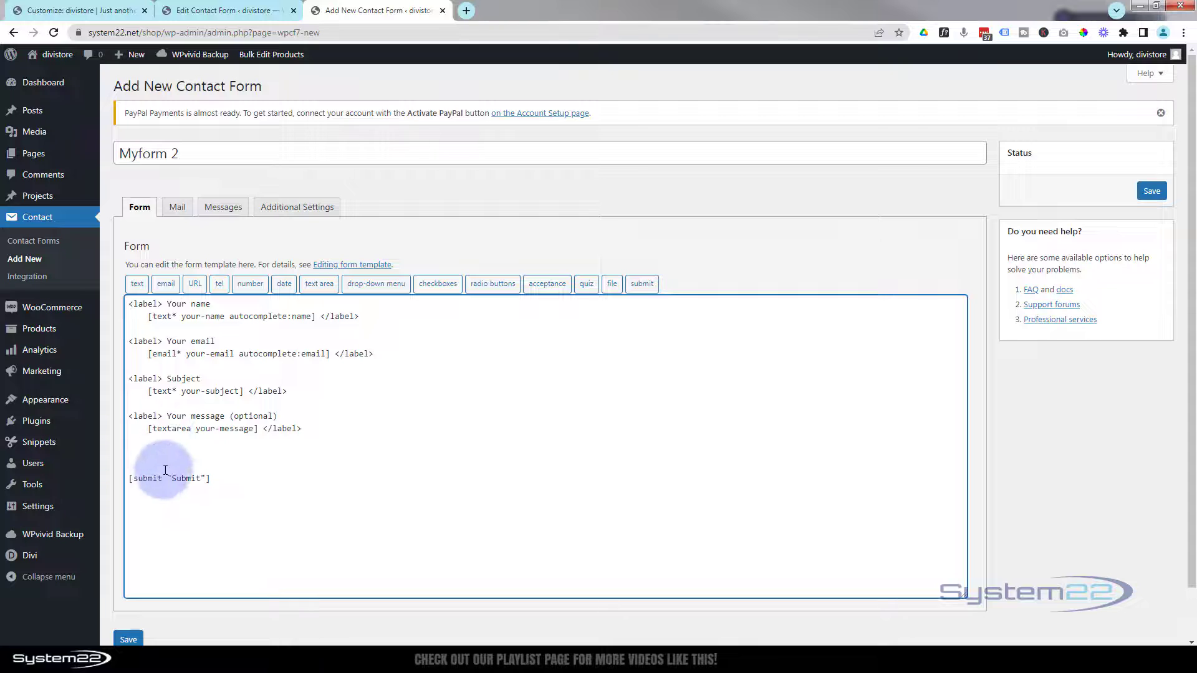
- Configure a file upload tag with a 4500-byte limit accepting .jpg and .png files
left_click(613, 285)
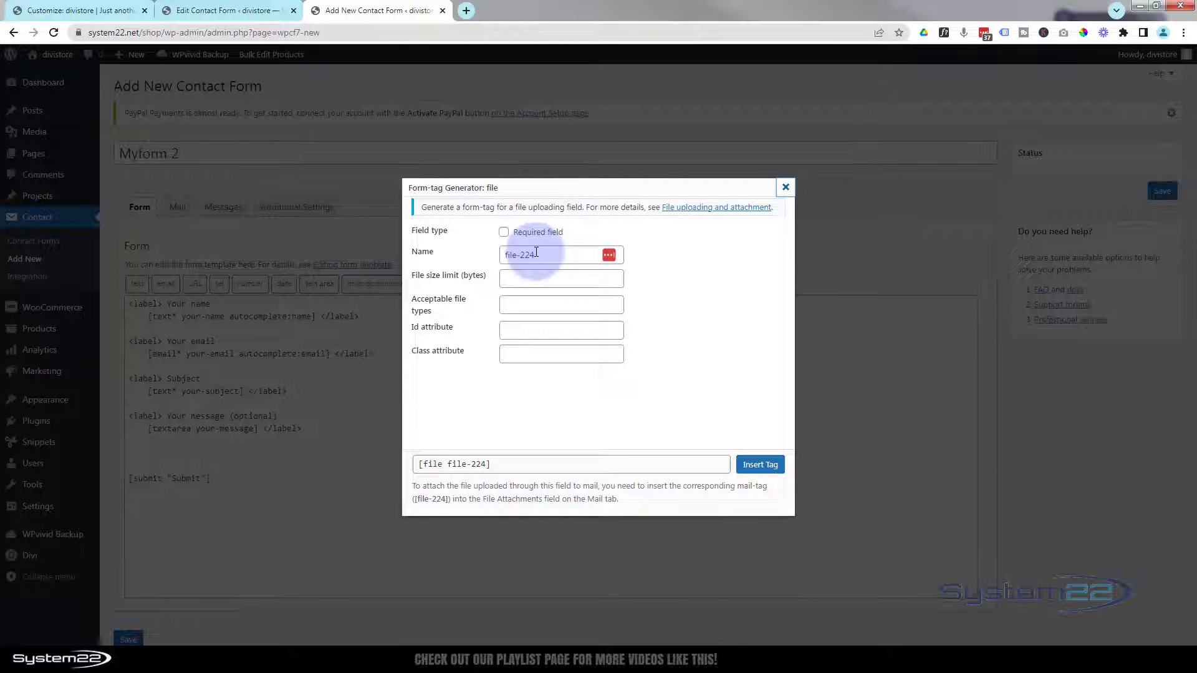
left_click(508, 278)
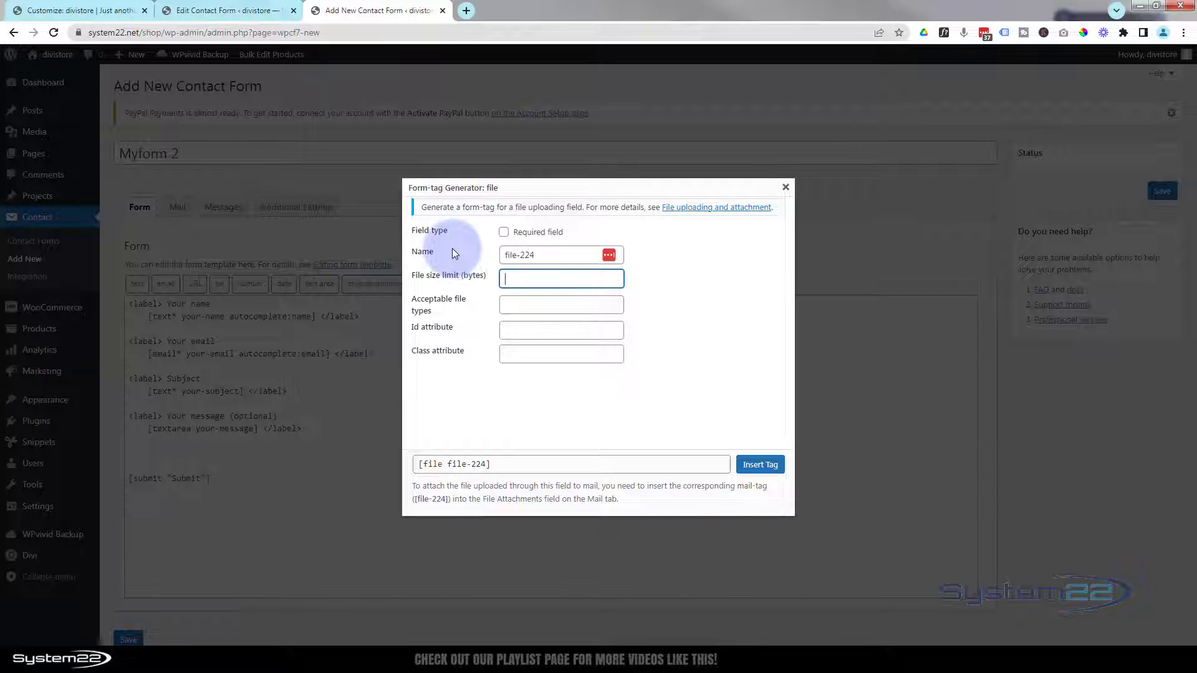
type("4500")
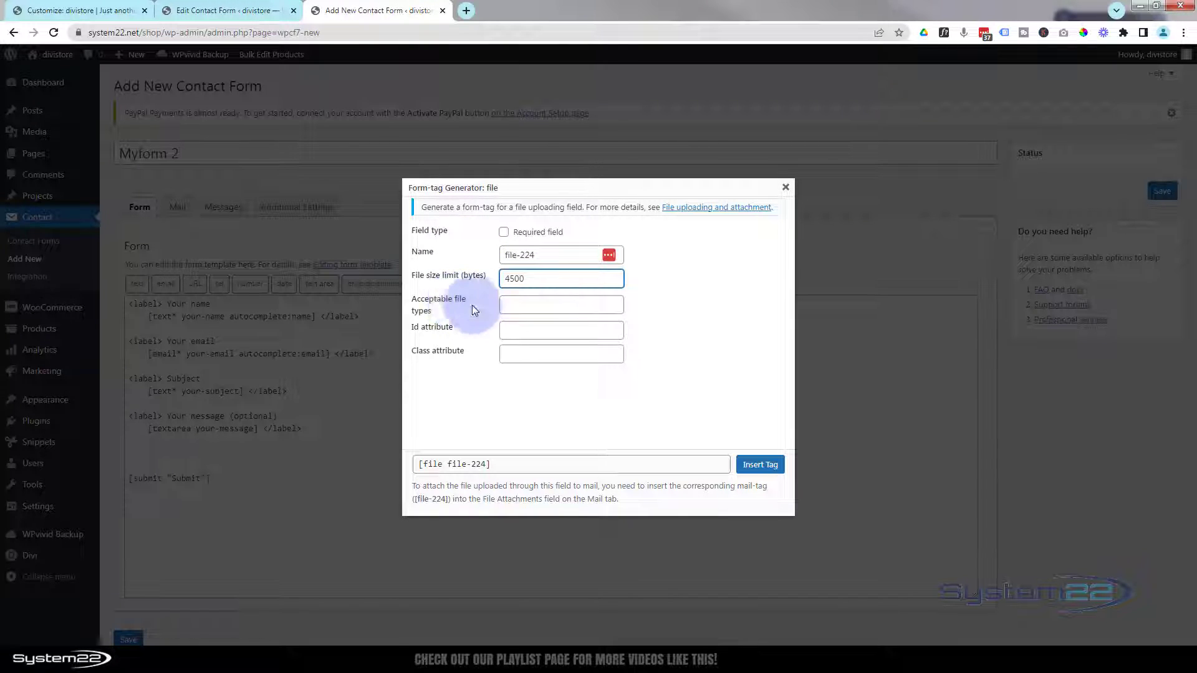
left_click(508, 306)
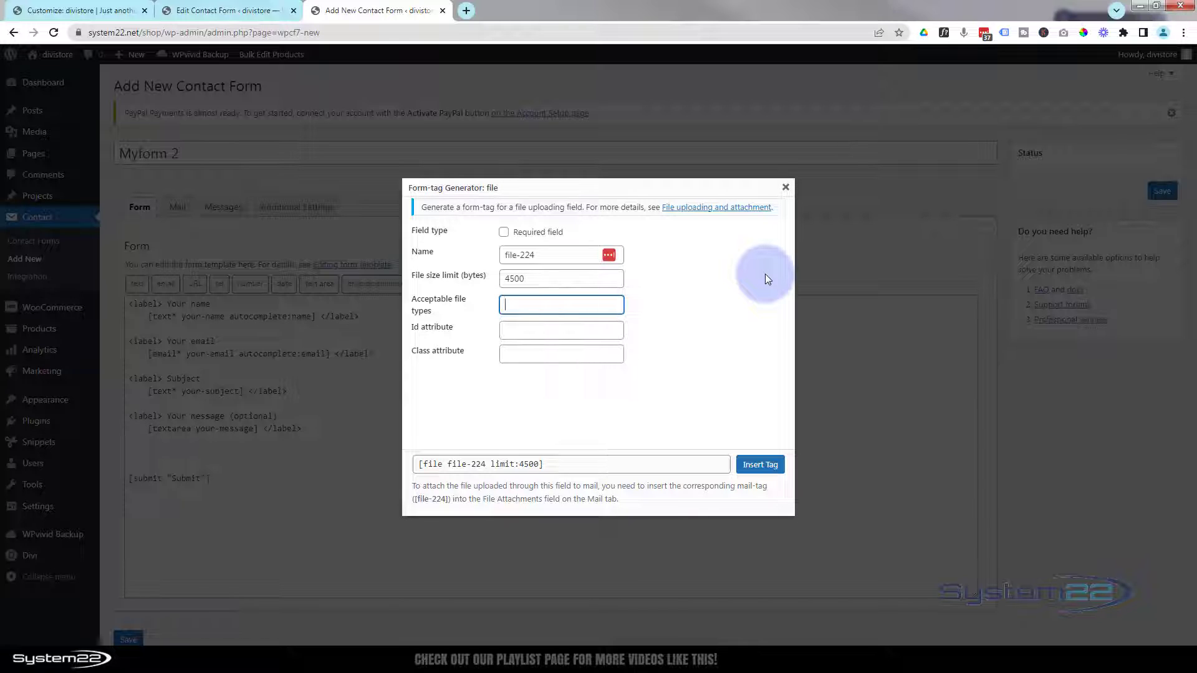
type(".jpg .png")
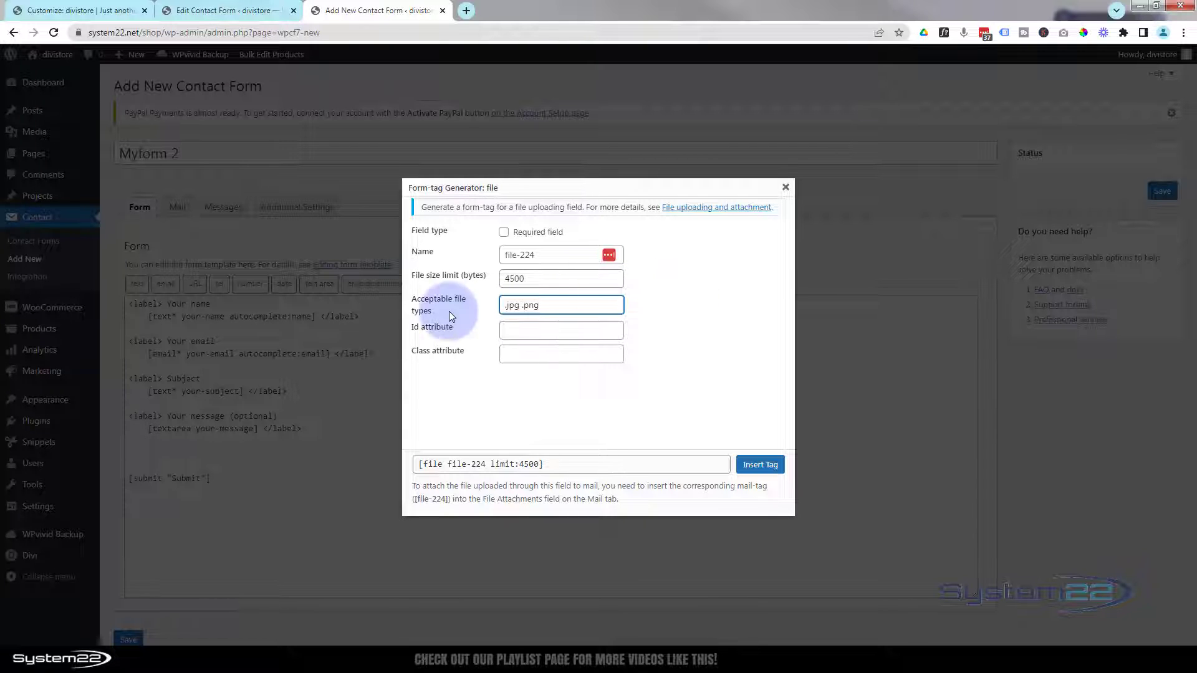
left_click(508, 329)
left_click(510, 355)
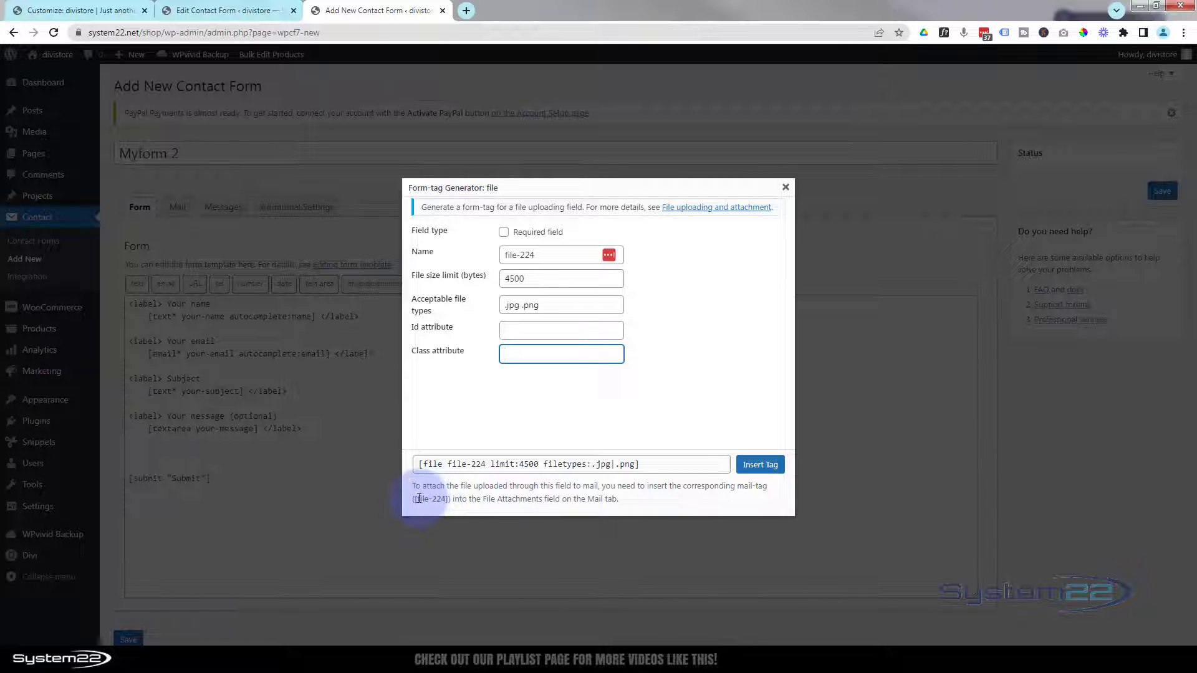
- Copy the [file-224] mail-tag and insert the file tag into the template
left_click_drag(417, 499, 453, 499)
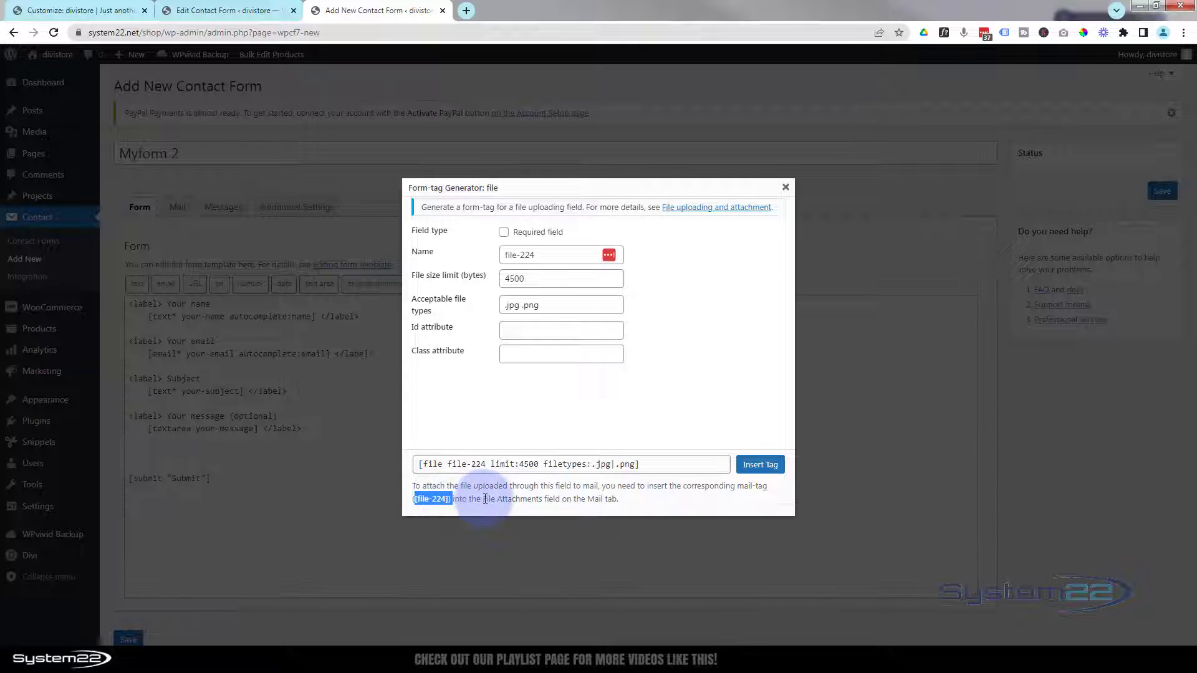
left_click(448, 499)
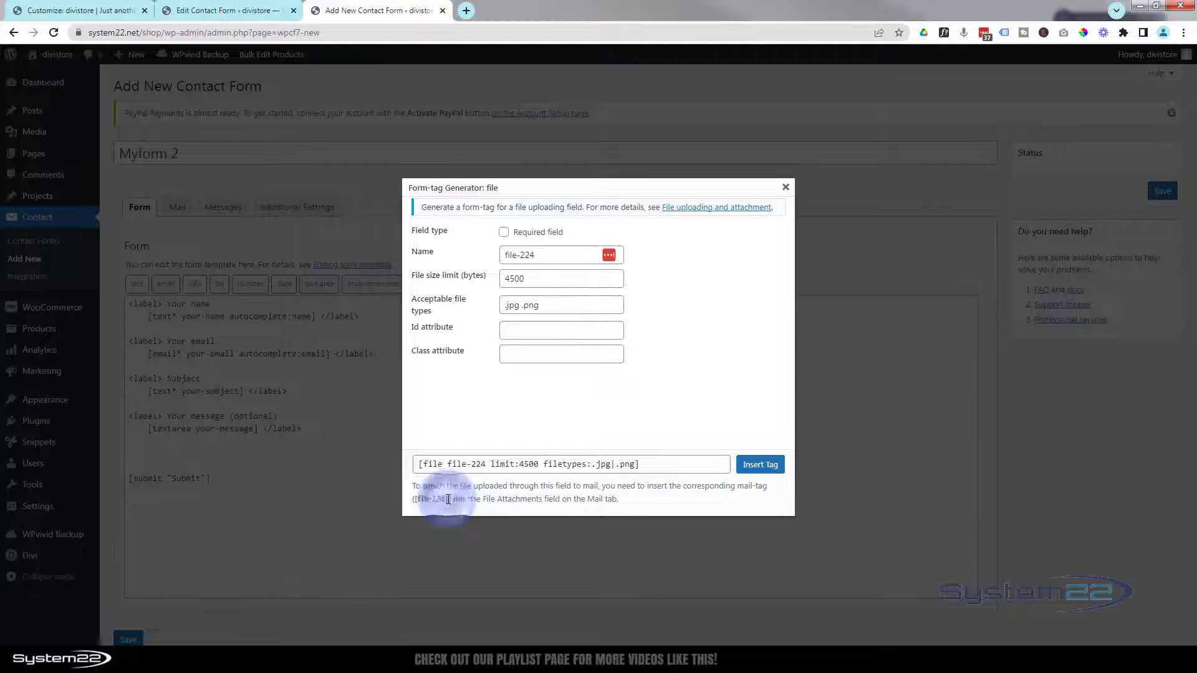
left_click_drag(448, 500, 417, 502)
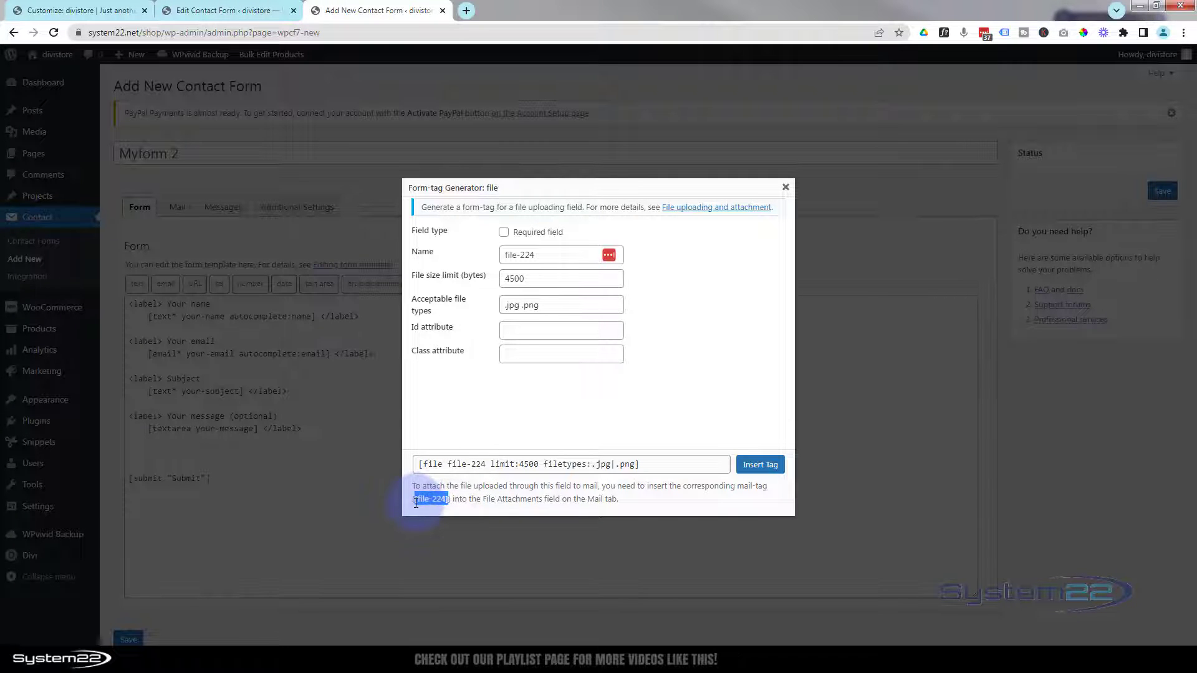
left_click(760, 465)
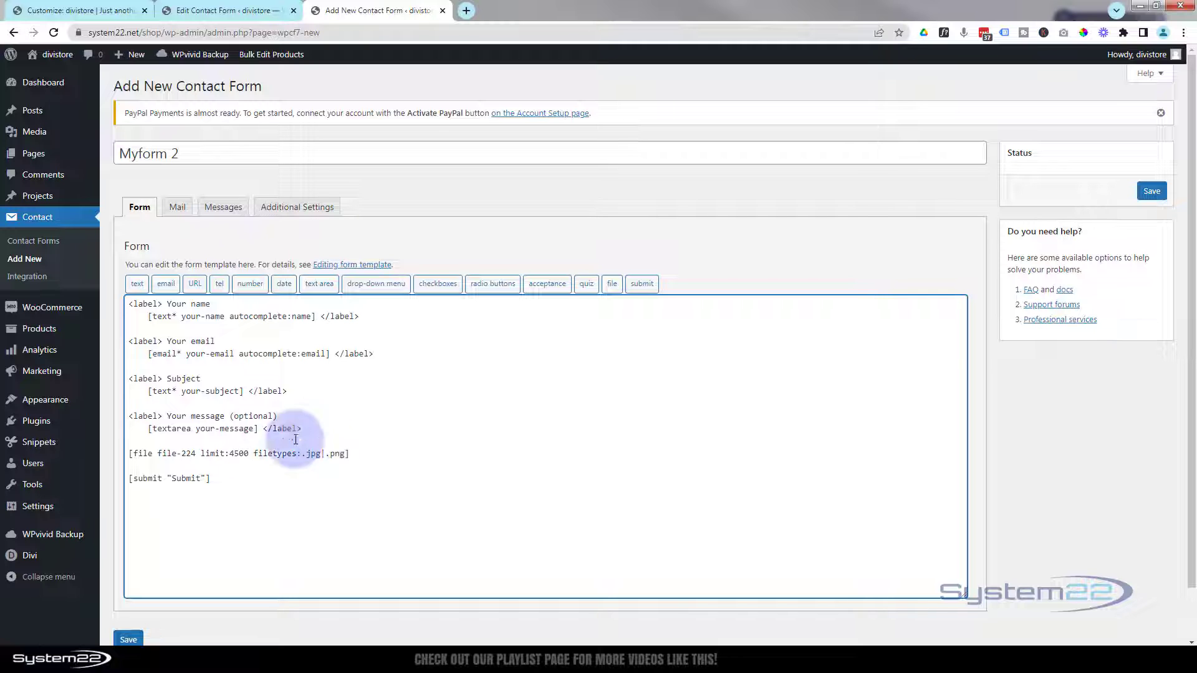
- Add [file-224] to the Mail settings' File attachments, then return to the form template
left_click(173, 211)
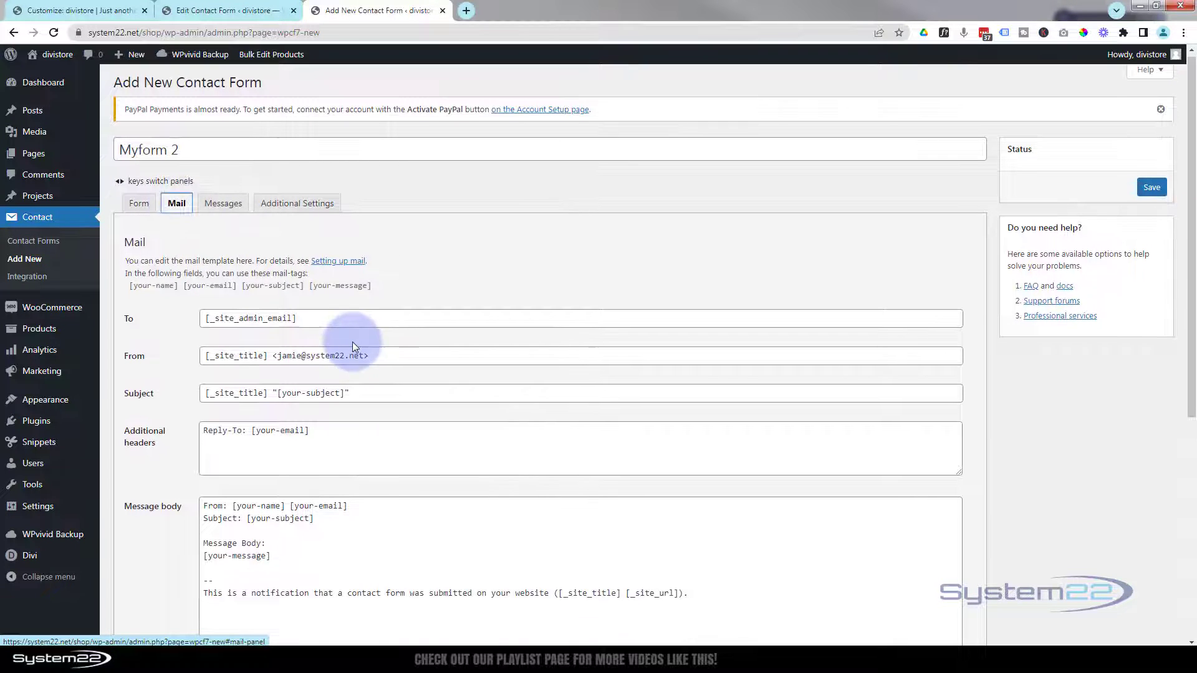
scroll(353, 344, "down", 5)
scroll(353, 345, "down", 1)
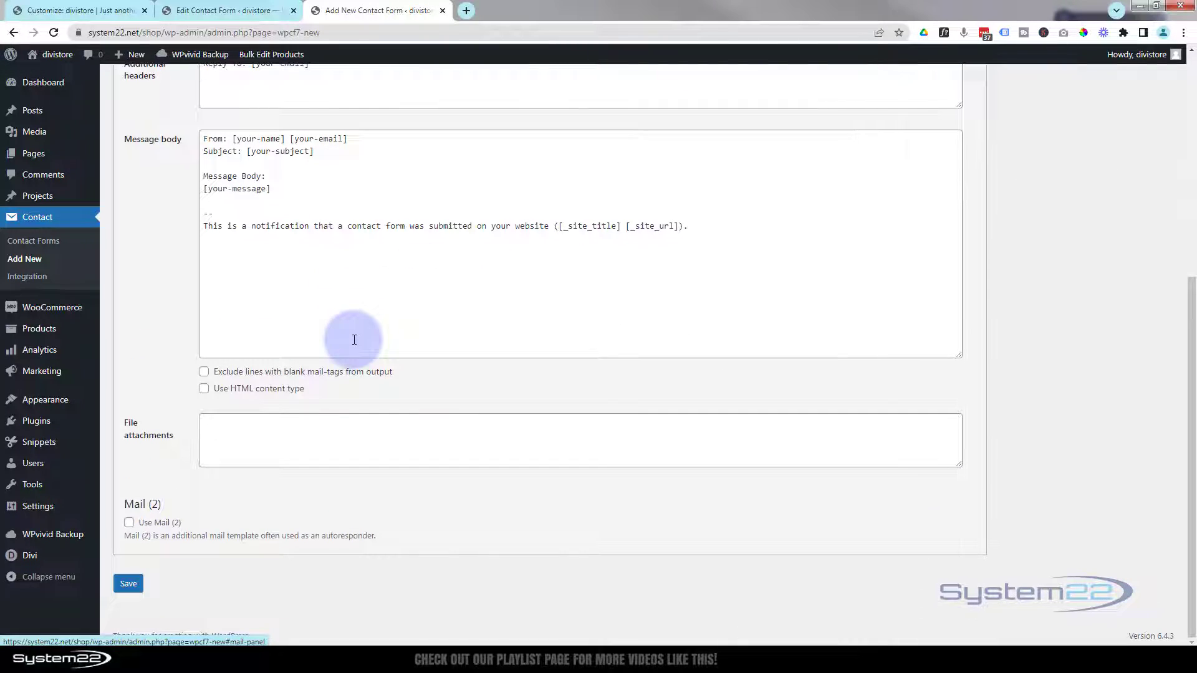
left_click(214, 429)
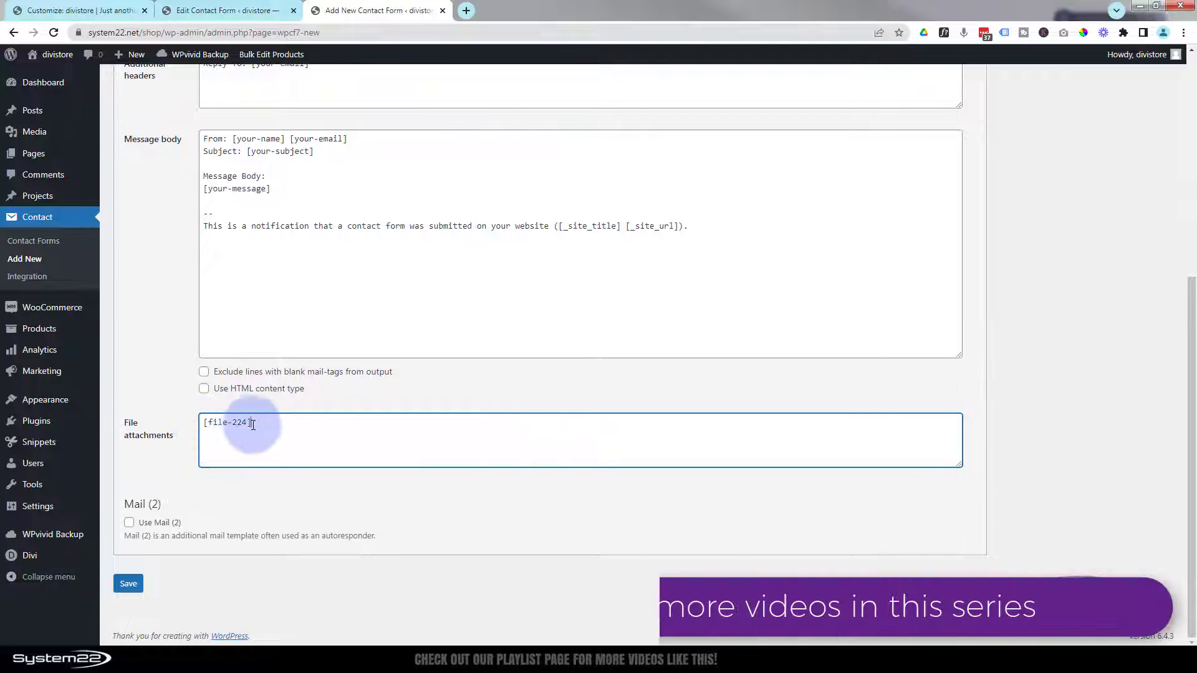
scroll(268, 424, "up", 5)
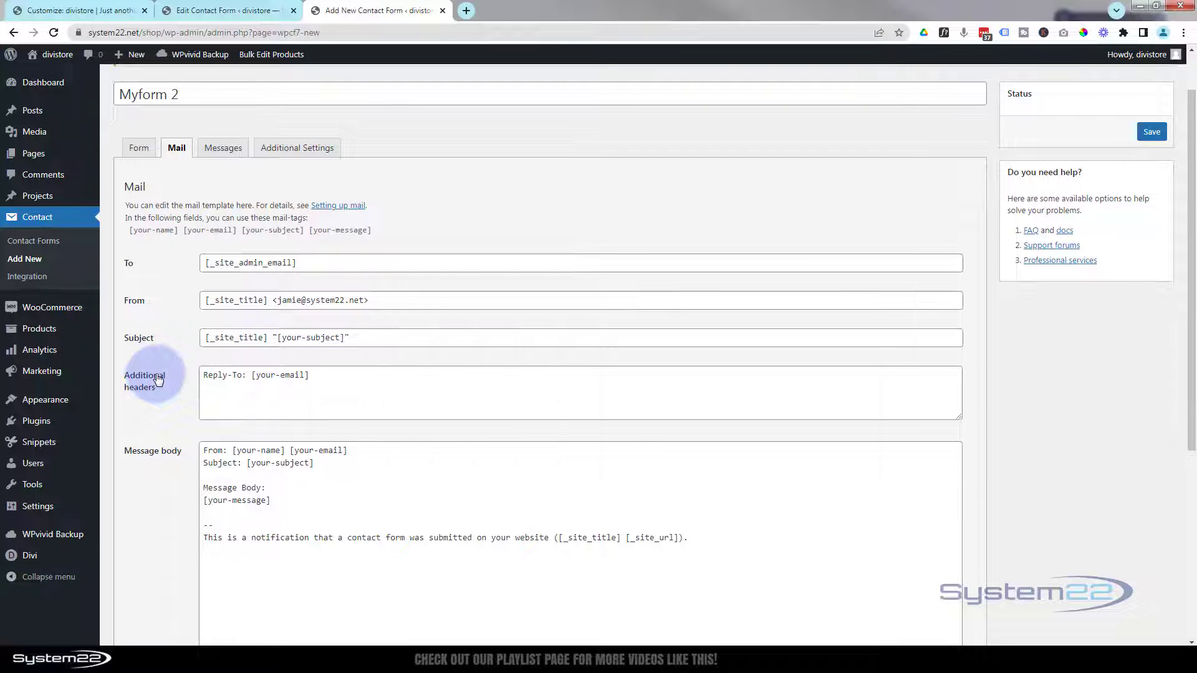
scroll(166, 340, "down", 4)
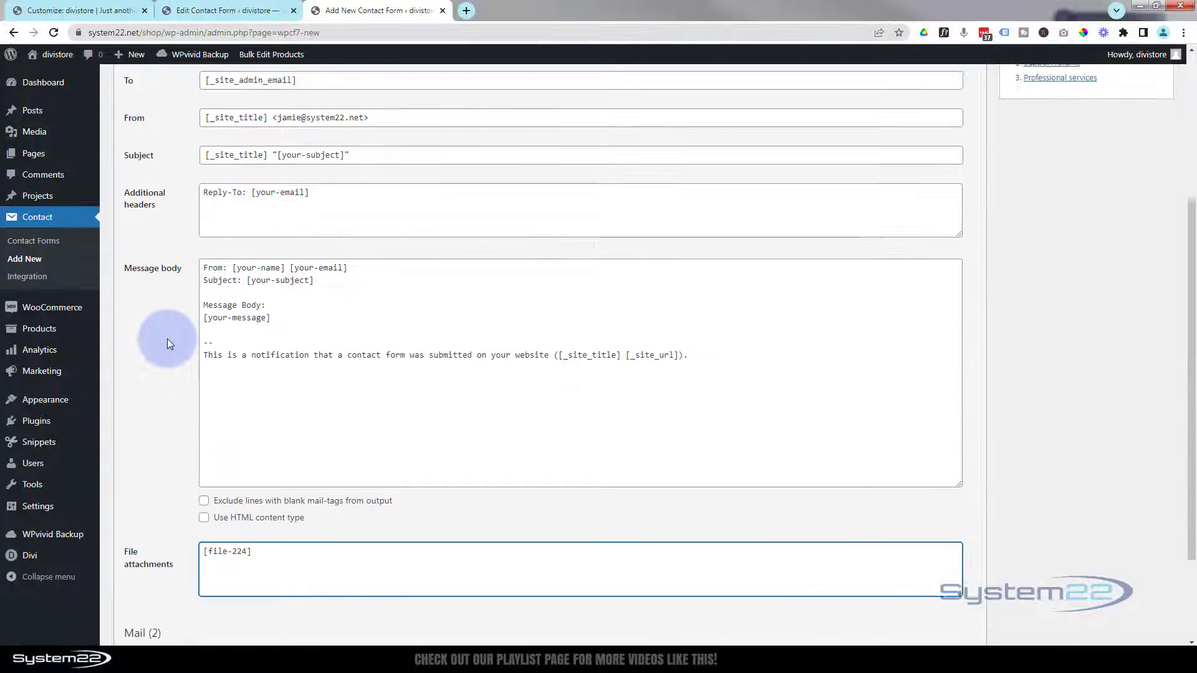
scroll(168, 338, "up", 5)
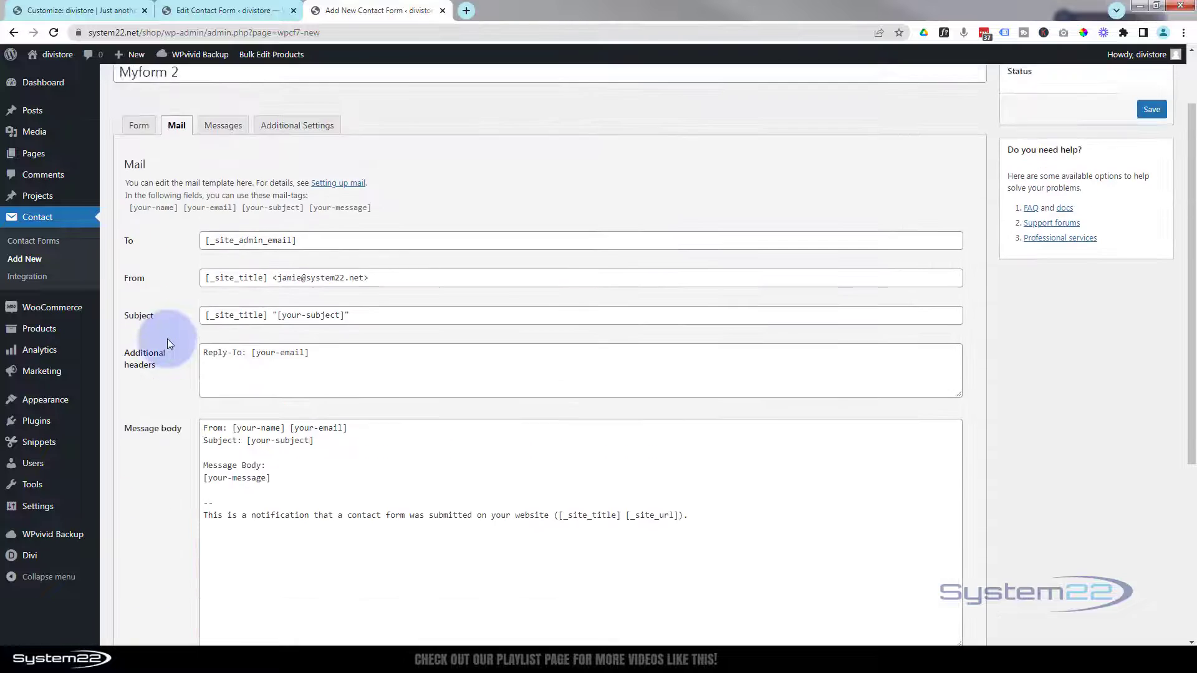
left_click(138, 208)
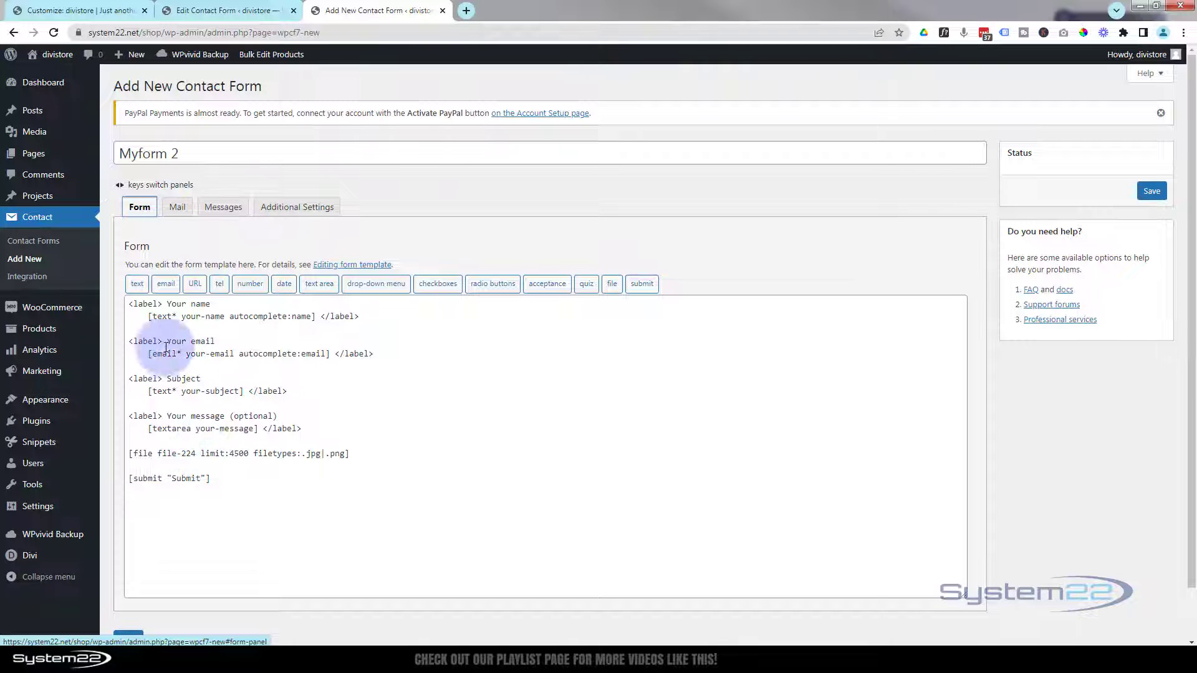
- Wrap the file field in '<label> Upload file … </label>' and save Myform 2
left_click_drag(129, 341, 216, 345)
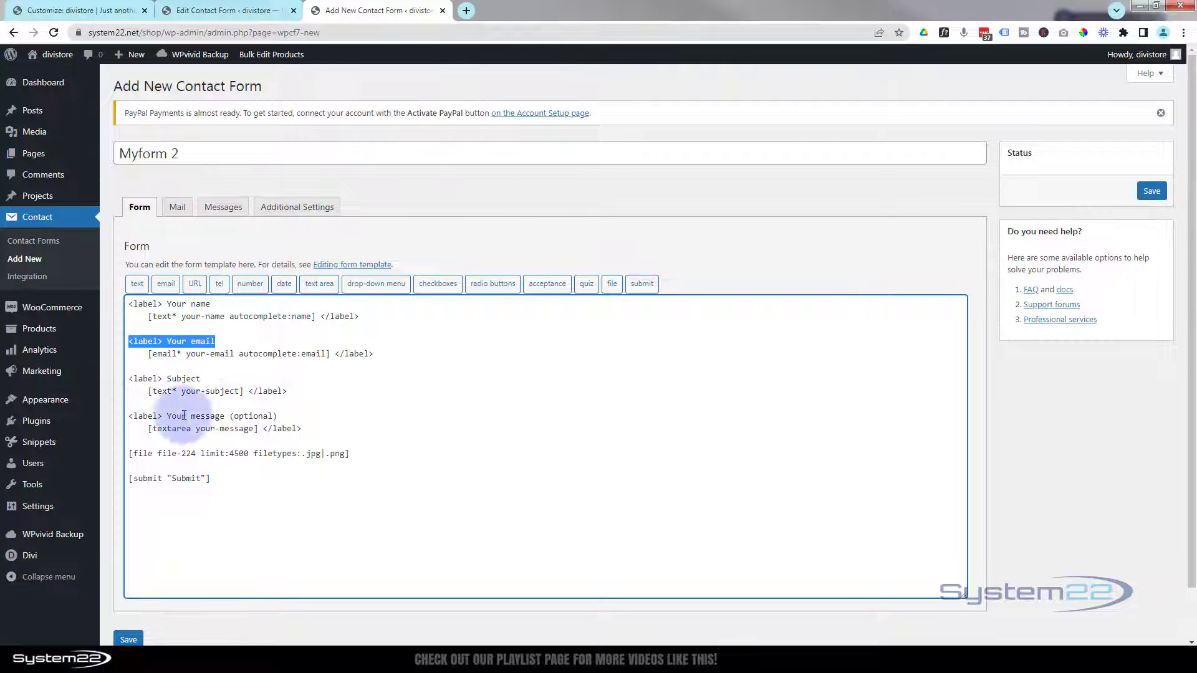
left_click(132, 443)
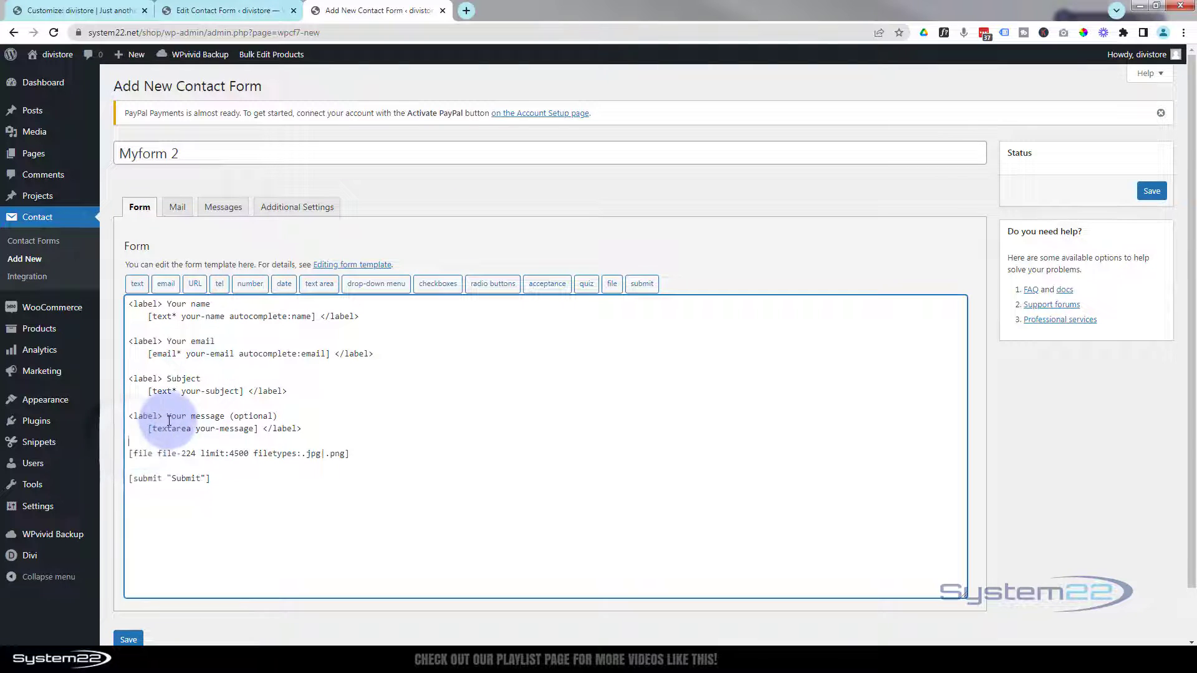
key("Return")
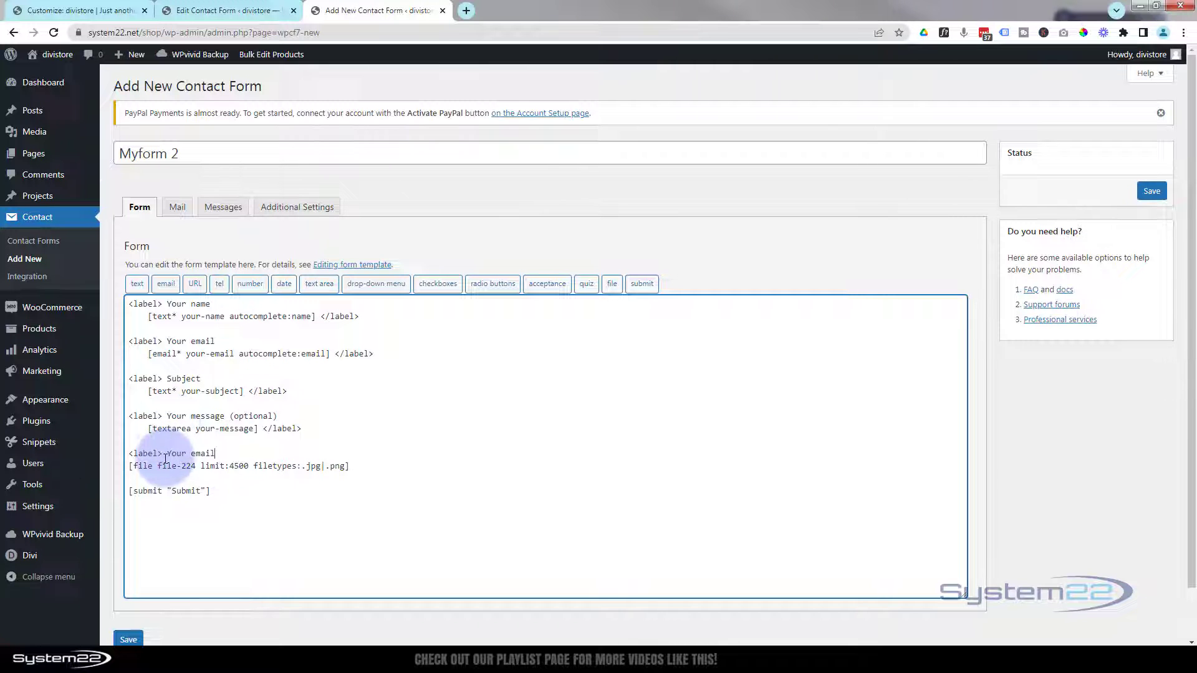
left_click_drag(215, 454, 166, 454)
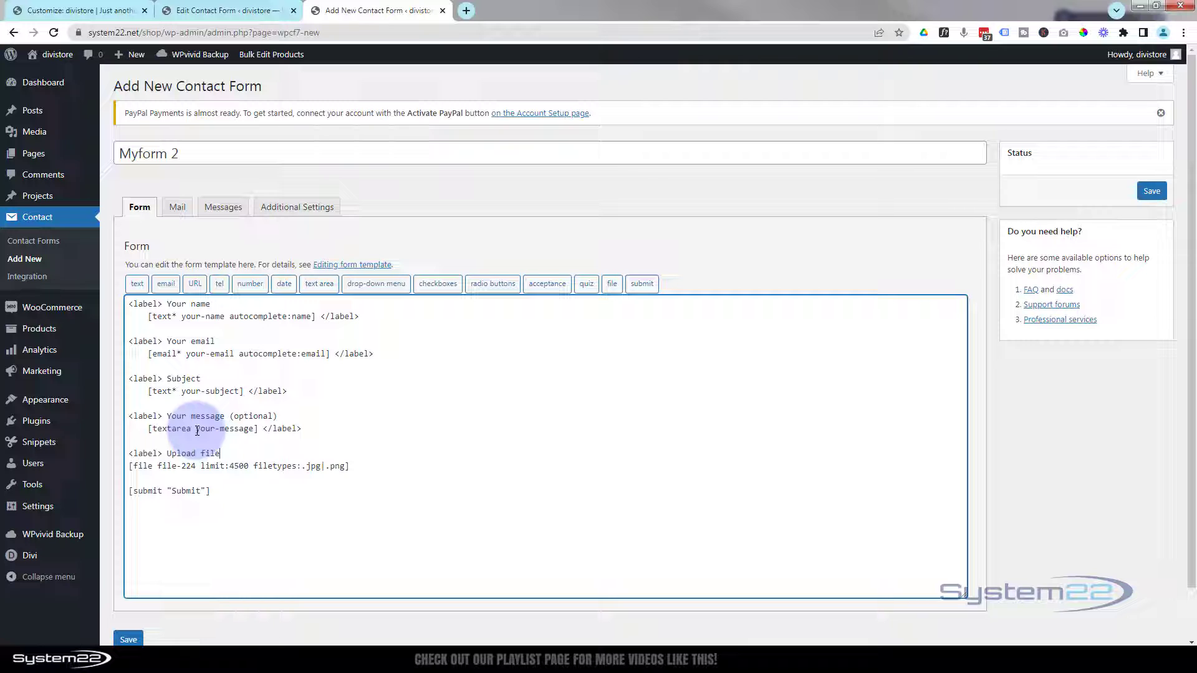
left_click_drag(262, 429, 308, 429)
key("ctrl+c")
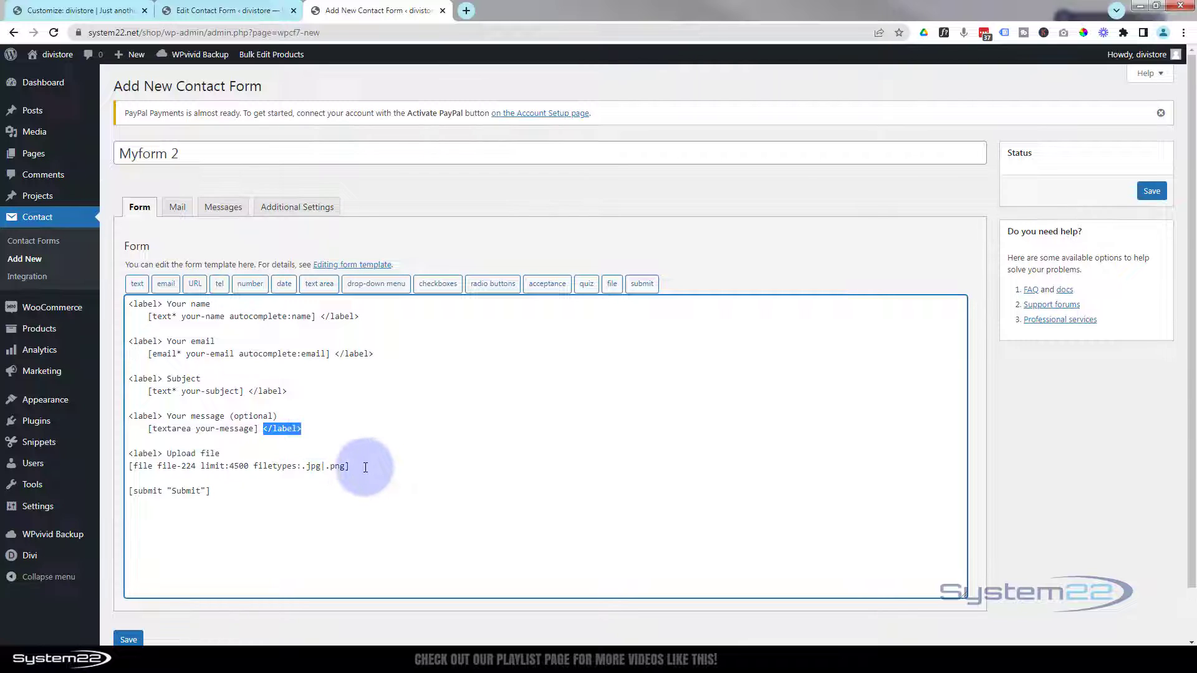
left_click(402, 467)
key("ctrl+v")
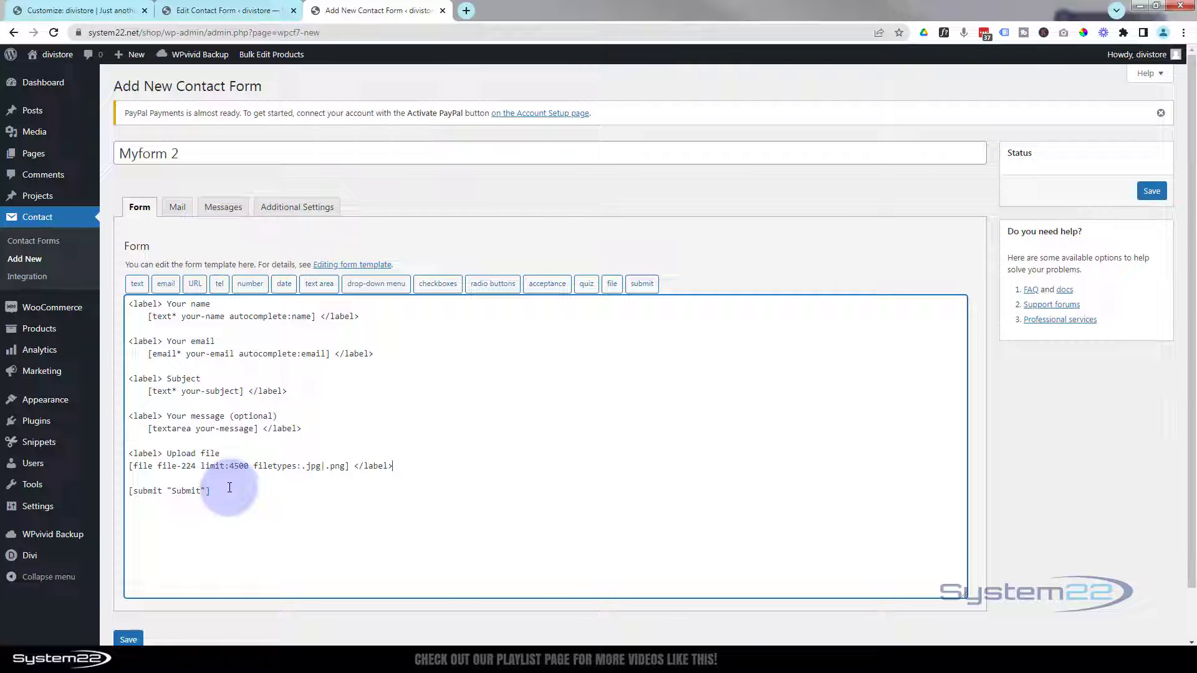
left_click(1153, 192)
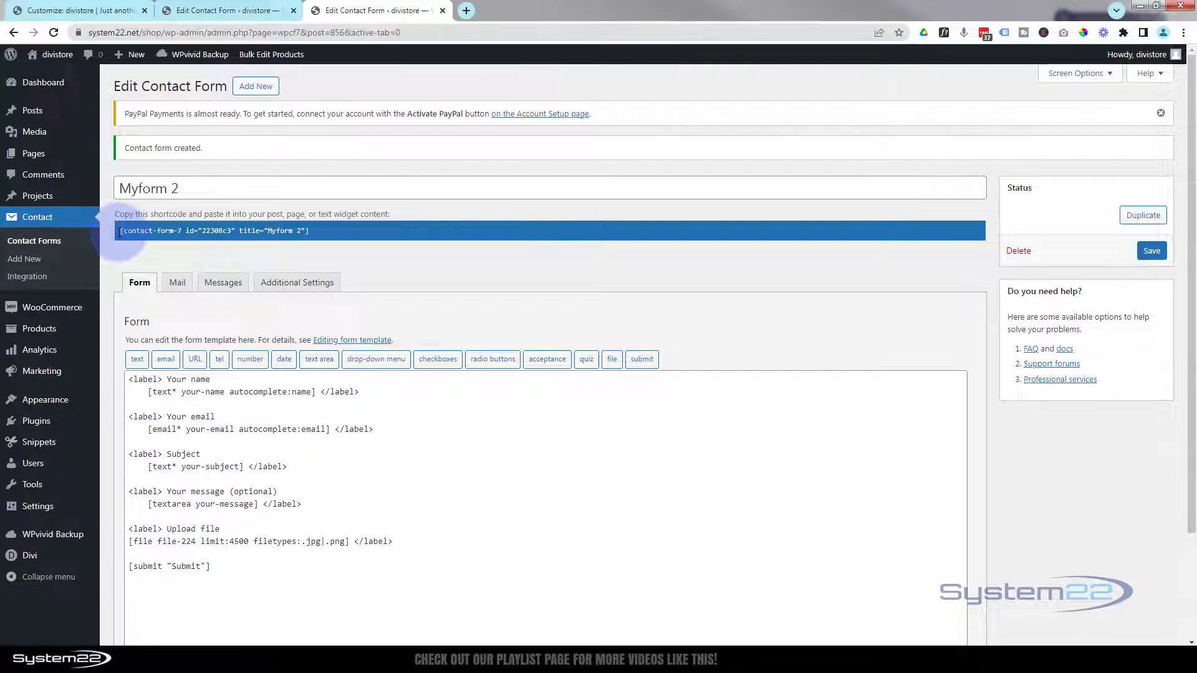
- Copy Myform 2's shortcode and start a new page in a separate tab
left_click_drag(120, 232, 353, 233)
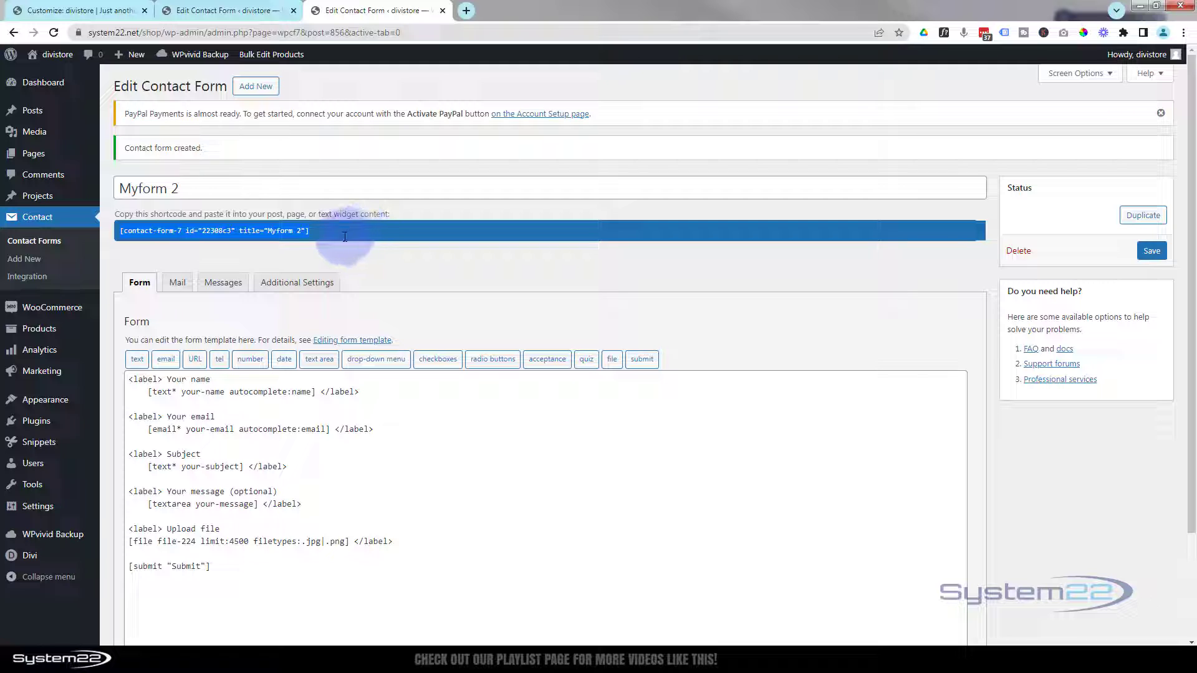
right_click(237, 230)
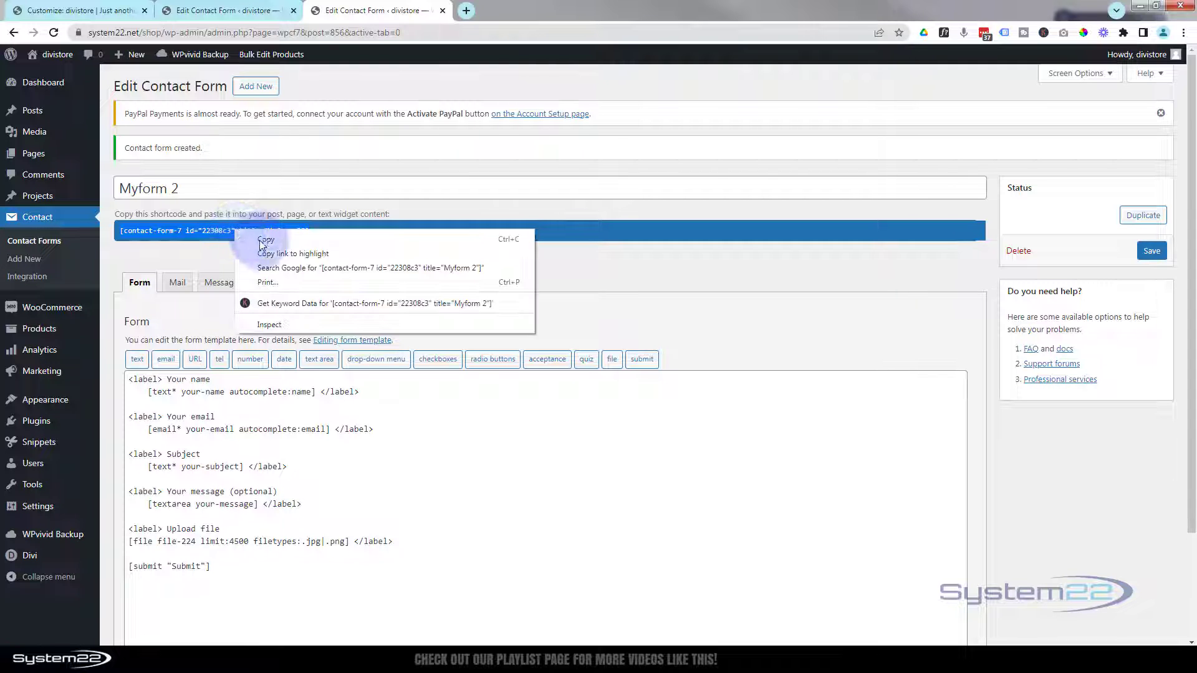
left_click(265, 240)
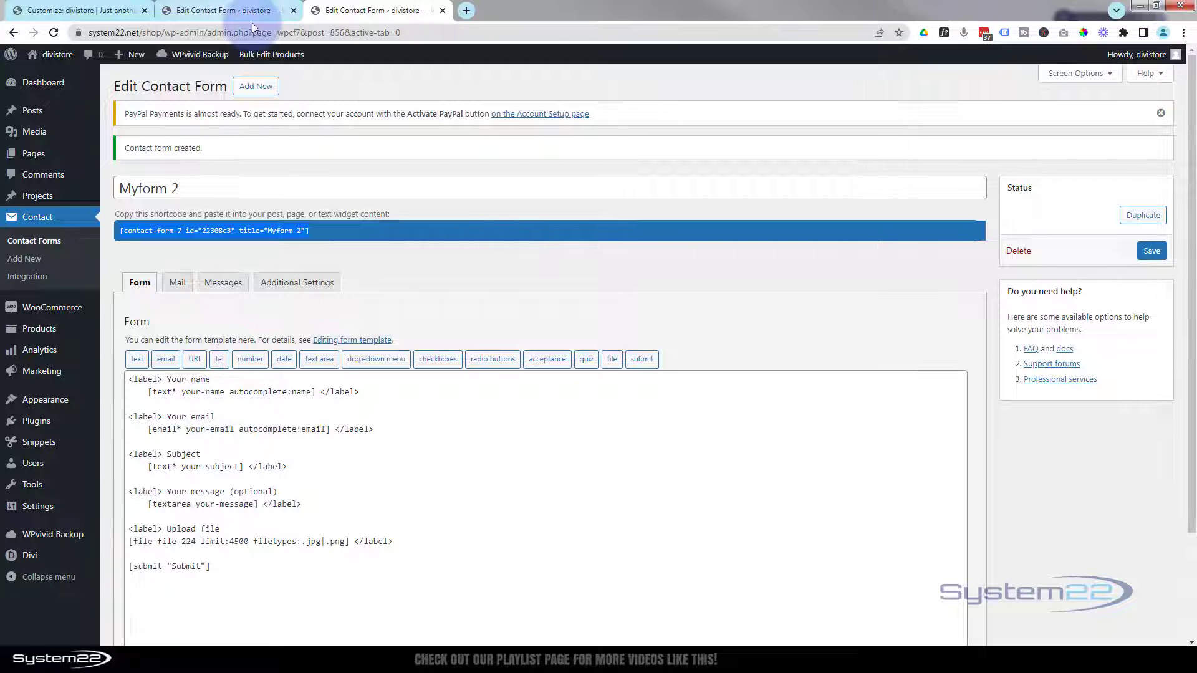
mouse_move(139, 61)
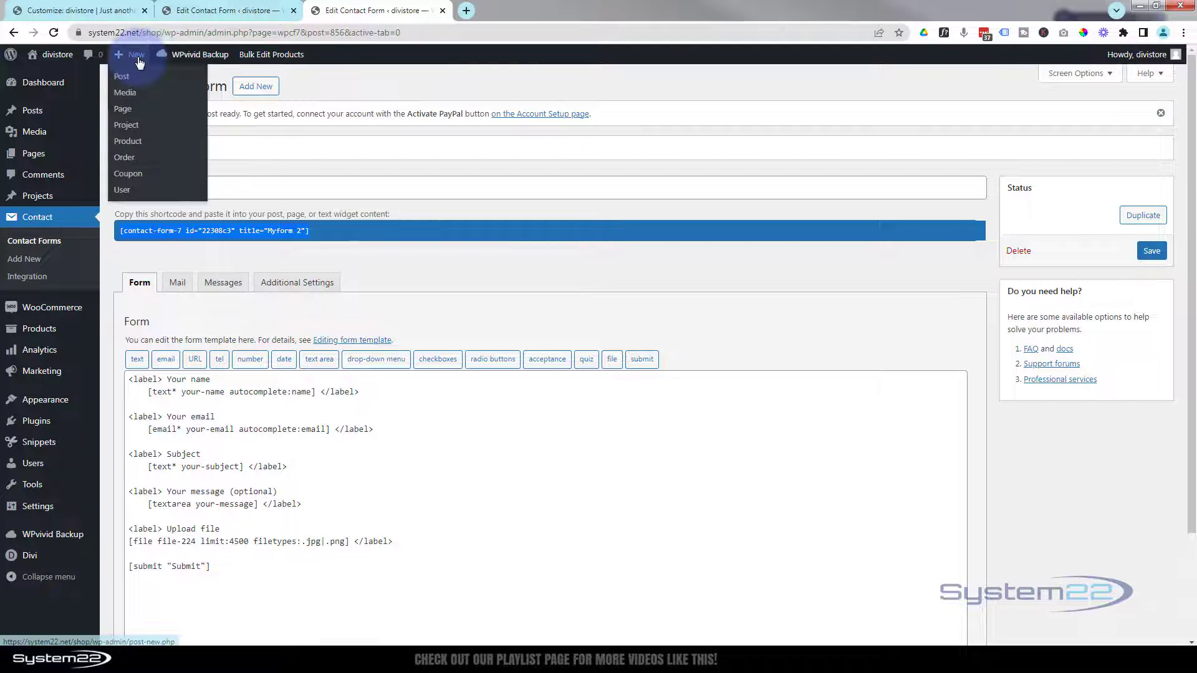
left_click(124, 114, "ctrl")
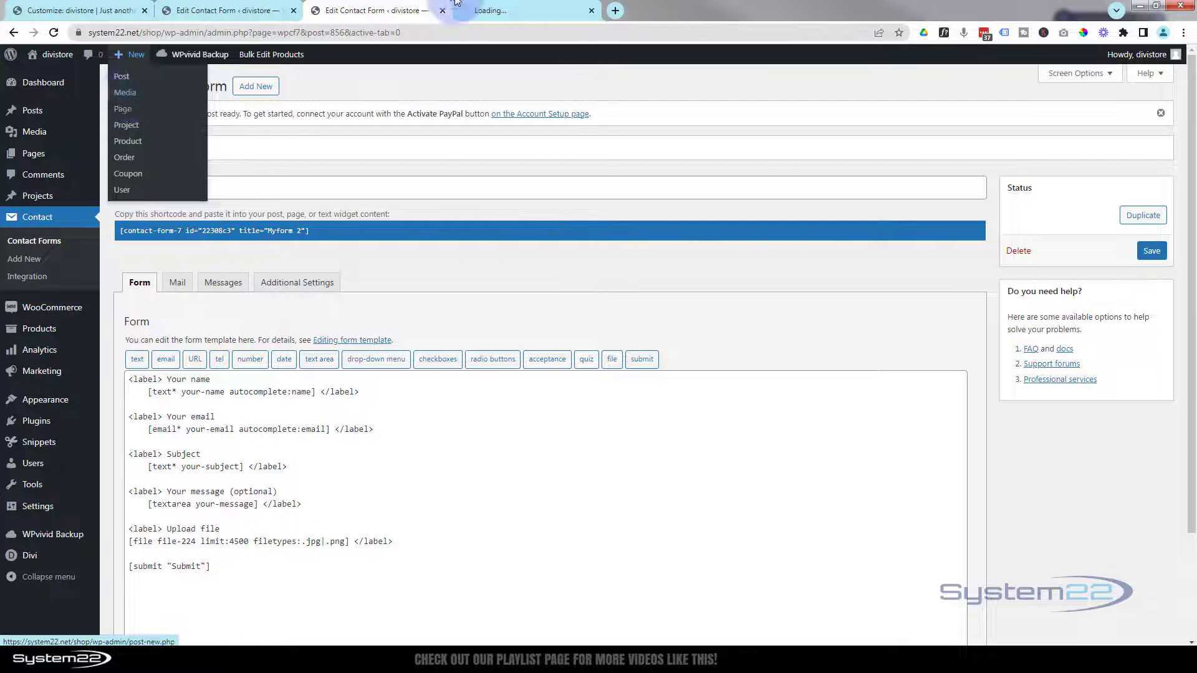
- Title the new page 'CF7' and launch the Divi Builder
left_click(542, 13)
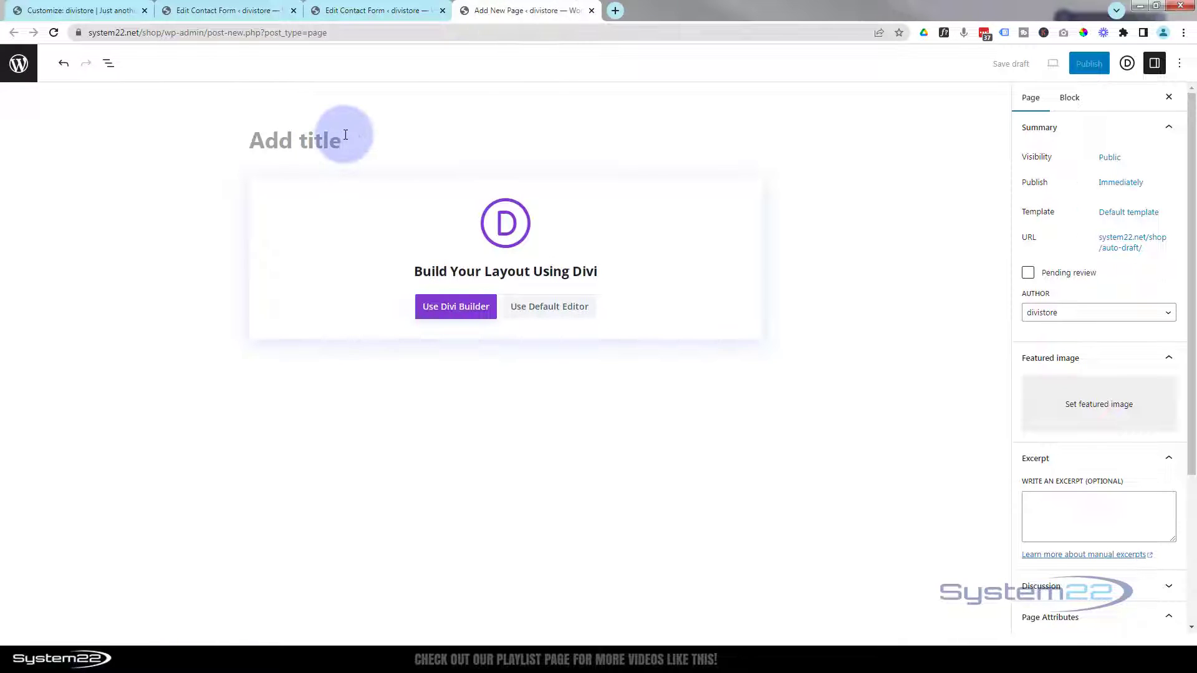
type("CF")
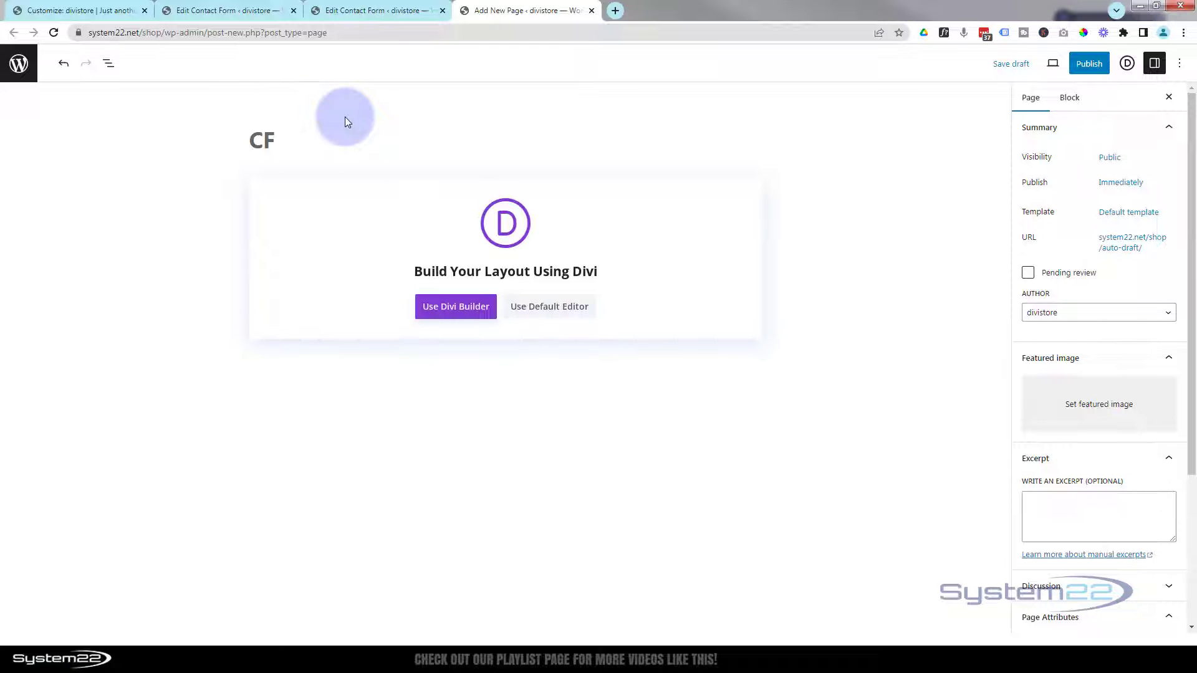
type("7")
left_click(454, 310)
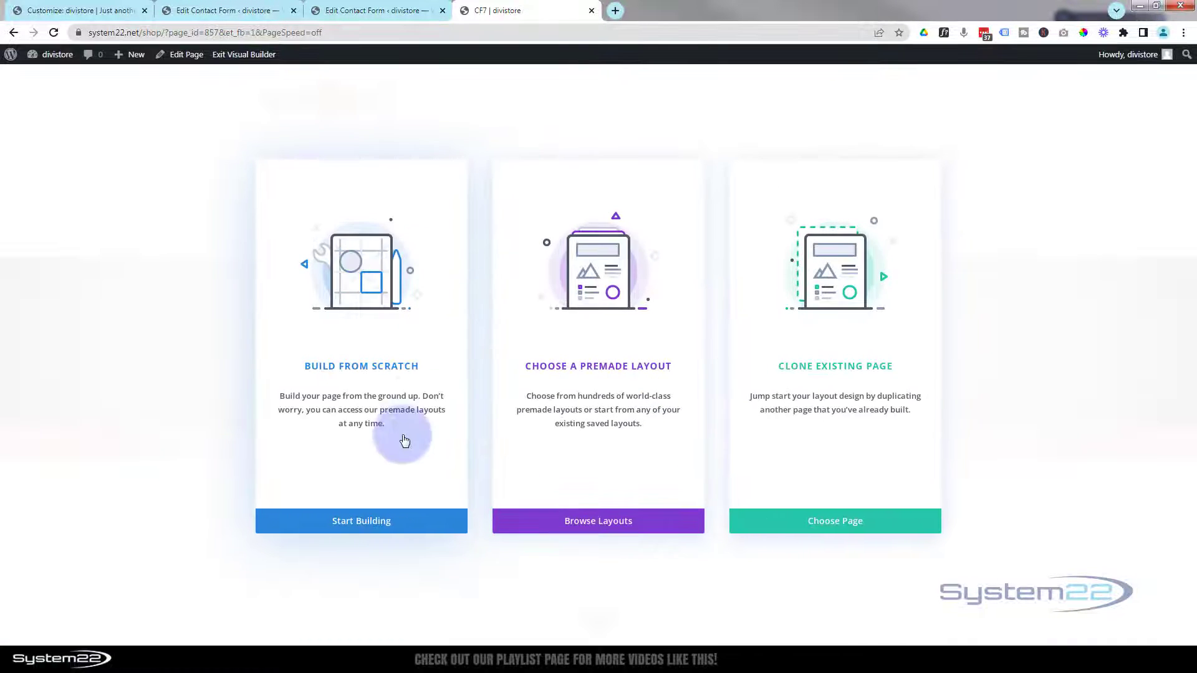
- Build a one-column row with a Code module holding the Myform 2 shortcode
left_click(387, 521)
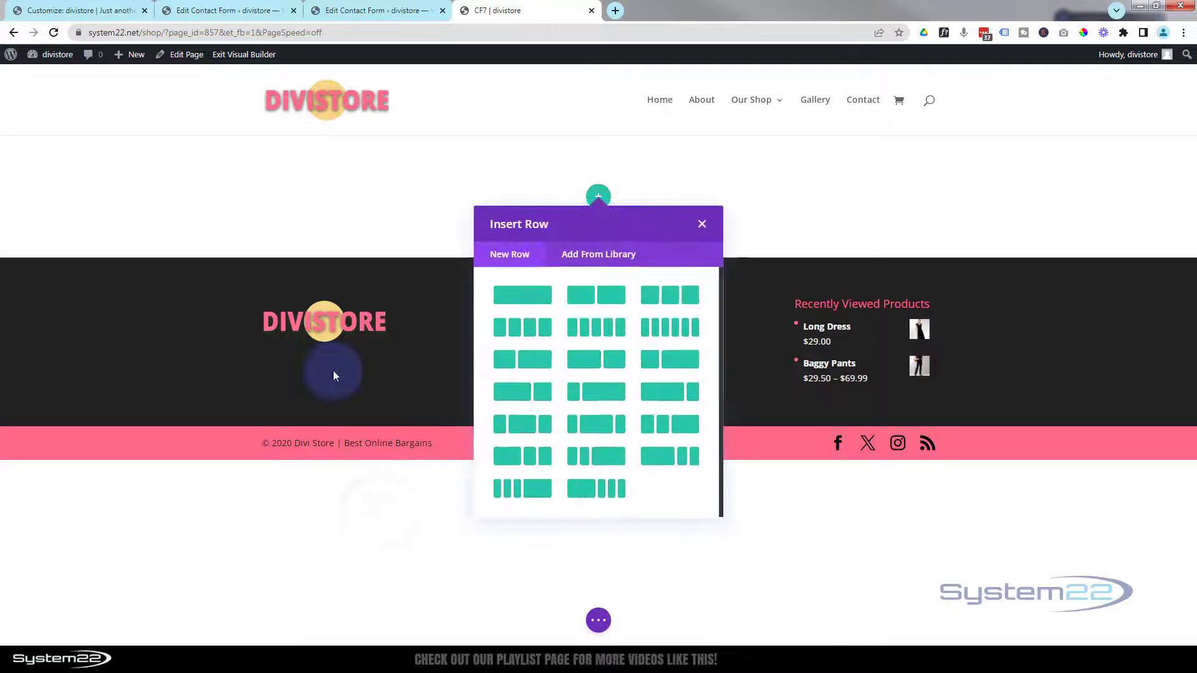
left_click(520, 295)
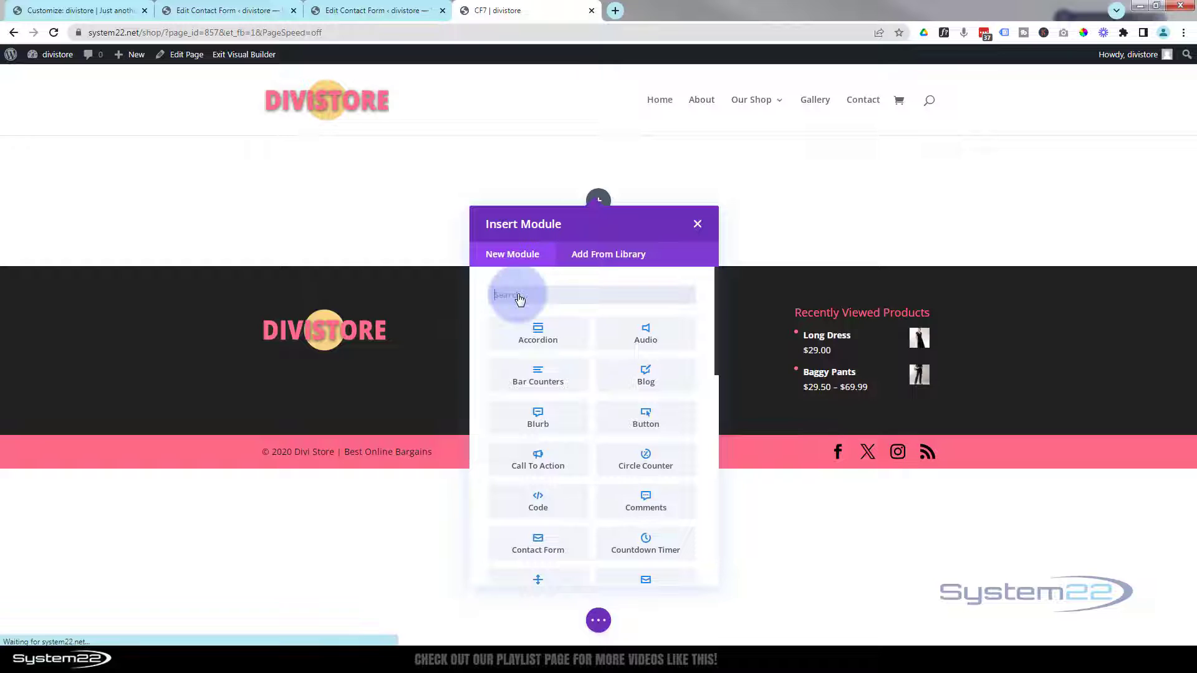
scroll(559, 373, "down", 1)
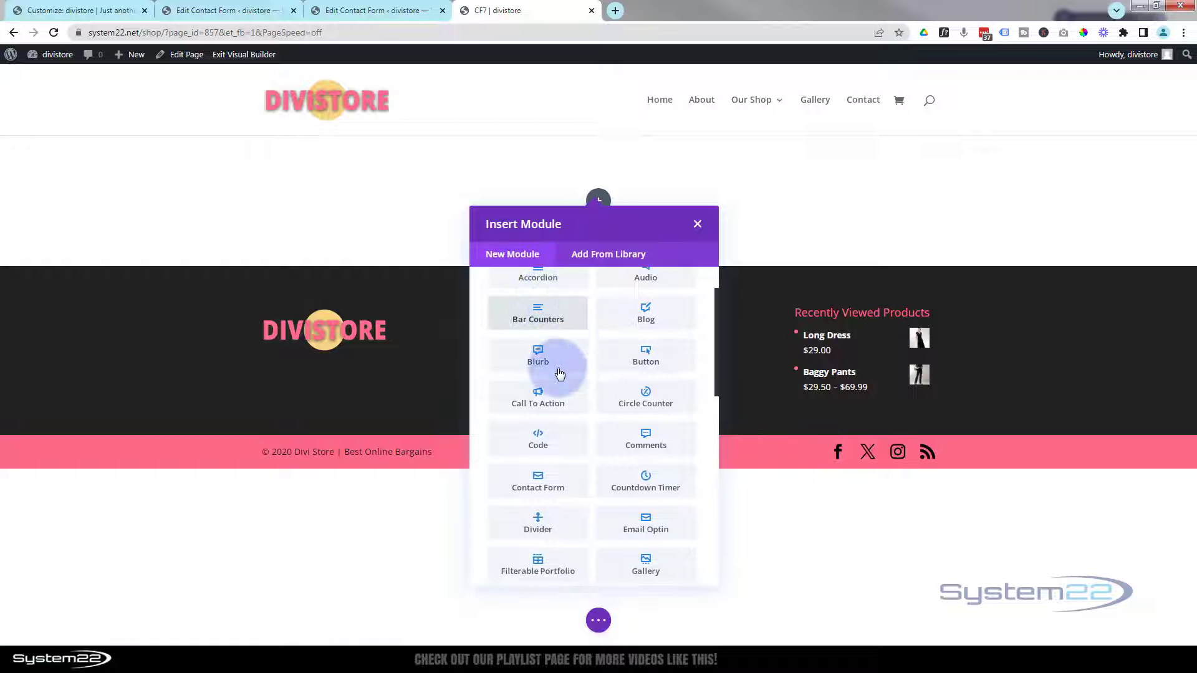
left_click(537, 440)
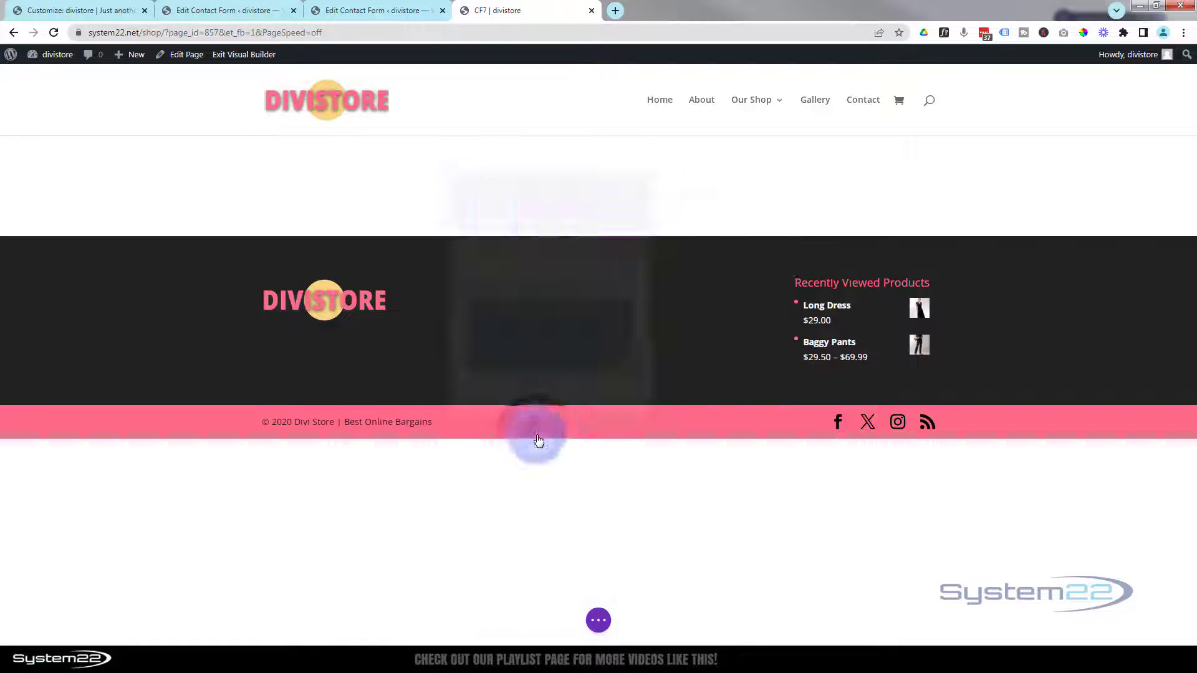
left_click(478, 312)
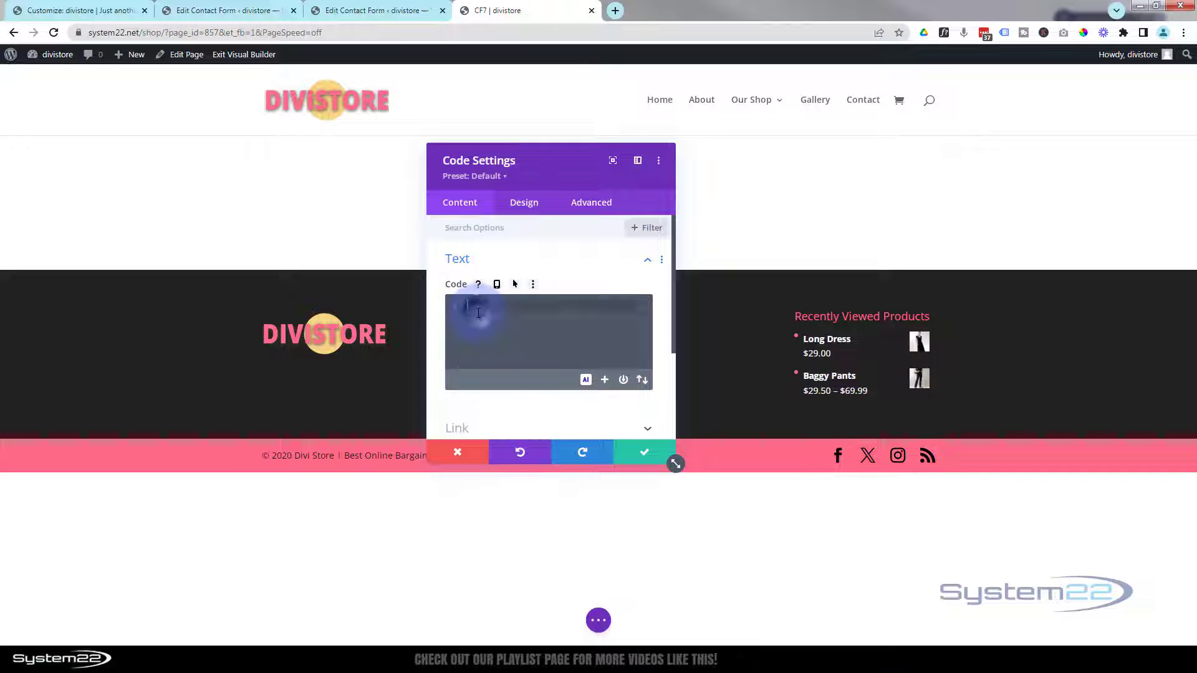
key("ctrl+v")
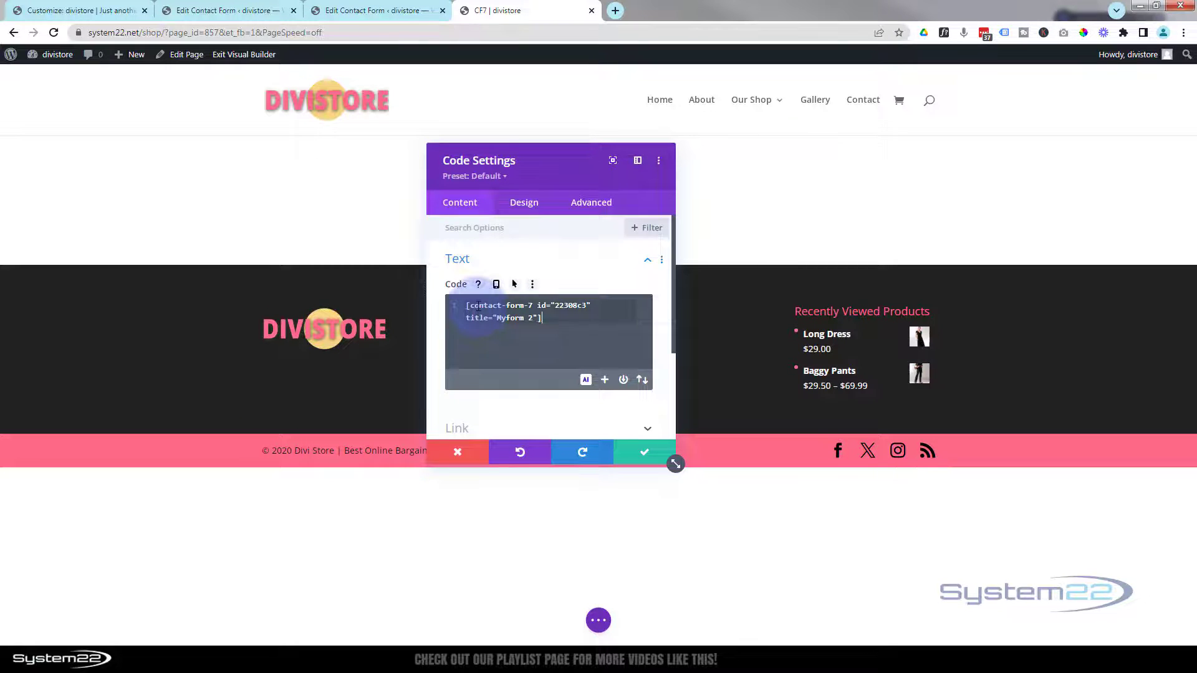
left_click(652, 454)
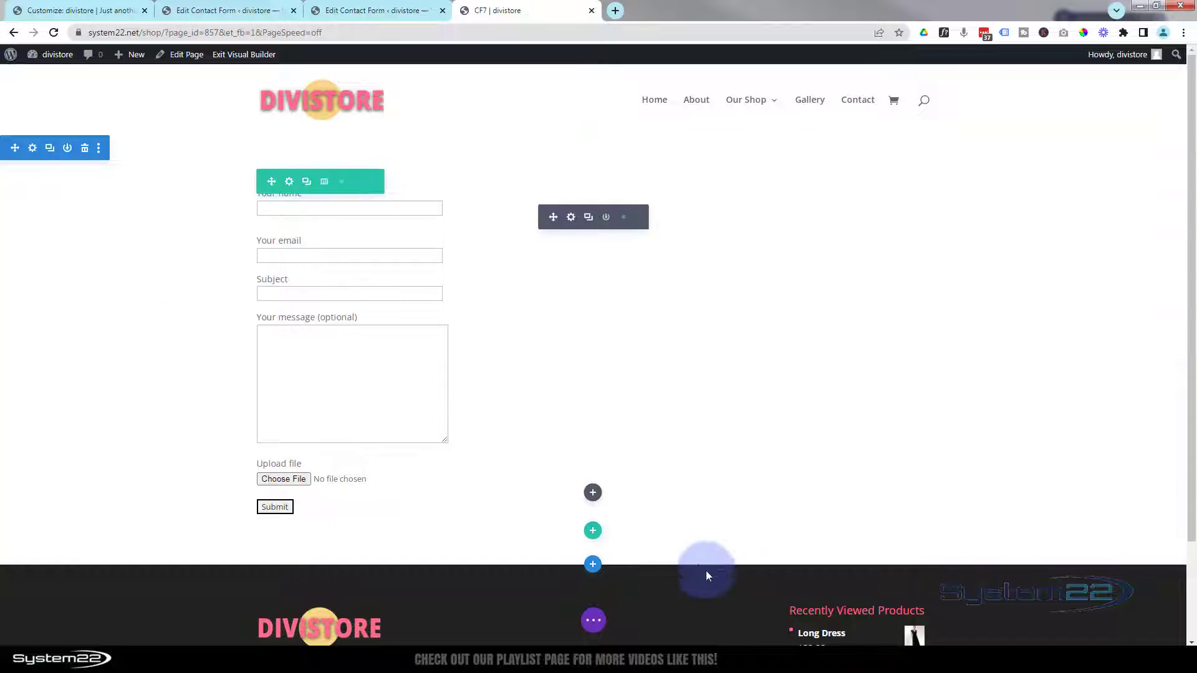
- Copy class:mf2 from the name tag into the email and subject tags
left_click(358, 8)
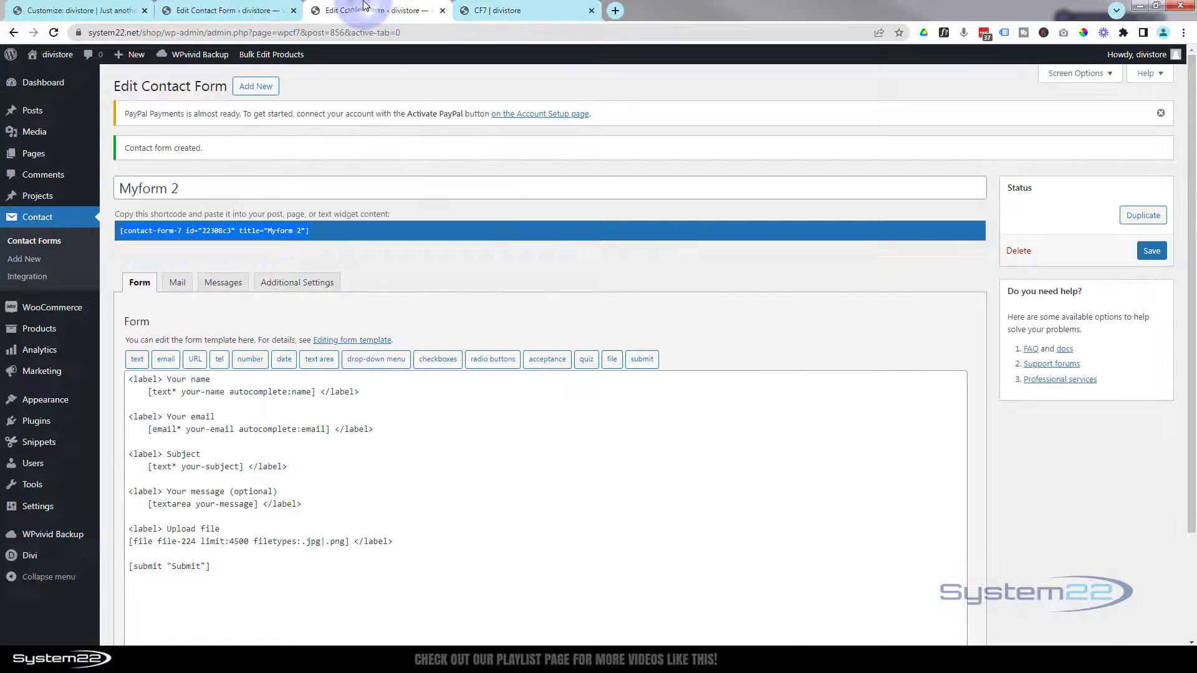
left_click(293, 11)
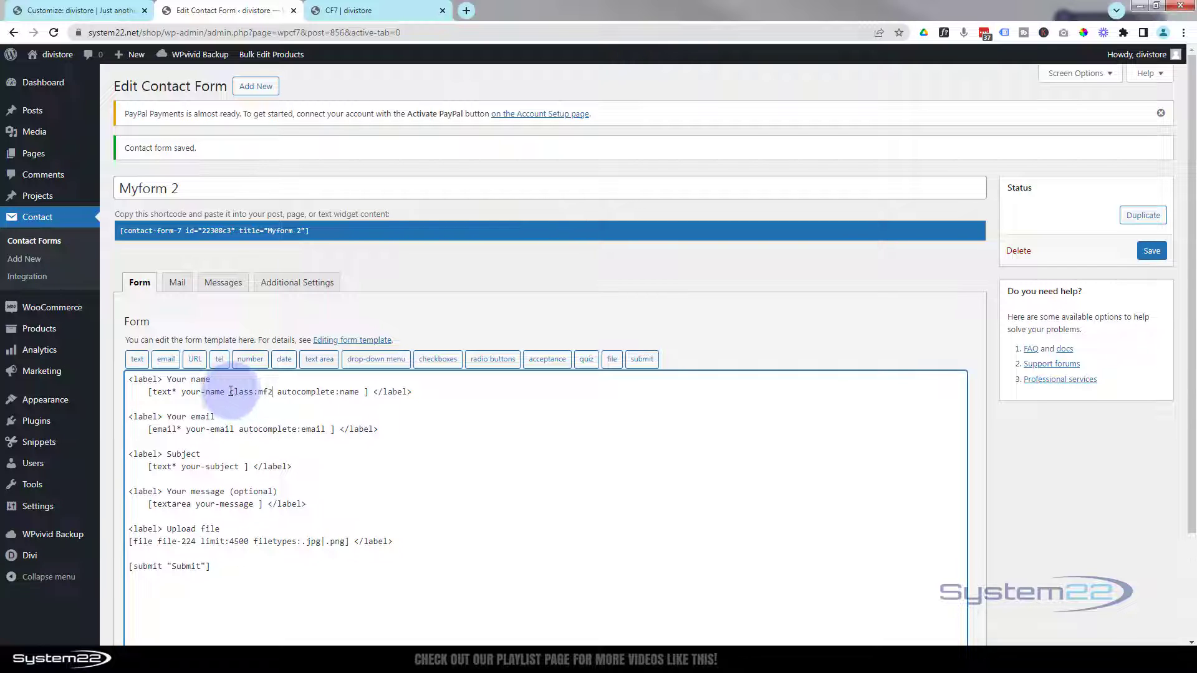
left_click_drag(230, 391, 274, 395)
key("ctrl+c")
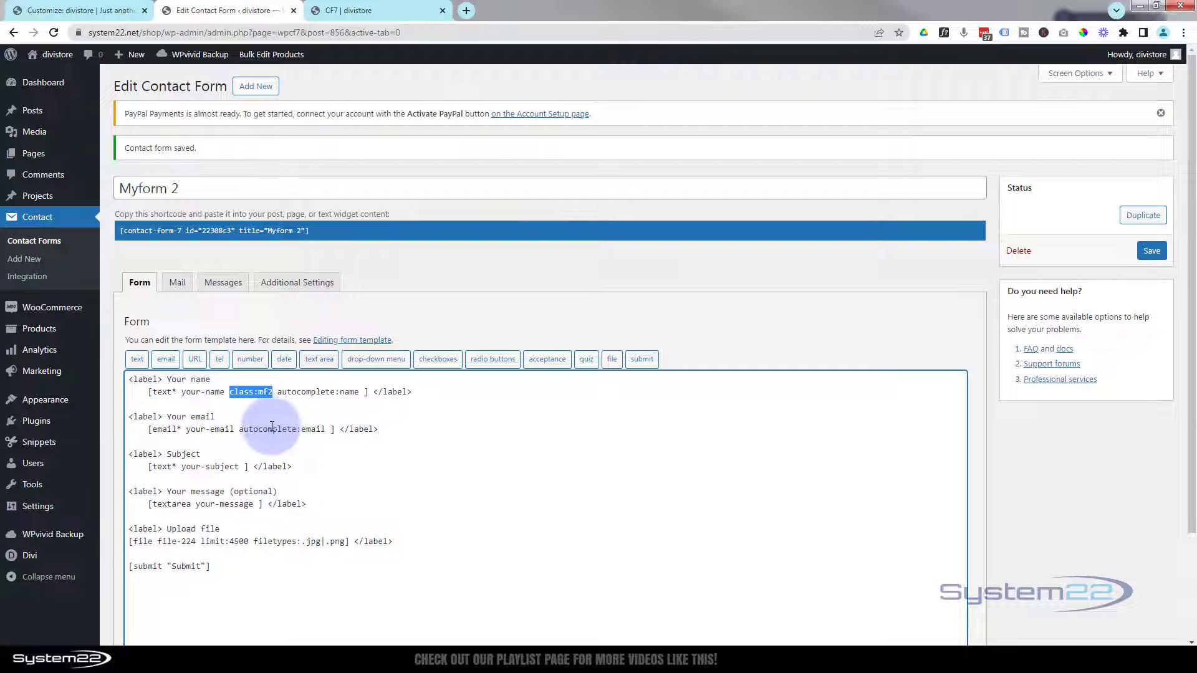
left_click(232, 430)
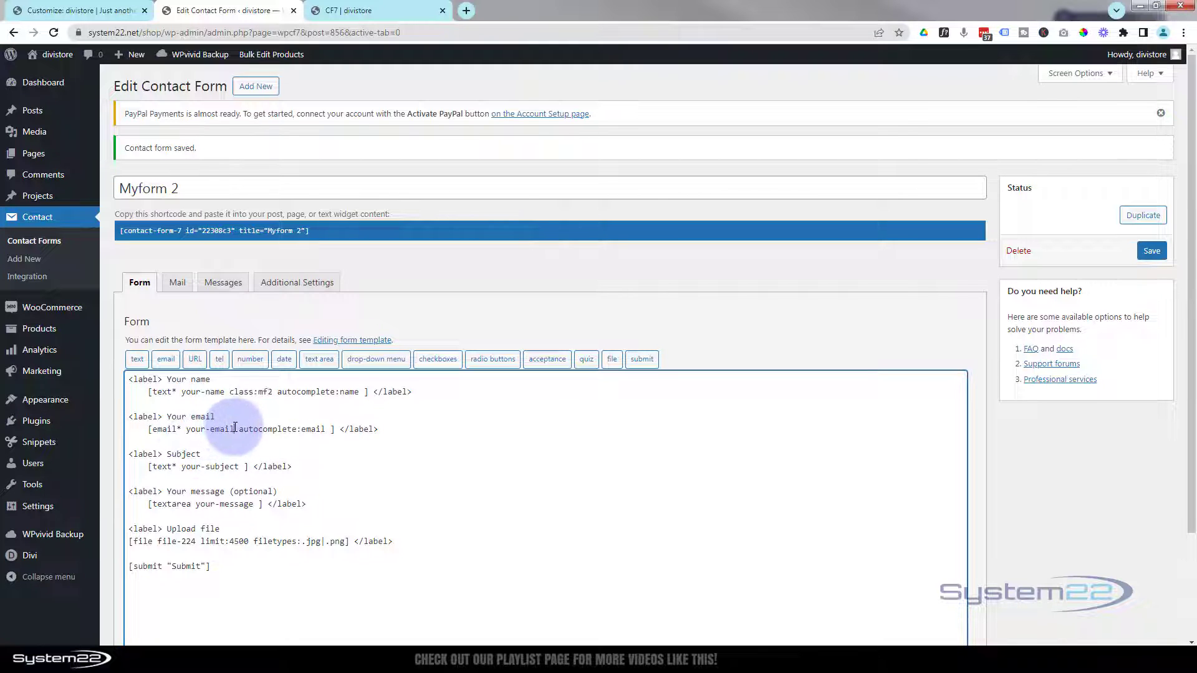
key("ctrl+v")
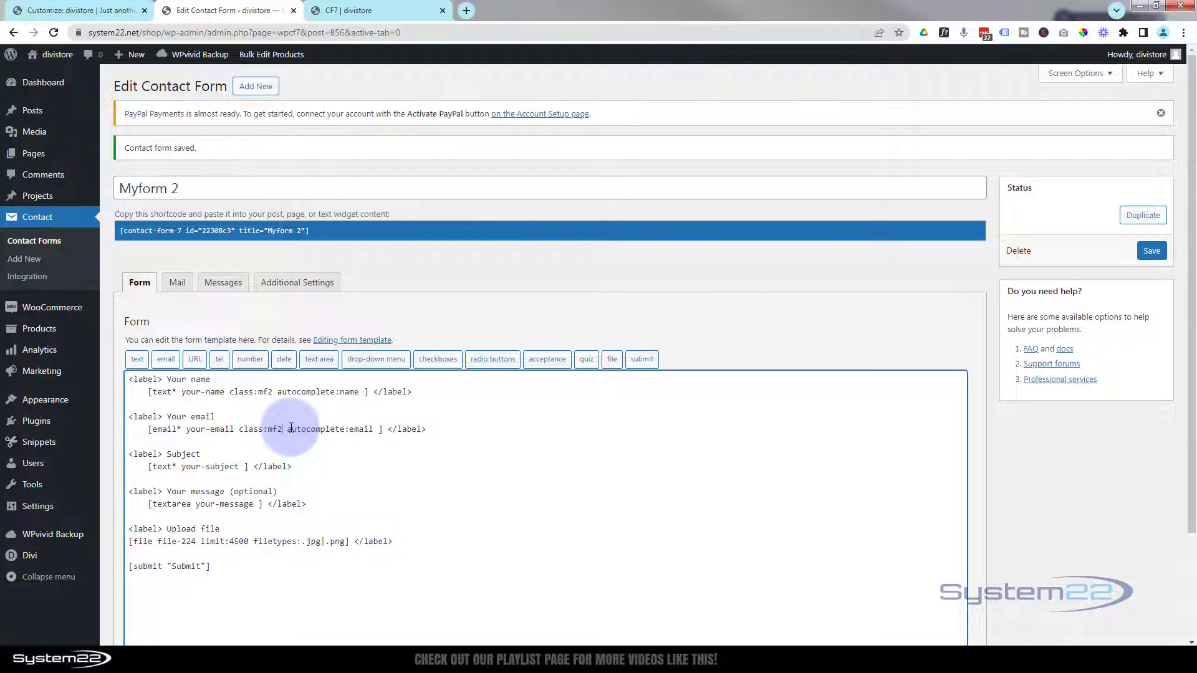
left_click(240, 466)
key("ctrl+v")
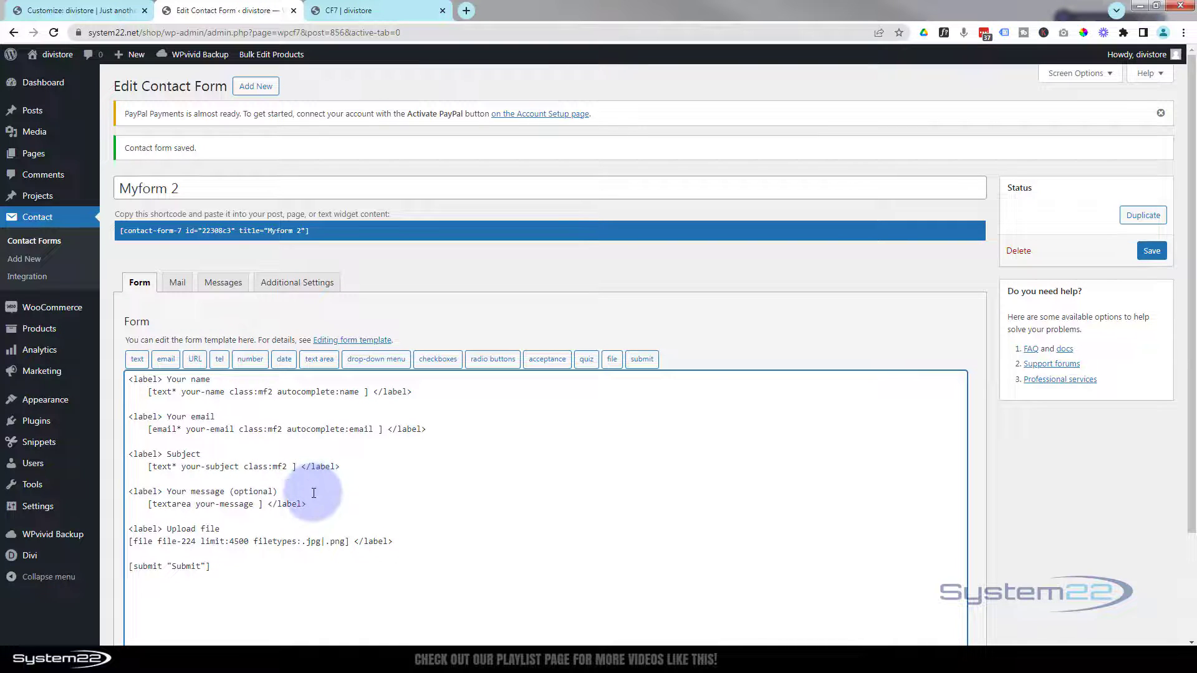
- Add class:mf2 to the message textarea tag and save the form
left_click_drag(229, 491, 278, 492)
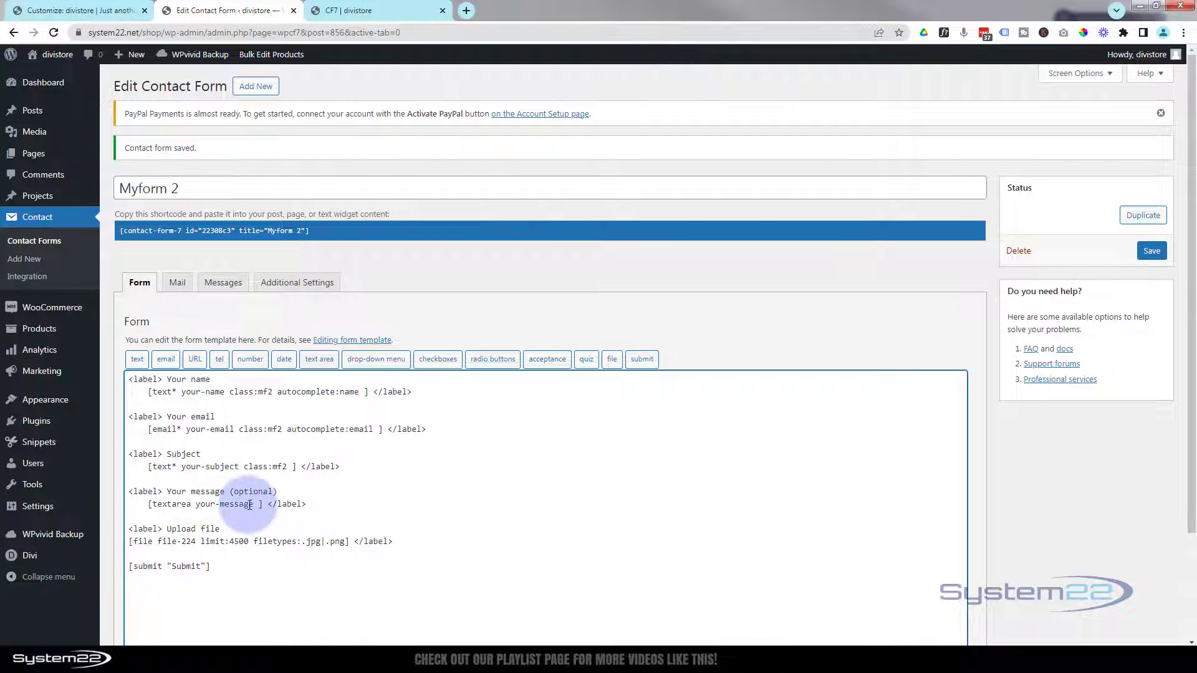
left_click(256, 504)
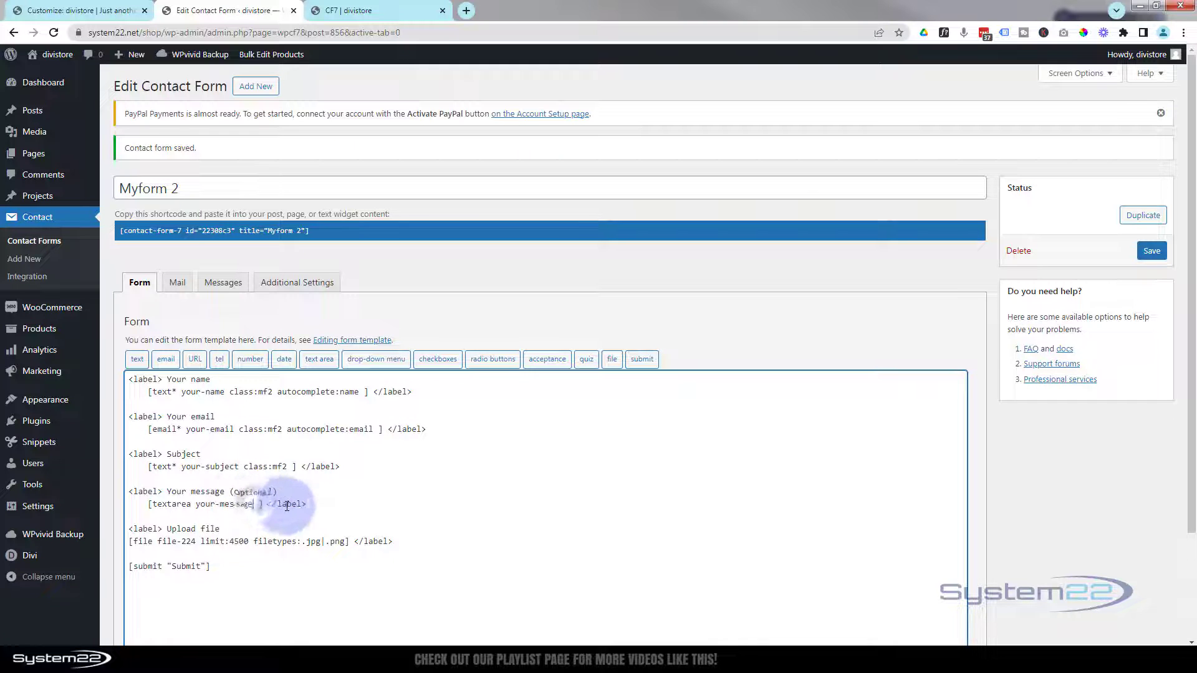
key("ctrl+v")
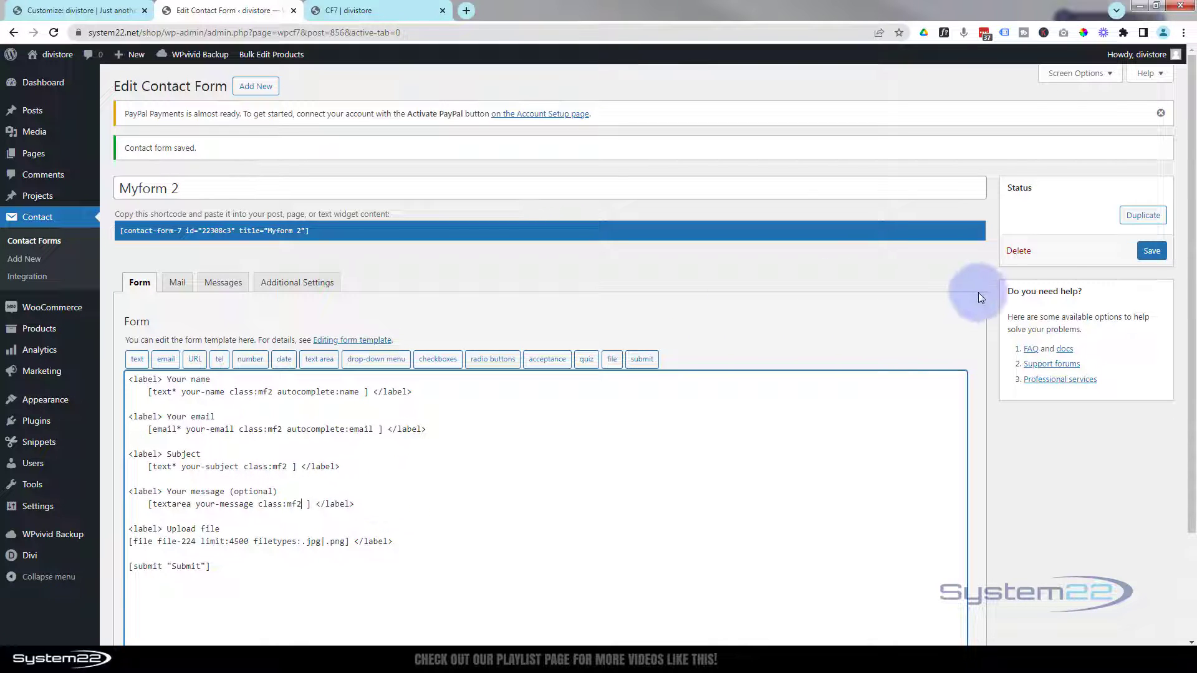
left_click(1147, 254)
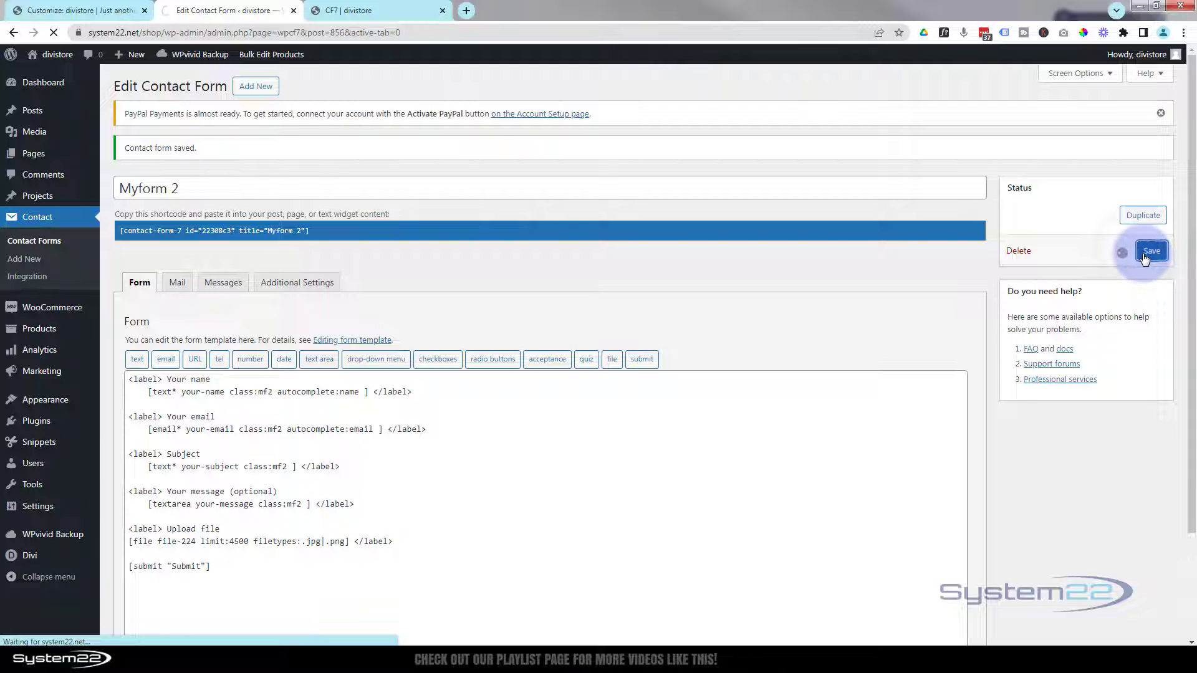
left_click(353, 13)
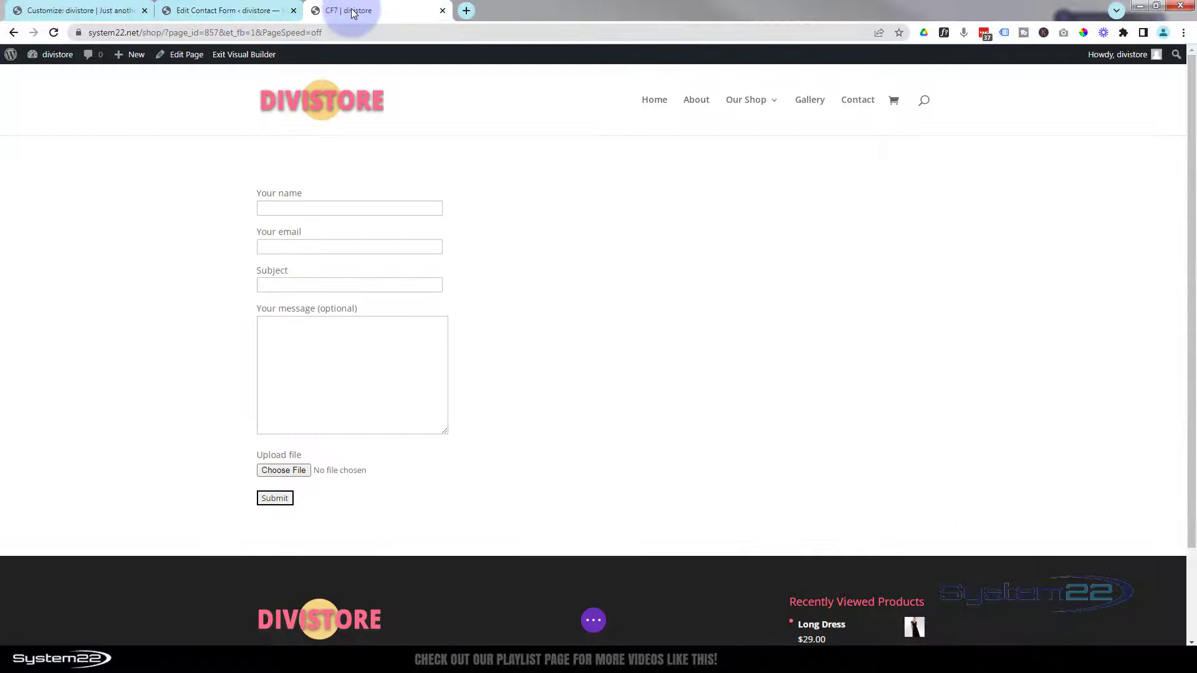
- Save the CF7 Divi page as a draft and reload it to show the updated form
mouse_move(596, 356)
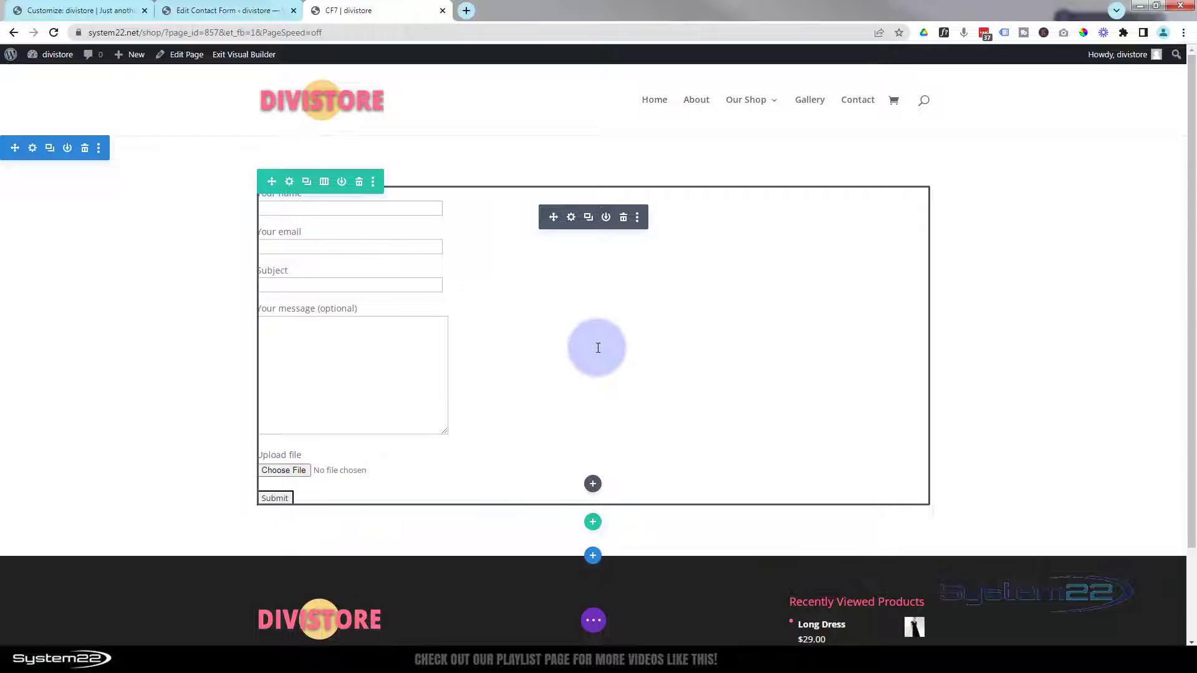
left_click(593, 620)
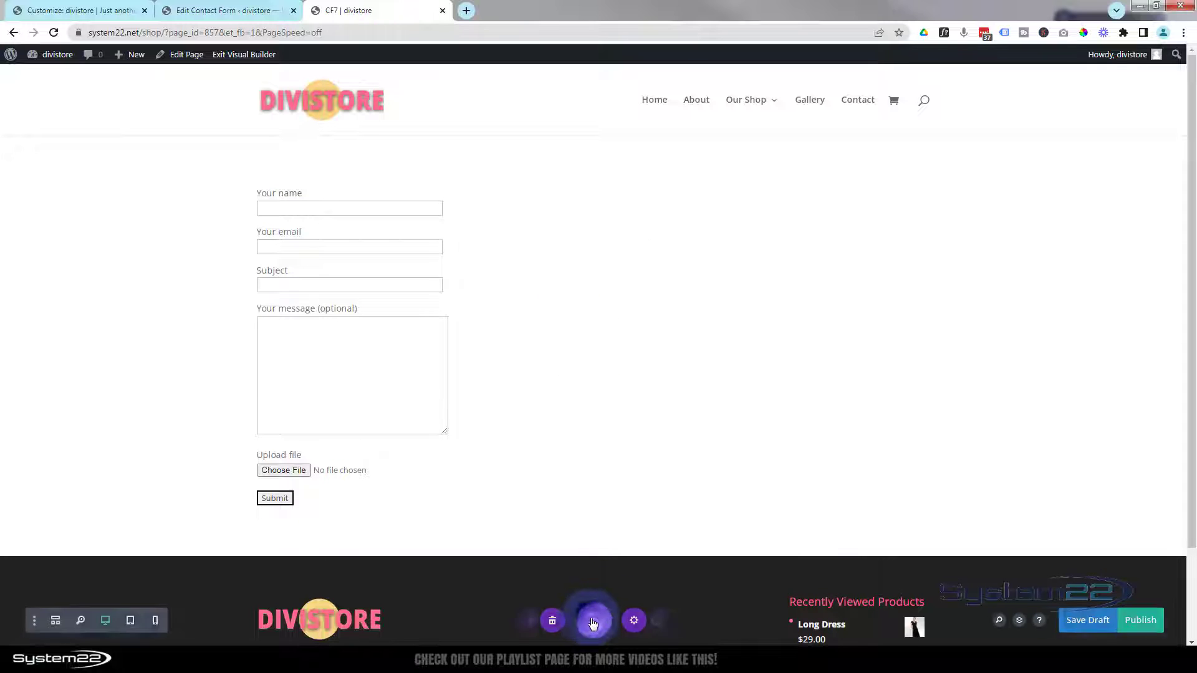
left_click(1096, 622)
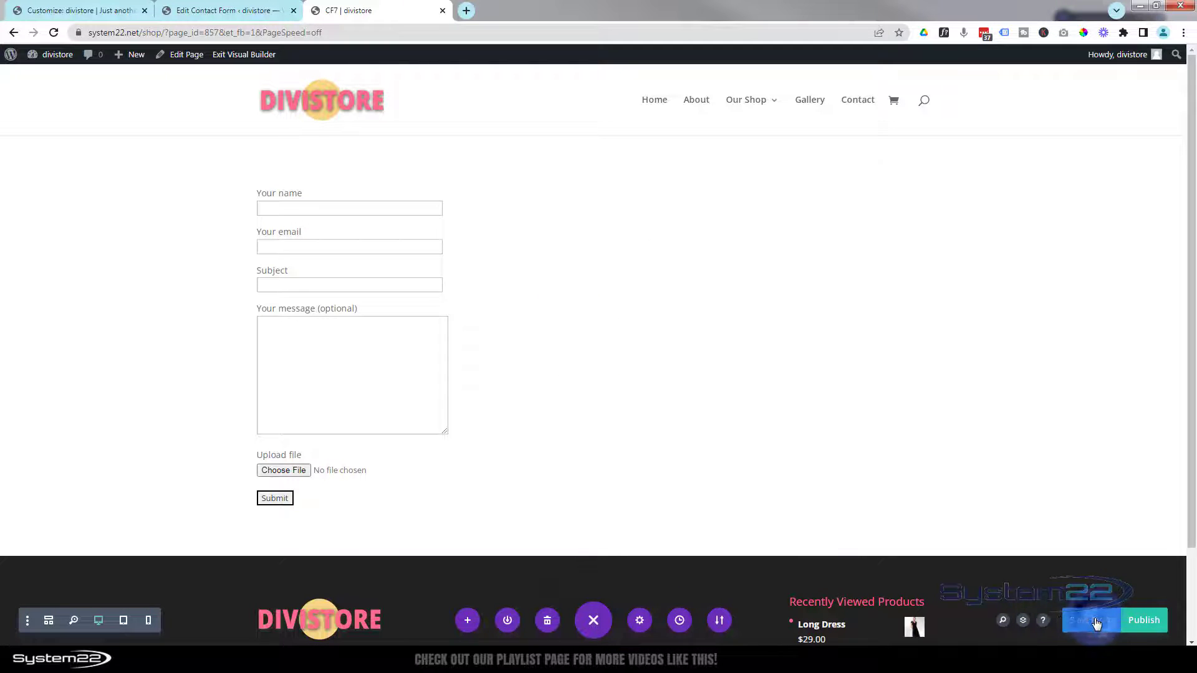
left_click(54, 32)
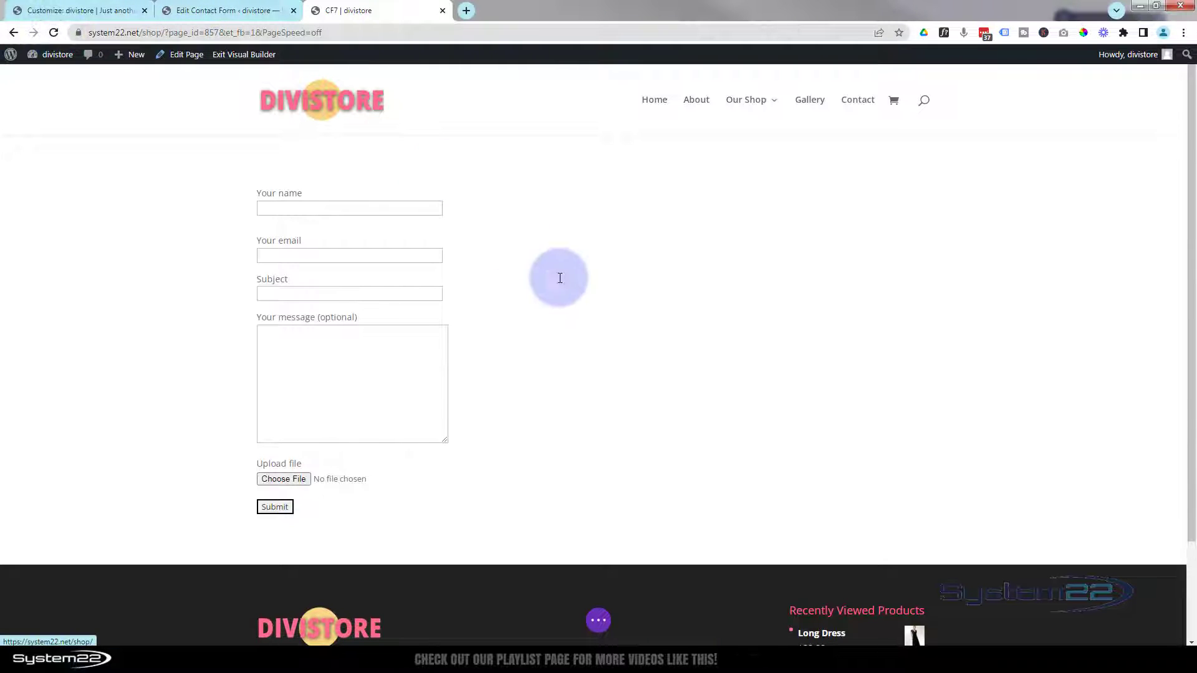
mouse_move(606, 305)
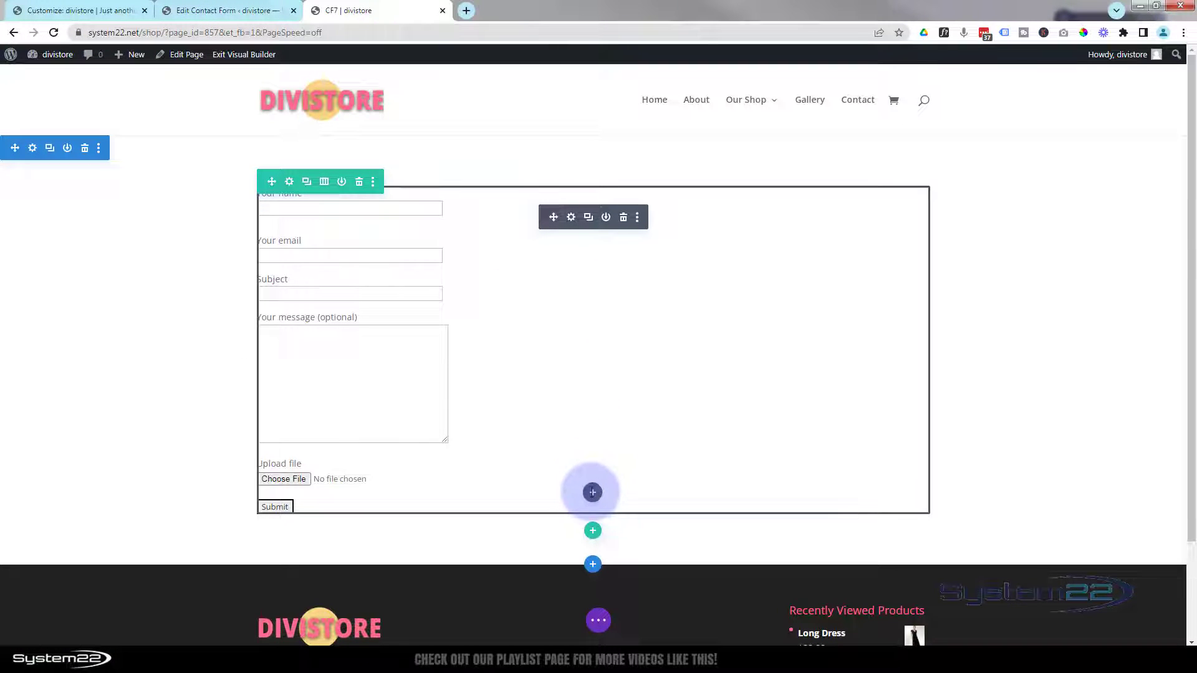
- Add a Code module below the contact form and begin typing '<style>'
left_click(593, 493)
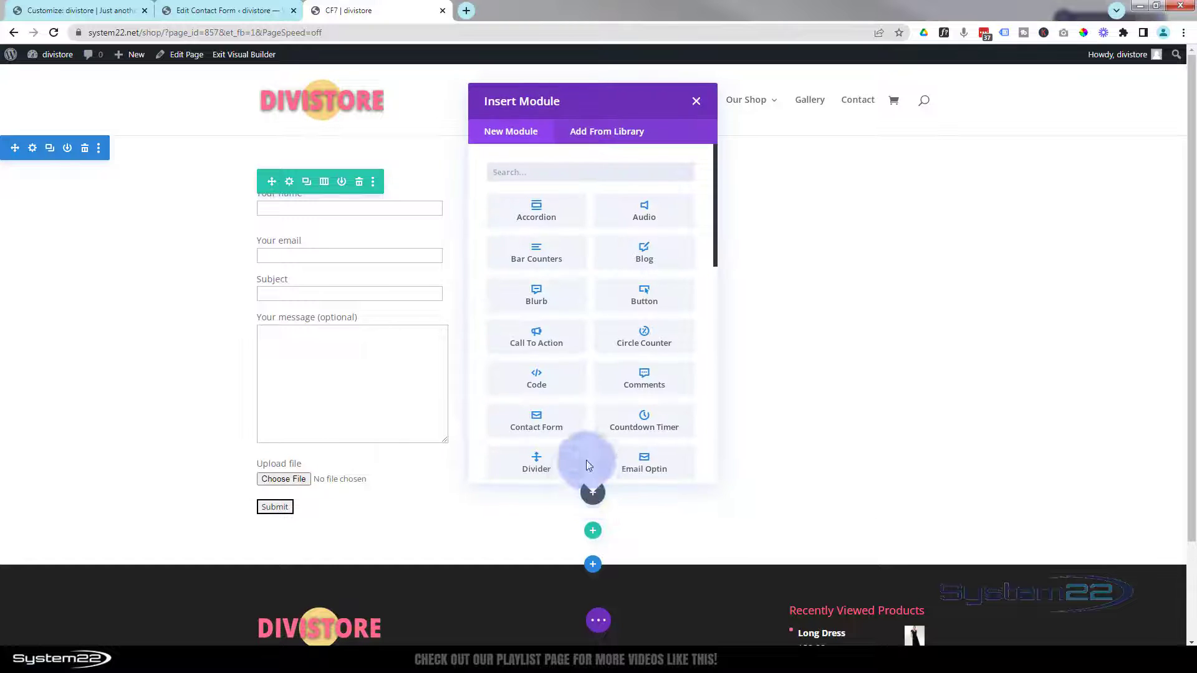
left_click(557, 384)
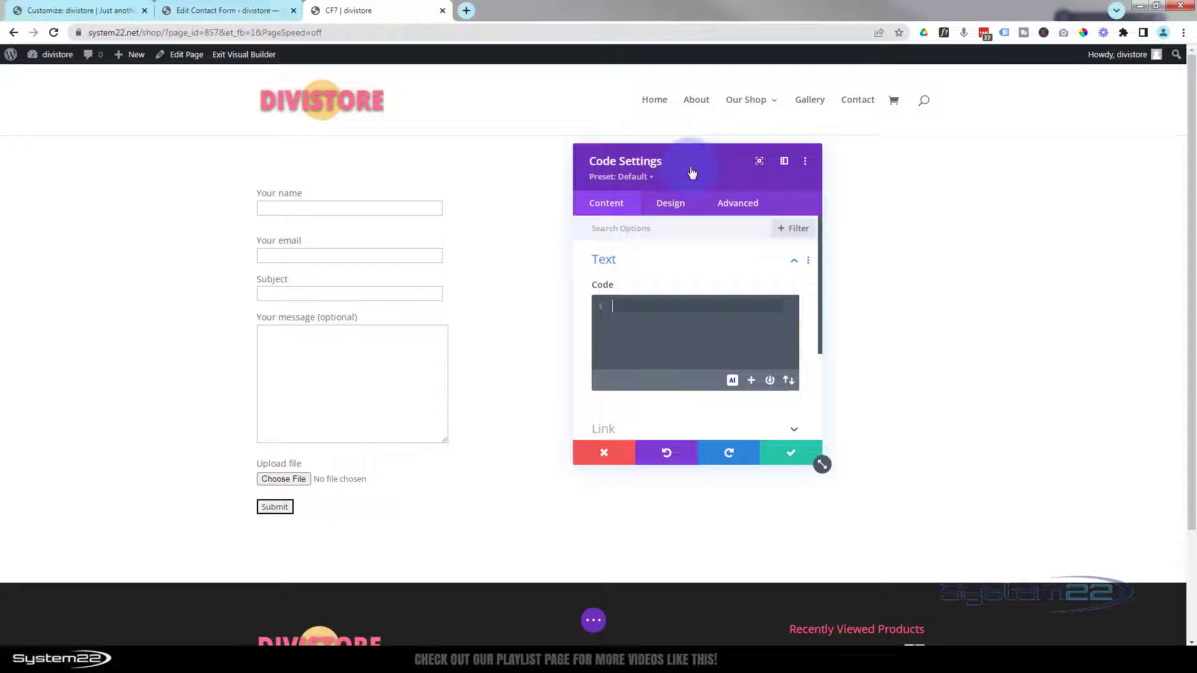
type("<")
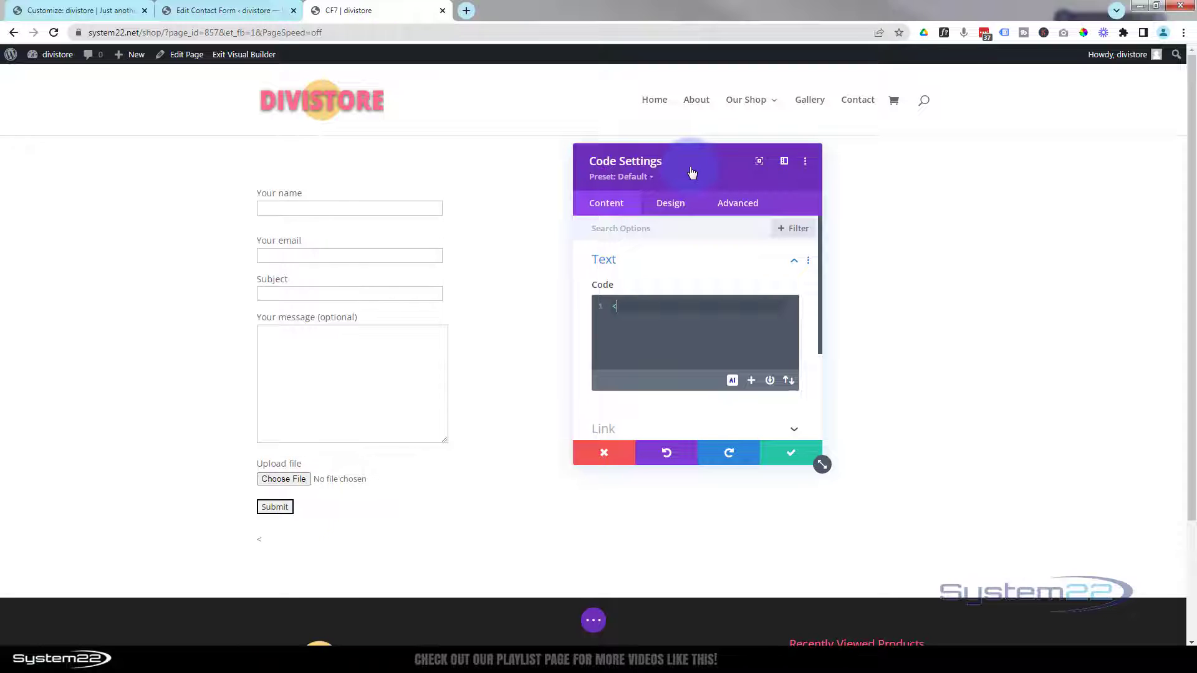
type("sty")
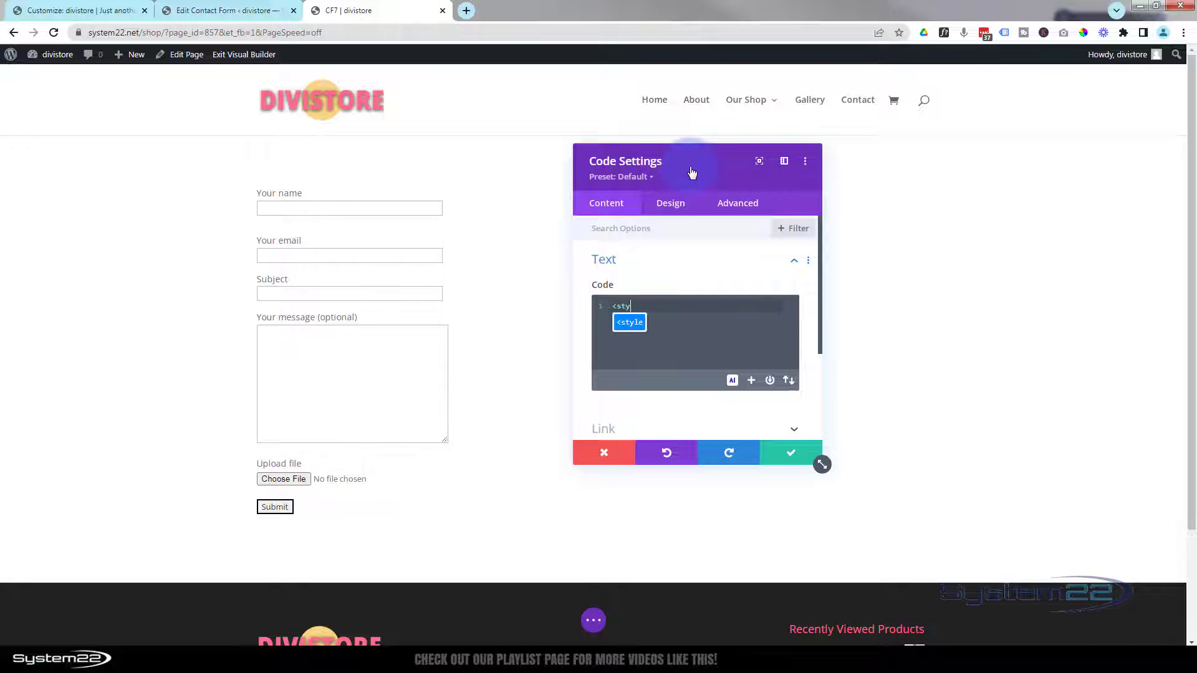
type("le></style>")
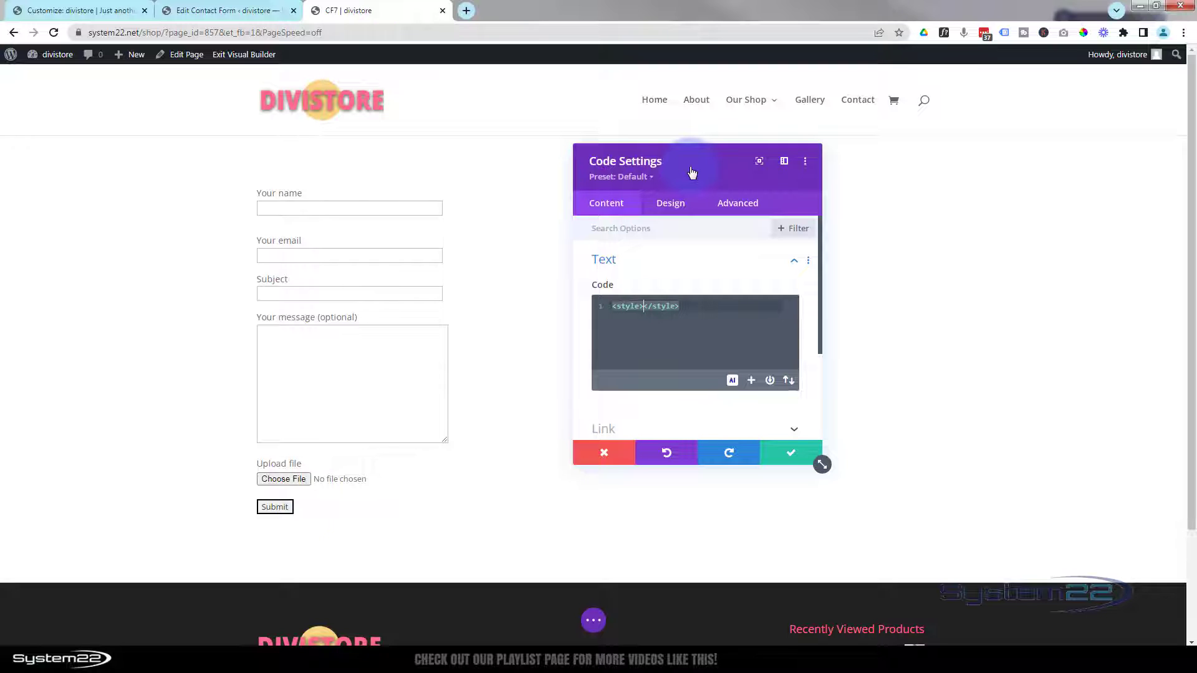
- Write a <style> block containing a .mf2 rule with background: #eee
key("Return")
key("Return")
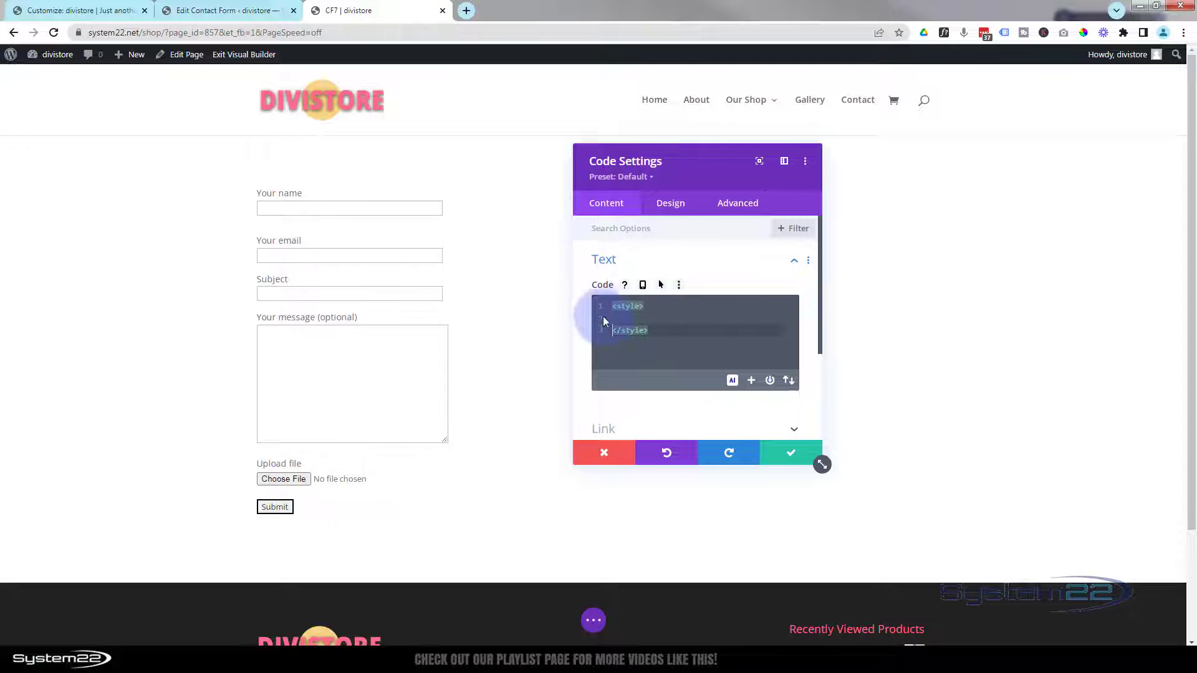
left_click(654, 304)
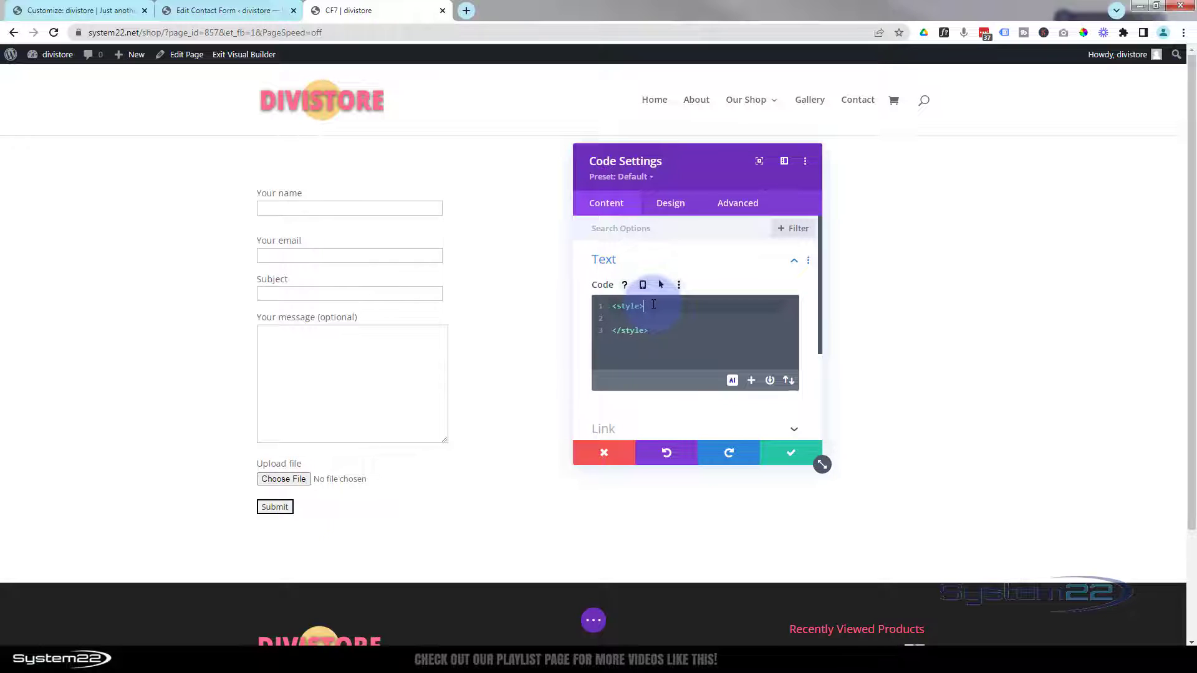
key("Return")
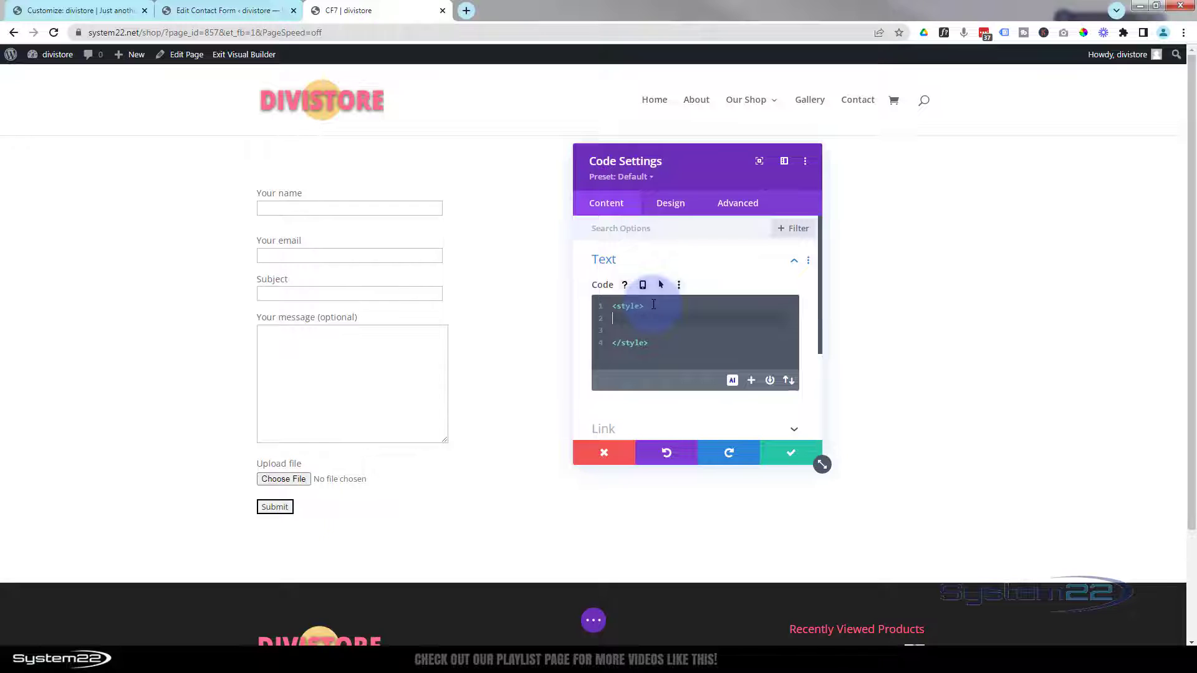
type(".mf2 {")
key("Return")
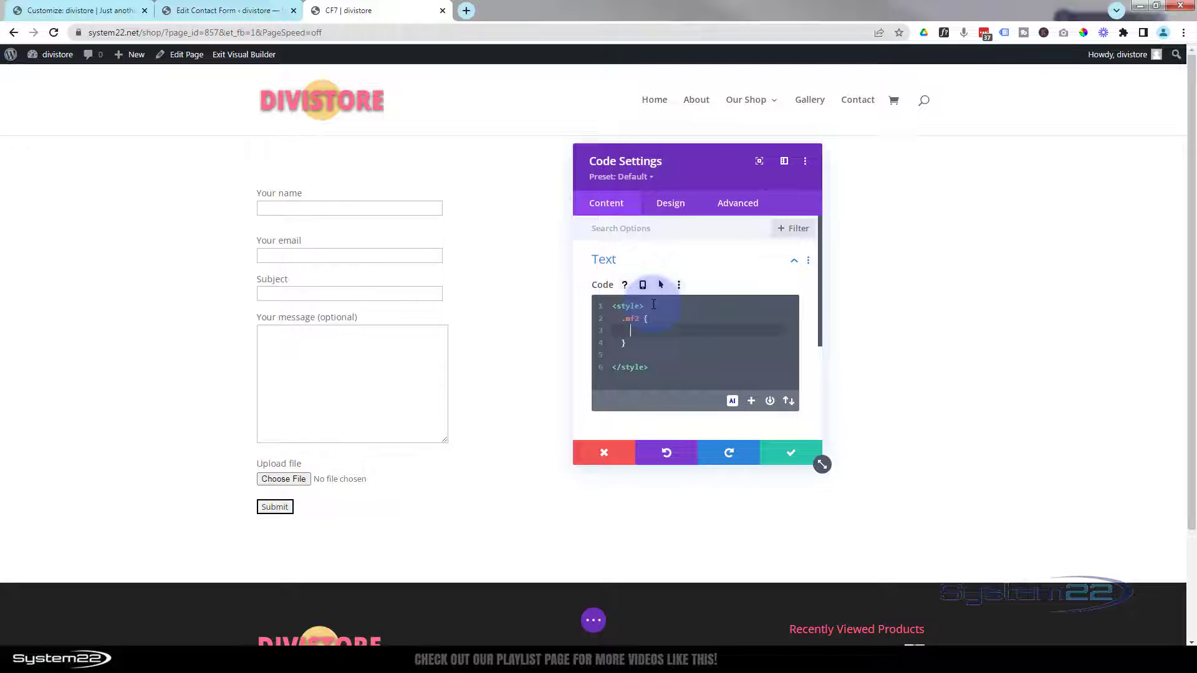
type("background")
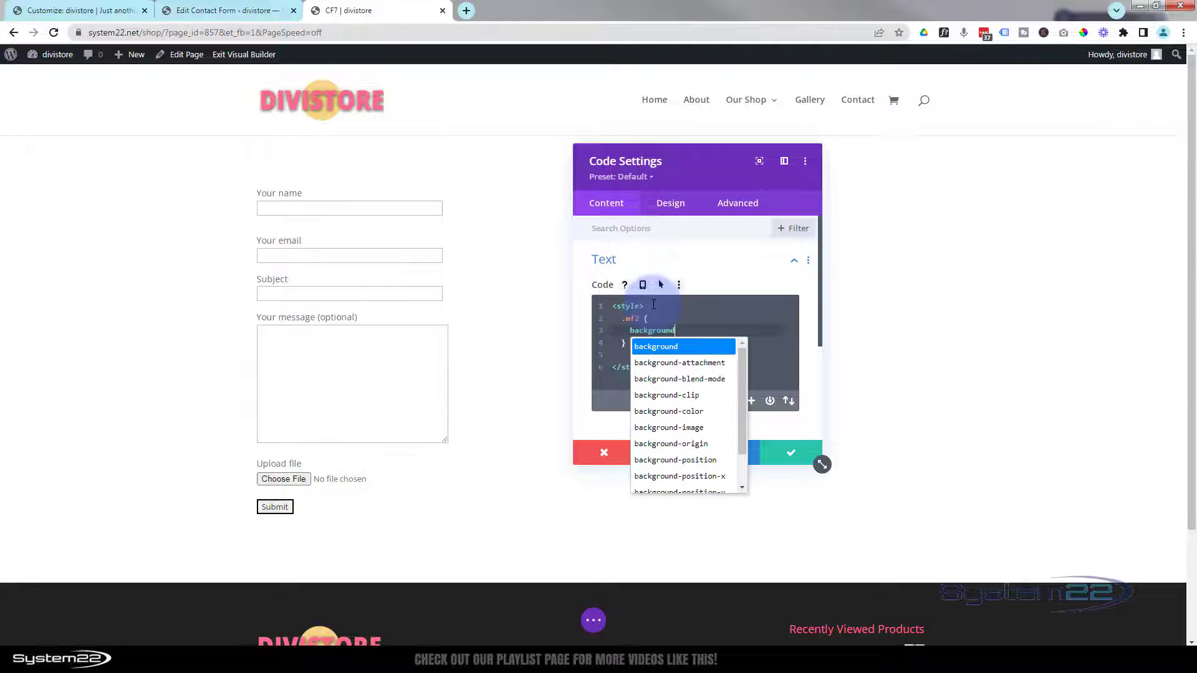
type(": ")
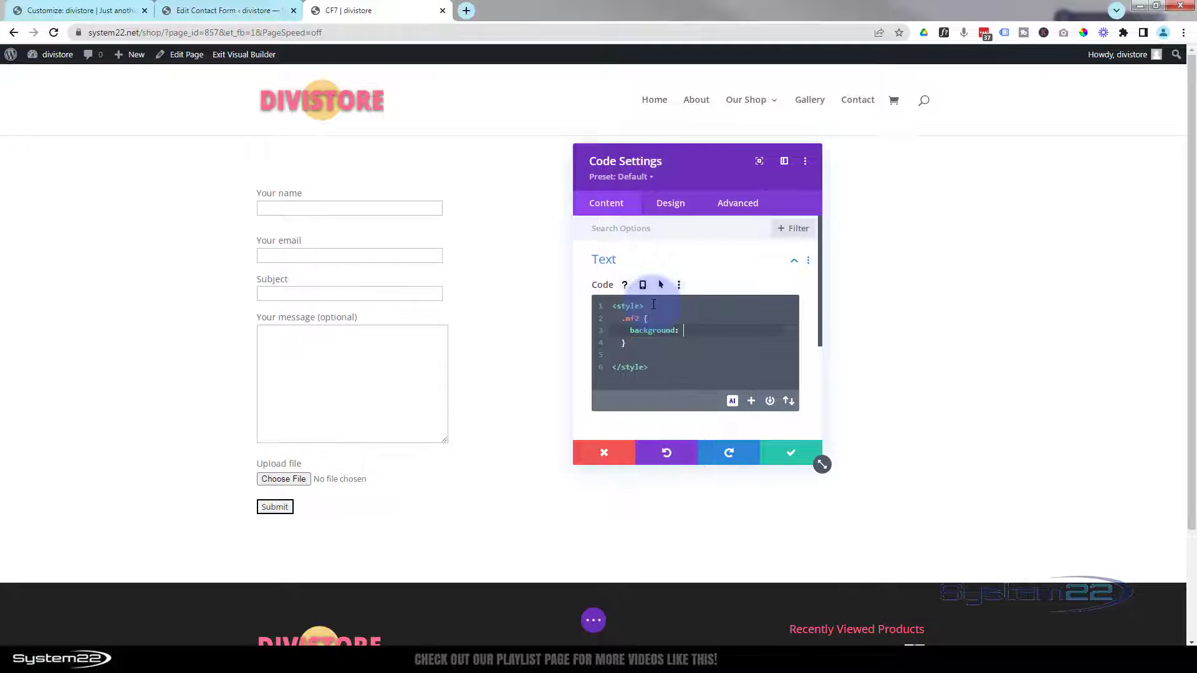
type("#eee")
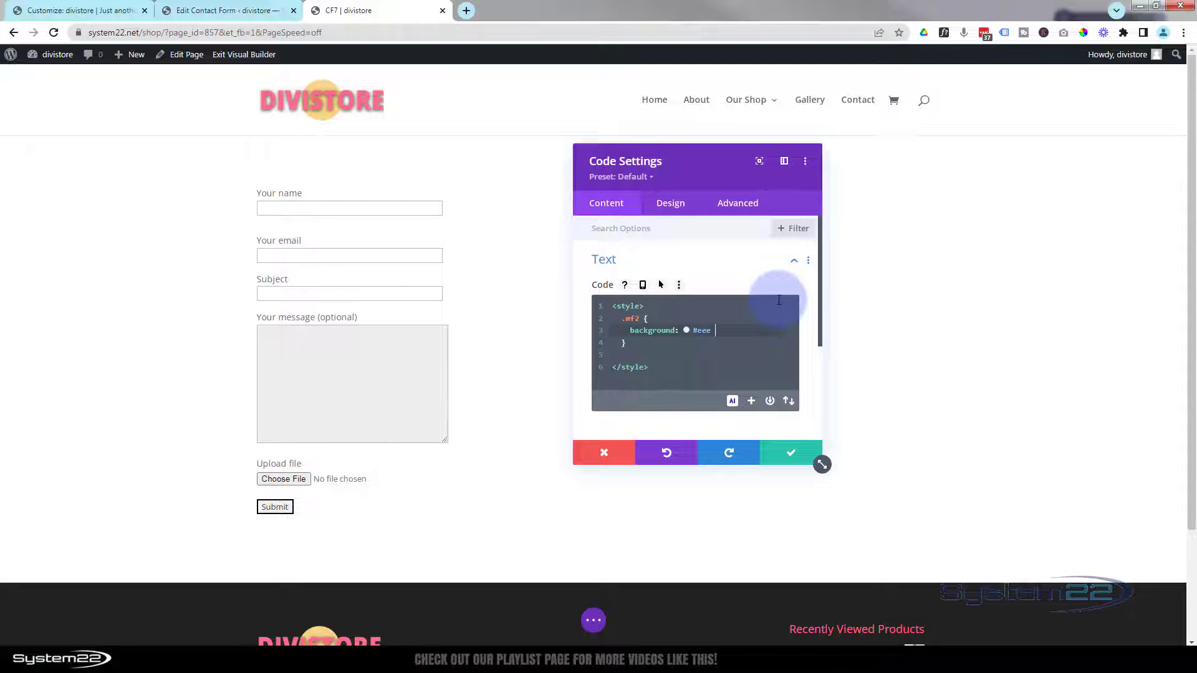
- Mark the .mf2 background !important and add border:none !important
type("!im")
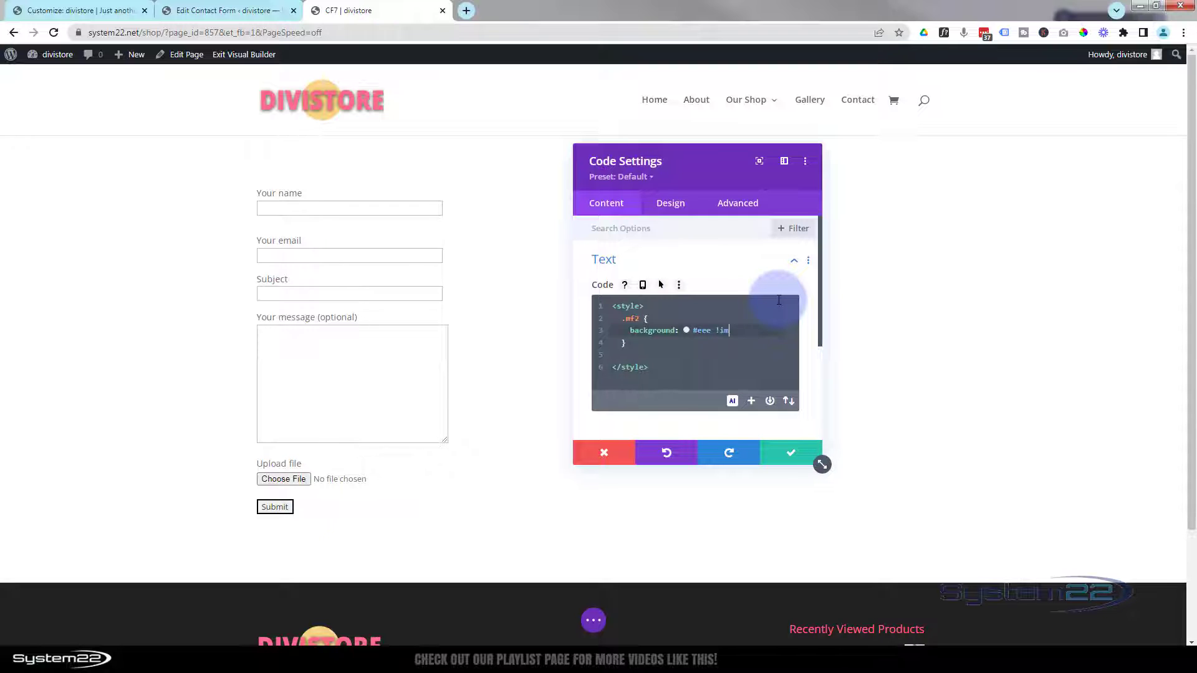
type("portant")
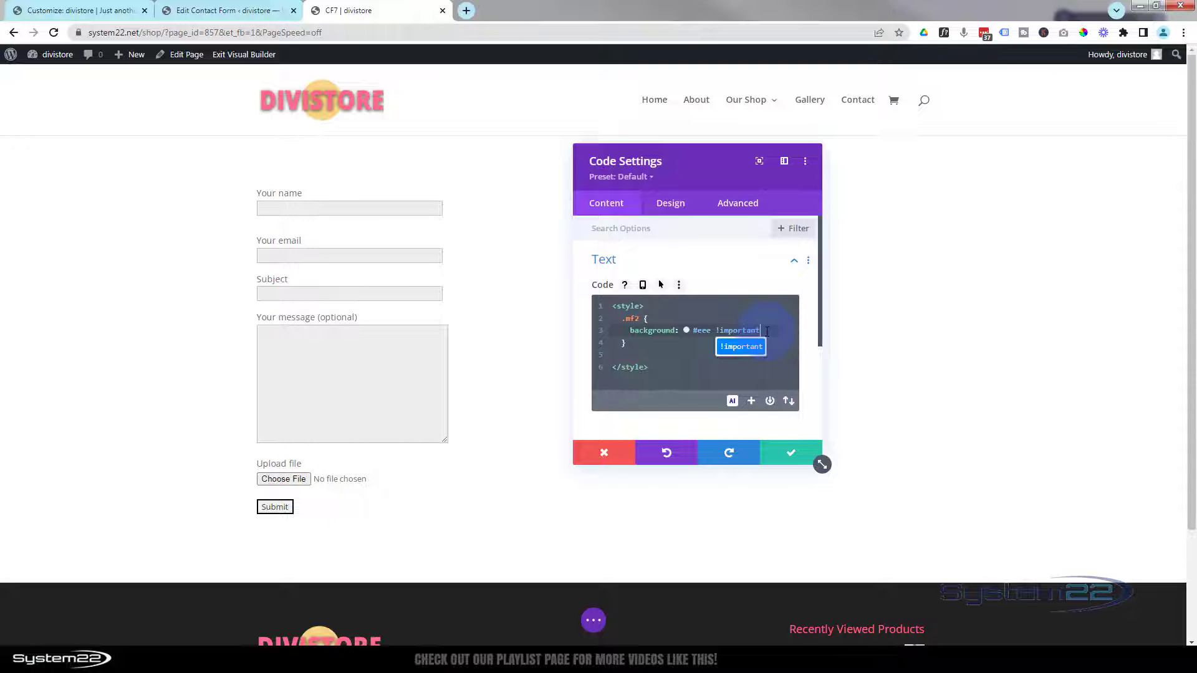
type(";")
key("Return")
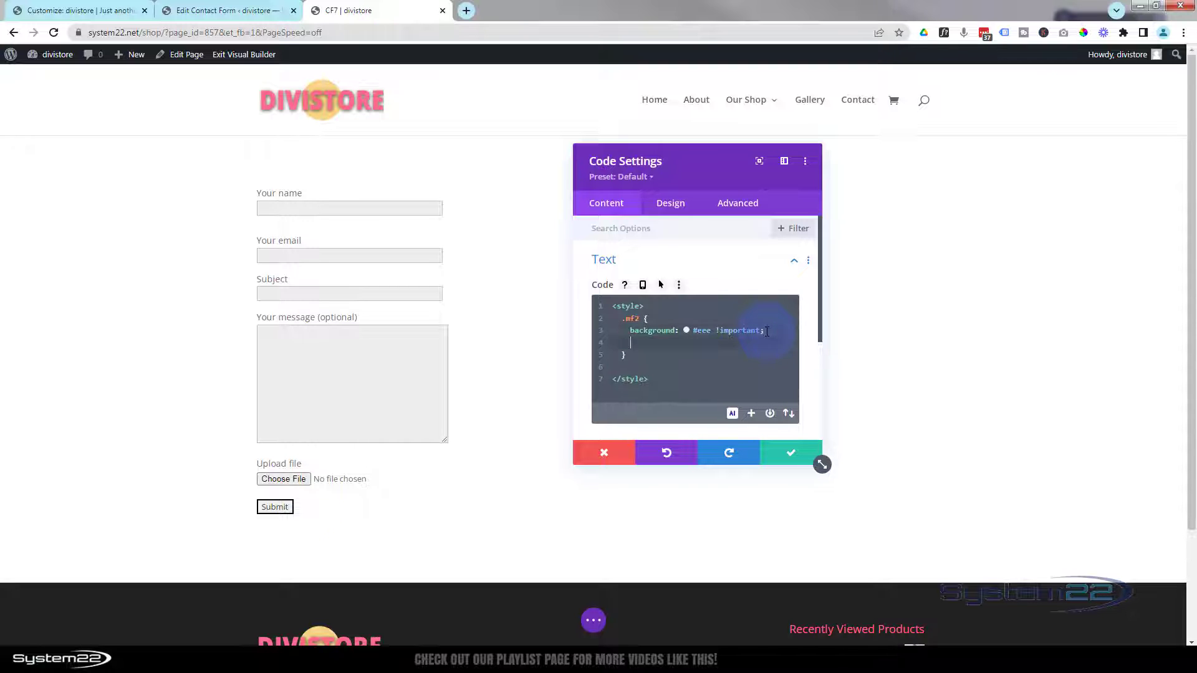
type("border")
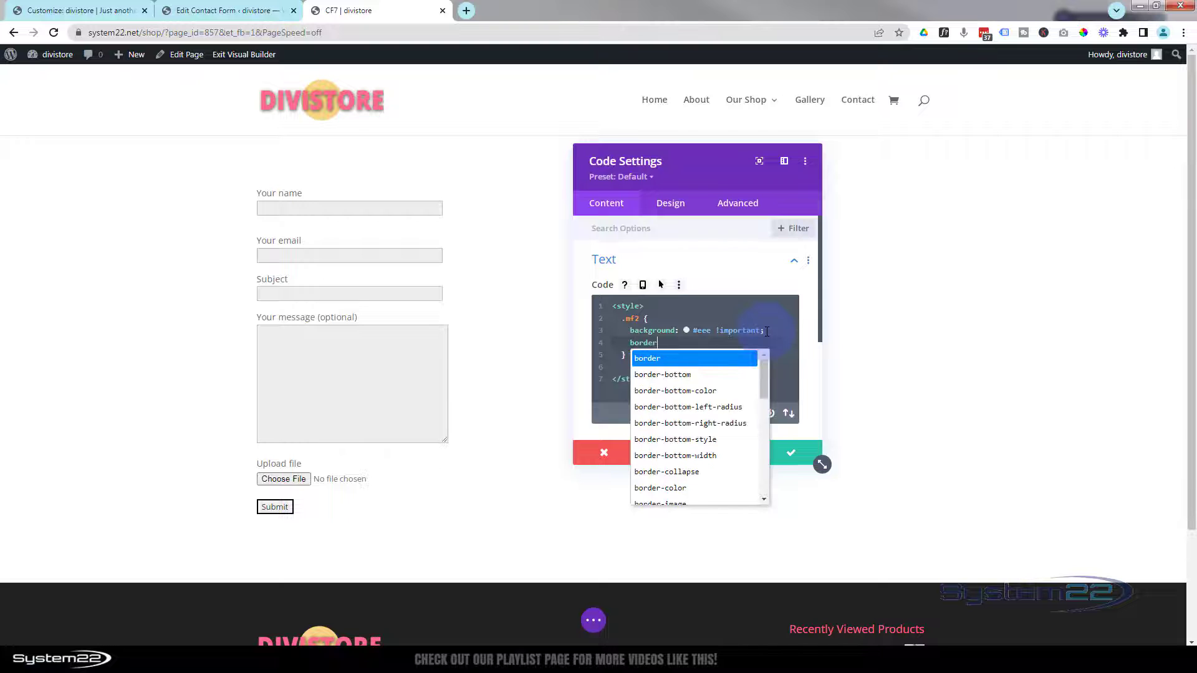
type(":none")
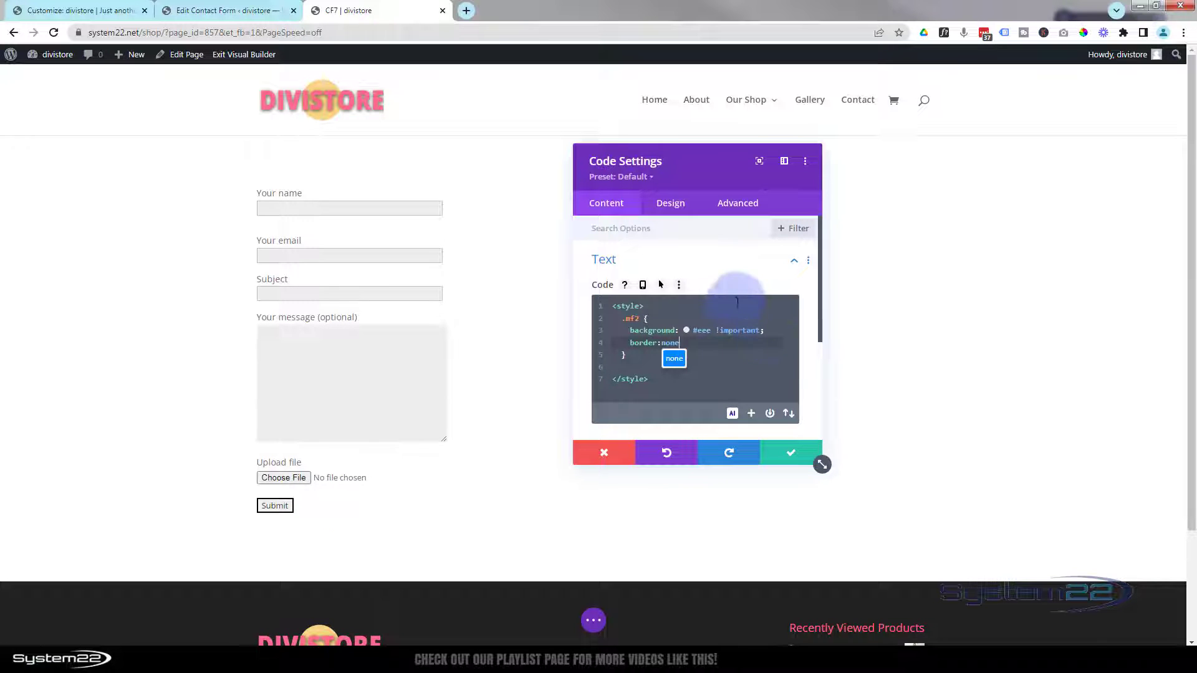
left_click_drag(715, 331, 768, 331)
key("ctrl+c")
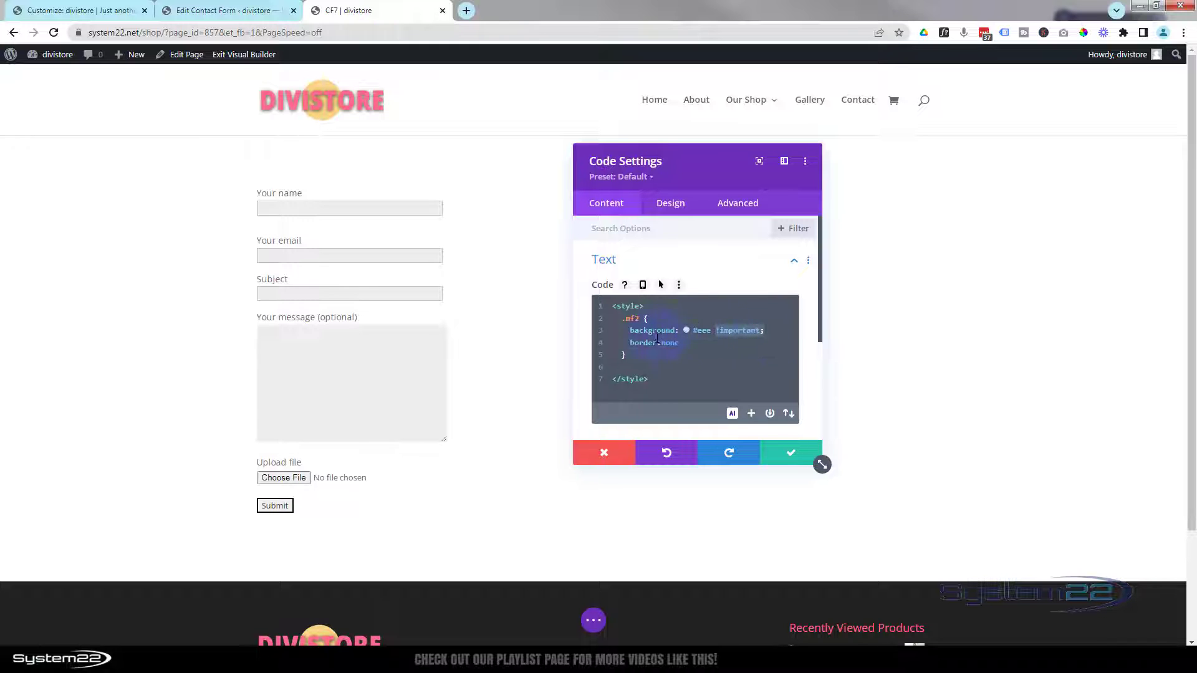
left_click(692, 343)
key("ctrl+v")
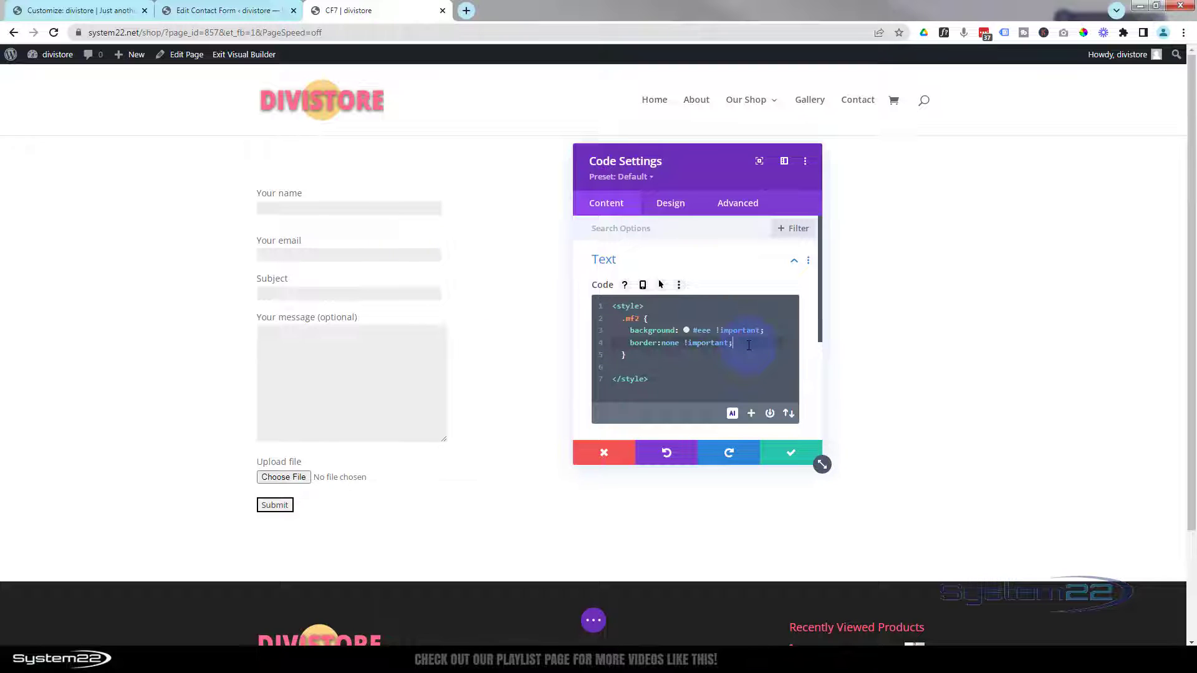
- Add padding:15px !important to the .mf2 rule
key("Return")
type("padding:")
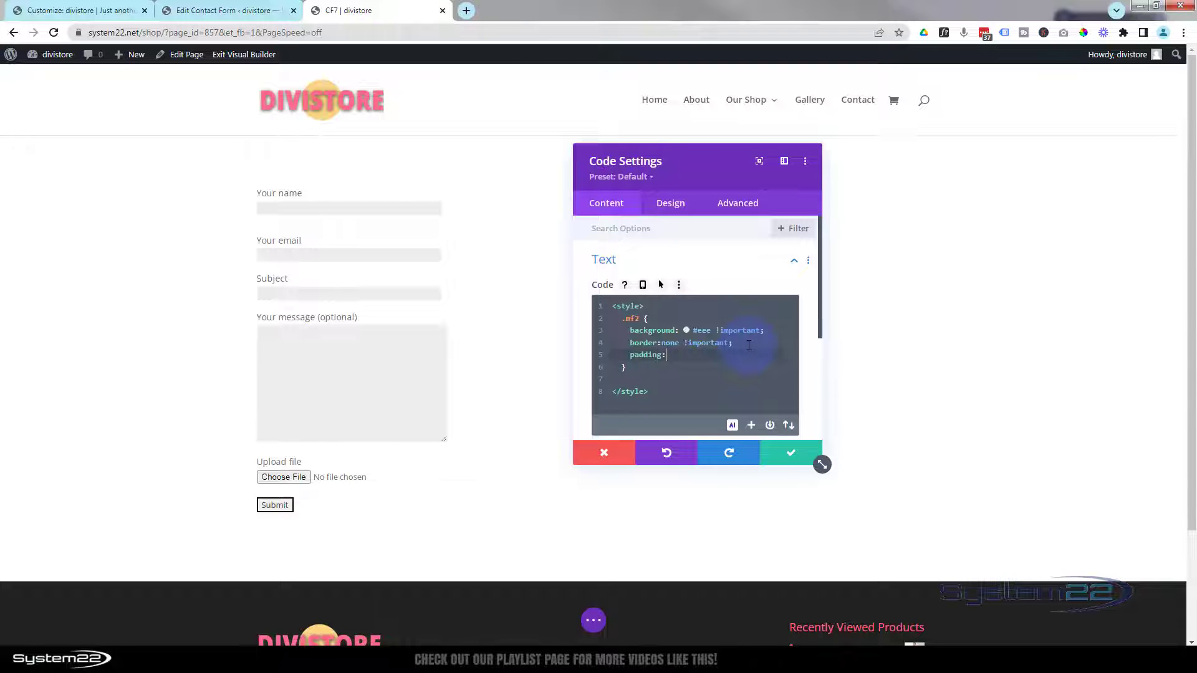
type("15px")
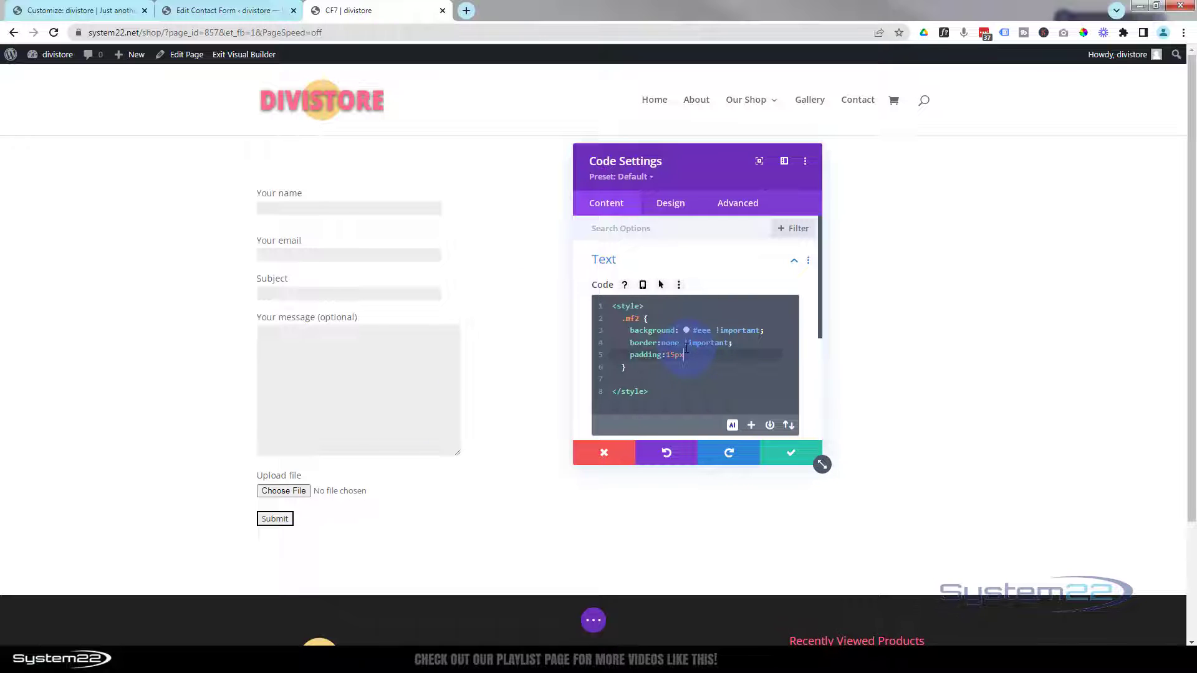
left_click_drag(685, 343, 743, 343)
key("ctrl+c")
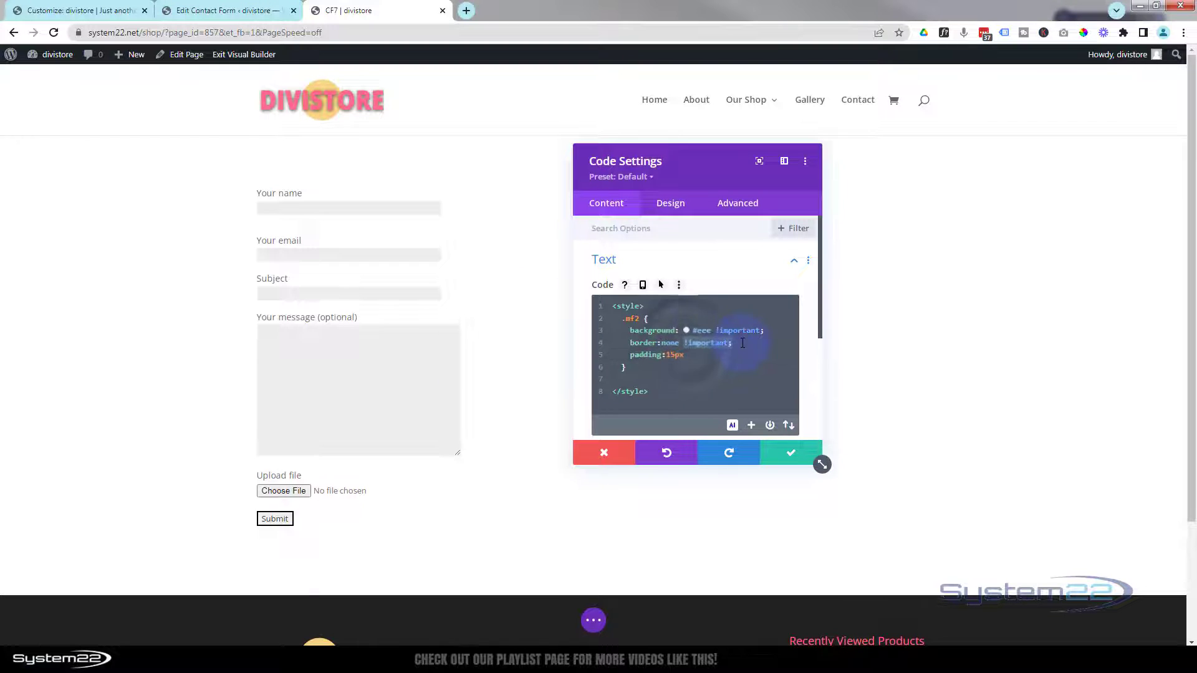
left_click(687, 360)
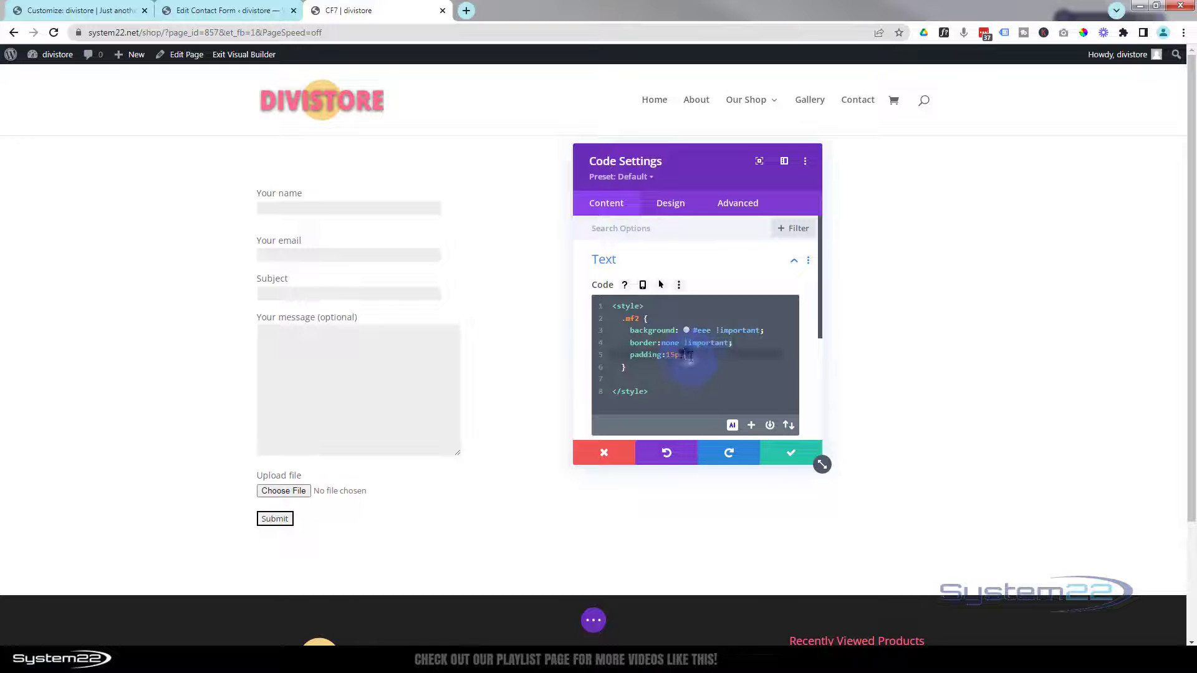
key("ctrl+v")
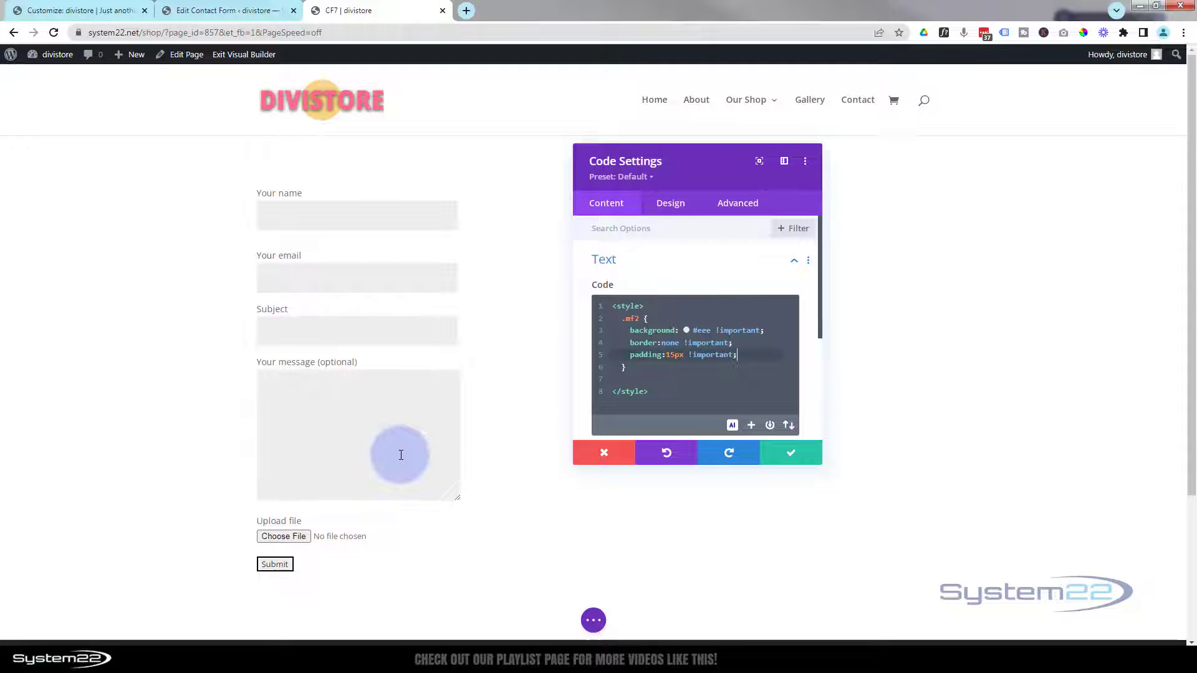
left_click_drag(710, 171, 956, 262)
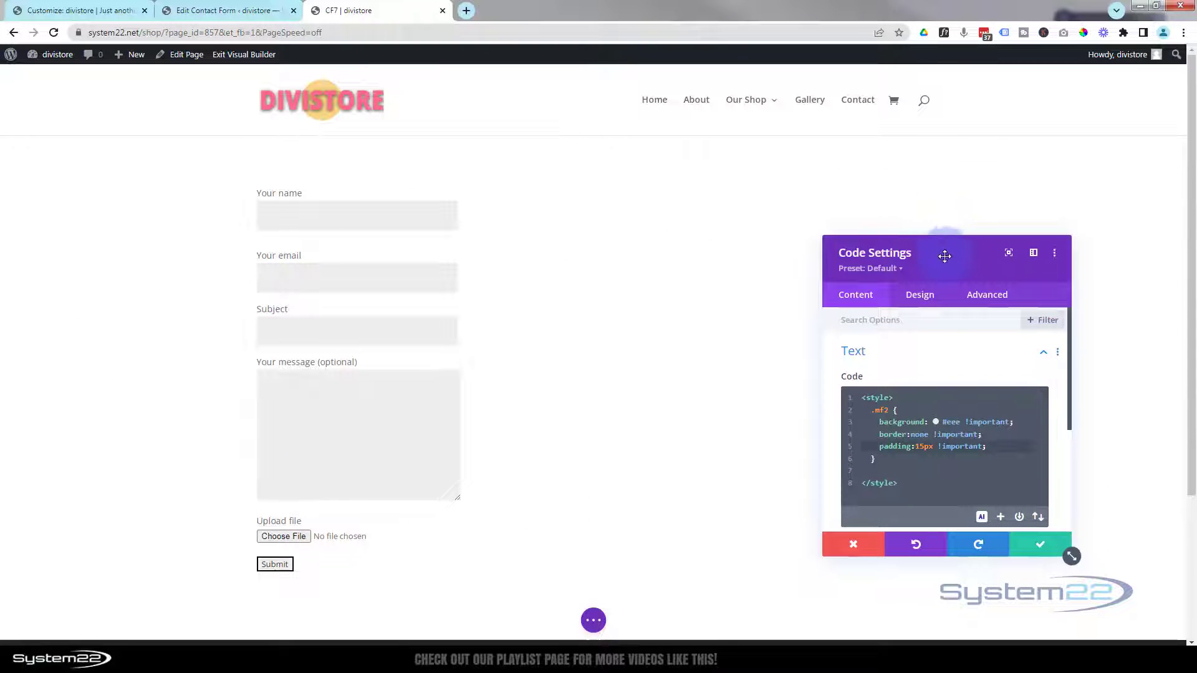
- Add width:100% and border-radius:5px (corrected from 8px) to the .mf2 rule
left_click_drag(946, 257, 701, 190)
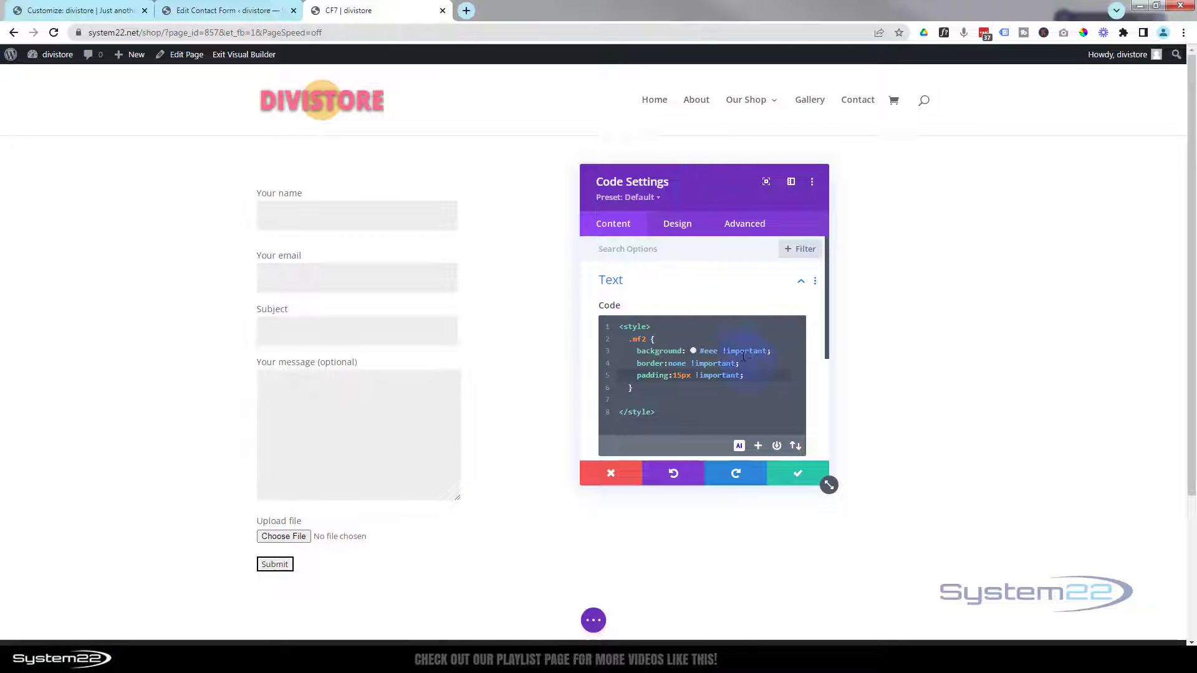
key("Return")
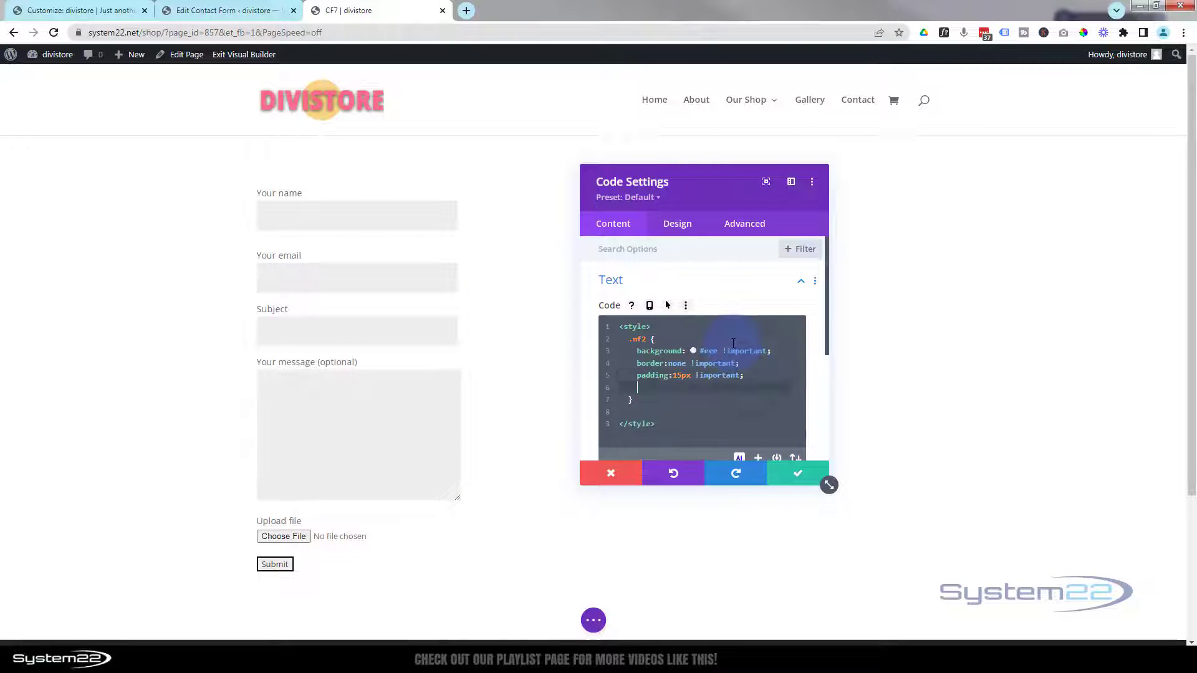
type("width:100%")
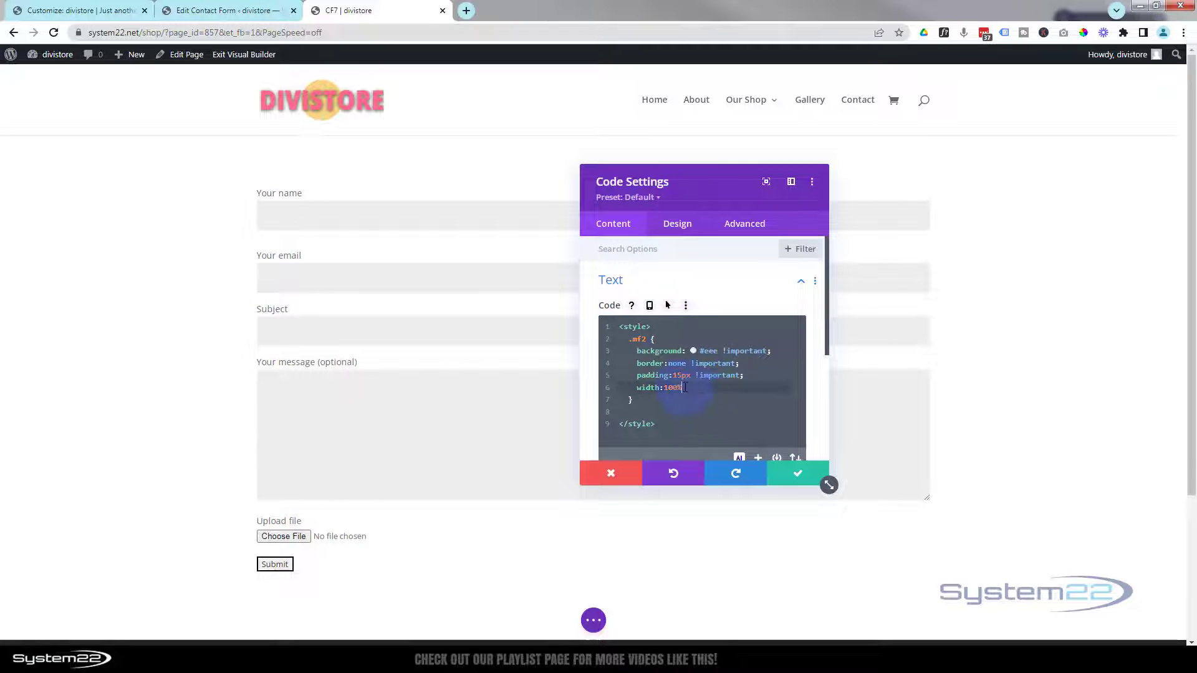
type(";")
key("Return")
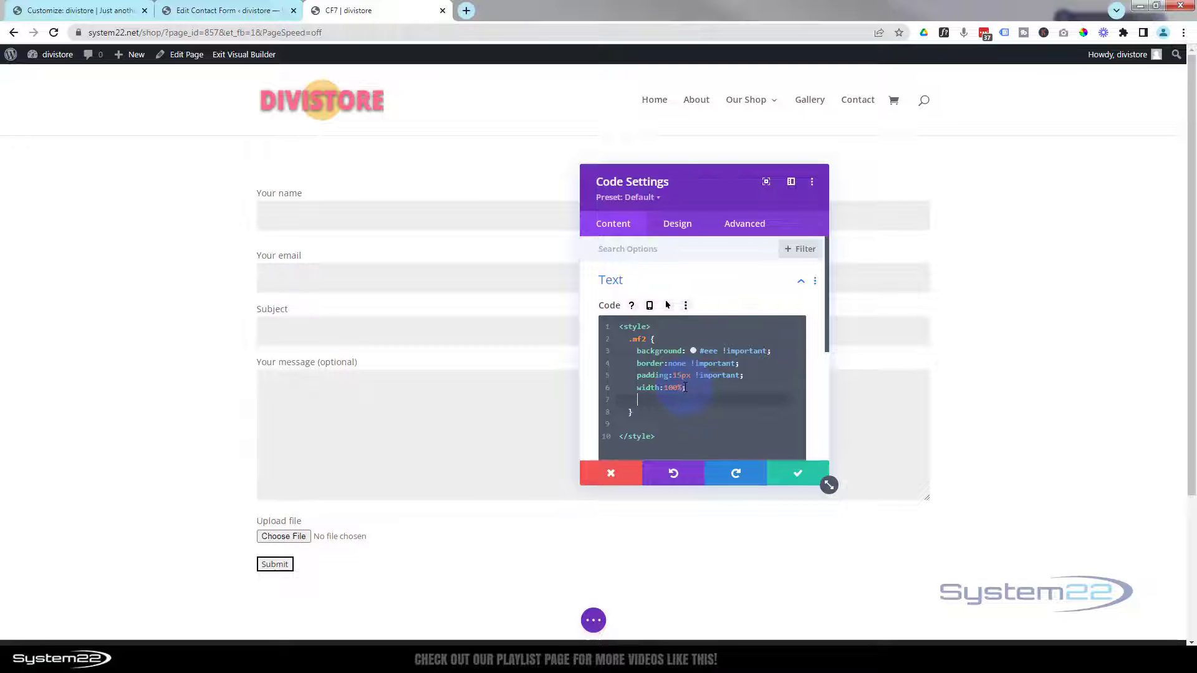
type("border-radius:")
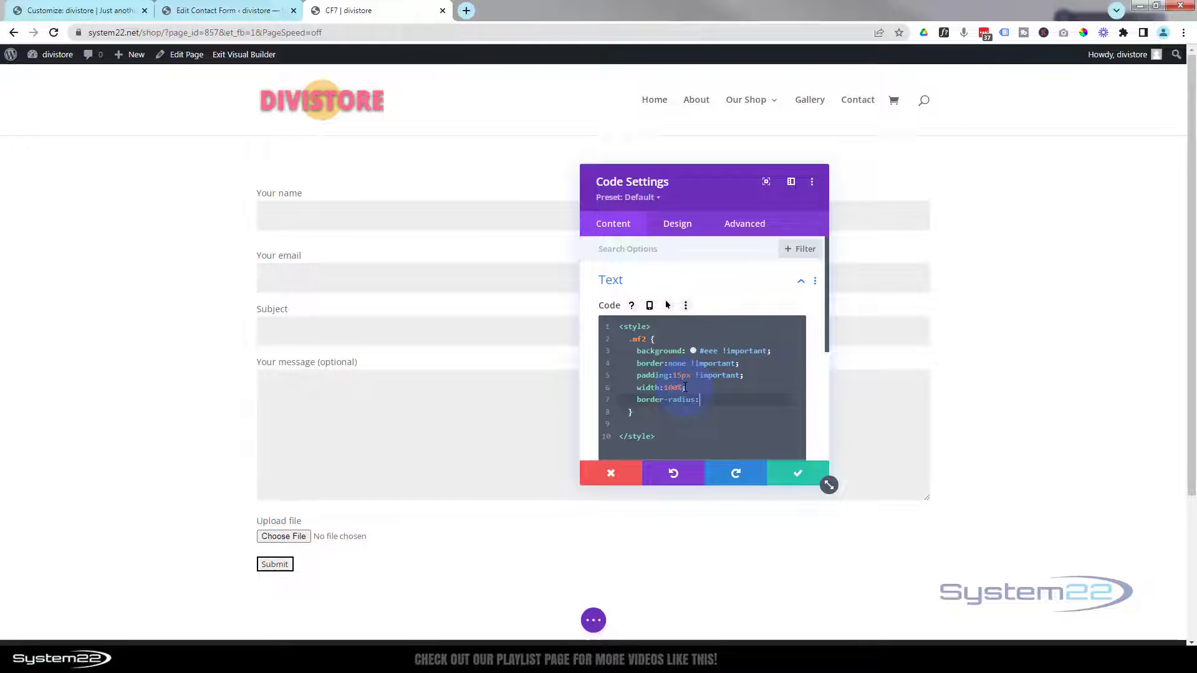
type("8px")
left_click(703, 399)
key("BackSpace")
type("5")
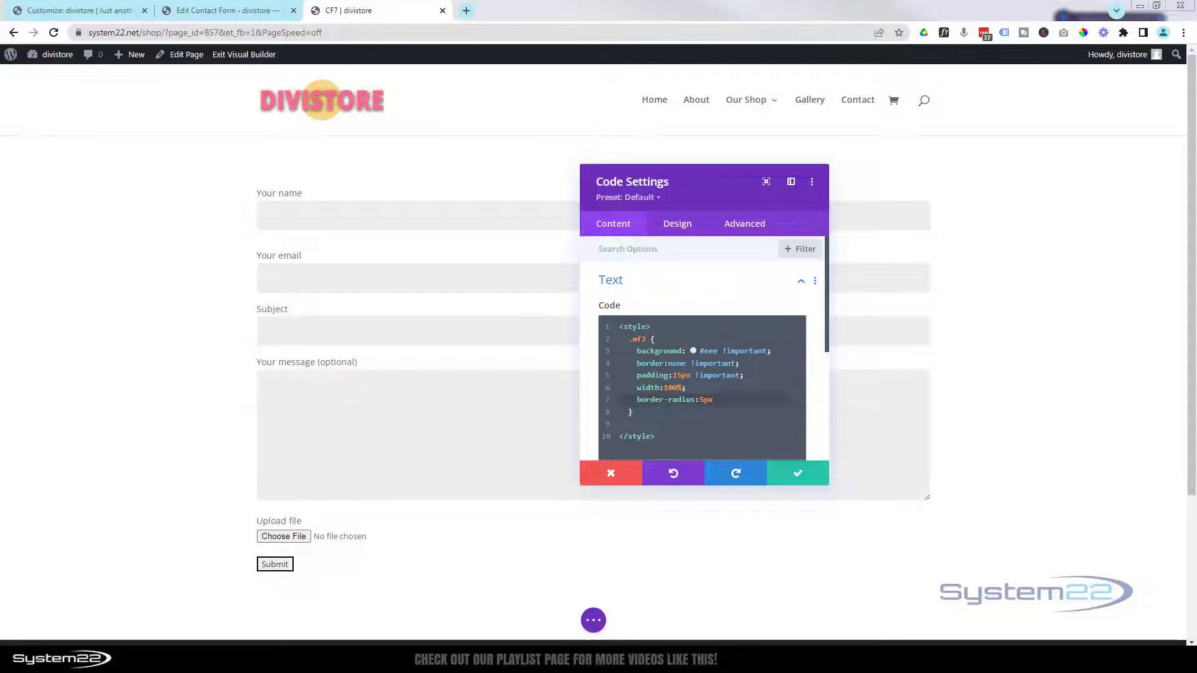
- Start a .wpcf7-submit rule and sample the logo's pink FF6C89 with a colour picker
left_click(645, 414)
key("Return")
key("Return")
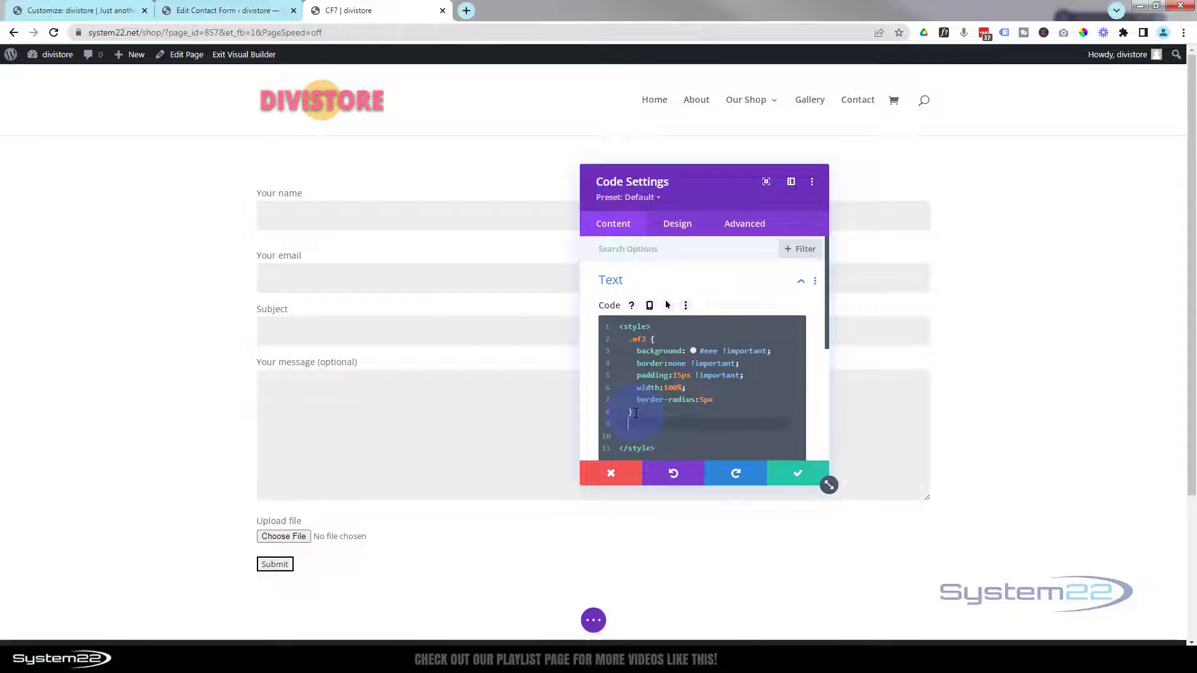
type(".")
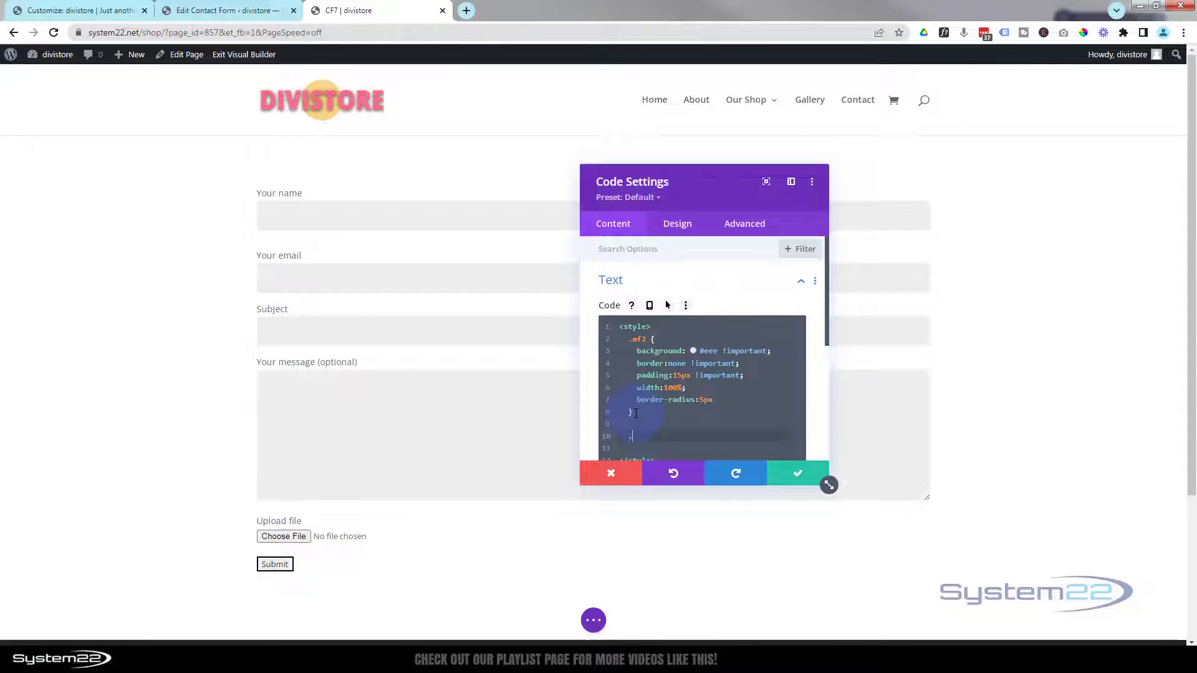
type("wpcf7-submit {")
key("Return")
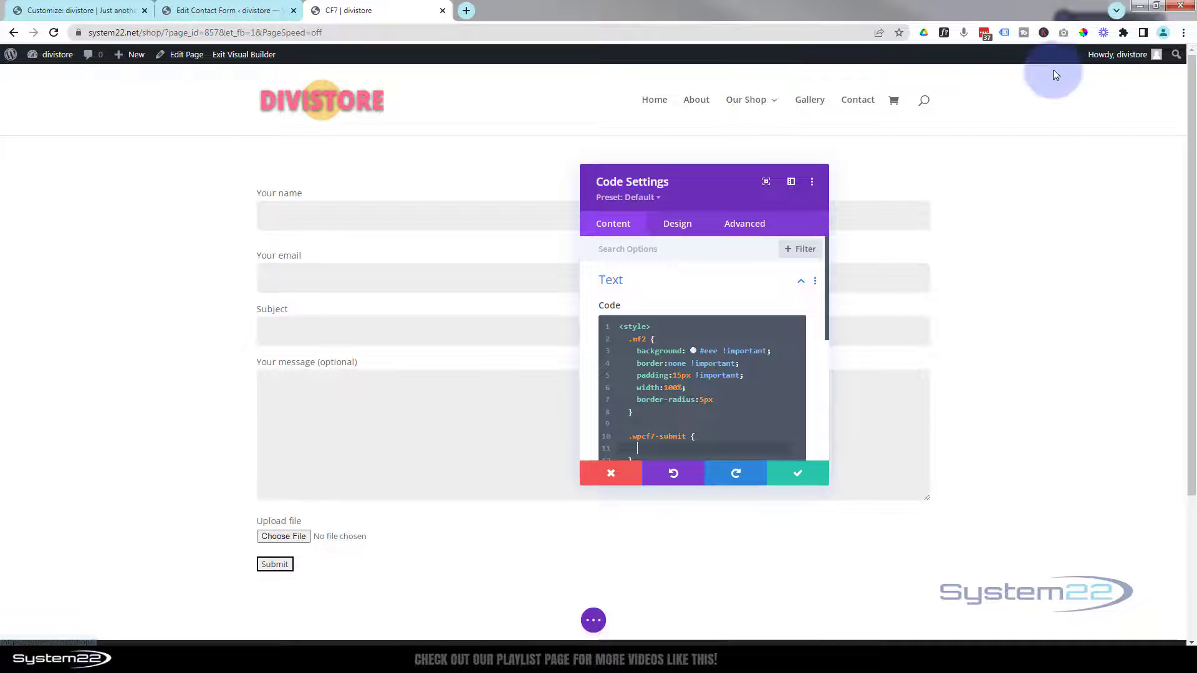
left_click(1084, 35)
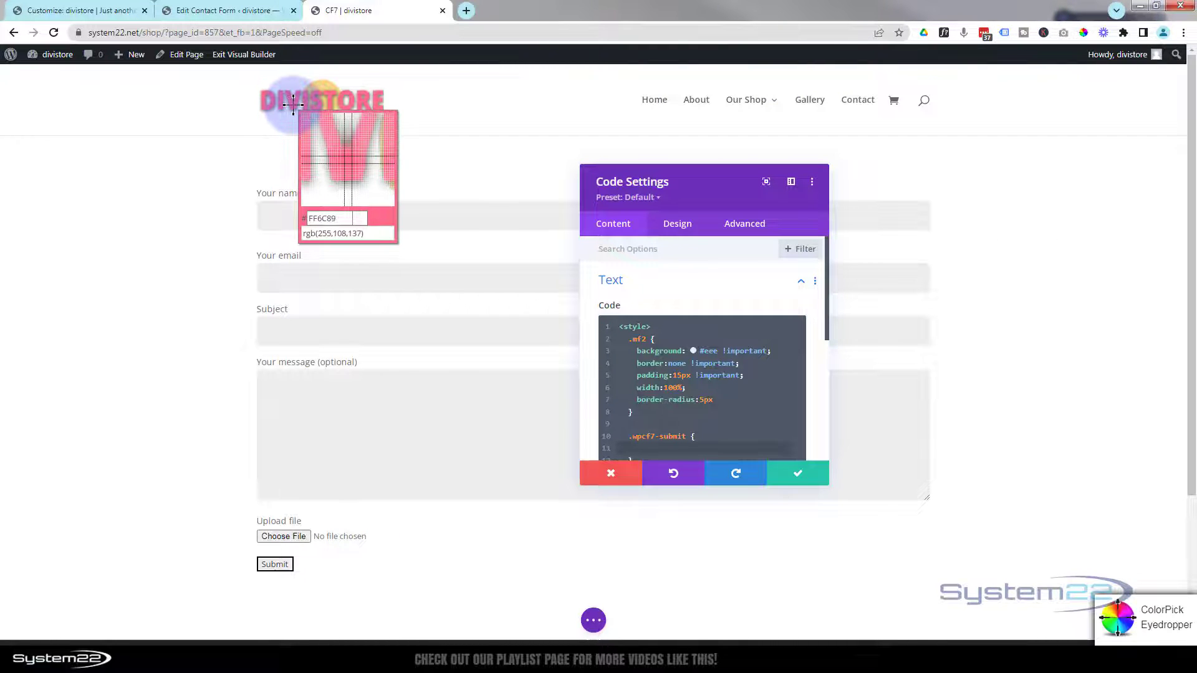
left_click(293, 104)
right_click(326, 123)
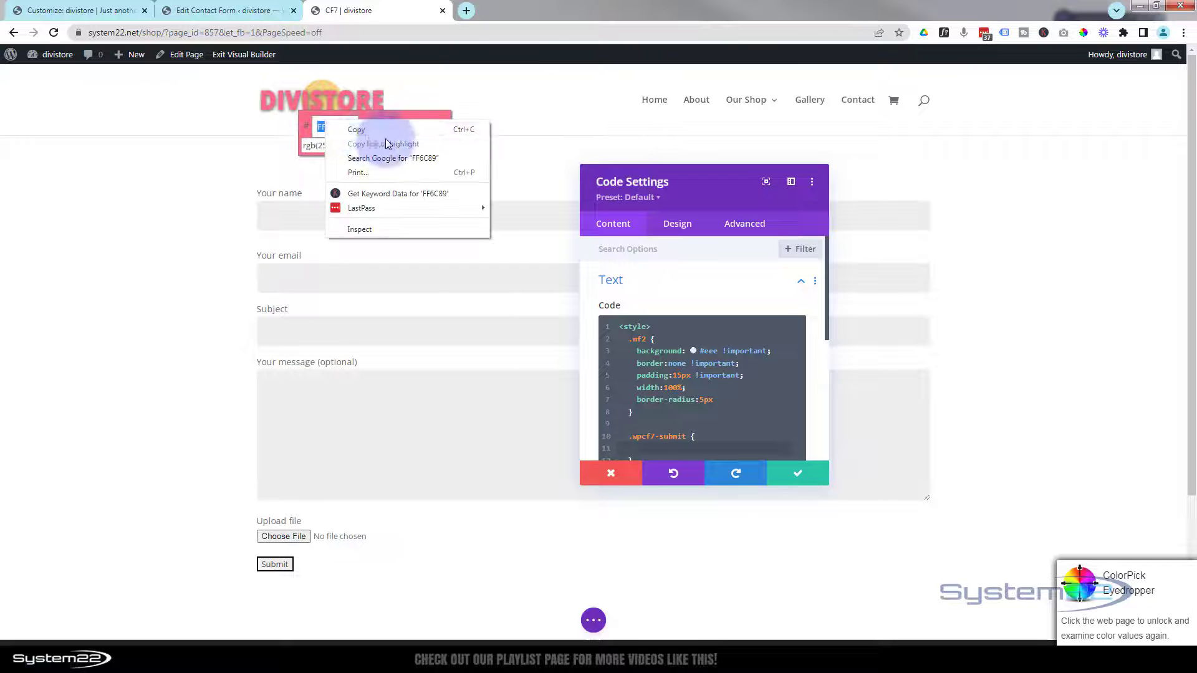
left_click(357, 130)
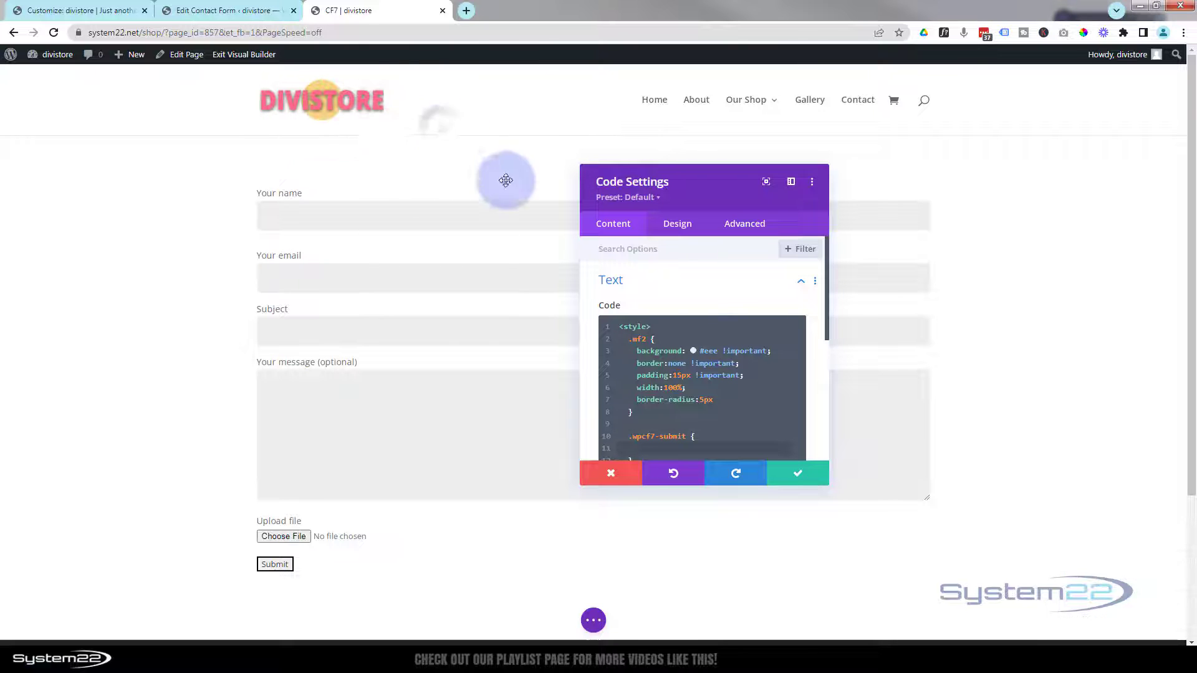
- Give the submit rule background #FF6C89 and padding 10px 50px
scroll(710, 302, "down", 2)
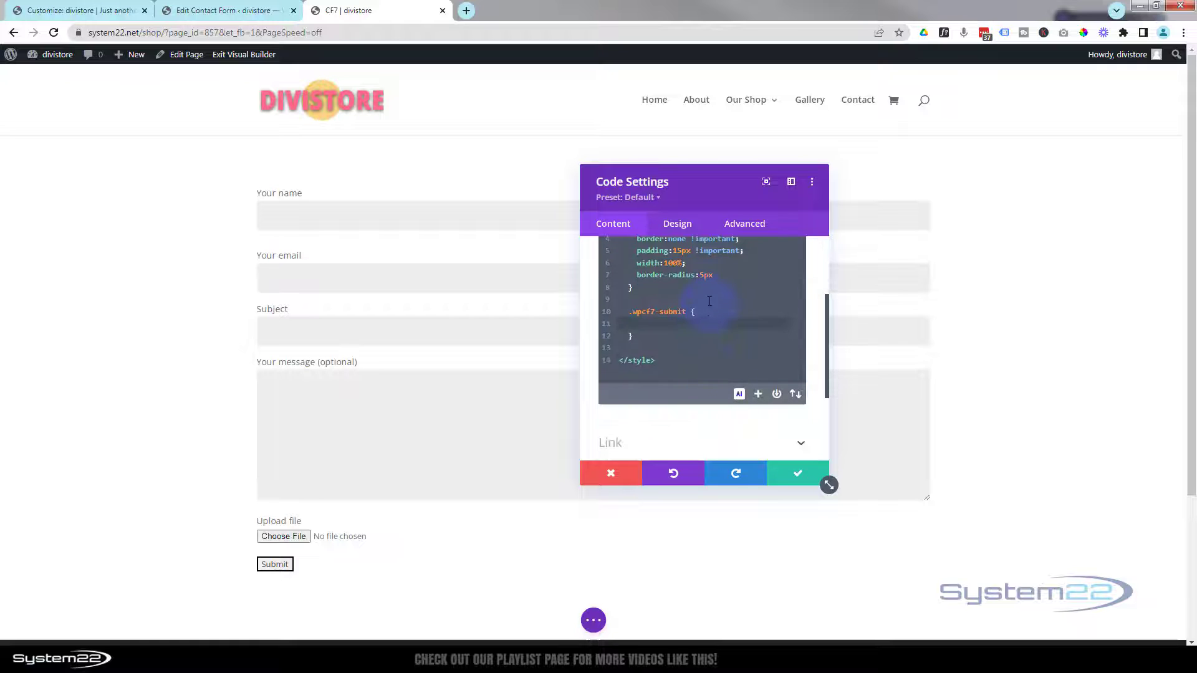
left_click(645, 325)
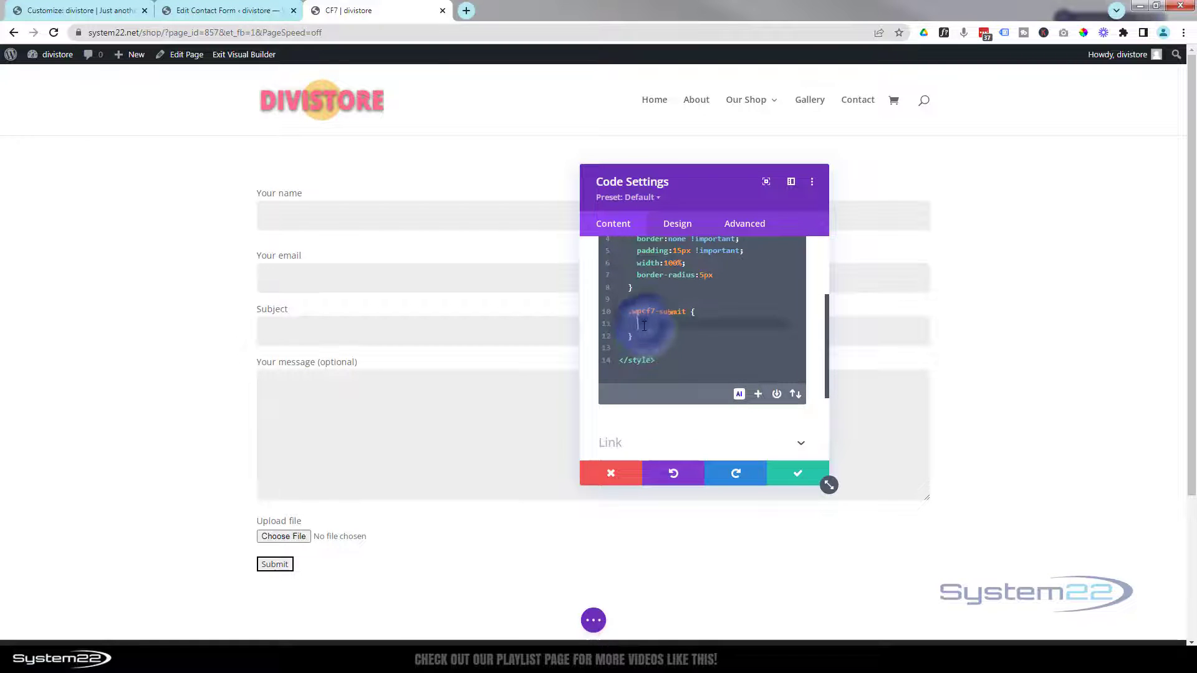
type("background")
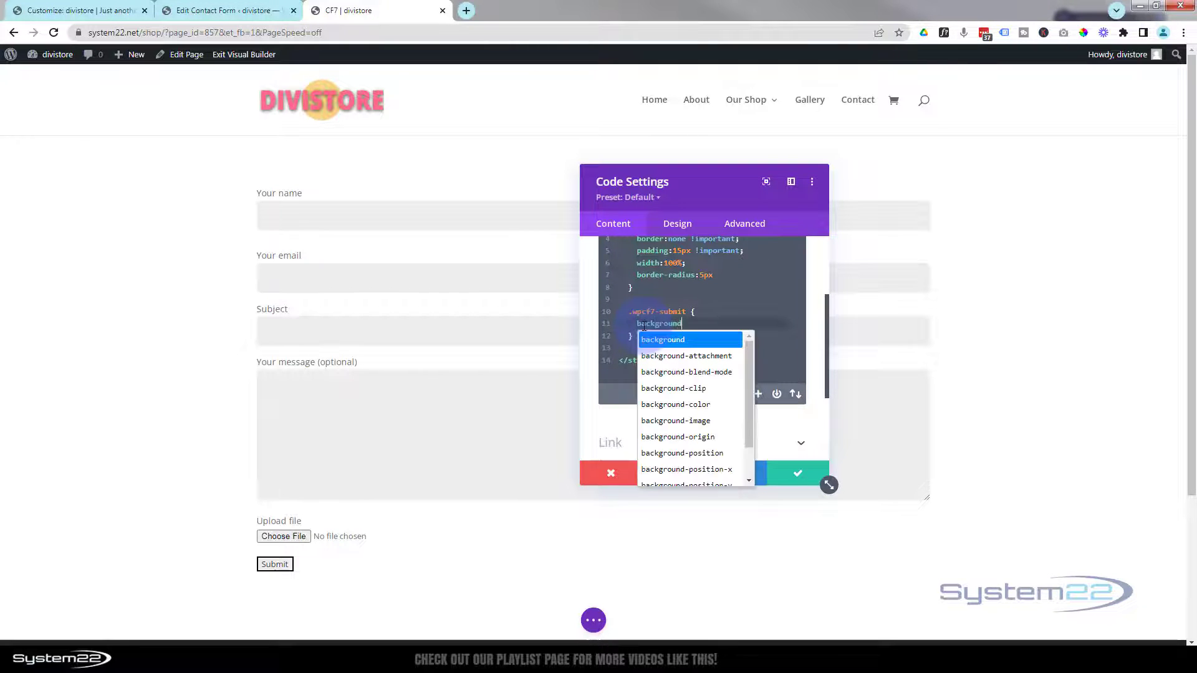
type(":")
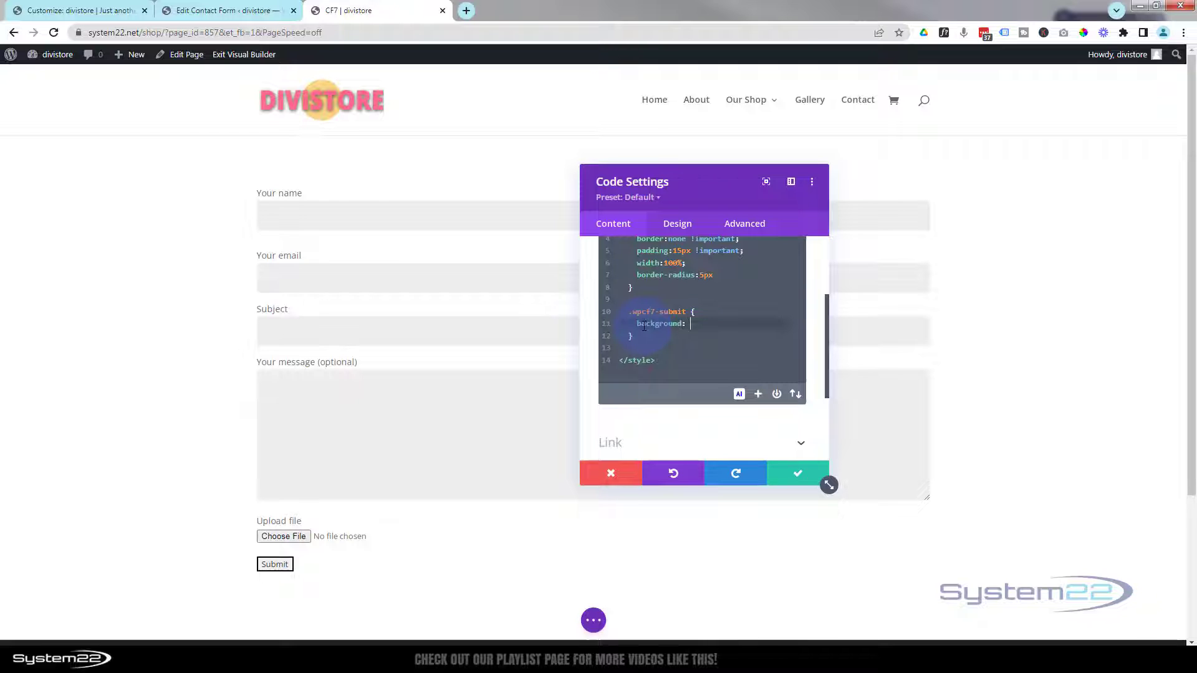
type(" #")
key("ctrl+v")
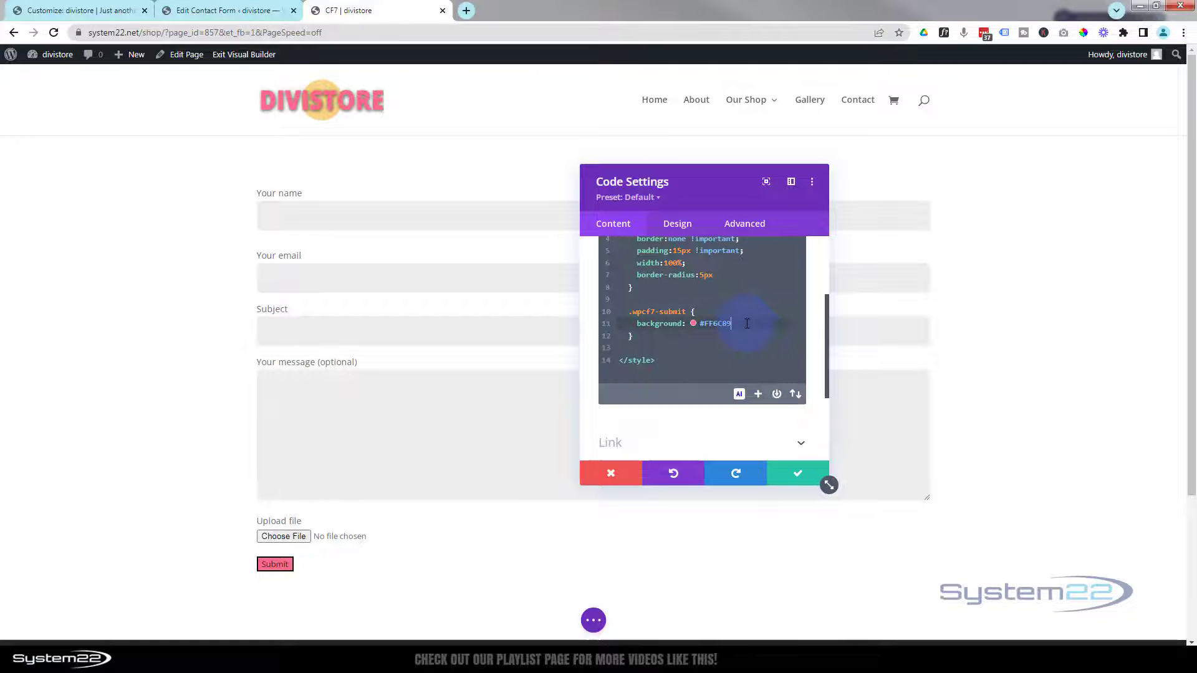
type(";")
key("Return")
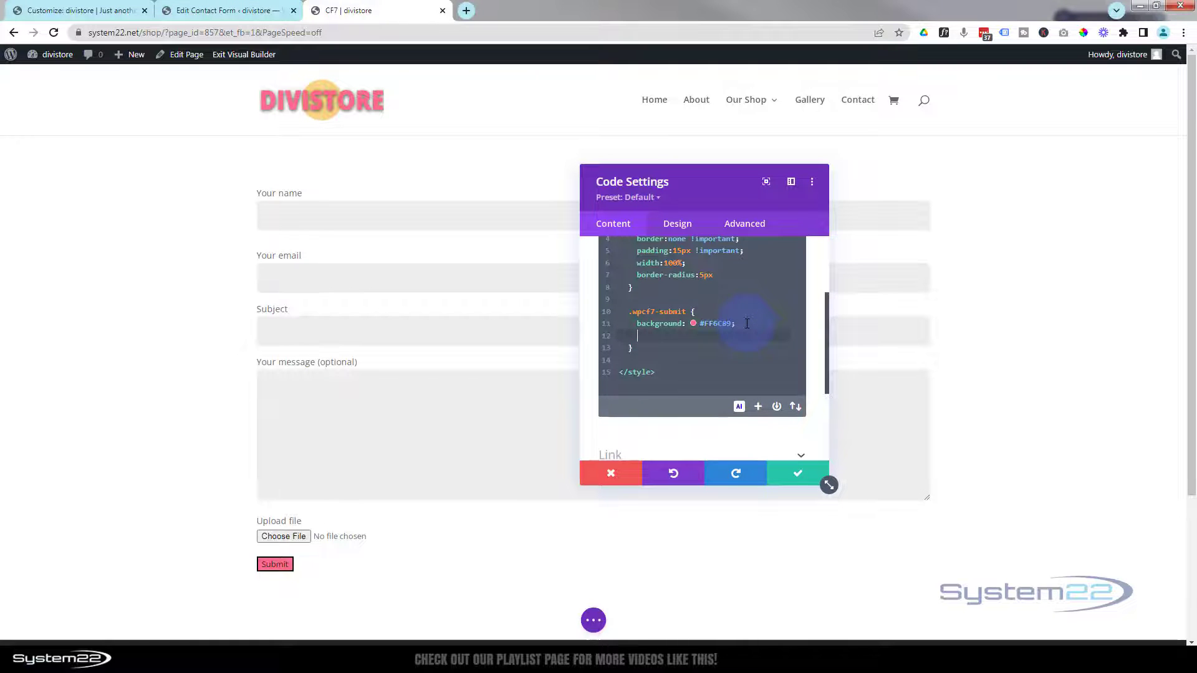
type("padding")
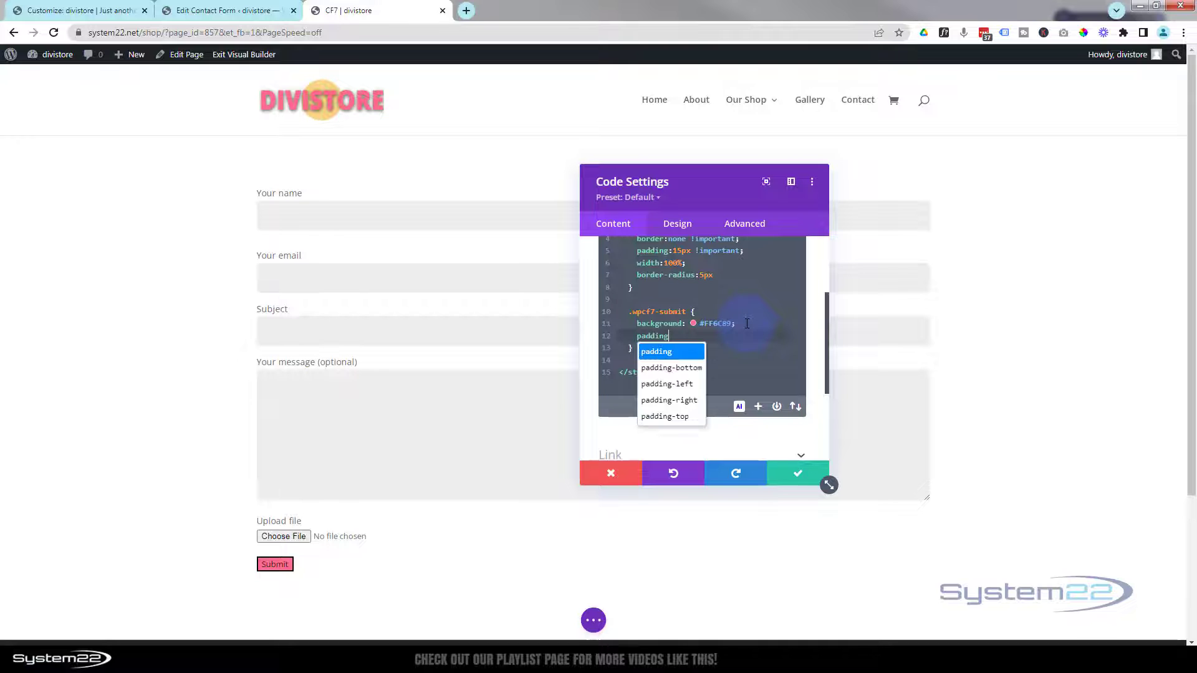
type(":")
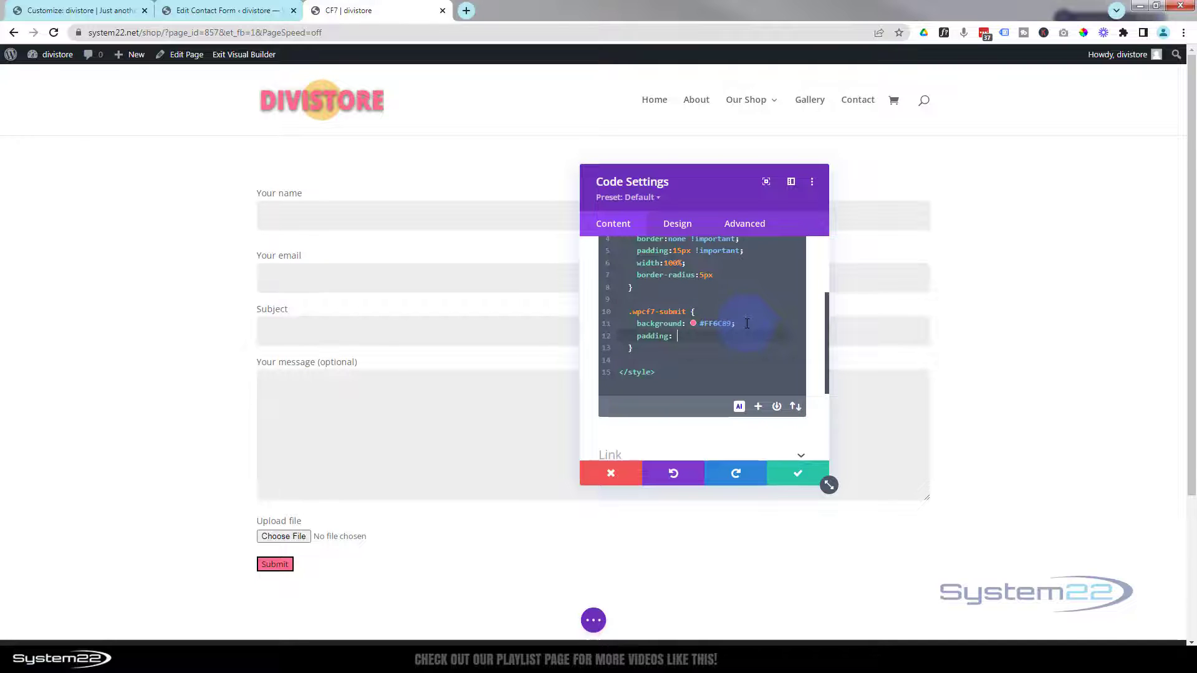
type("10px")
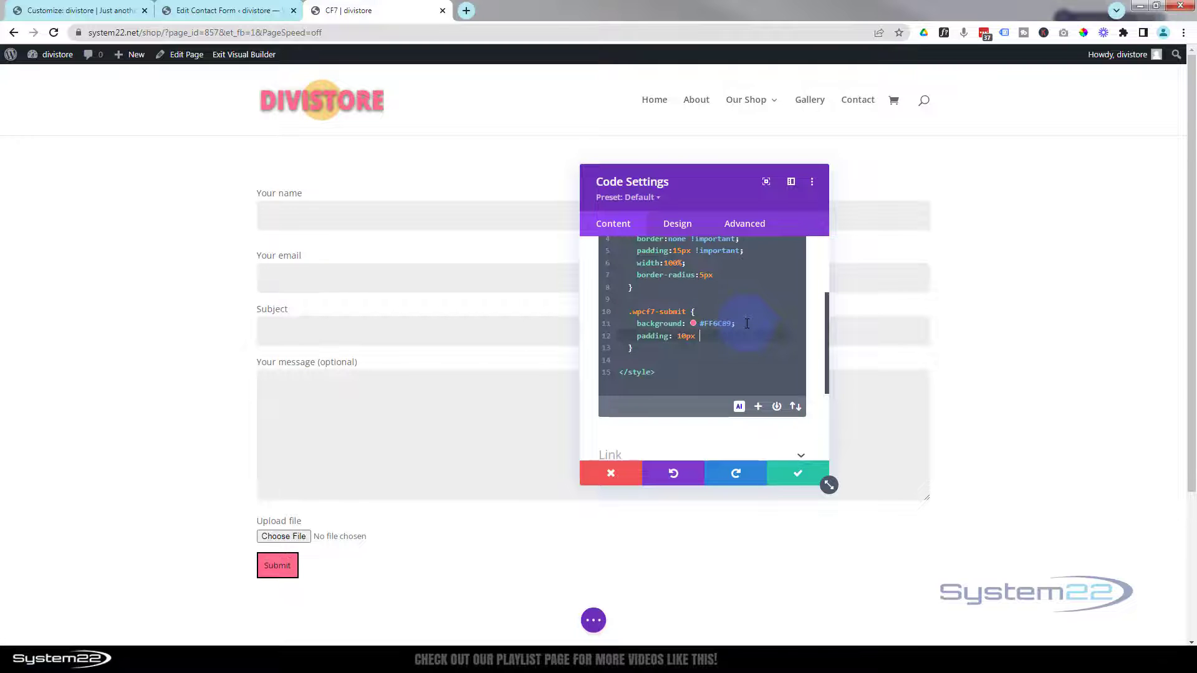
type(" 50")
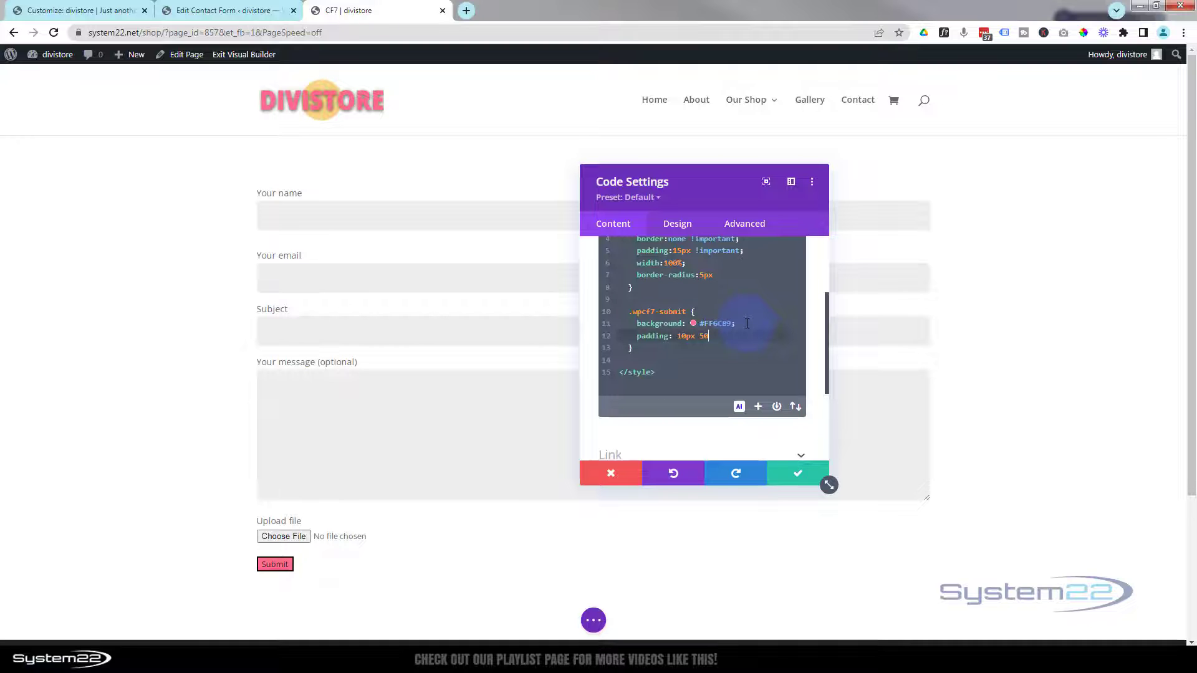
type("px")
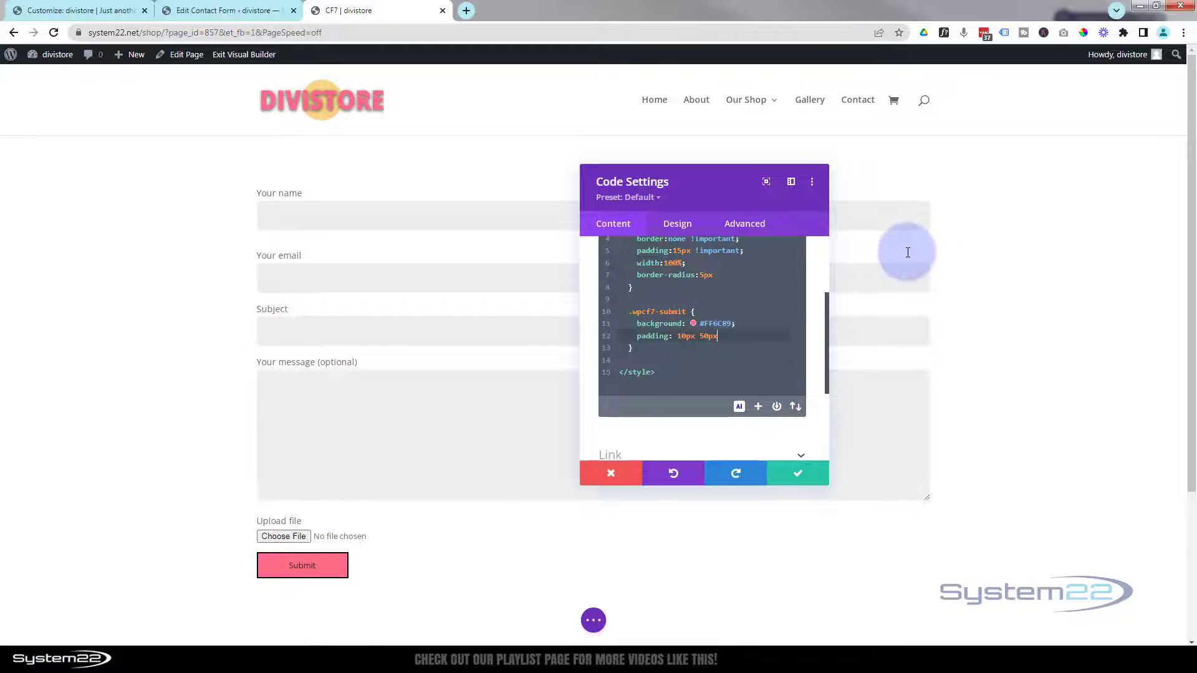
type(";")
- Add border:none, color #fff, font-size 20px and border-radius 50px to the submit rule
key("Return")
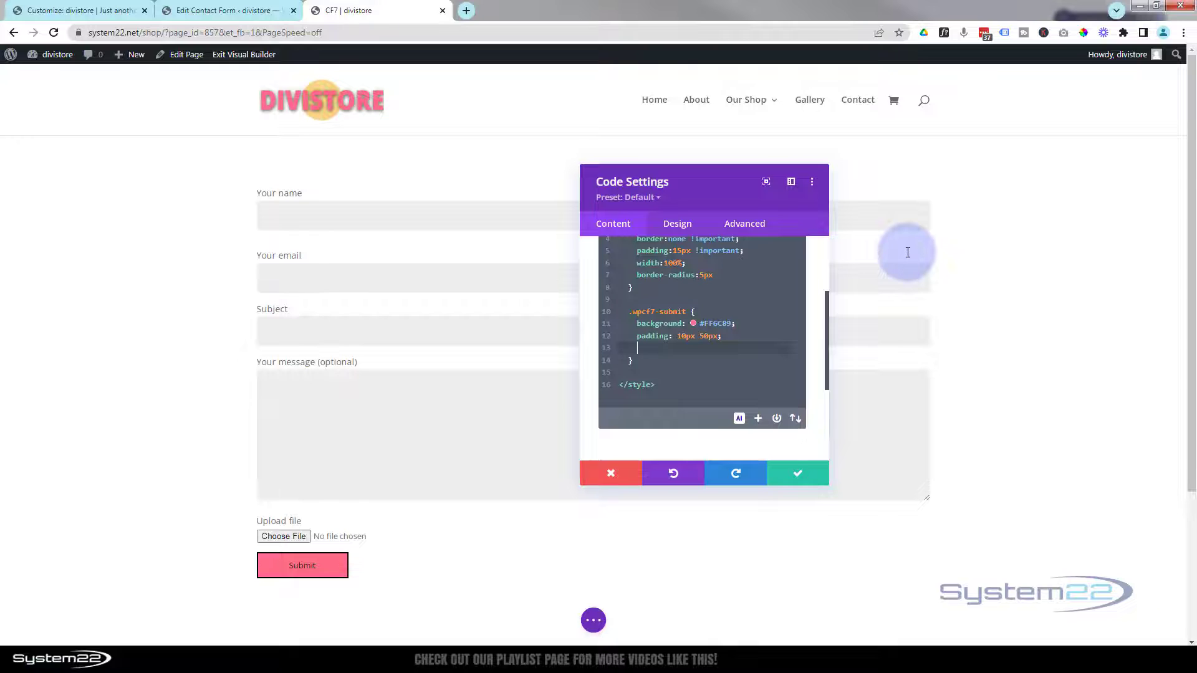
type("border:none")
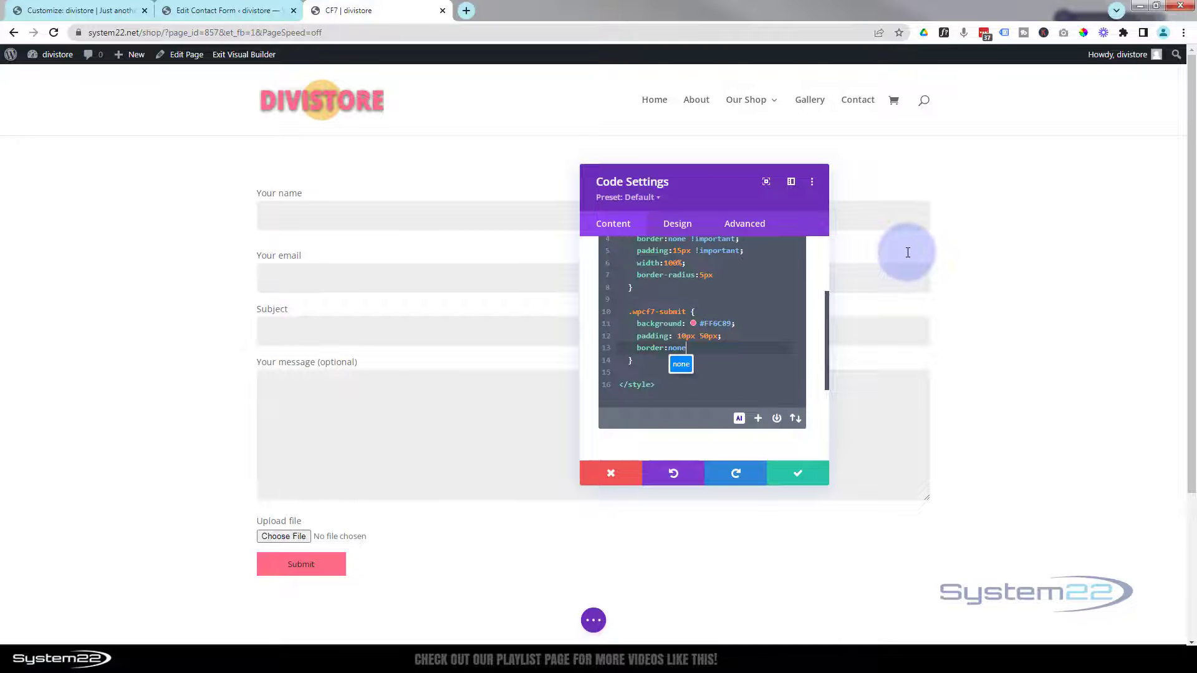
type(";")
key("Return")
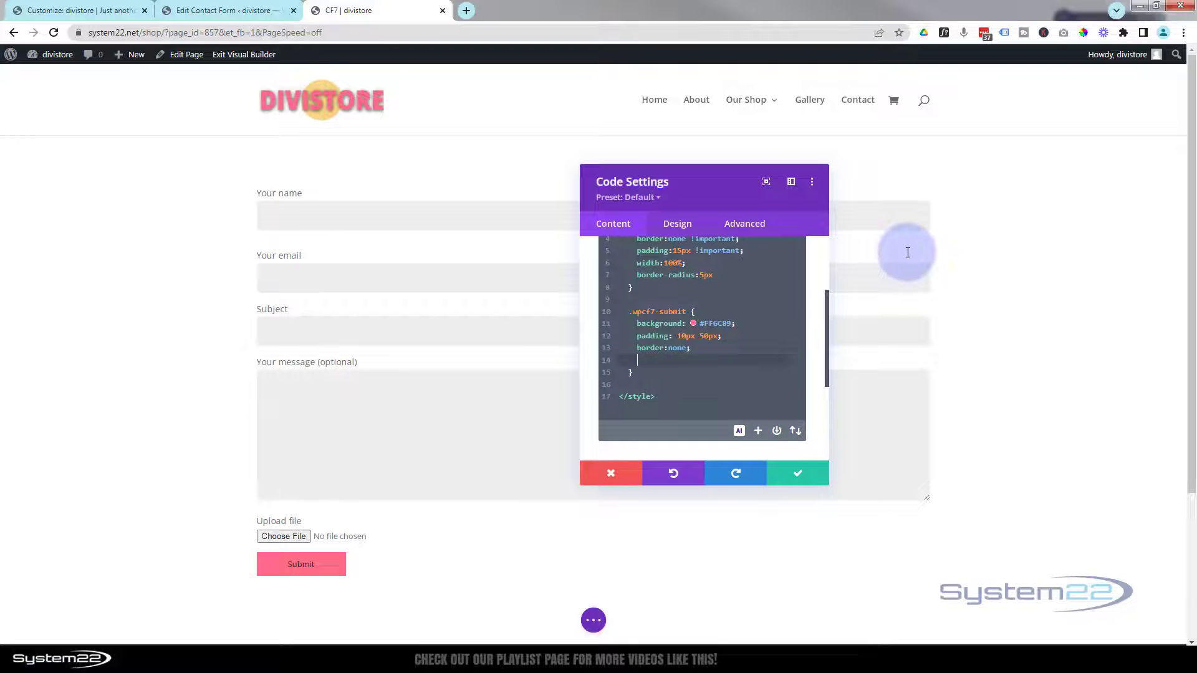
type("color:#fff")
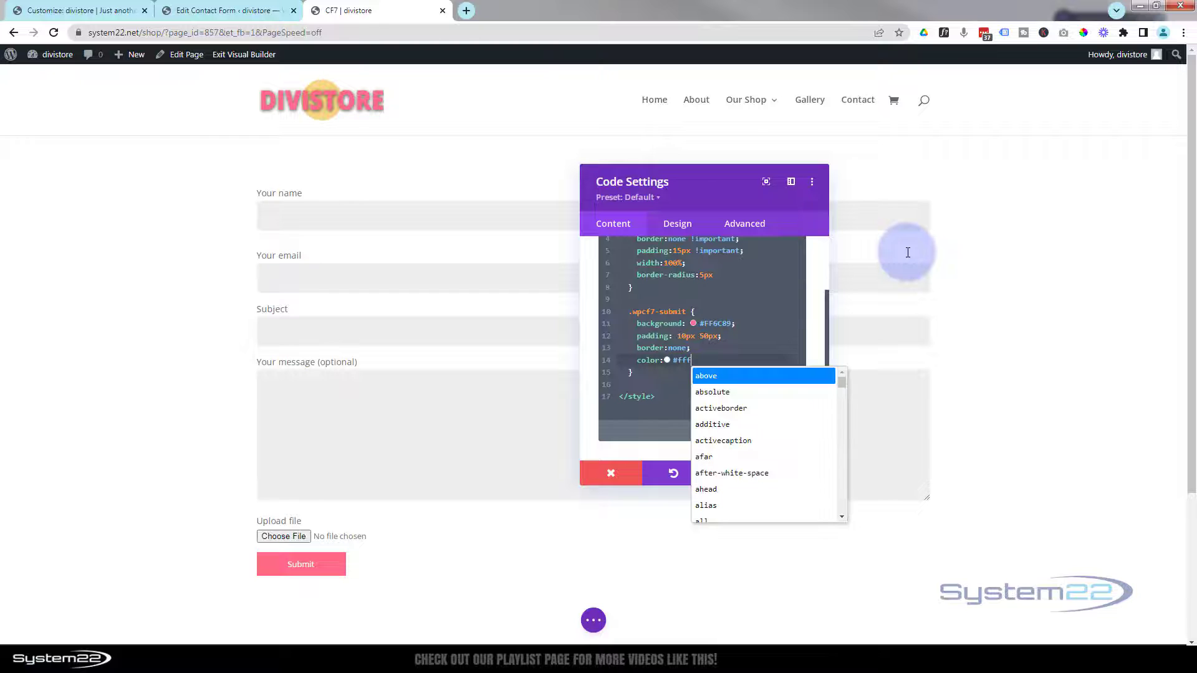
type(";")
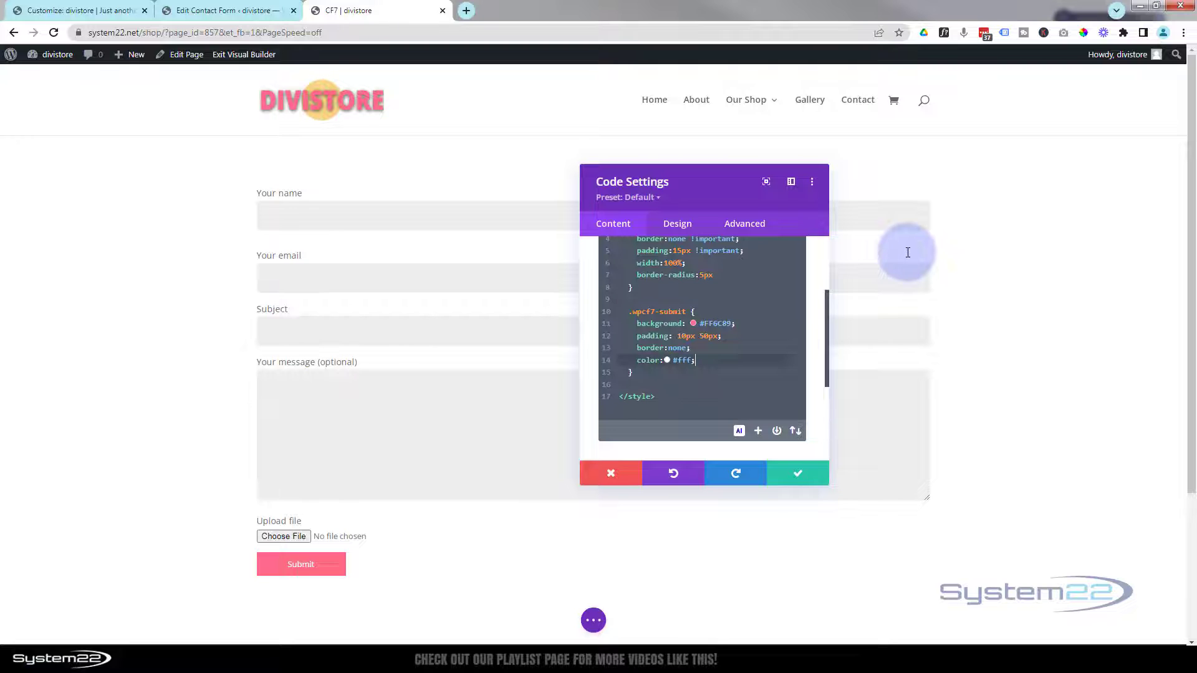
key("Return")
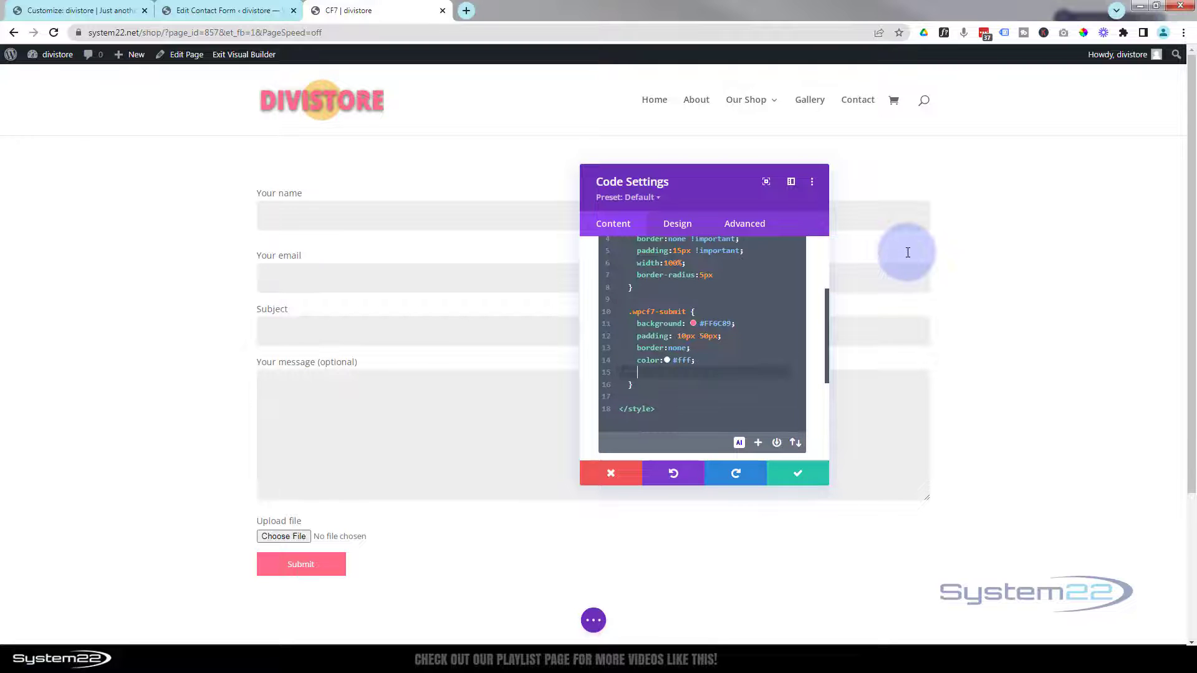
type("font-size")
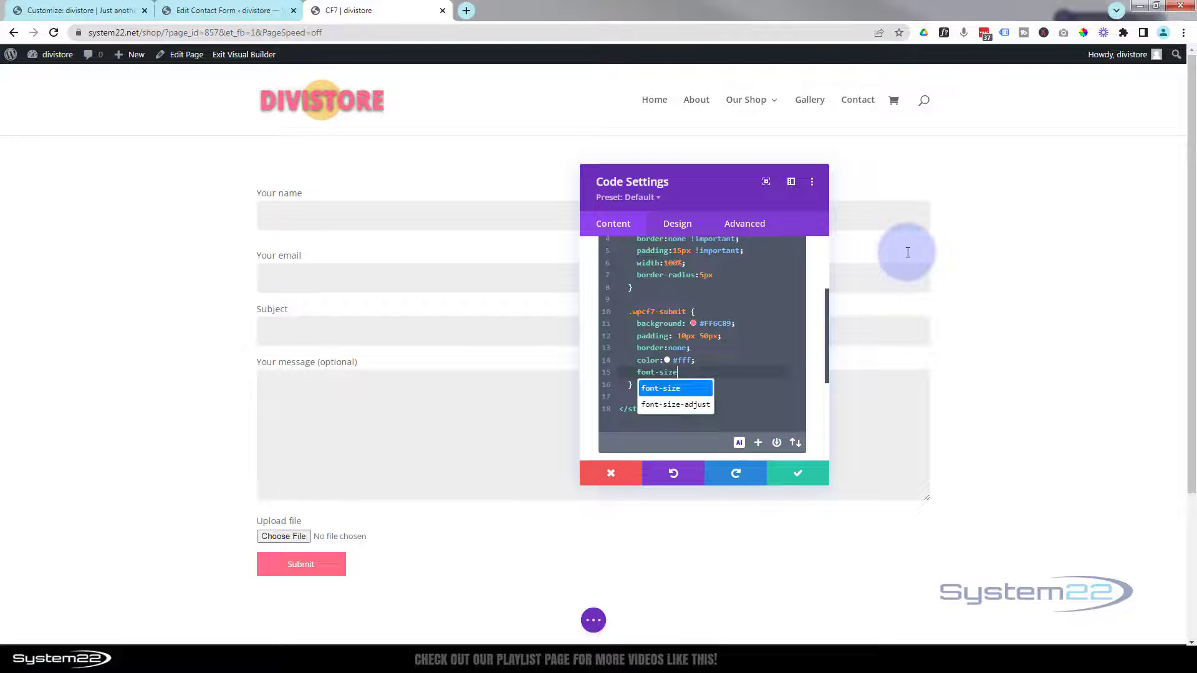
type(":20")
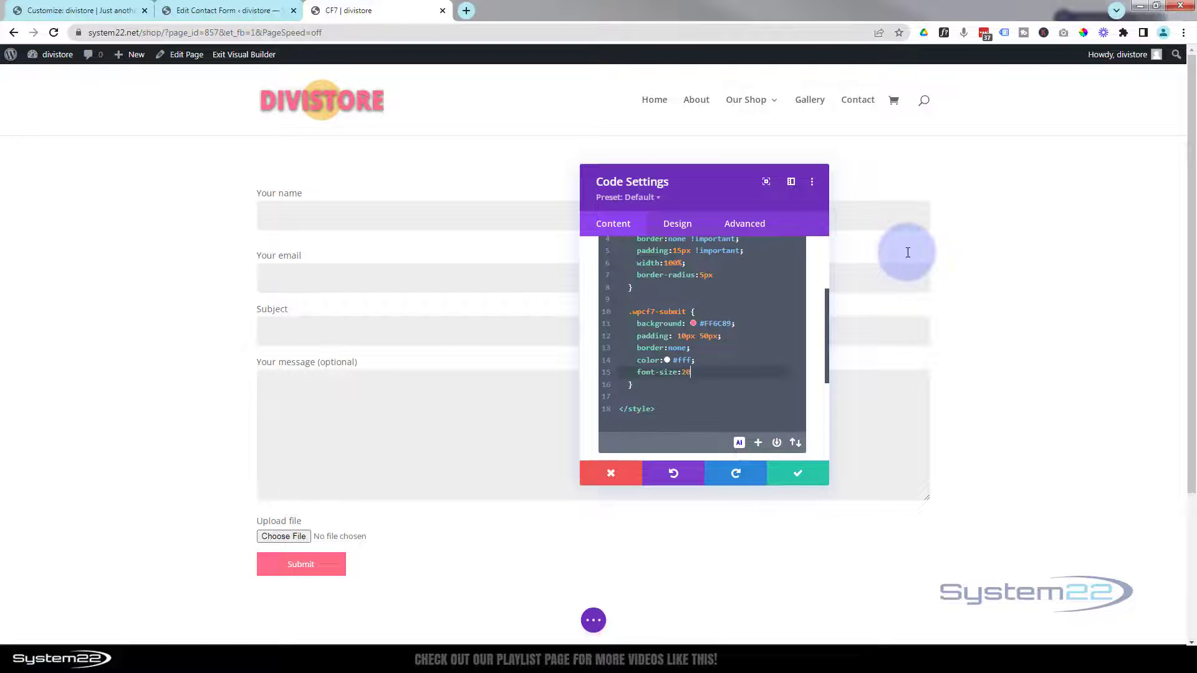
type("px")
type(";")
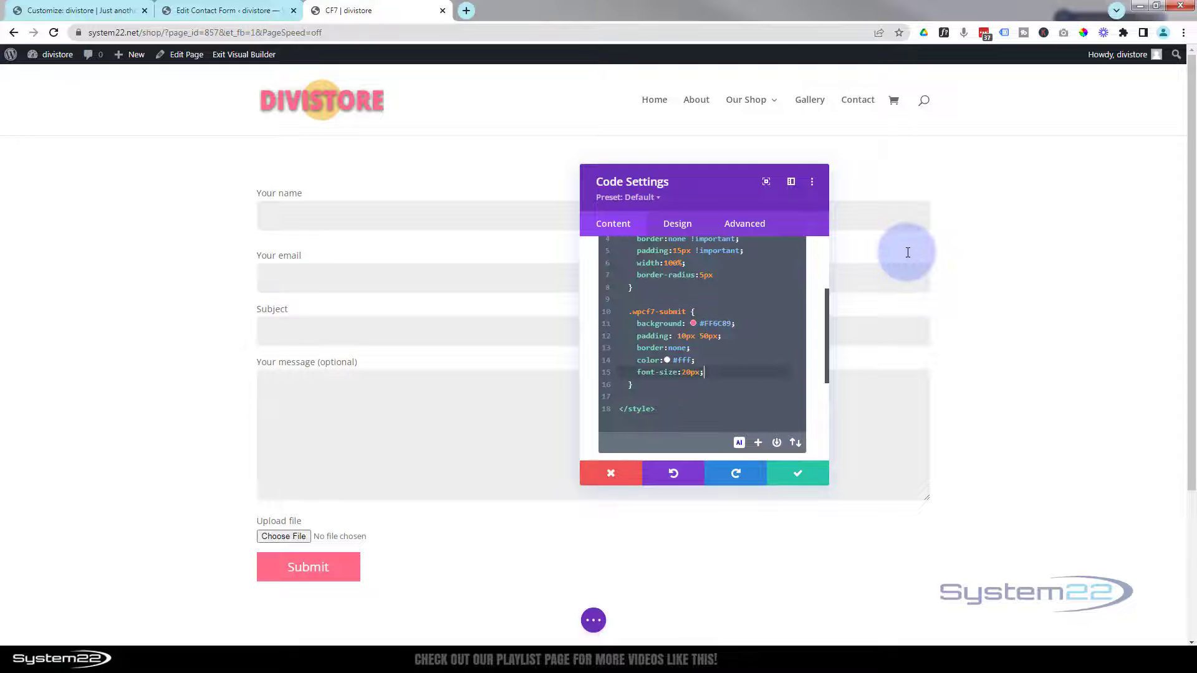
key("Return")
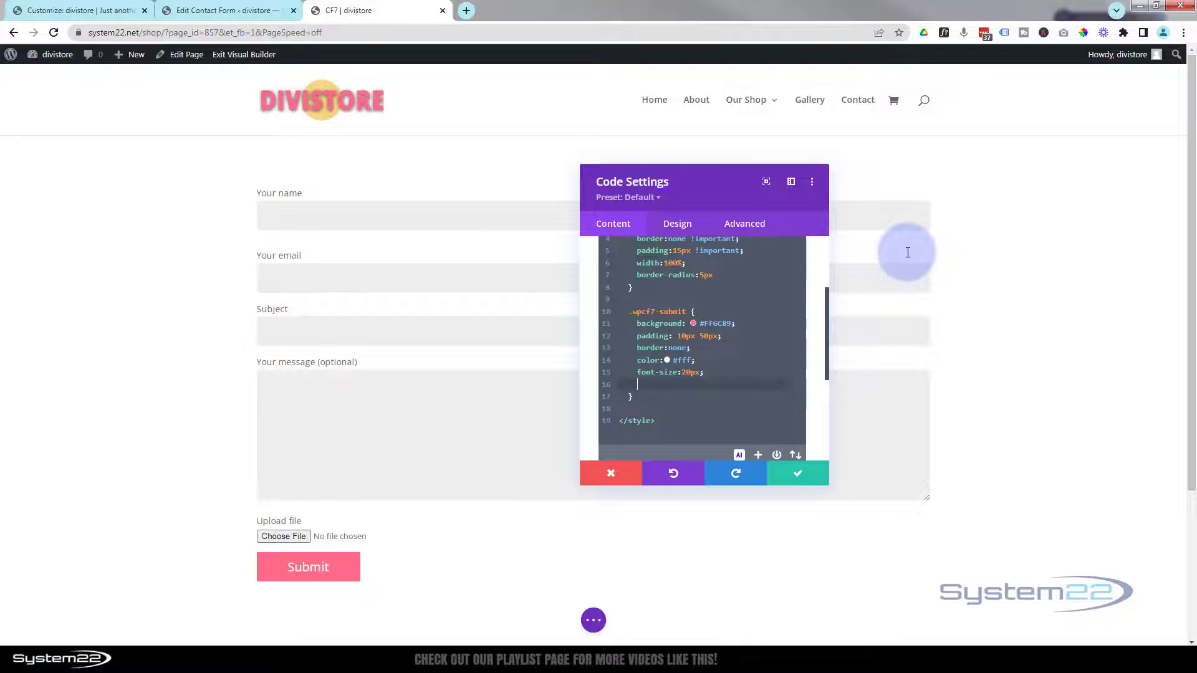
type("border-radius:50px")
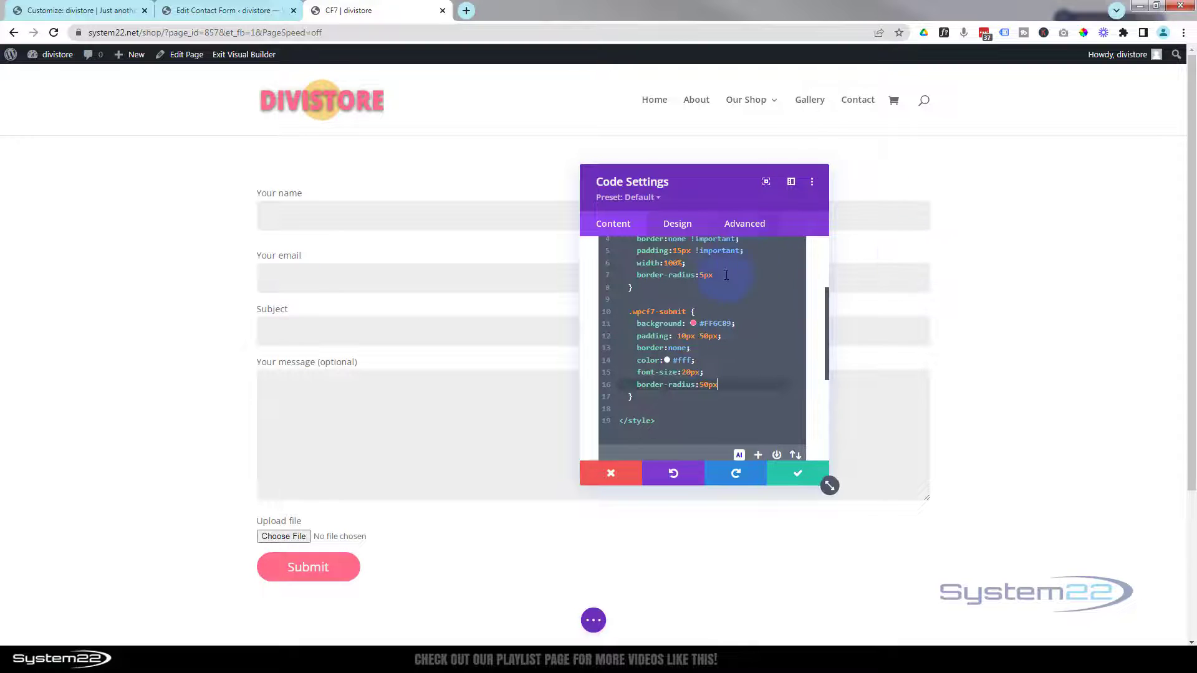
left_click_drag(630, 314, 686, 312)
key("ctrl+c")
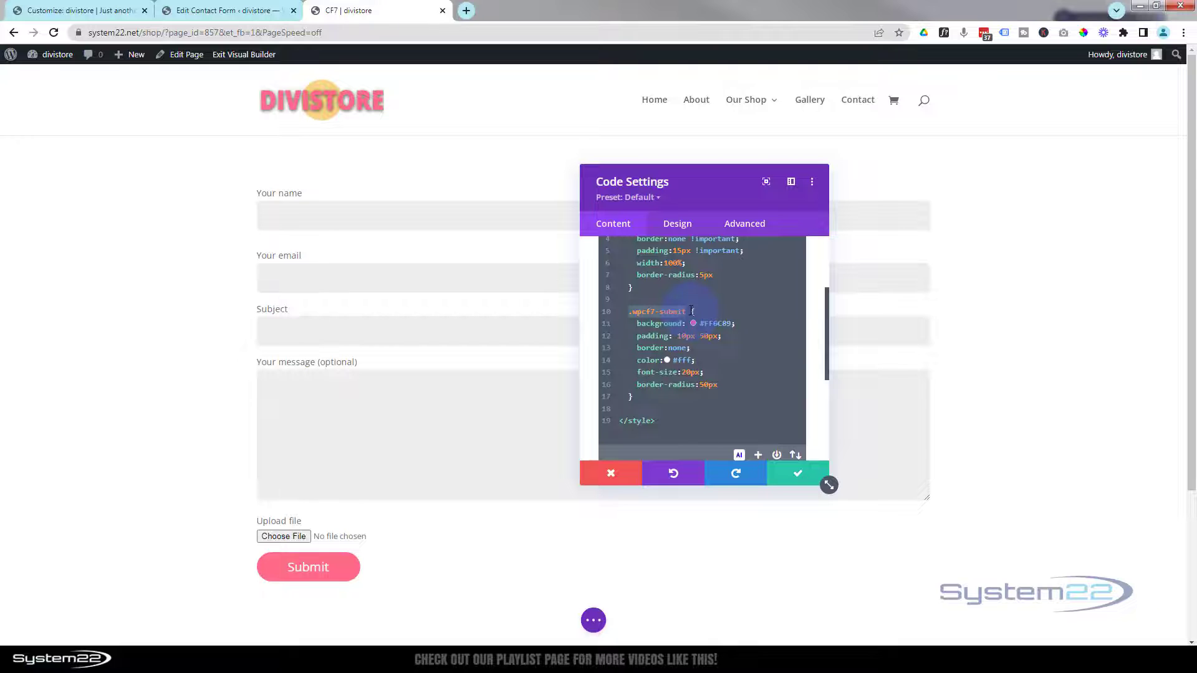
- Add a .wpcf7-submit:hover rule with background #000 and fix the border-radius semicolon
left_click(637, 397)
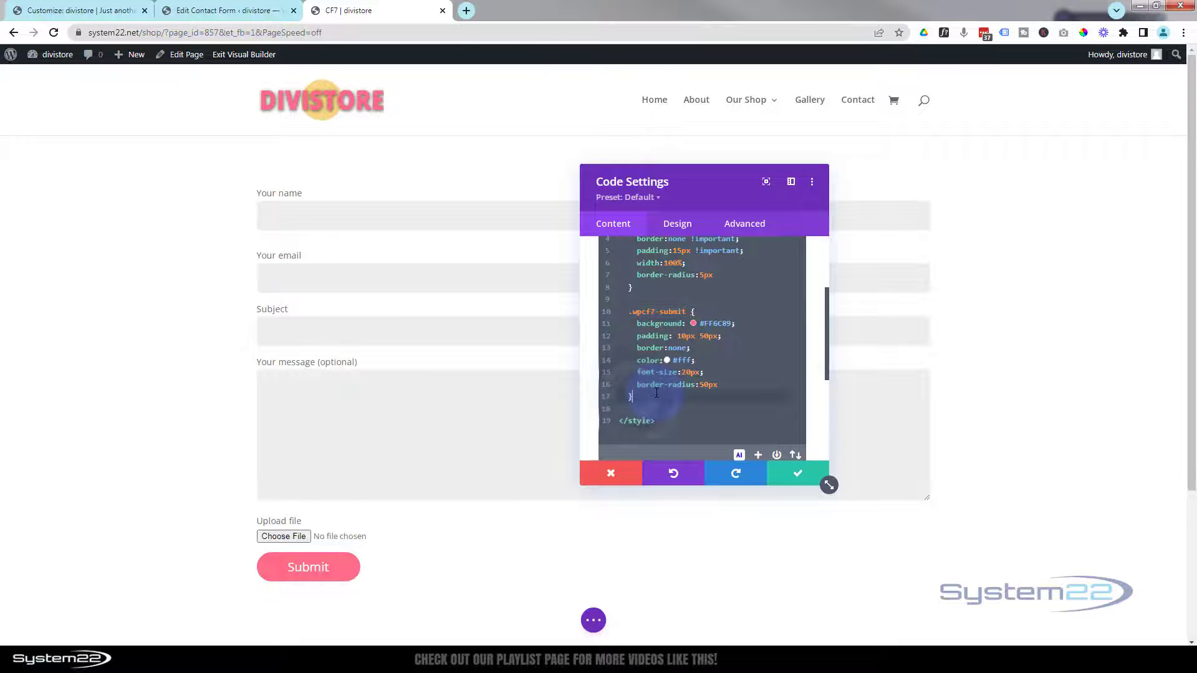
key("Return")
key("Return")
key("ctrl+v")
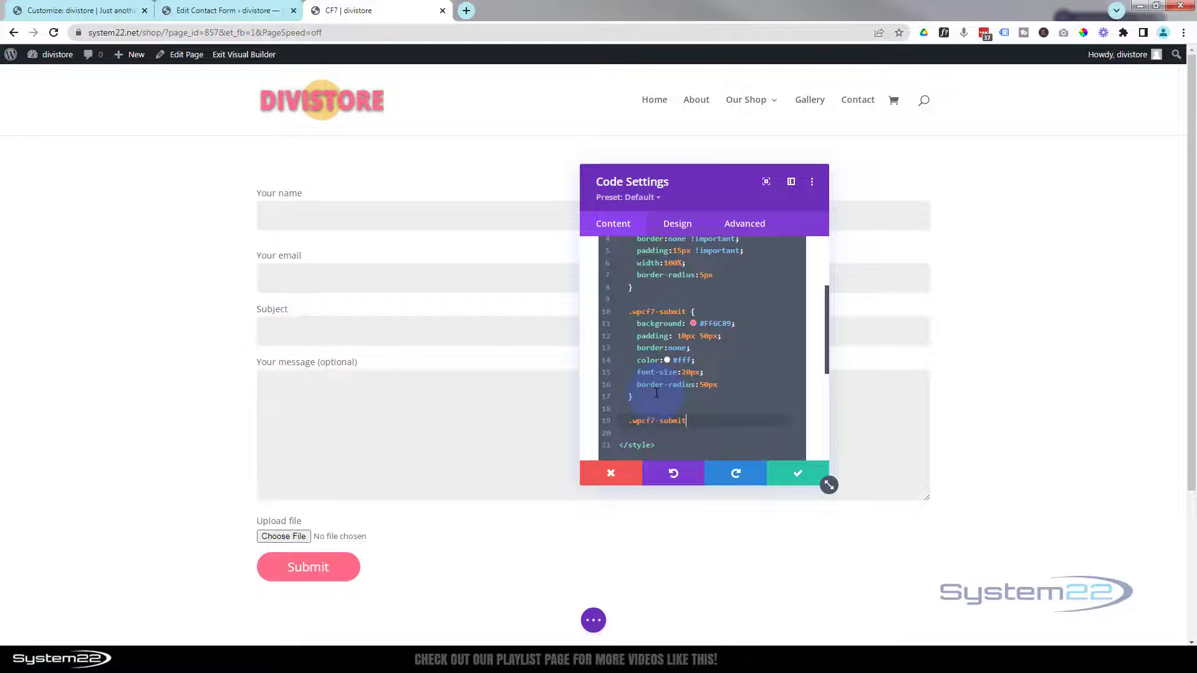
type(":hover {")
key("Return")
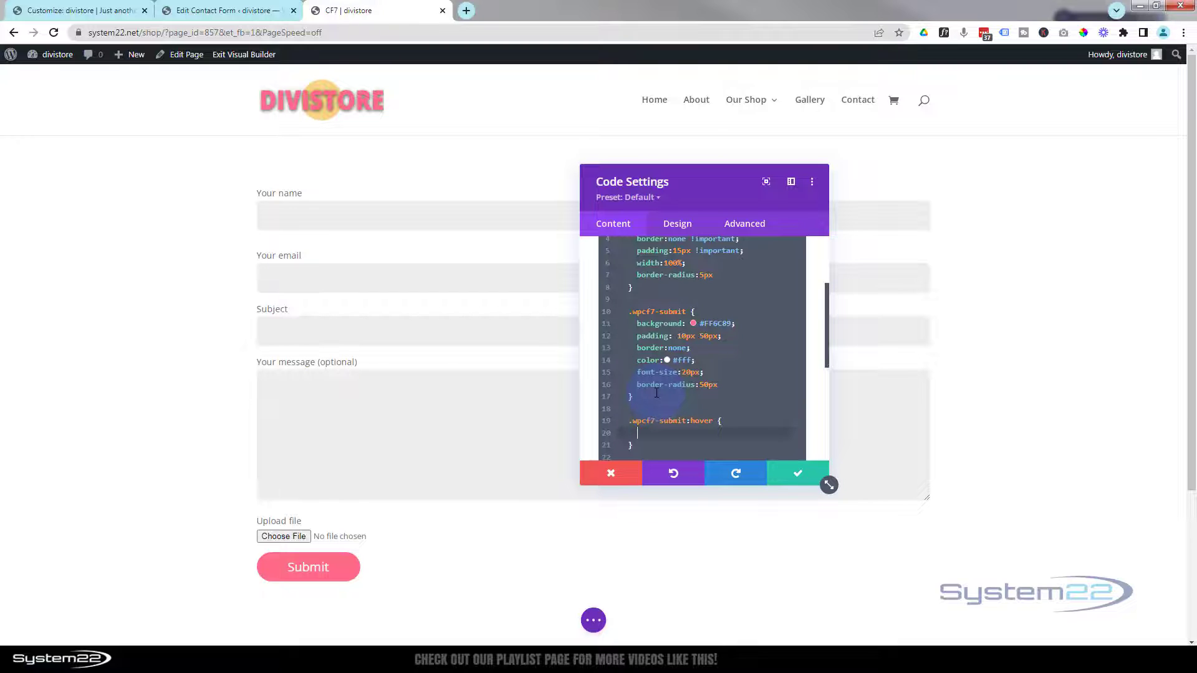
type("background:#000;")
left_click(719, 384)
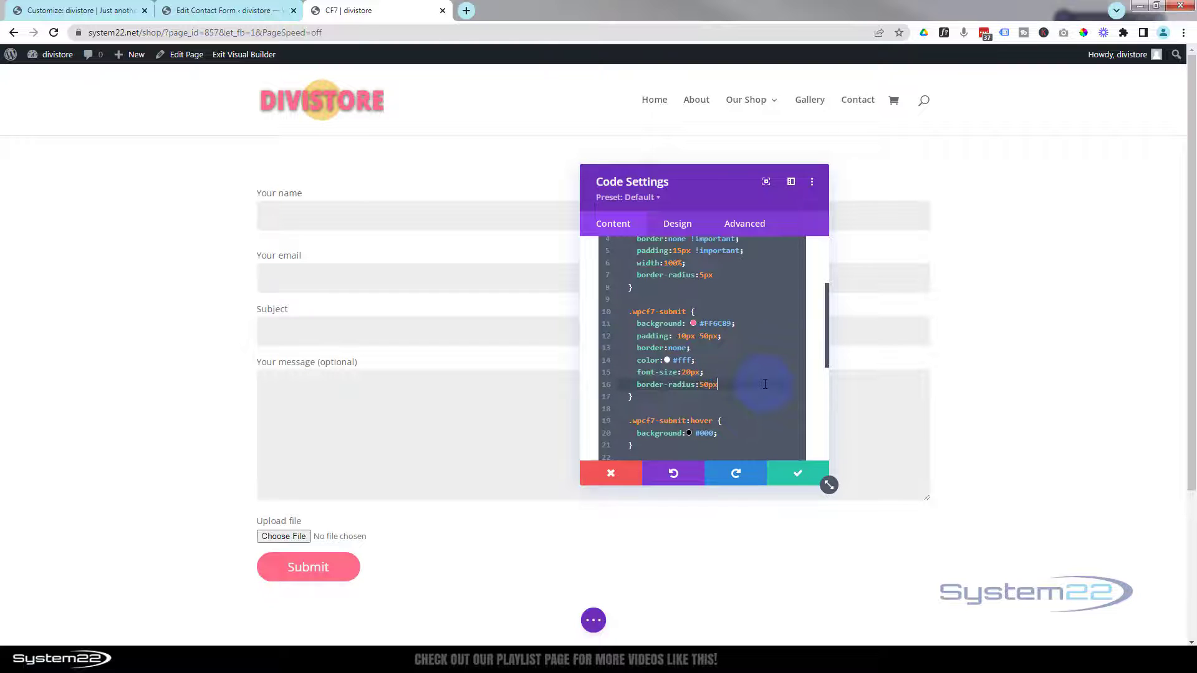
type(";")
- Add transition-duration .6s and margin-top 15px (changed from 20px) to the submit rule
key("Return")
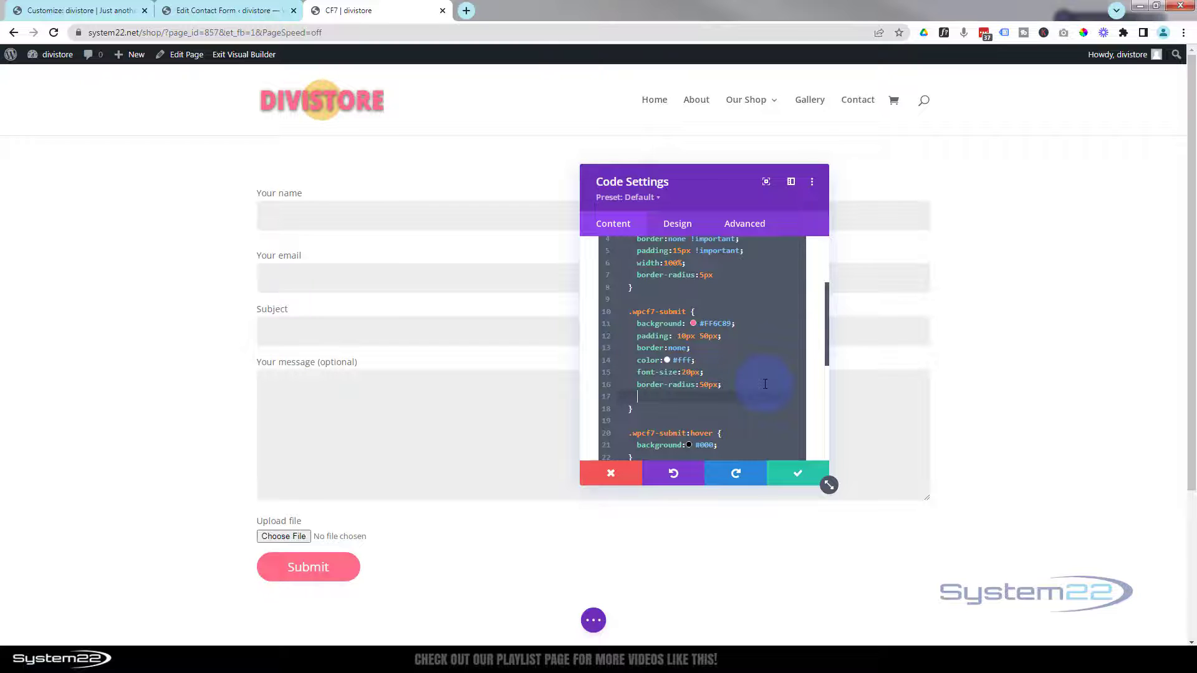
type("tran")
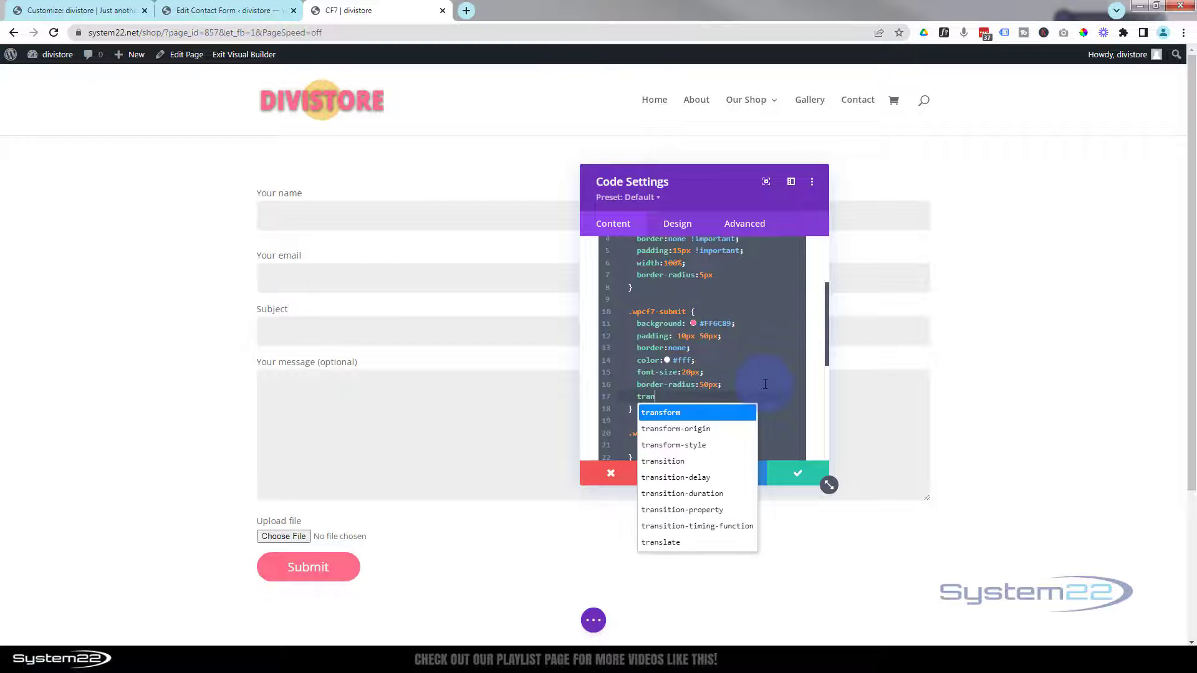
type("sition-dur")
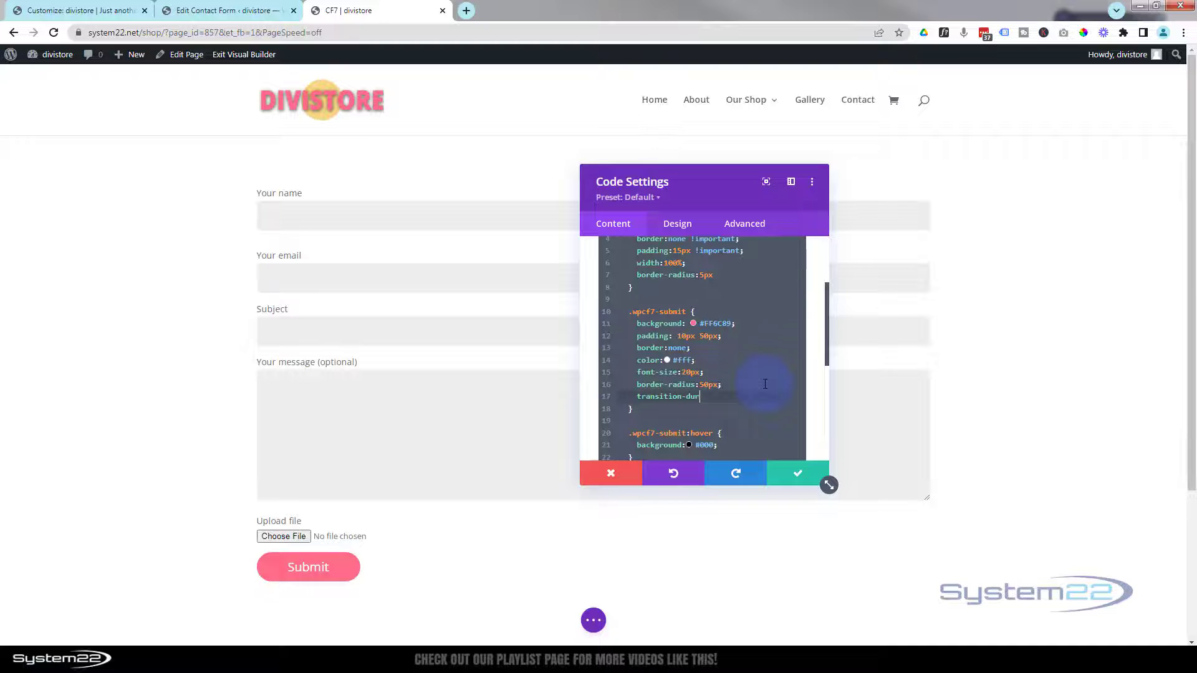
type("ation: .6s;")
key("Return")
type("margin")
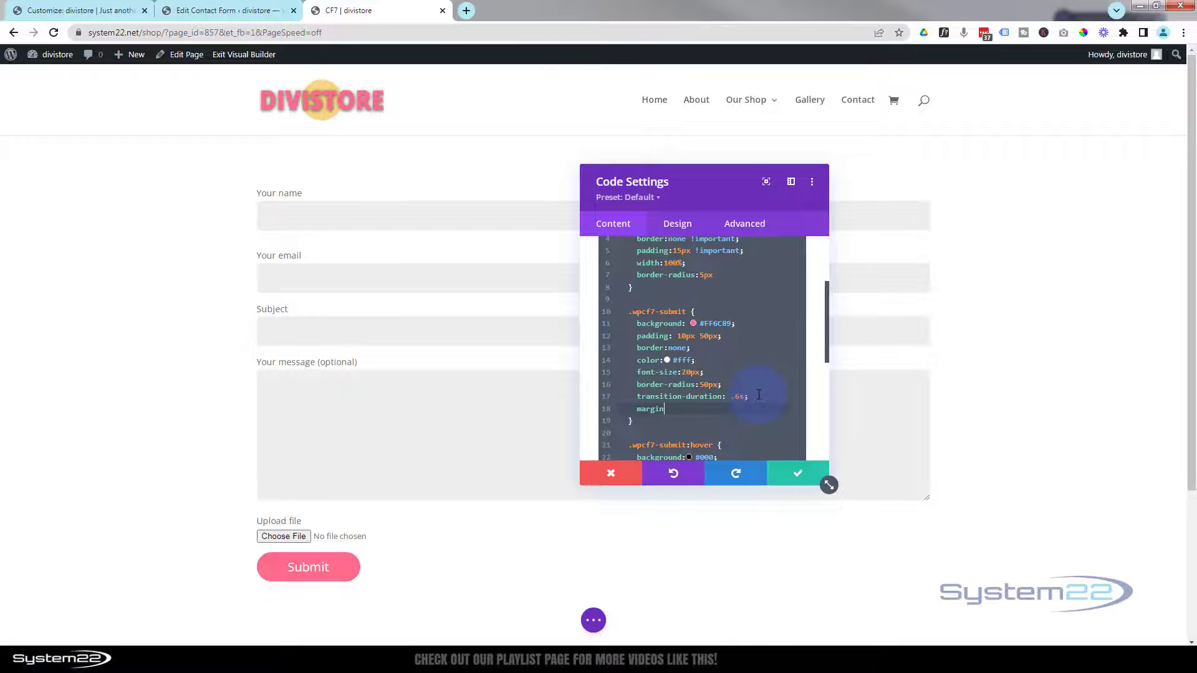
type("-top:20px")
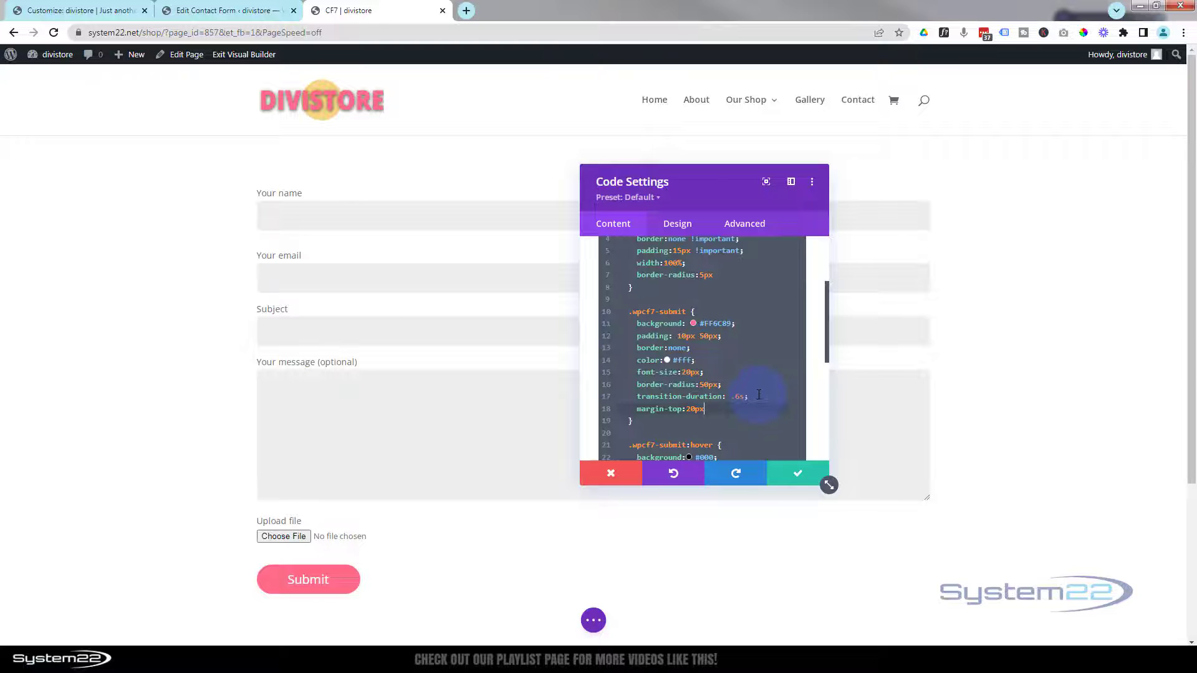
double_click(692, 407)
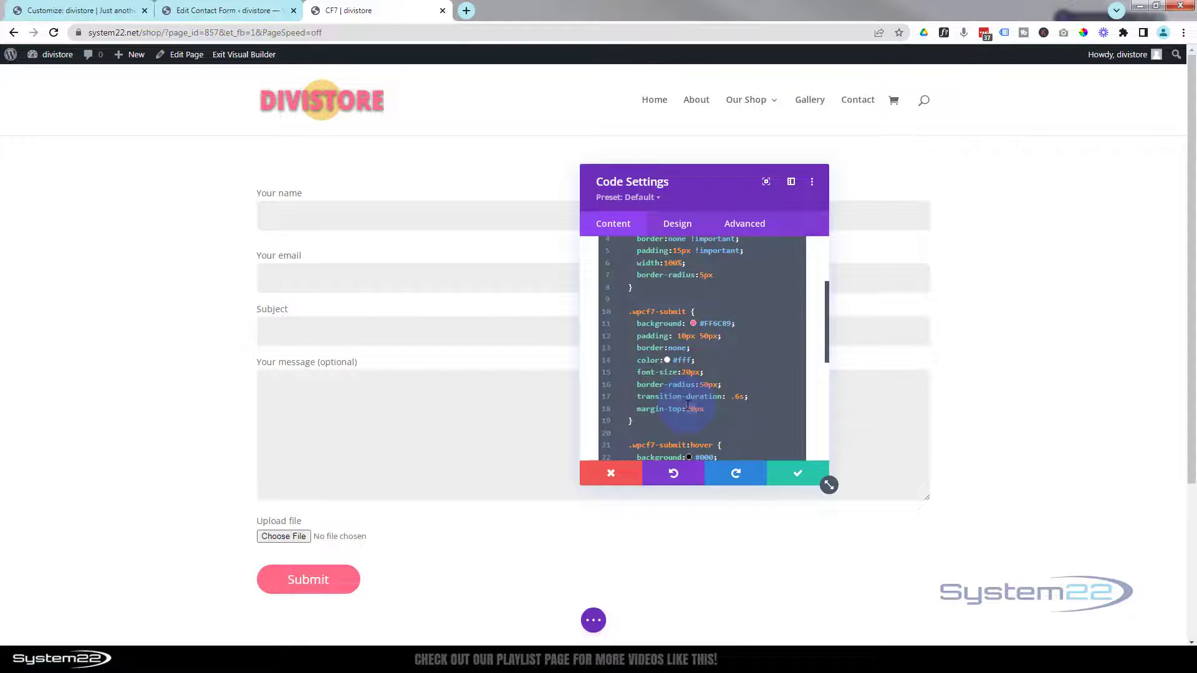
type("15px")
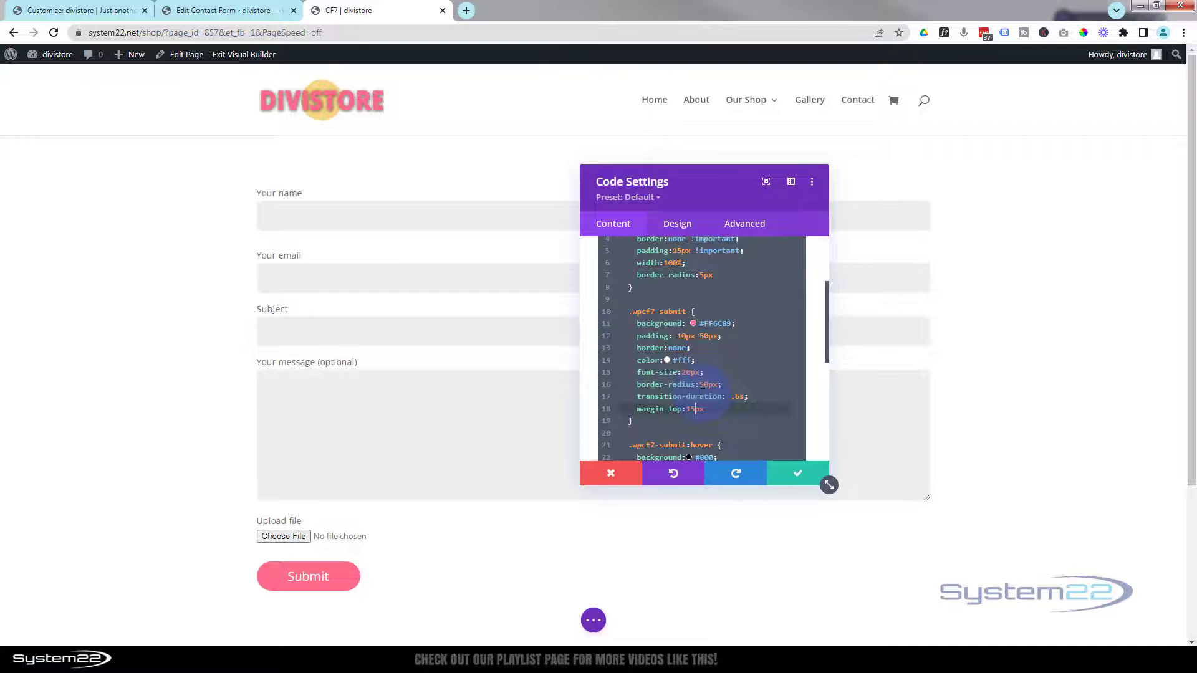
- Save the Code module and the page as a draft, then view the live page
left_click(791, 477)
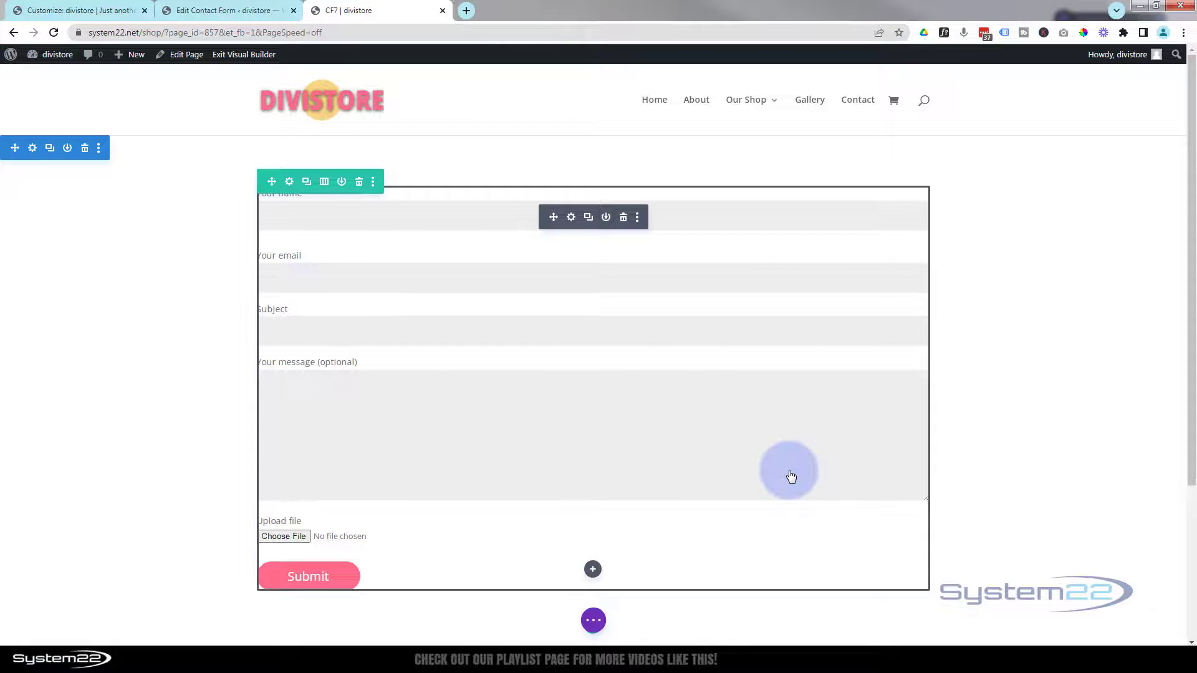
left_click(593, 621)
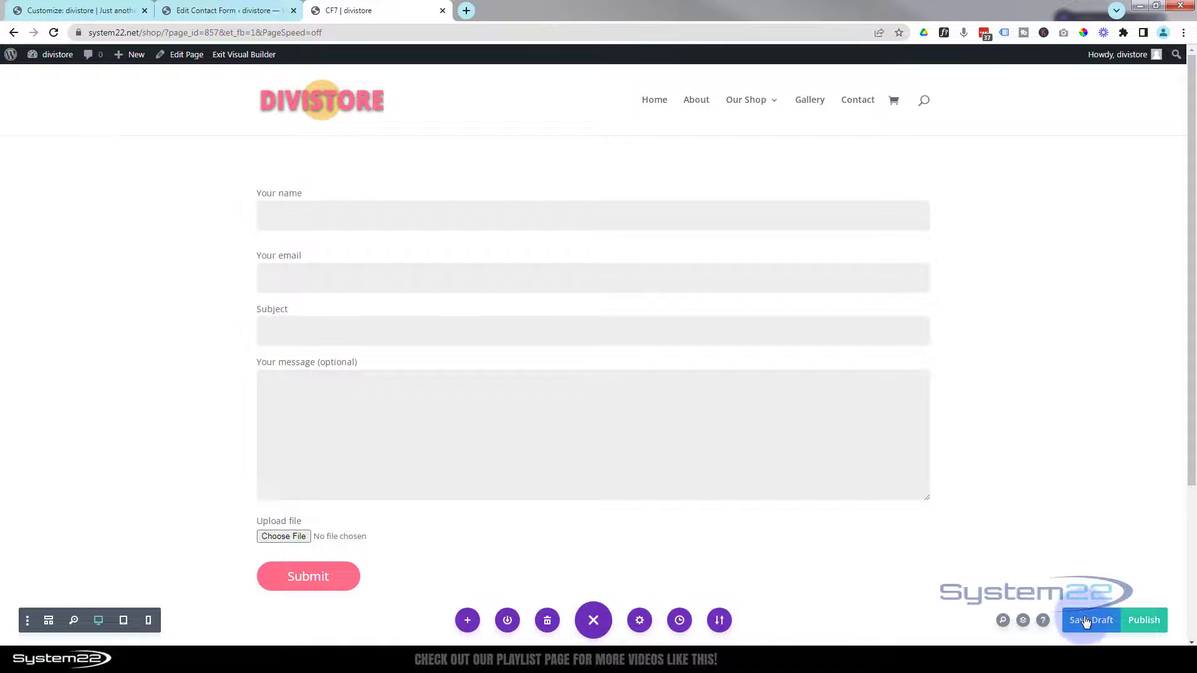
left_click(1086, 620)
left_click(252, 55)
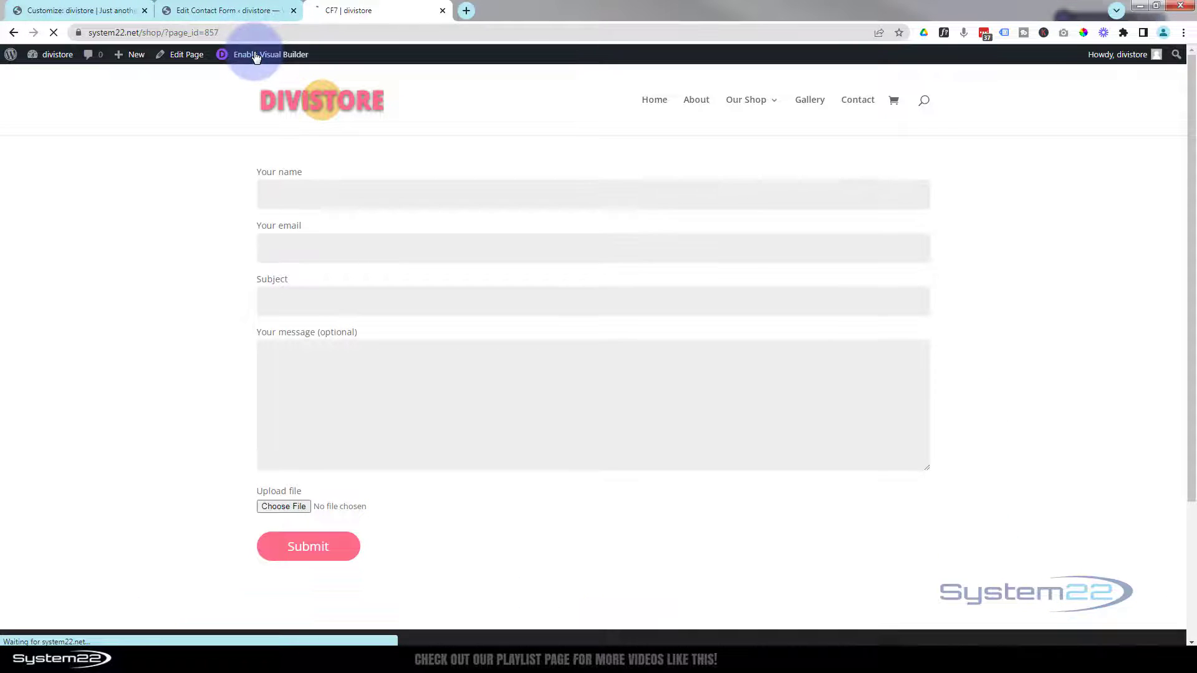
- Fill in the test form's name, email, subject 'File upload' and message, and attach bg.jpg
left_click(280, 213)
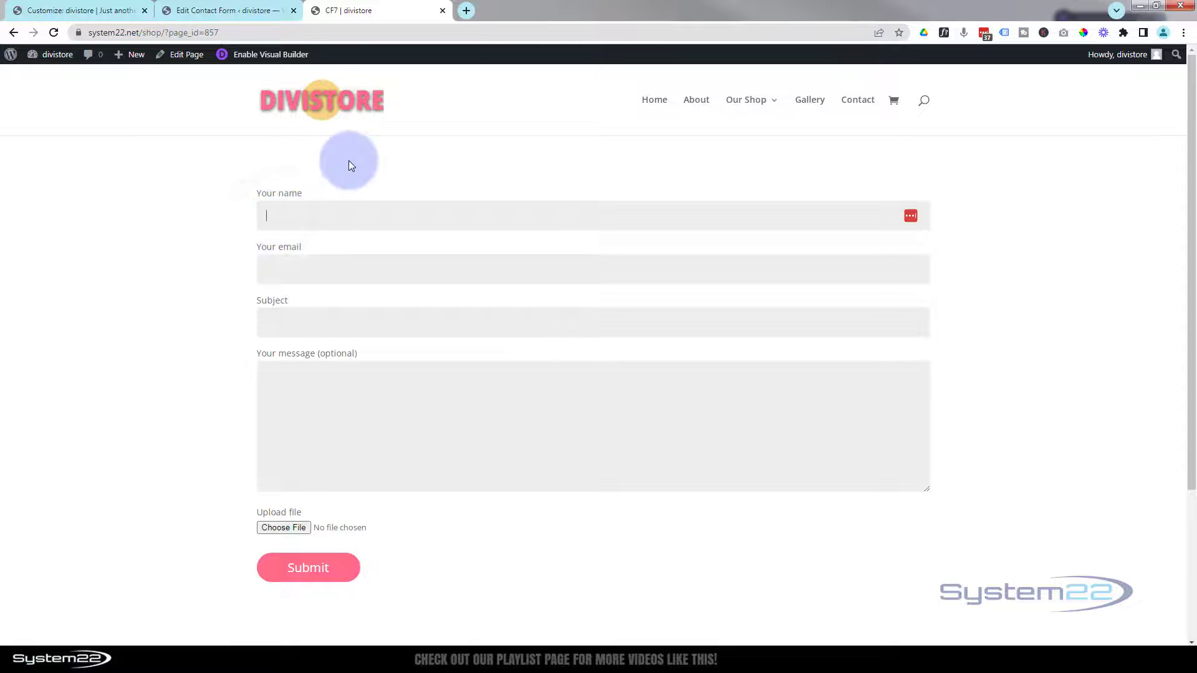
type("jamie")
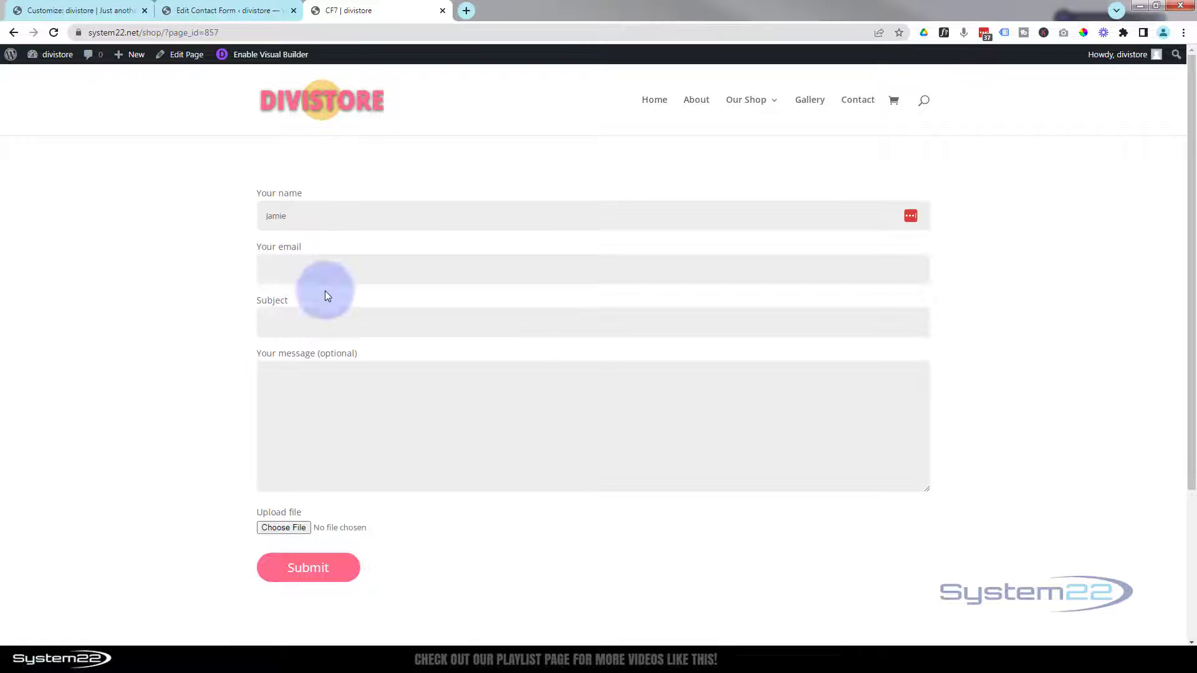
left_click(280, 262)
left_click(276, 319)
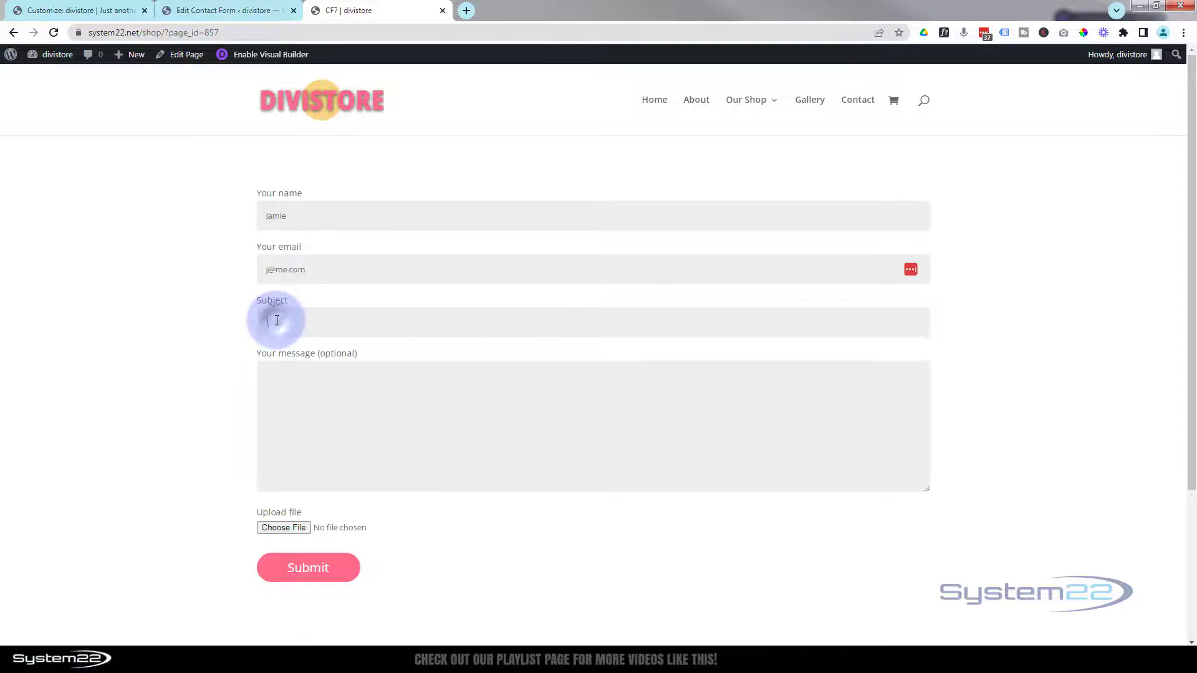
type("File upload")
left_click(308, 401)
type("He")
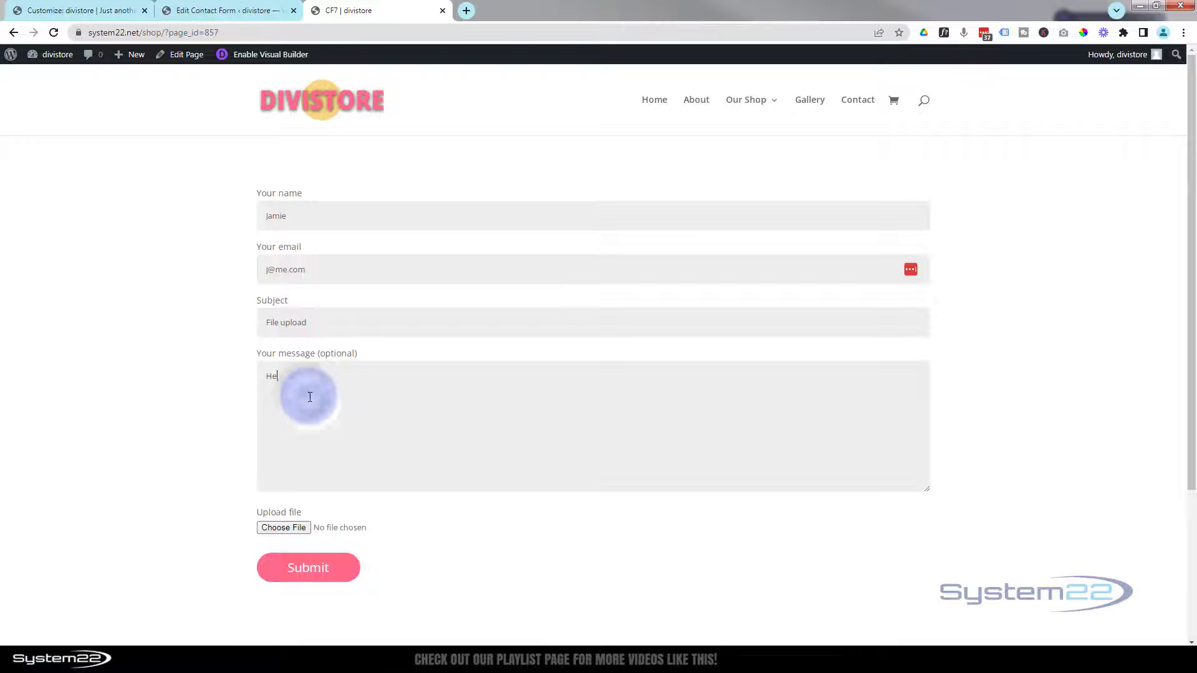
type("re's your image")
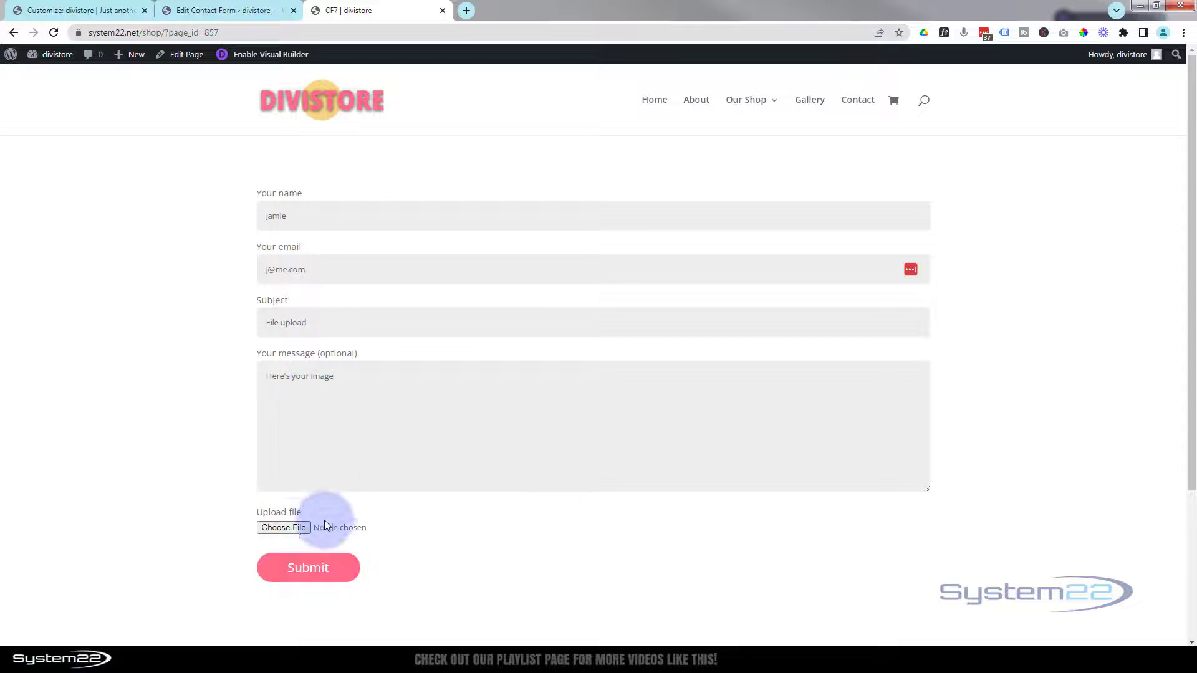
left_click(294, 529)
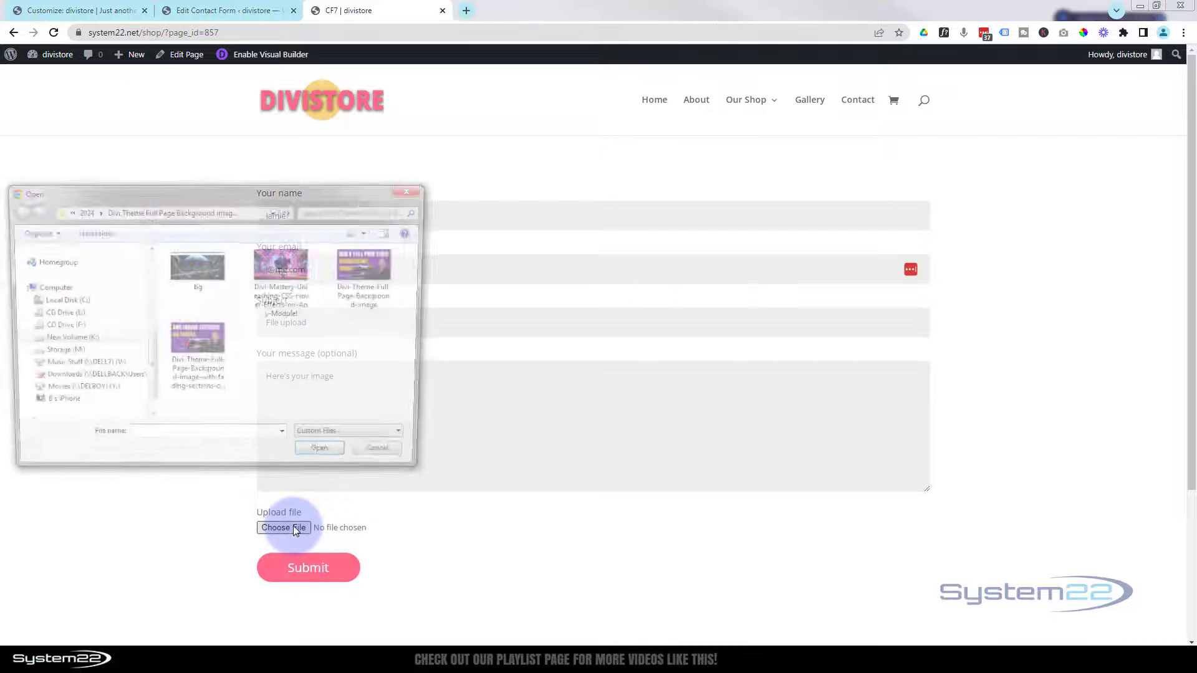
left_click(194, 258)
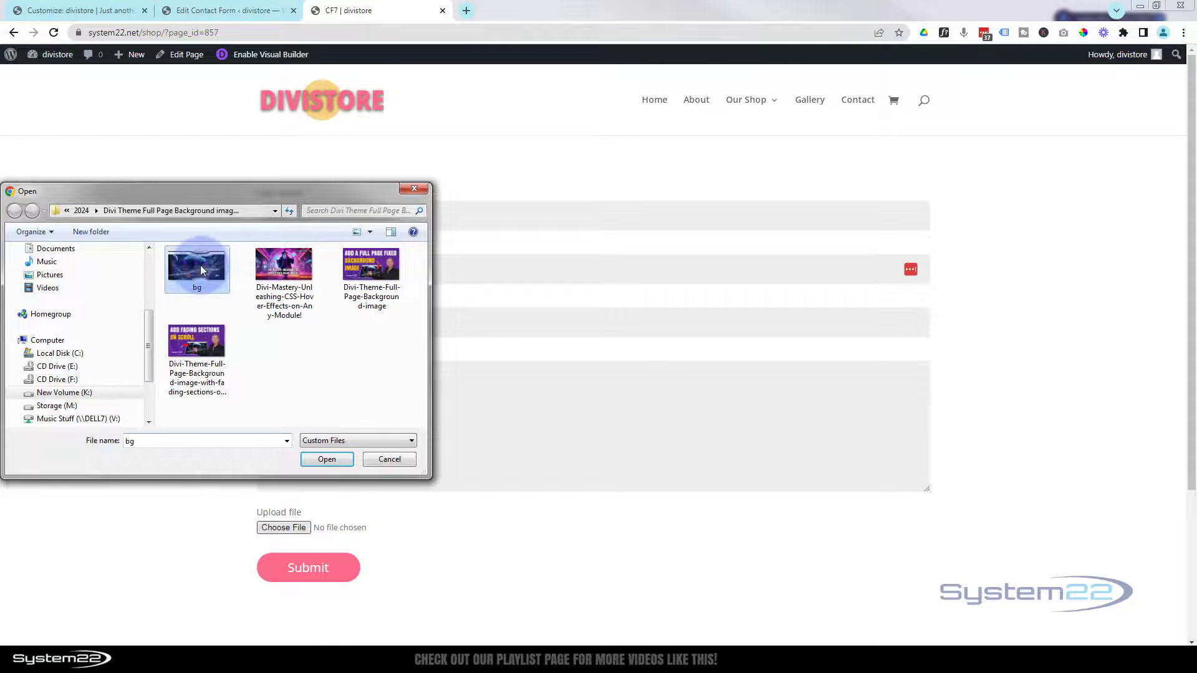
left_click(326, 460)
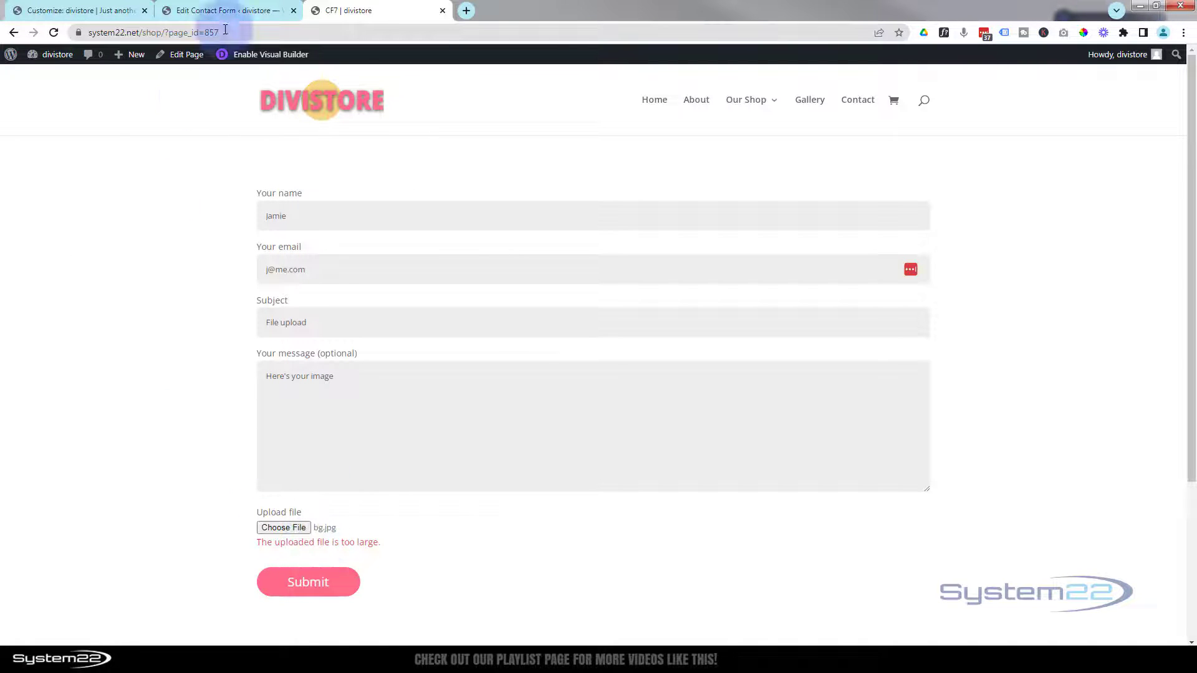
- Change the upload field's size limit to 4500kb in the form template
left_click(209, 9)
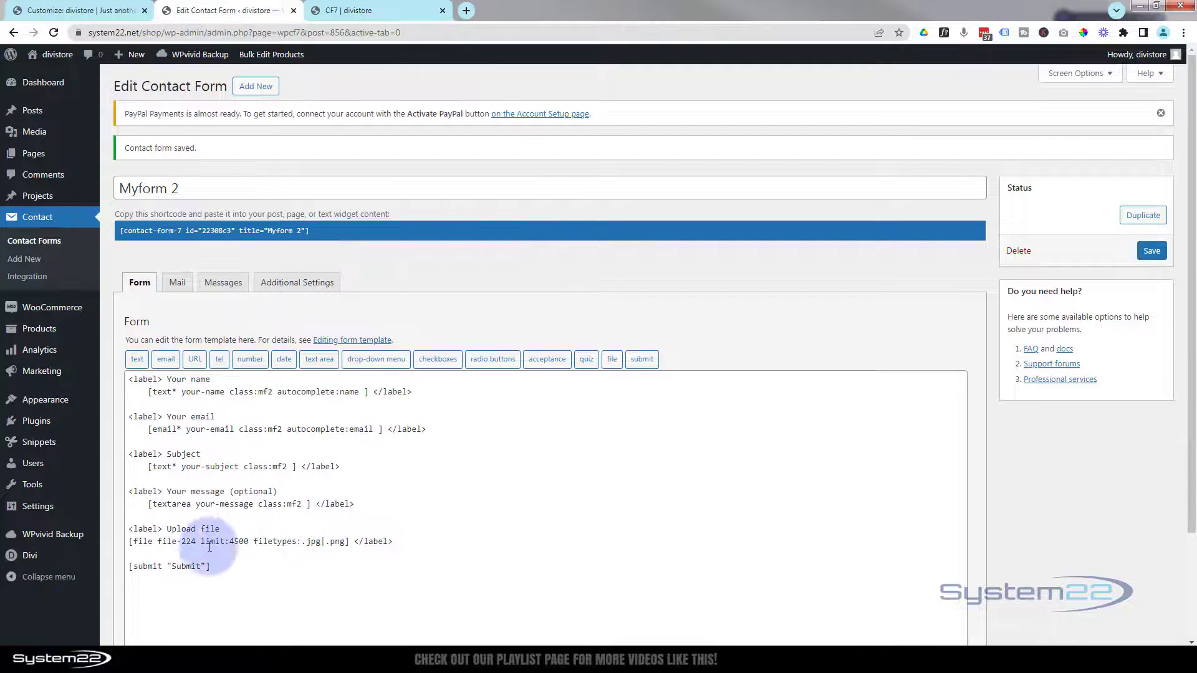
left_click_drag(201, 542, 250, 542)
left_click(250, 542)
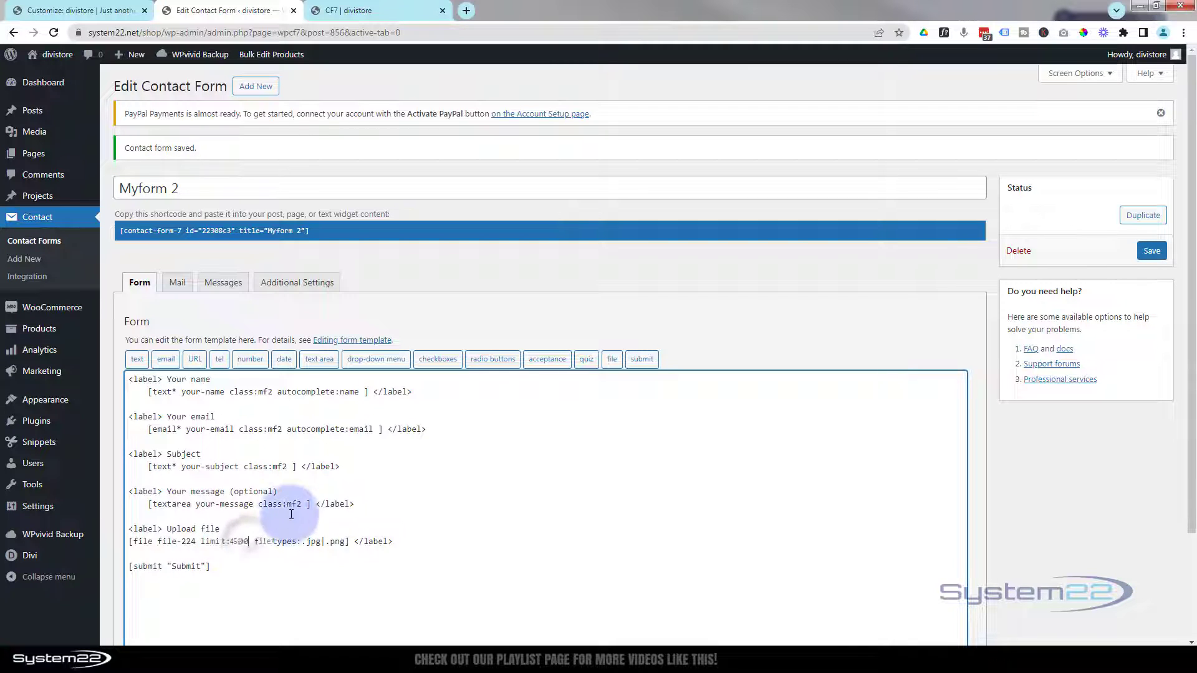
type("kb")
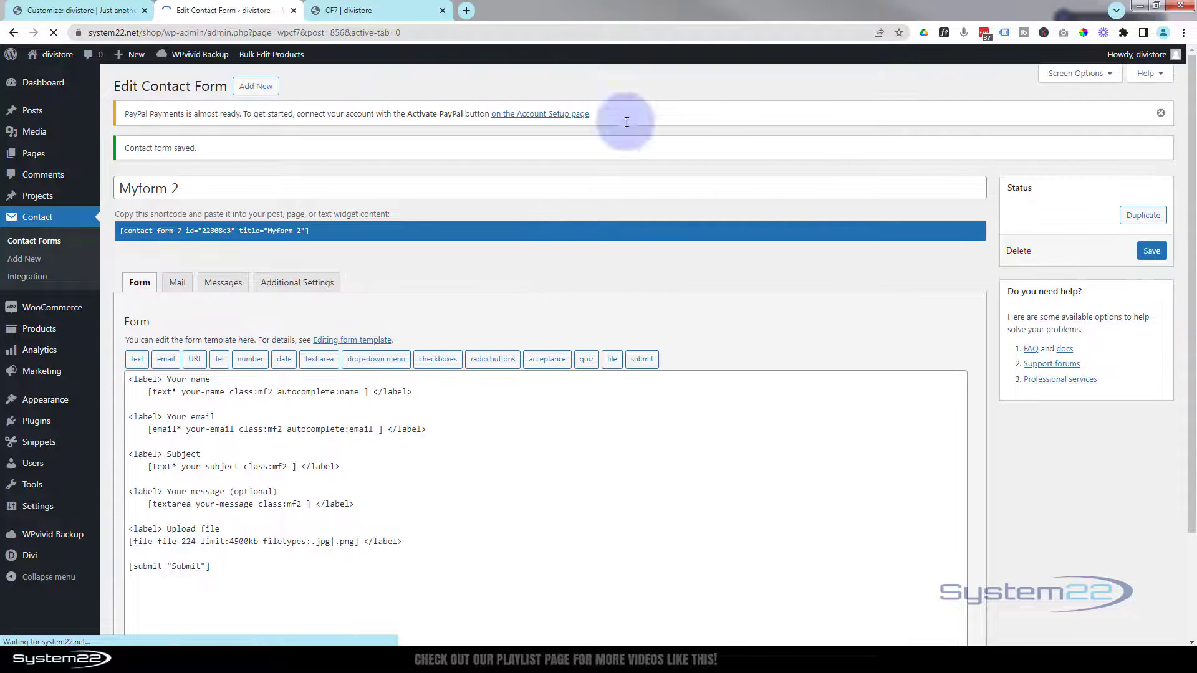
- Back on the live form, attach bg.jpg to the upload field again
left_click(376, 10)
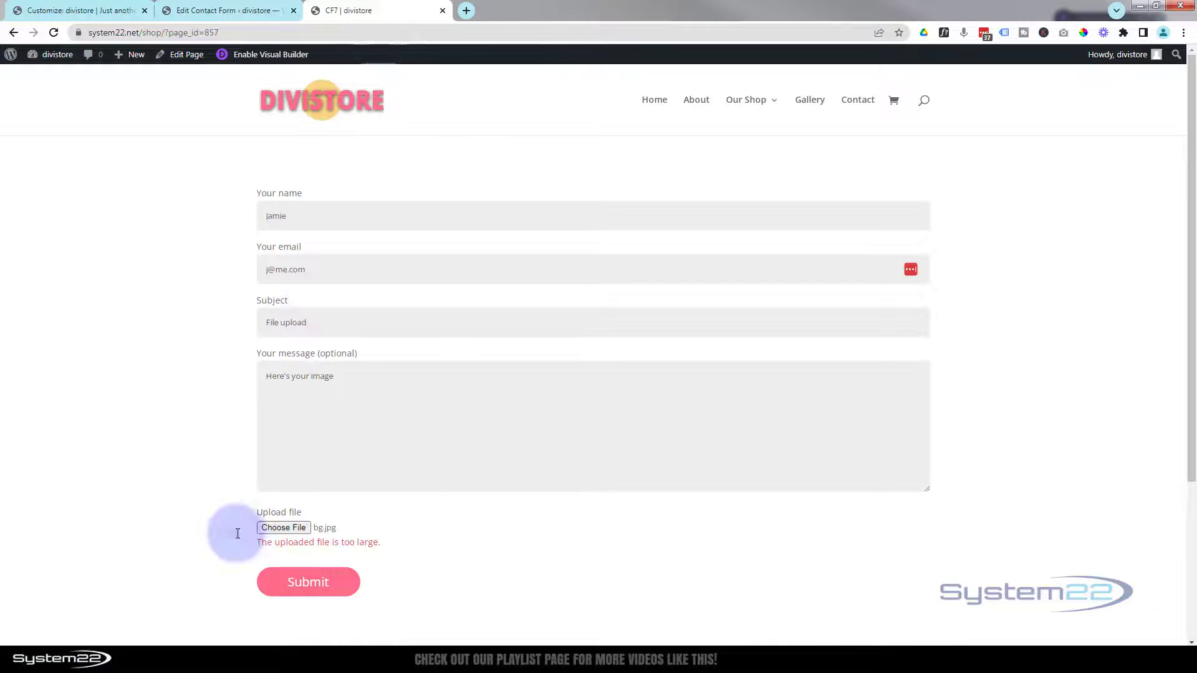
left_click(284, 527)
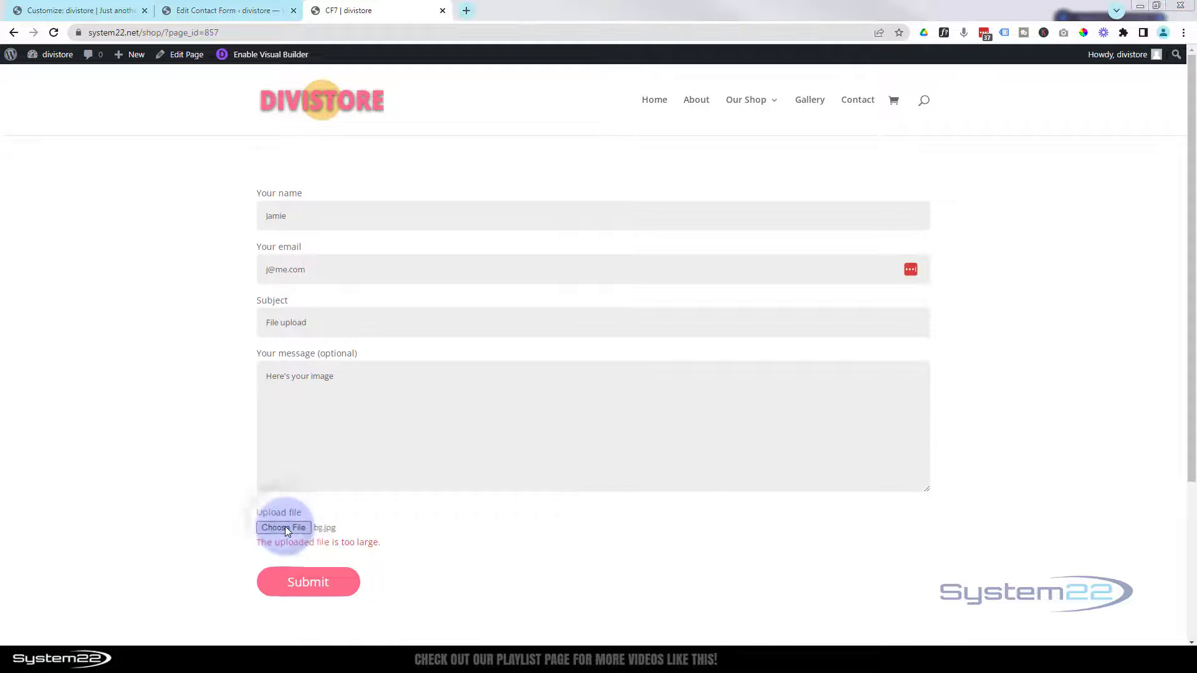
left_click(215, 273)
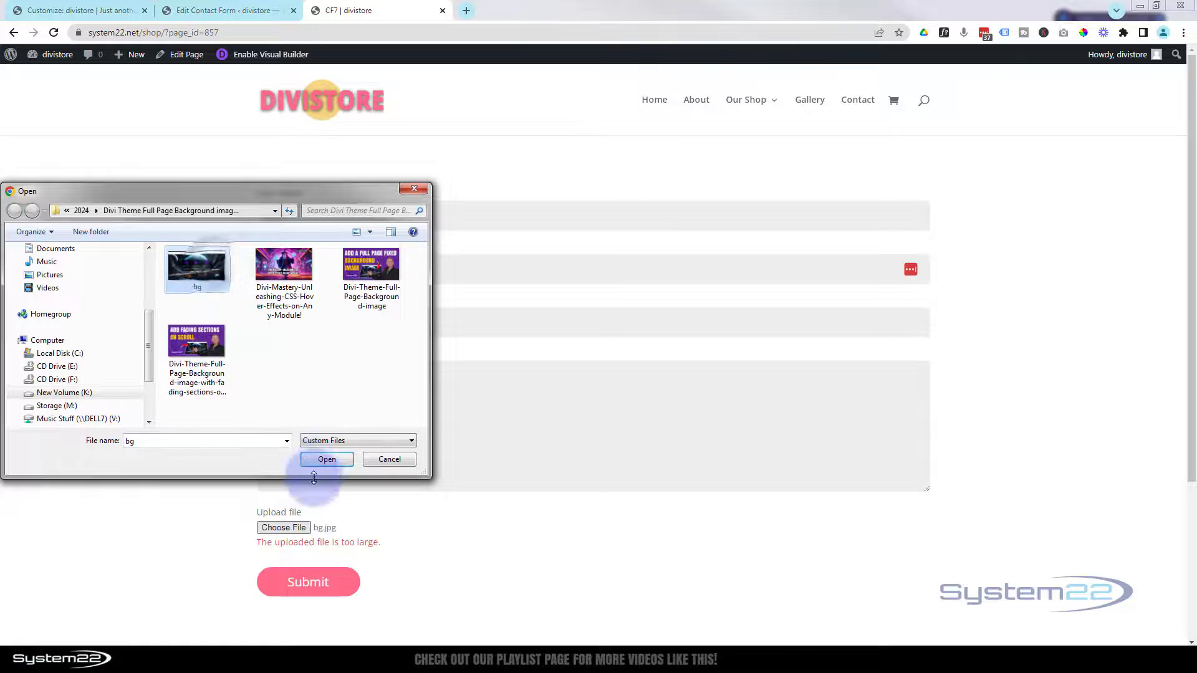
left_click(323, 460)
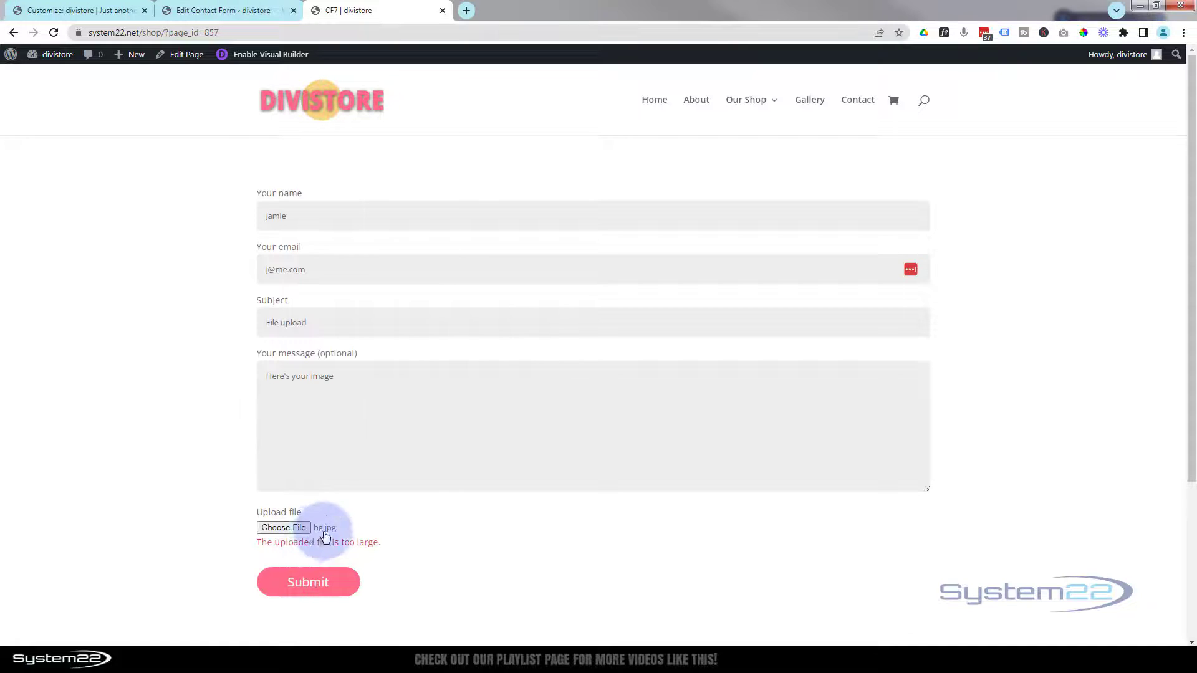
- Reload the page, refill the form with bg.jpg attached, and submit it
left_click(54, 32)
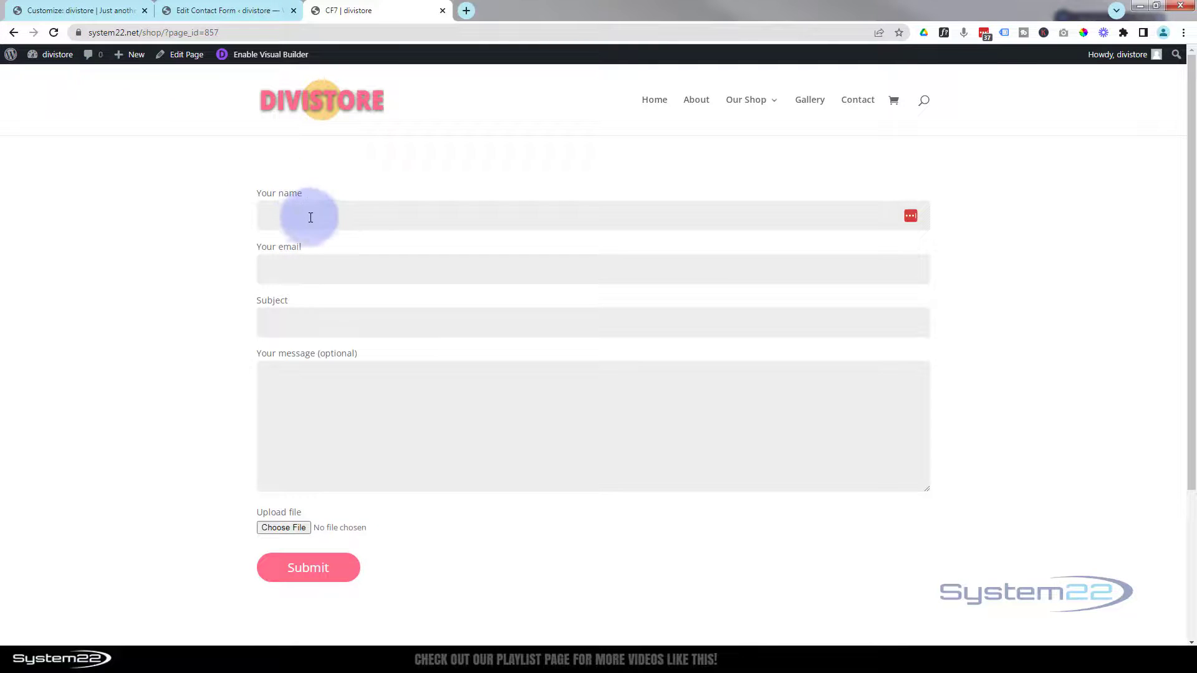
left_click(302, 214)
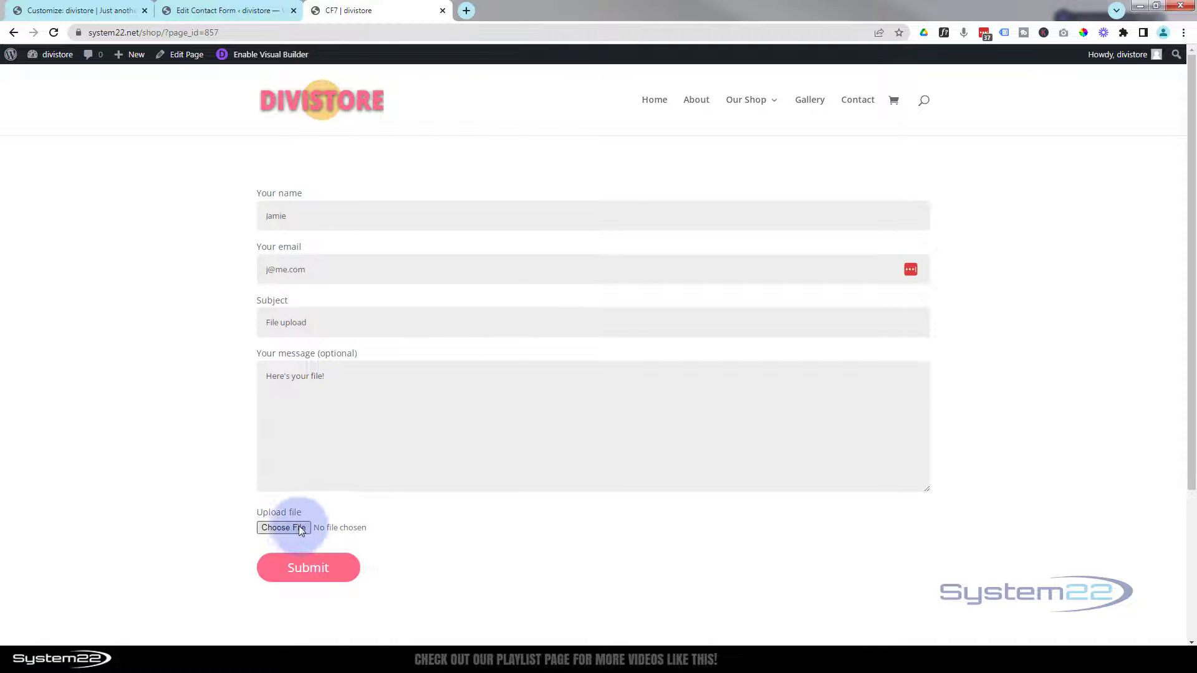
left_click(293, 526)
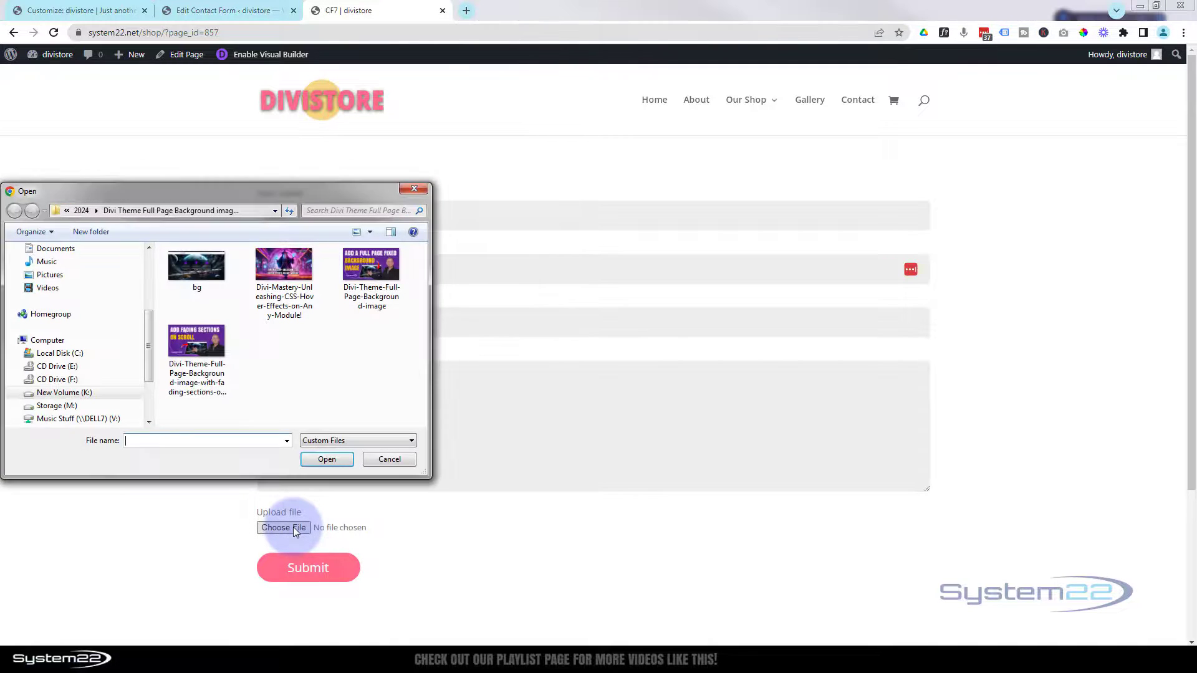
left_click(193, 267)
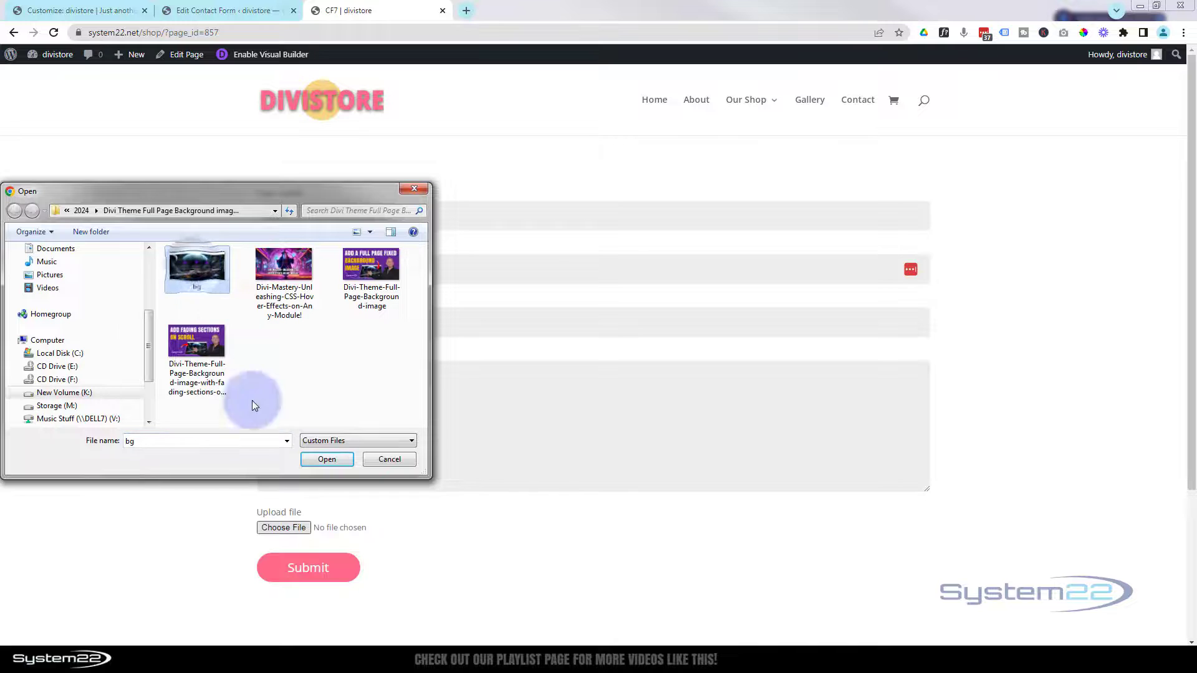
left_click(315, 460)
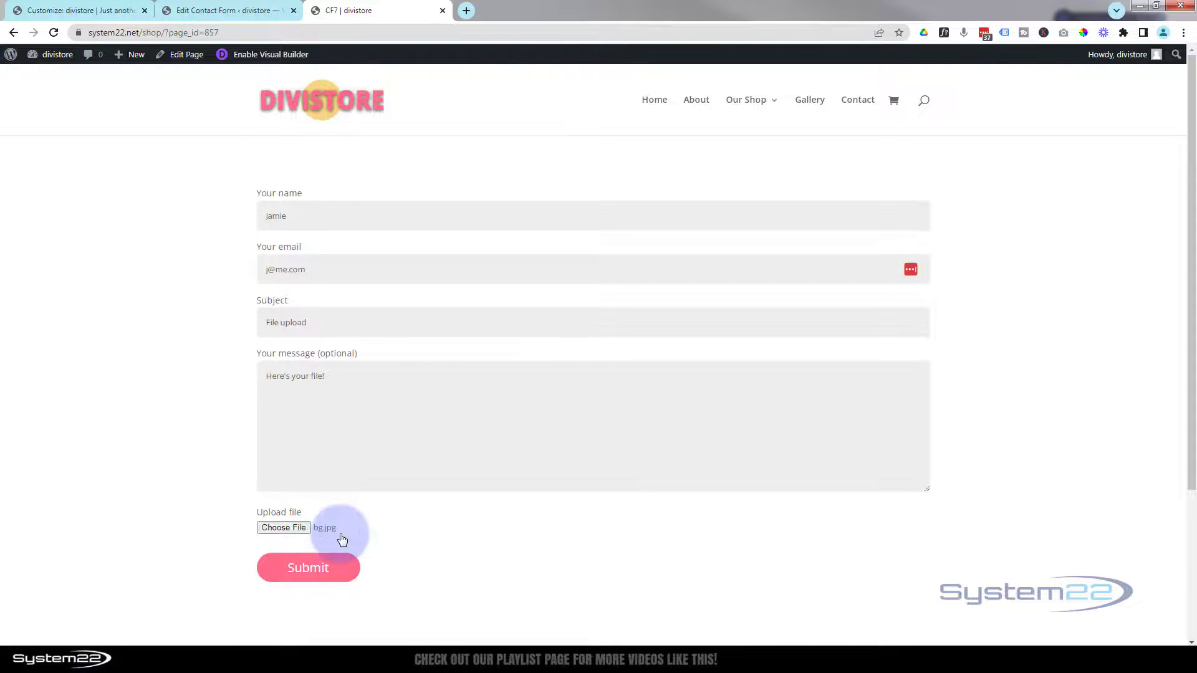
left_click(299, 568)
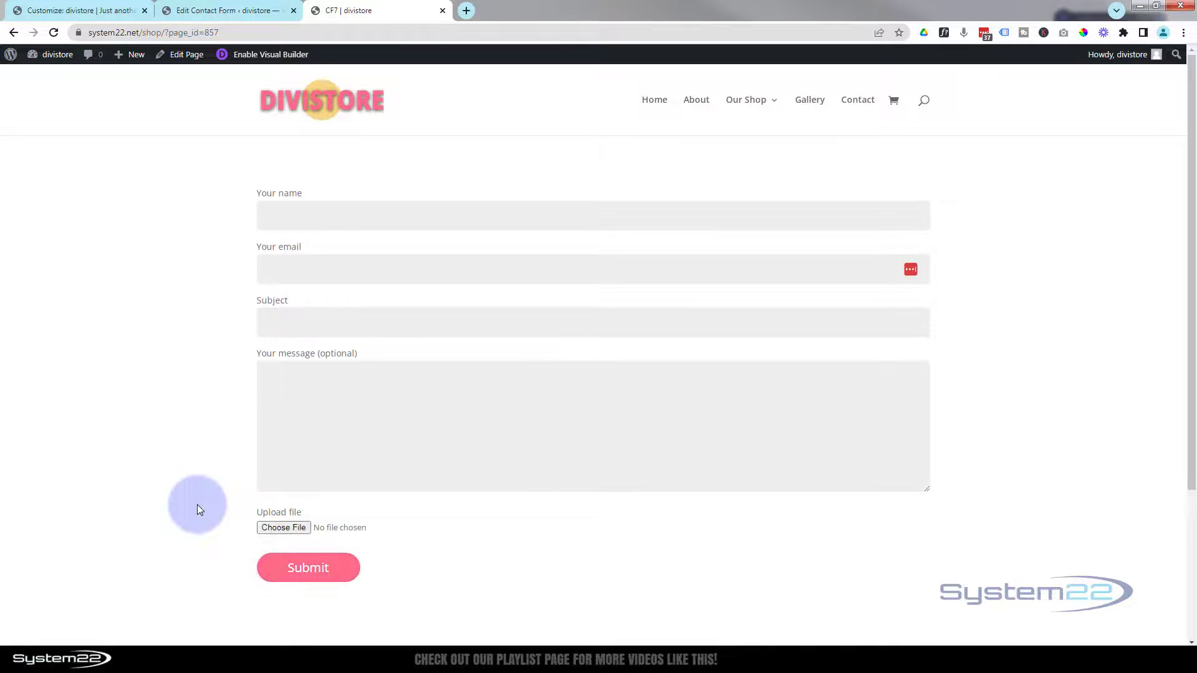
scroll(169, 410, "down", 3)
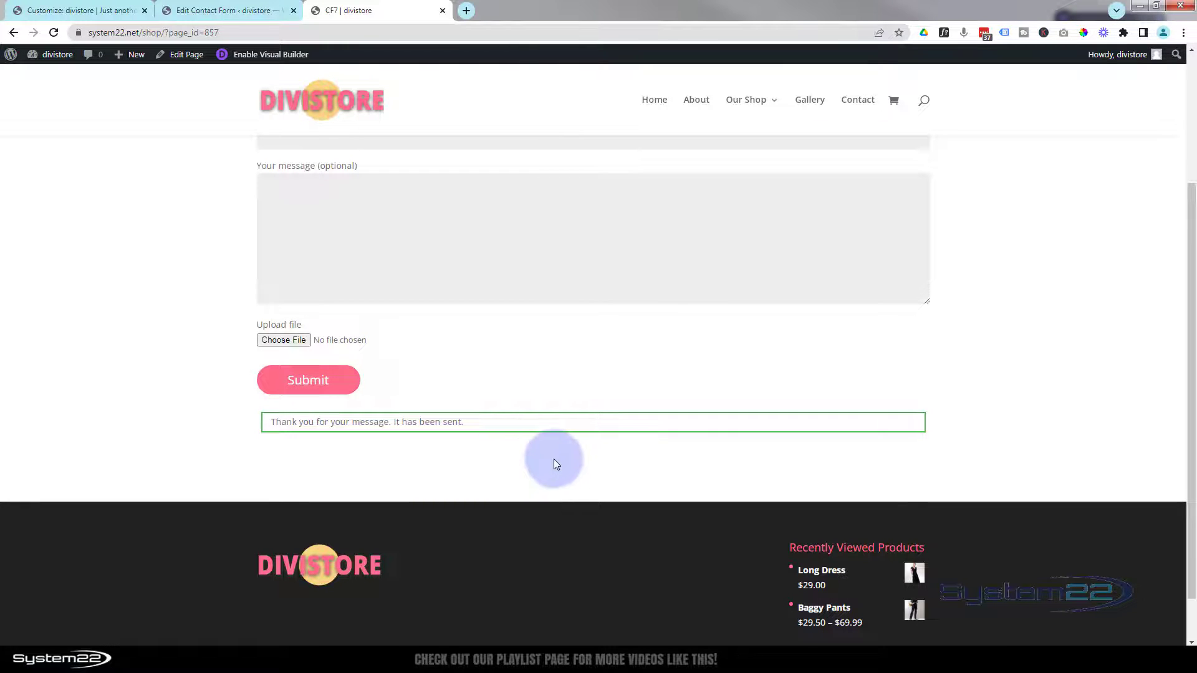
right_click(553, 423)
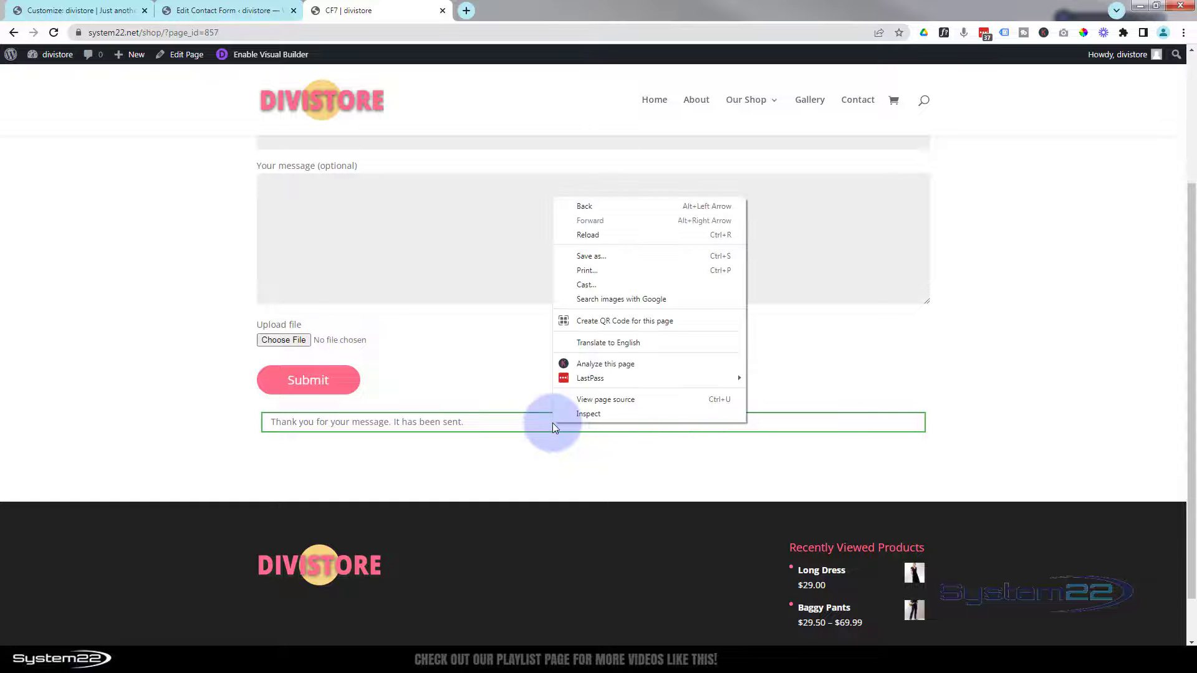
left_click(604, 413)
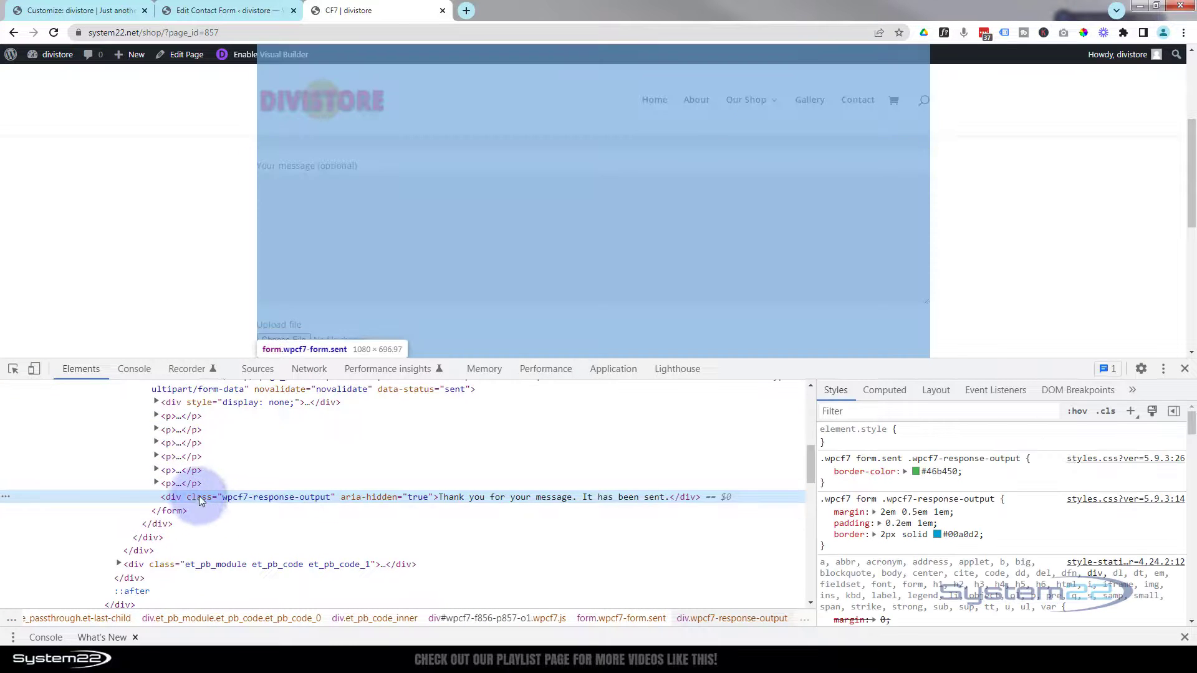
scroll(210, 218, "down", 2)
scroll(208, 213, "down", 1)
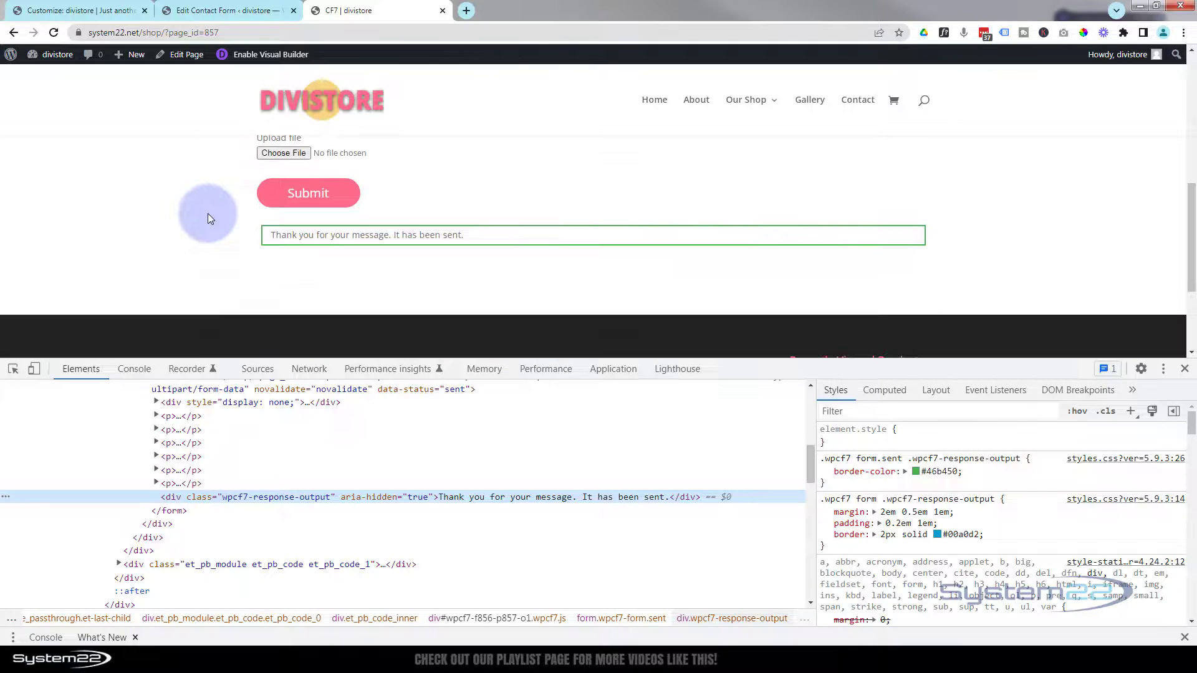
double_click(262, 498)
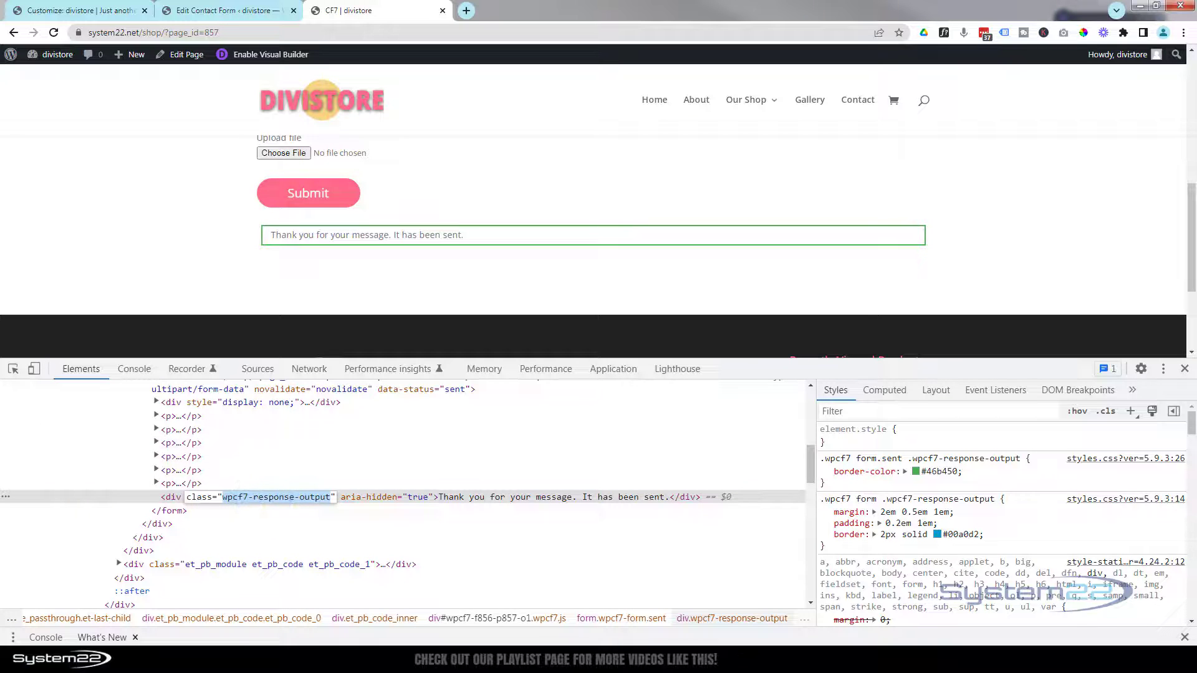
key("alt+Tab")
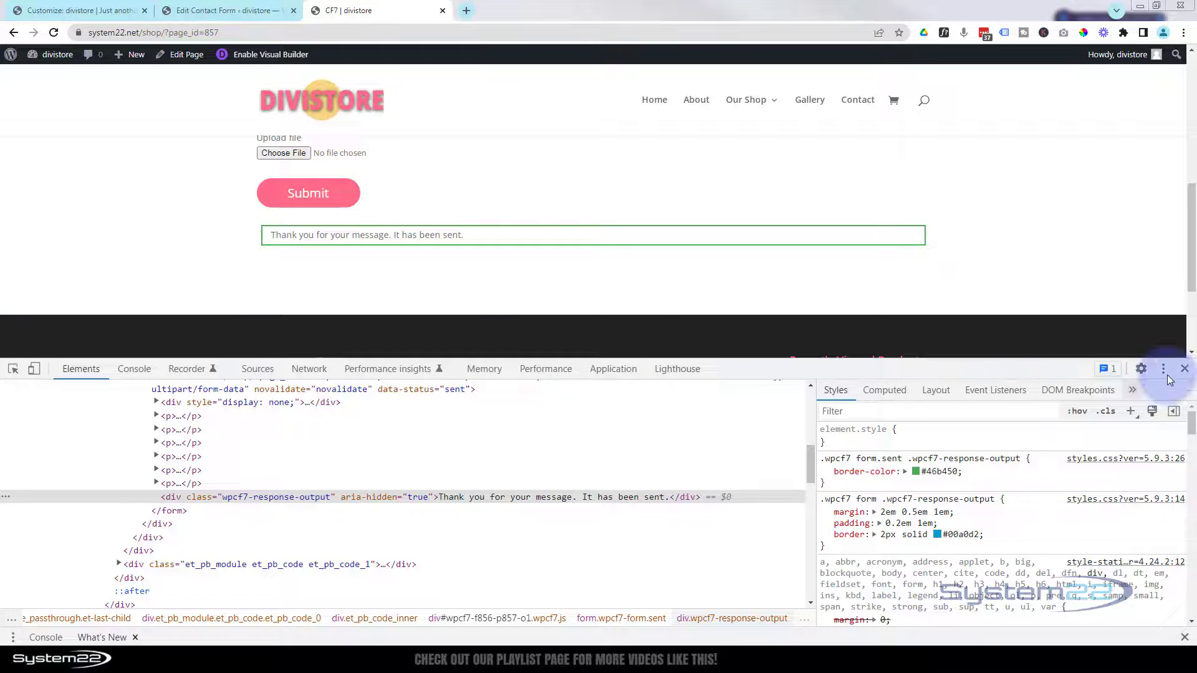
left_click(1185, 369)
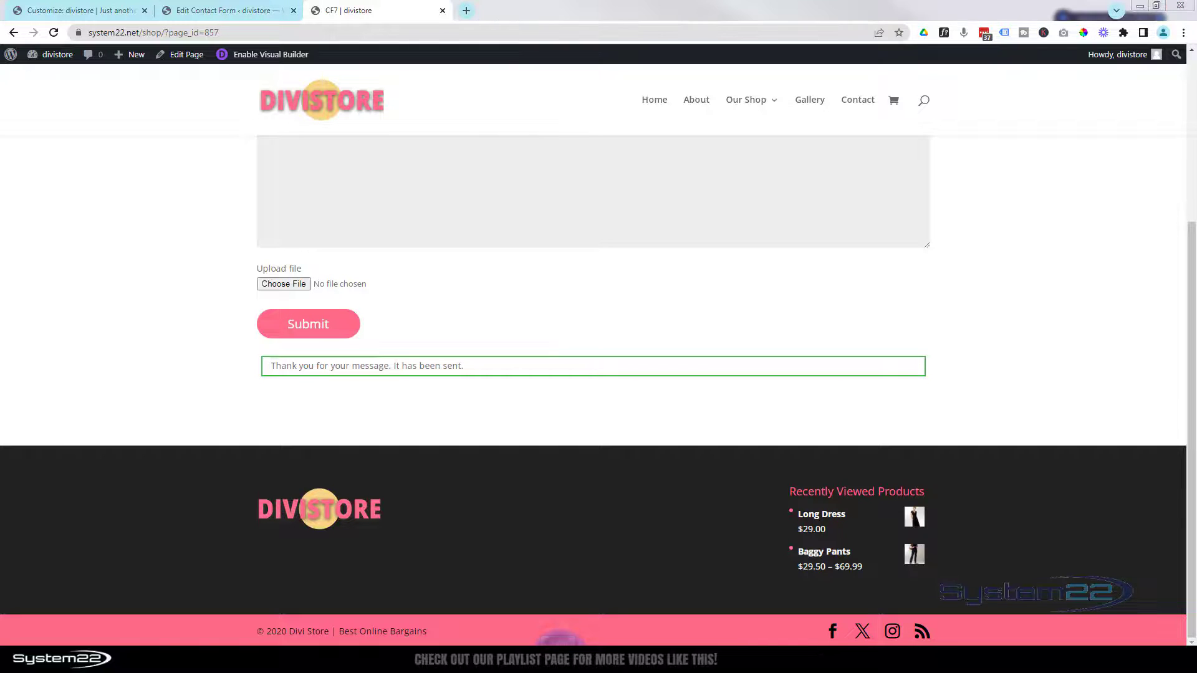
left_click_drag(0, 134, 505, 135)
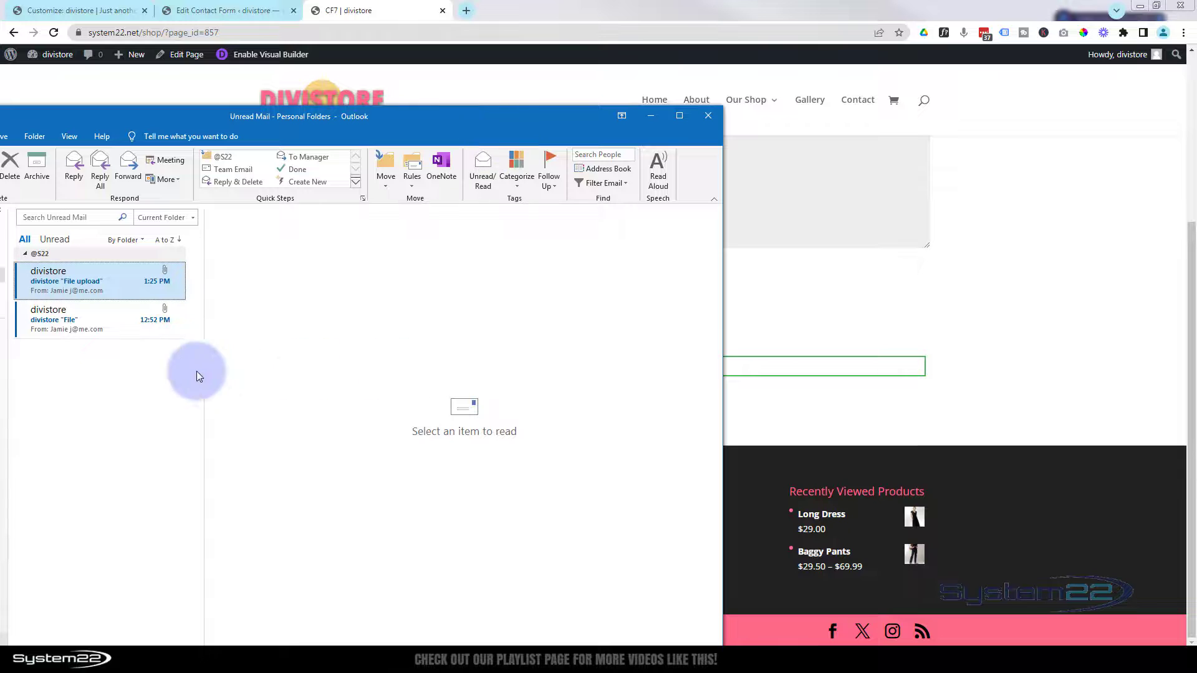
left_click(116, 321)
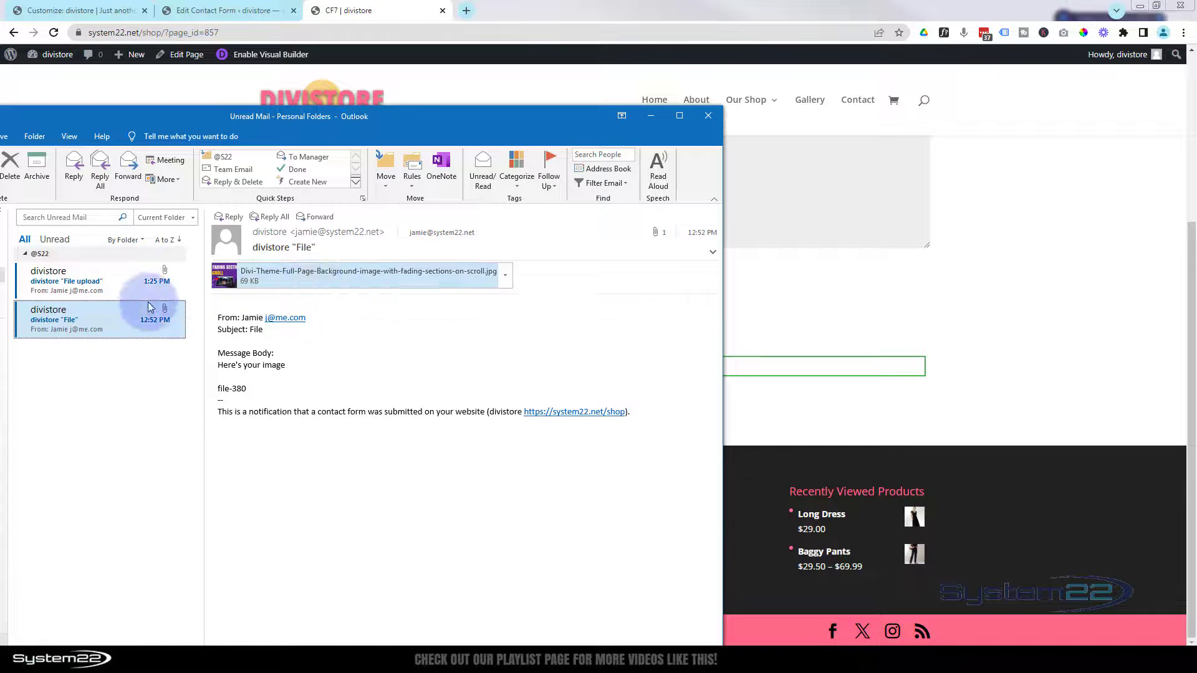
left_click(84, 272)
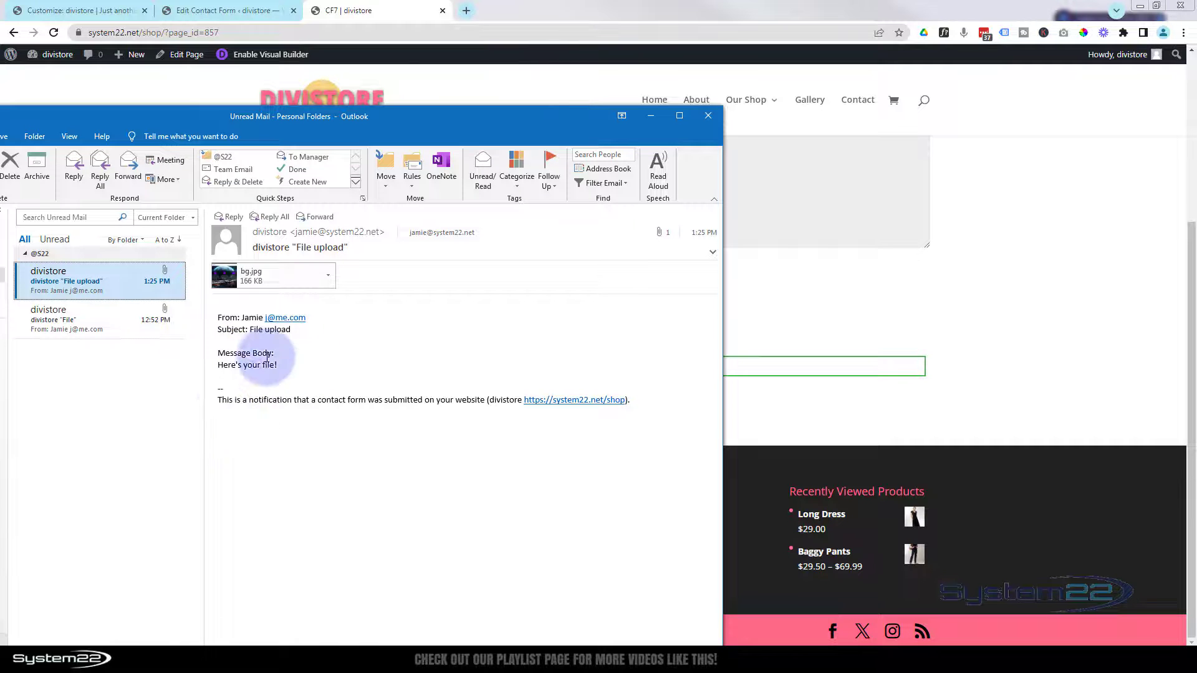
left_click(268, 280)
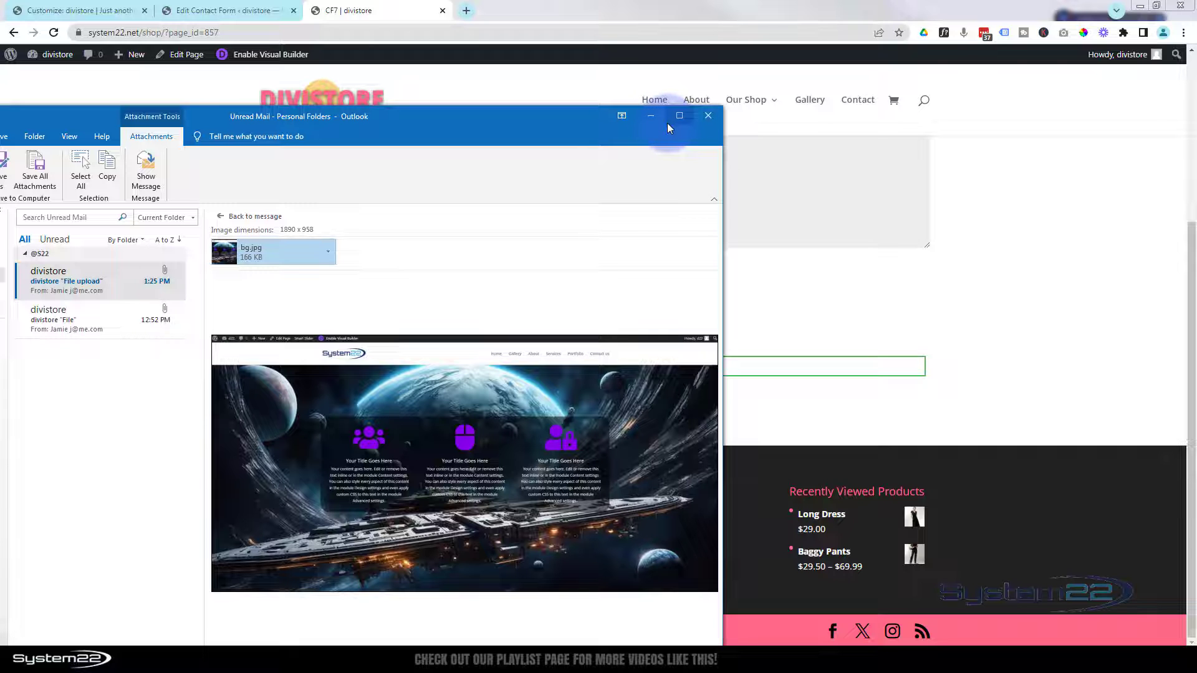
left_click(710, 116)
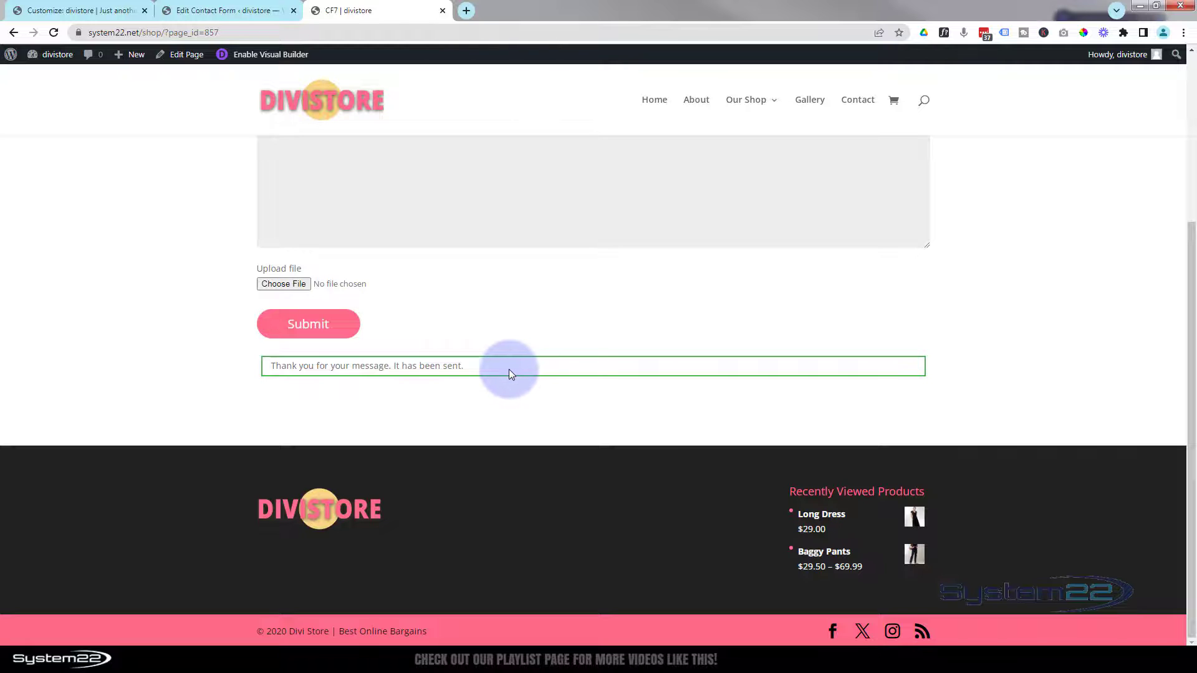
- Reopen the page in the Visual Builder's wireframe view and open the second Code module's settings
left_click(294, 56)
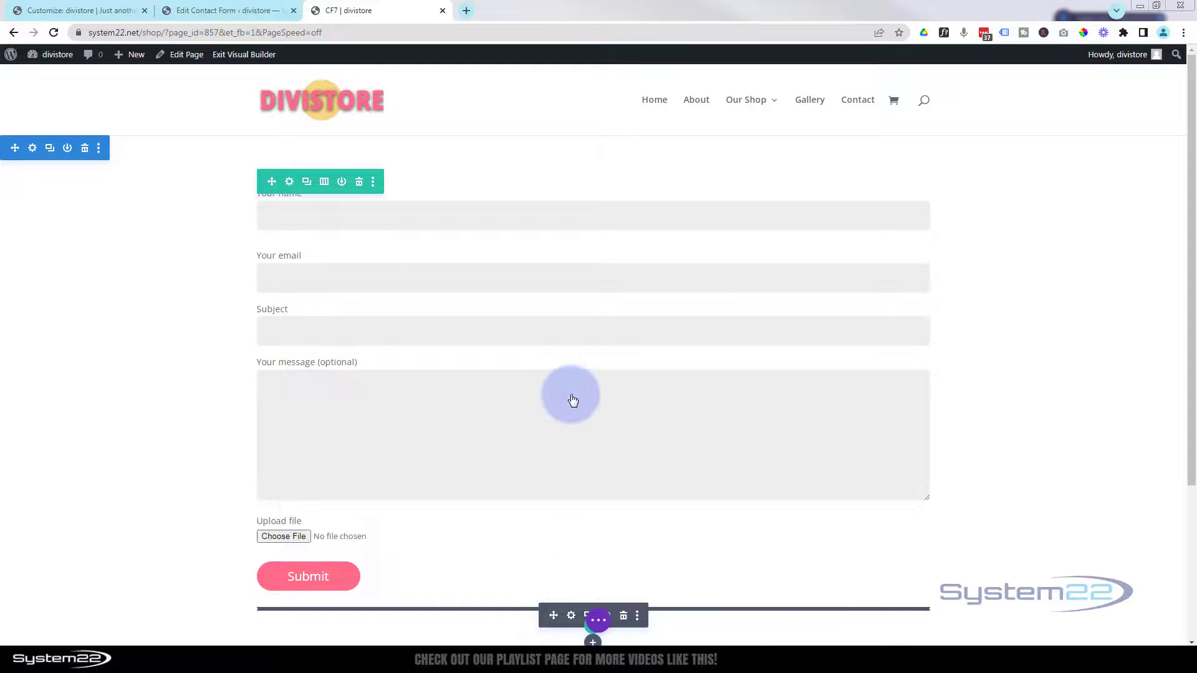
left_click(597, 622)
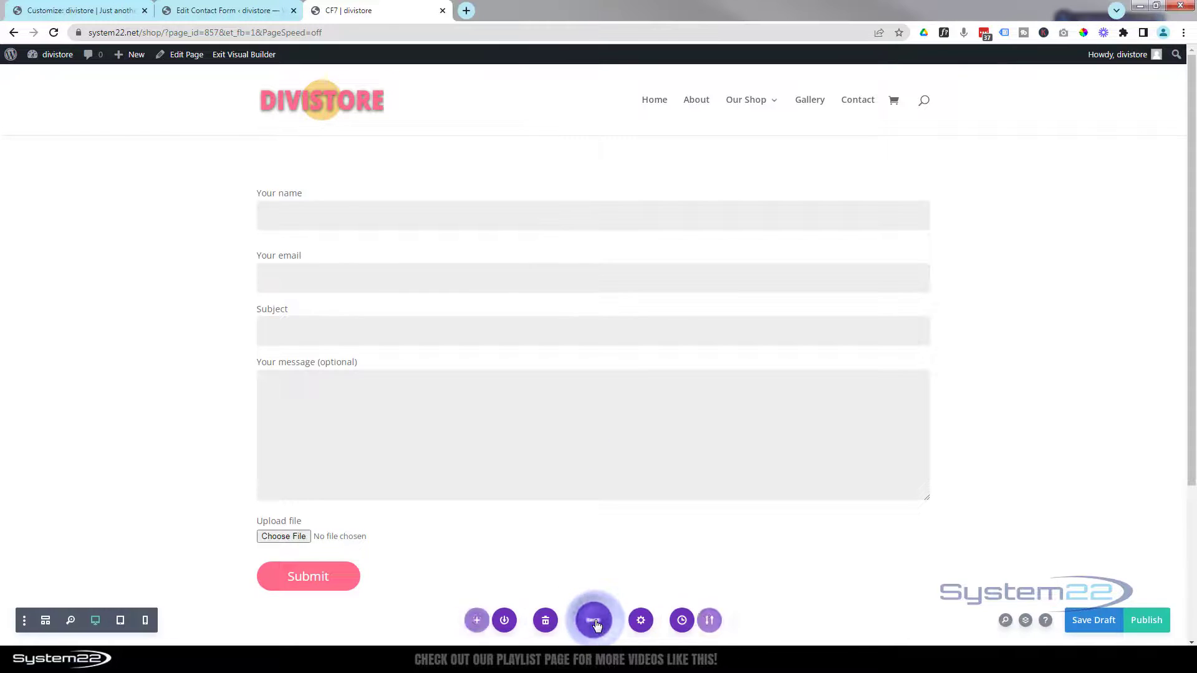
left_click(49, 621)
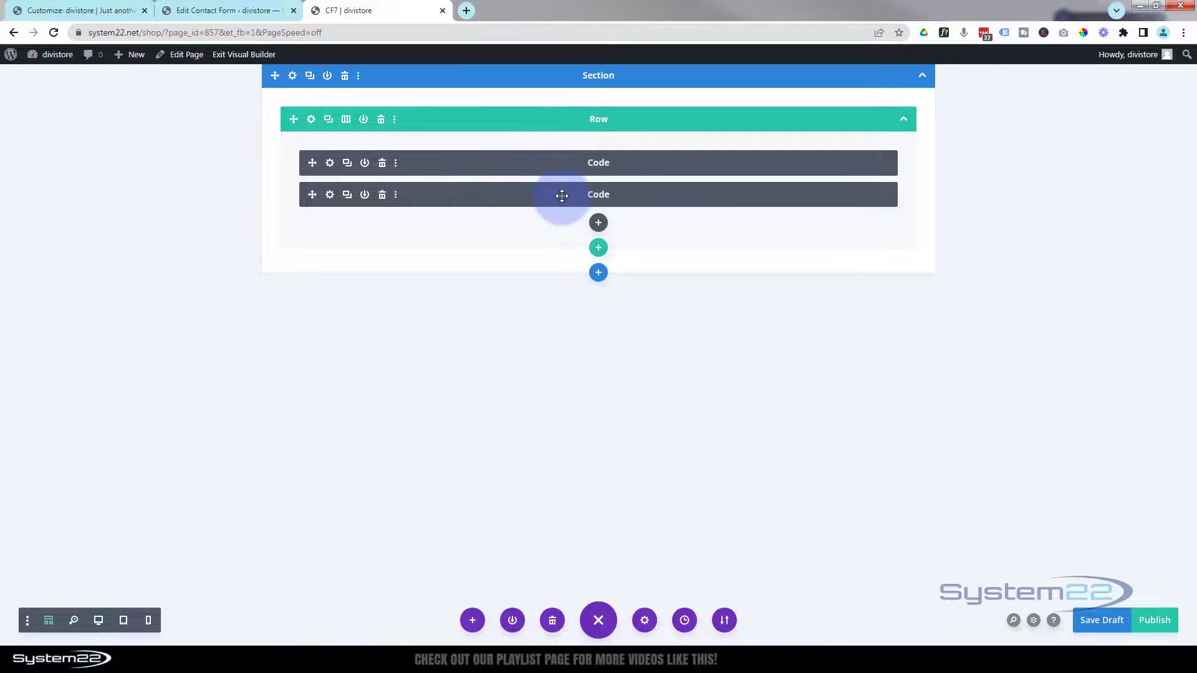
left_click(330, 195)
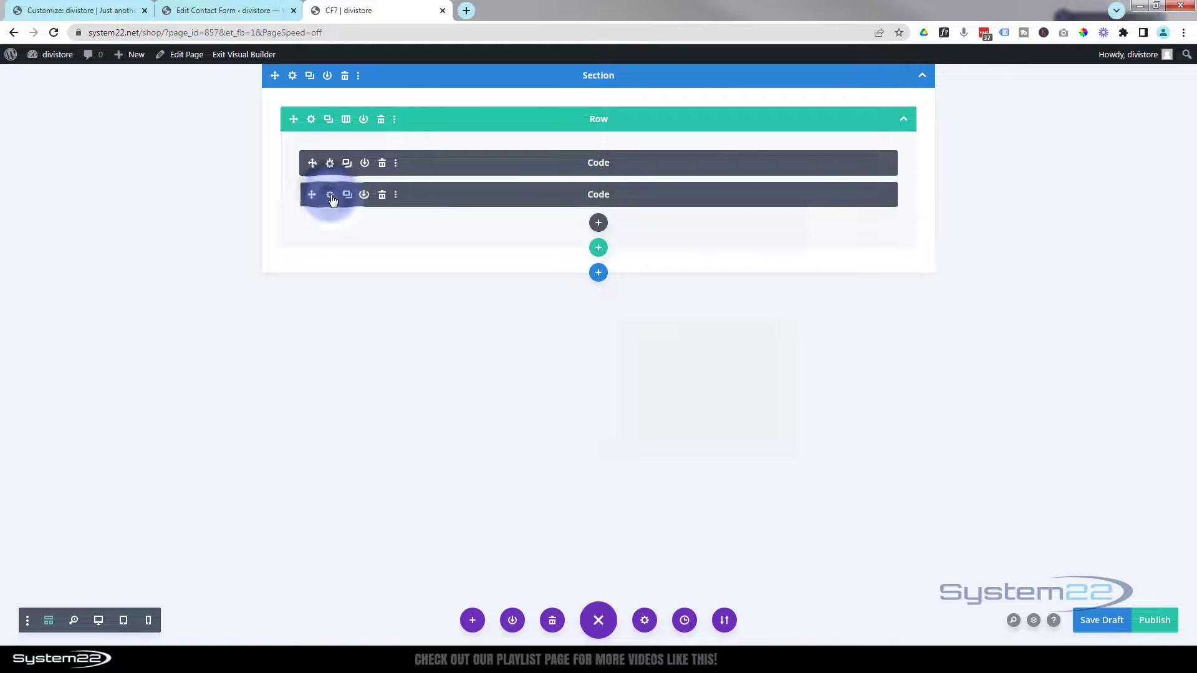
- Start a new .wpcf7-response-output rule below the submit hover rule in the Code module CSS
left_click(48, 622)
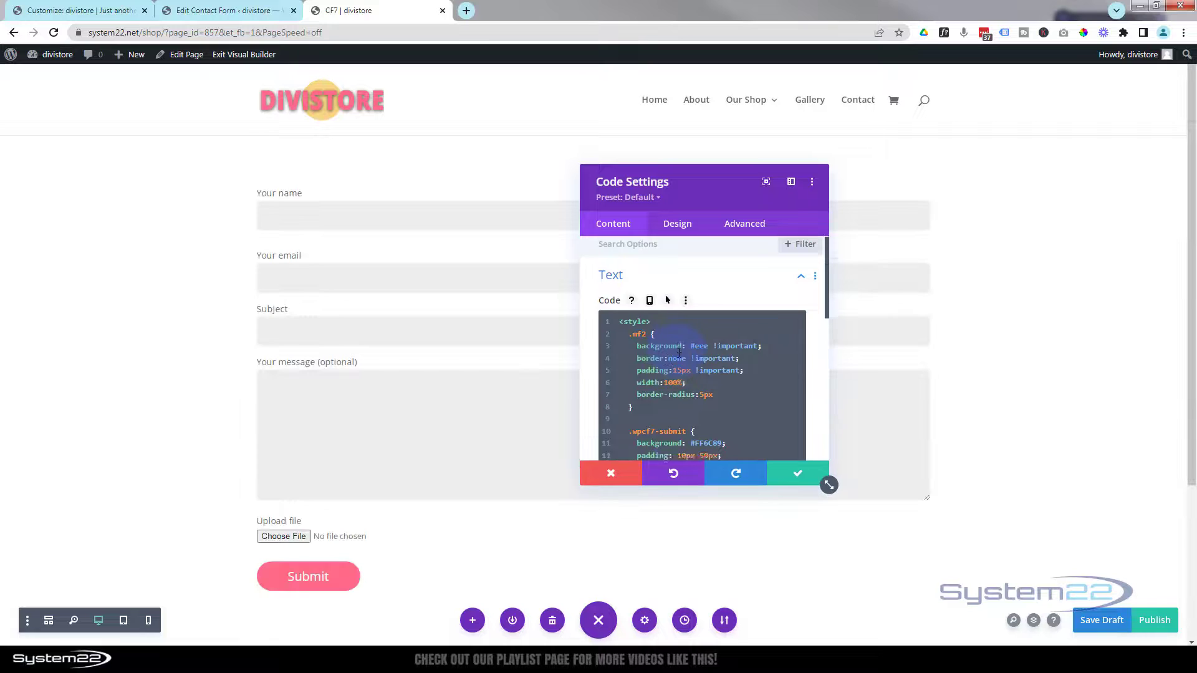
scroll(679, 353, "down", 5)
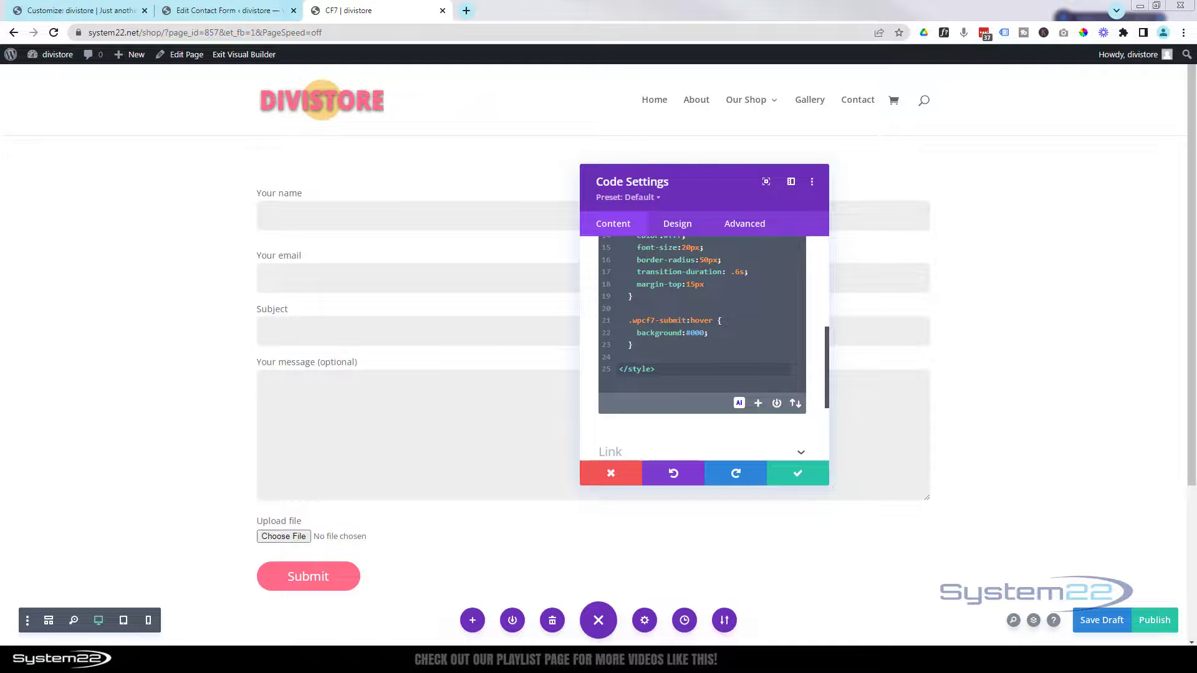
left_click(638, 346)
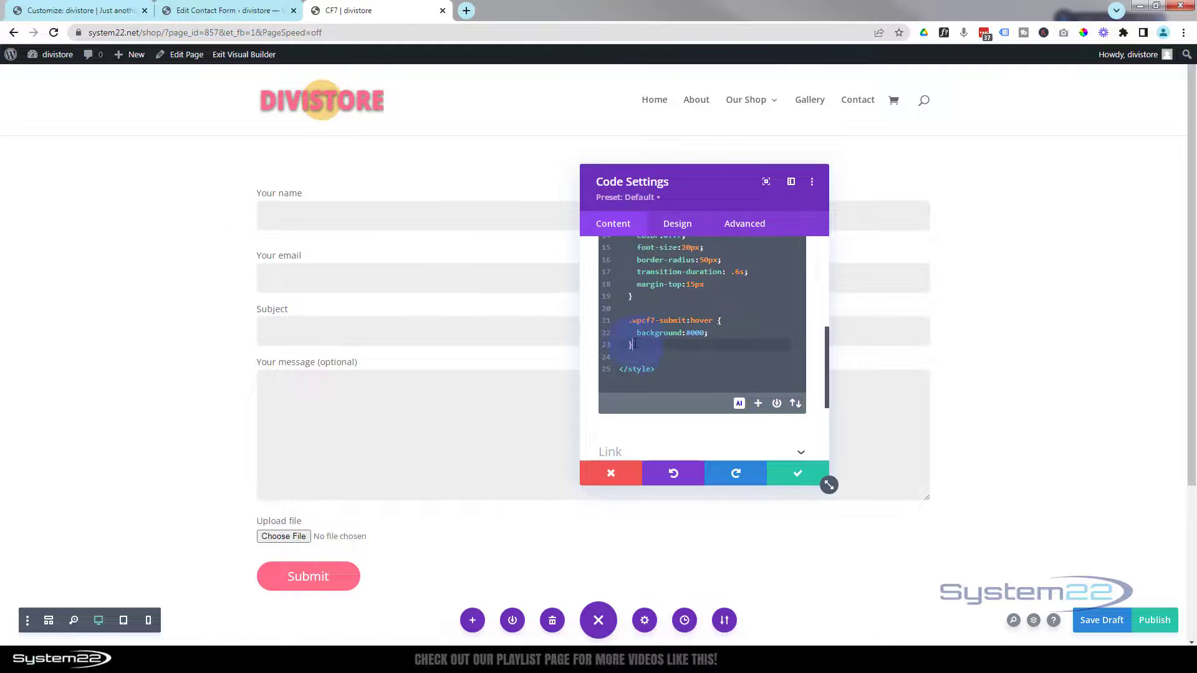
key("Return")
key("Return")
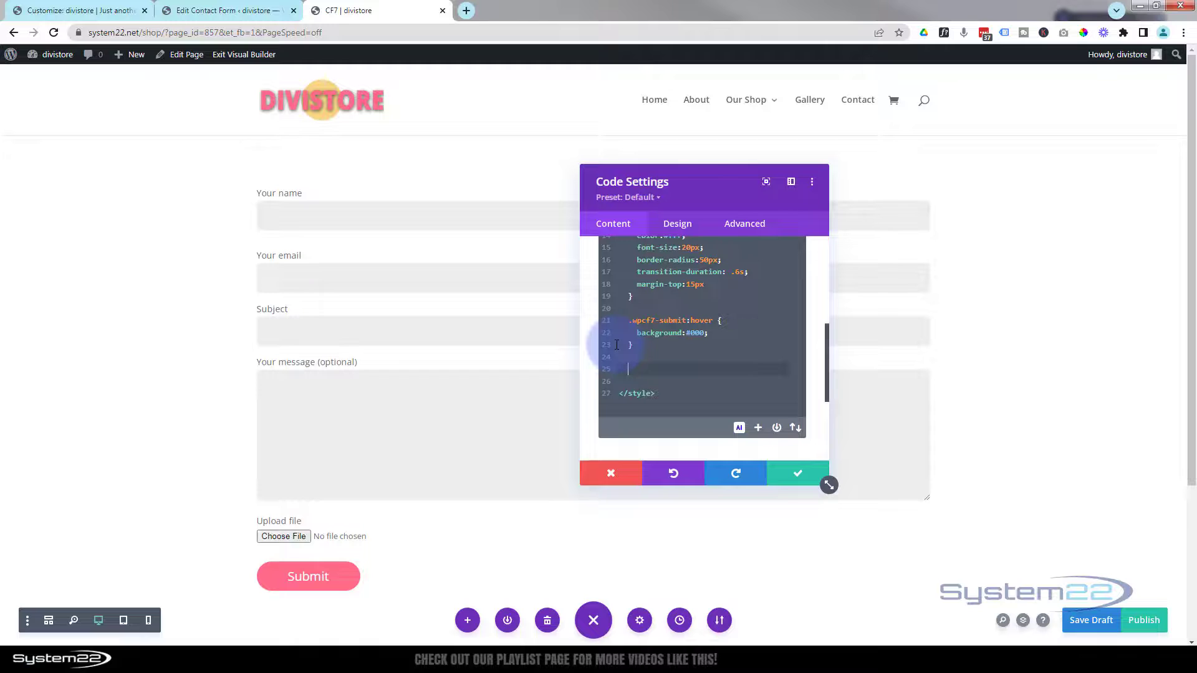
type(".wpcf7-response-output {")
key("Return")
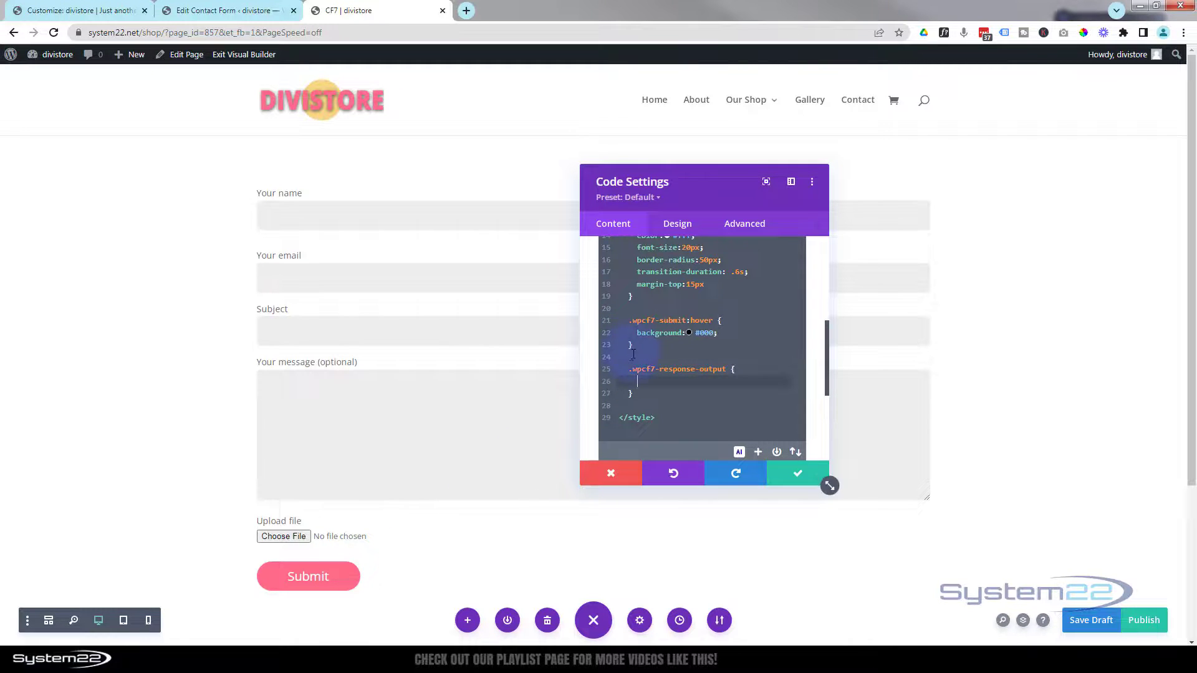
- Copy the submit button's style declarations into the .wpcf7-response-output rule
scroll(645, 355, "up", 3)
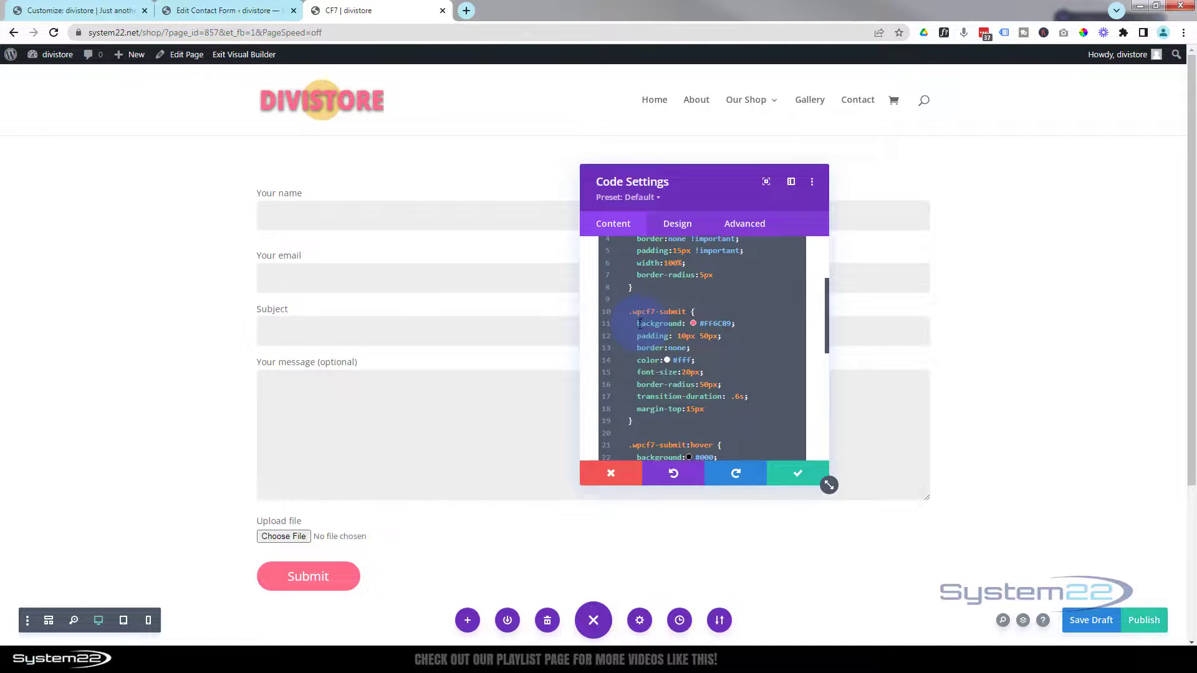
left_click_drag(637, 324, 705, 409)
key("ctrl+c")
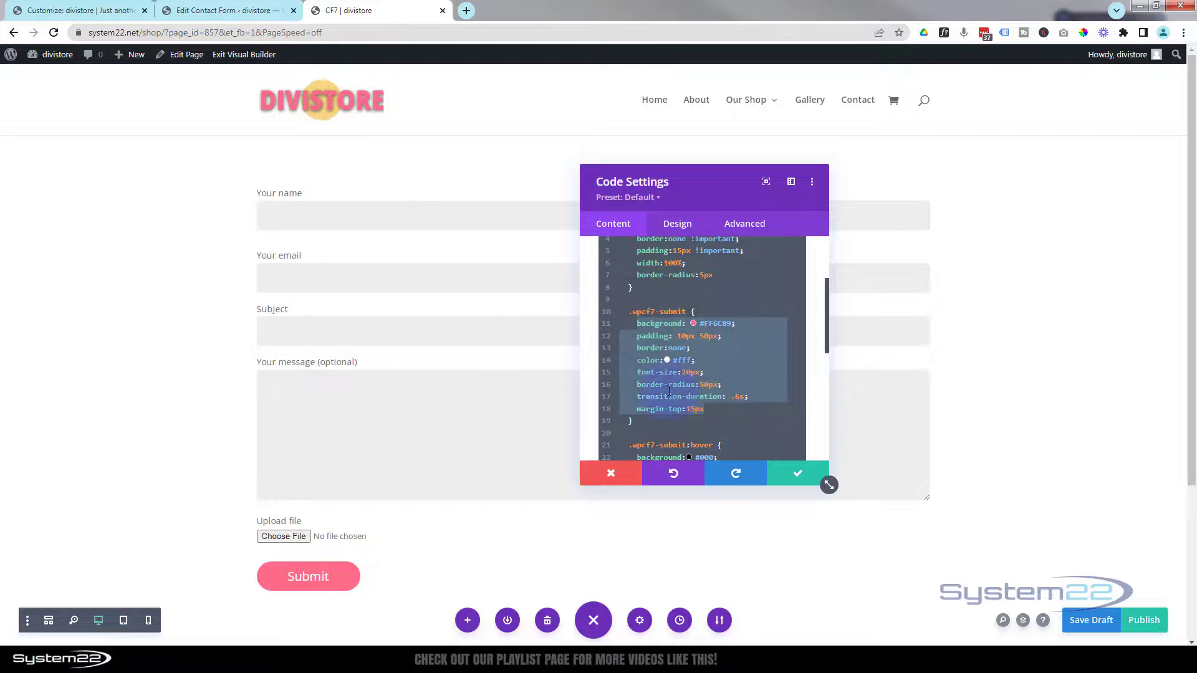
scroll(668, 364, "down", 3)
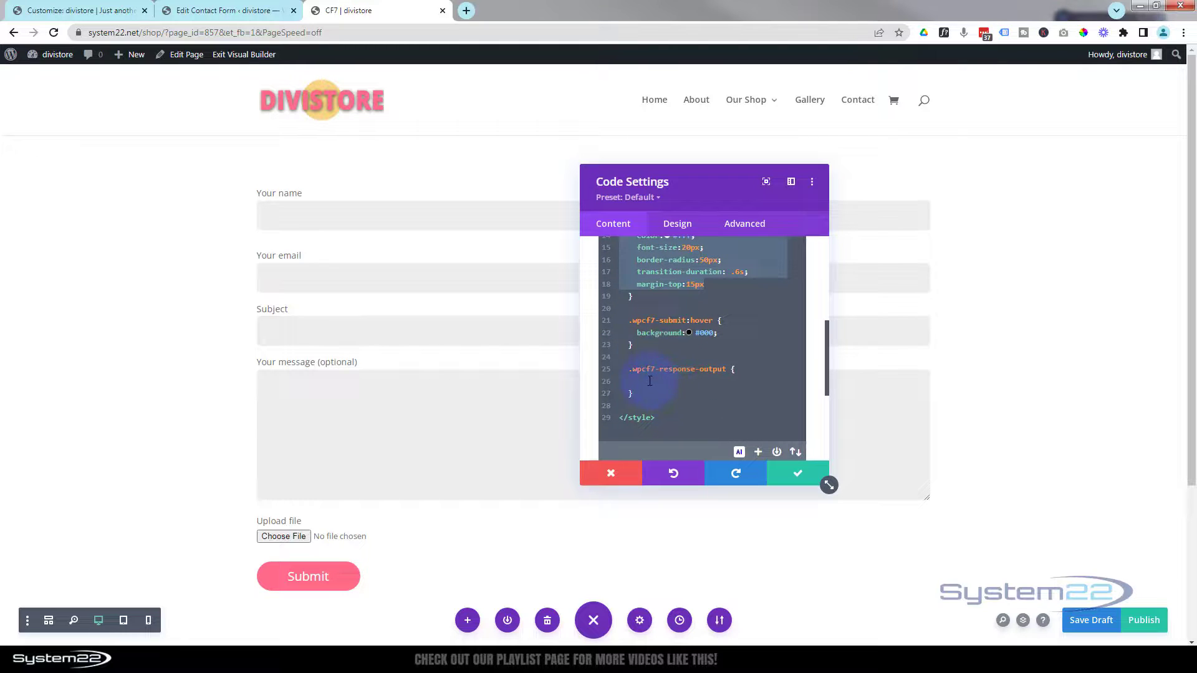
left_click(650, 381)
key("ctrl+v")
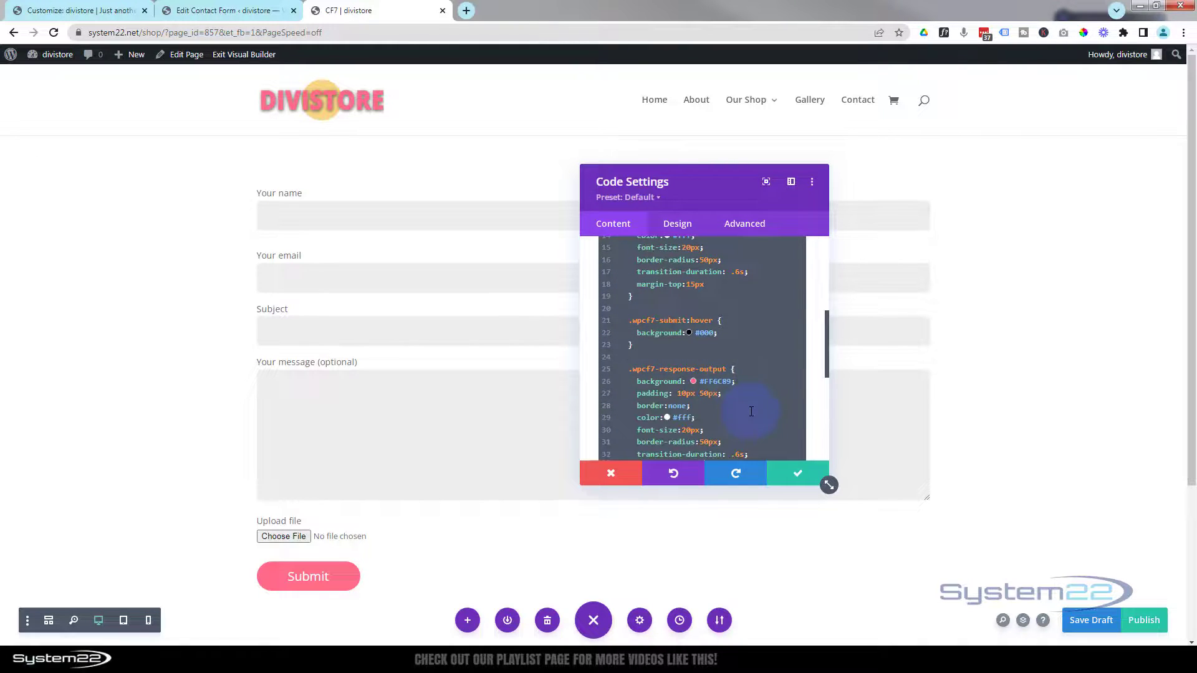
scroll(752, 412, "down", 2)
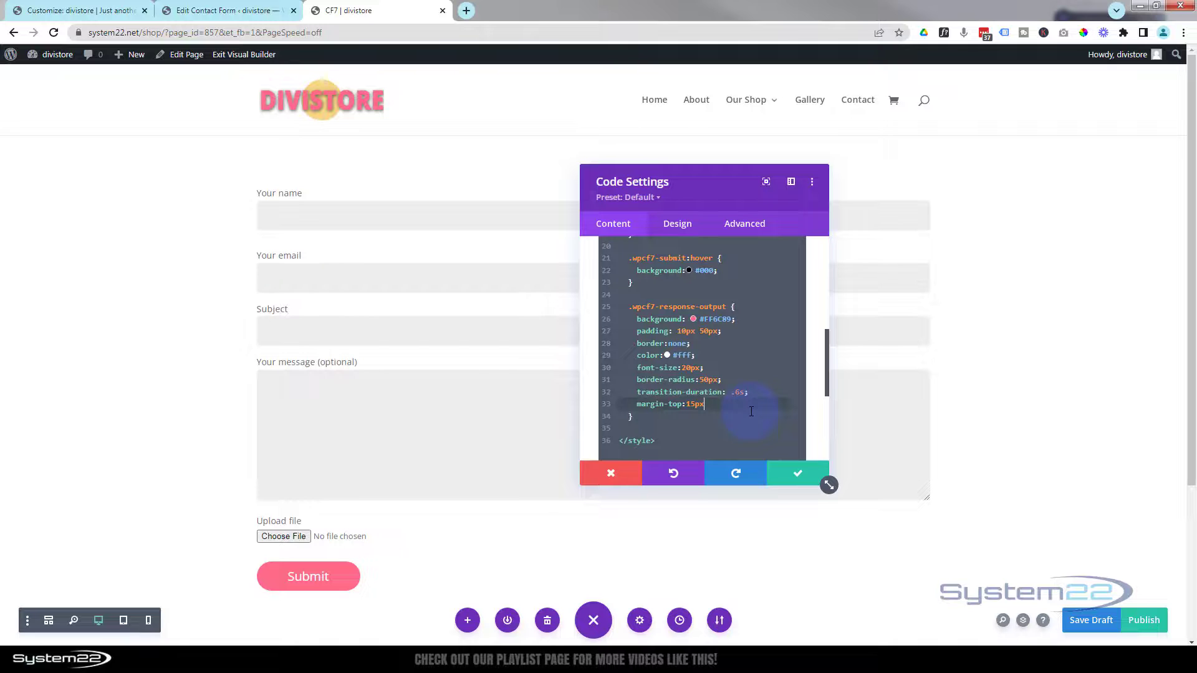
scroll(752, 412, "down", 2)
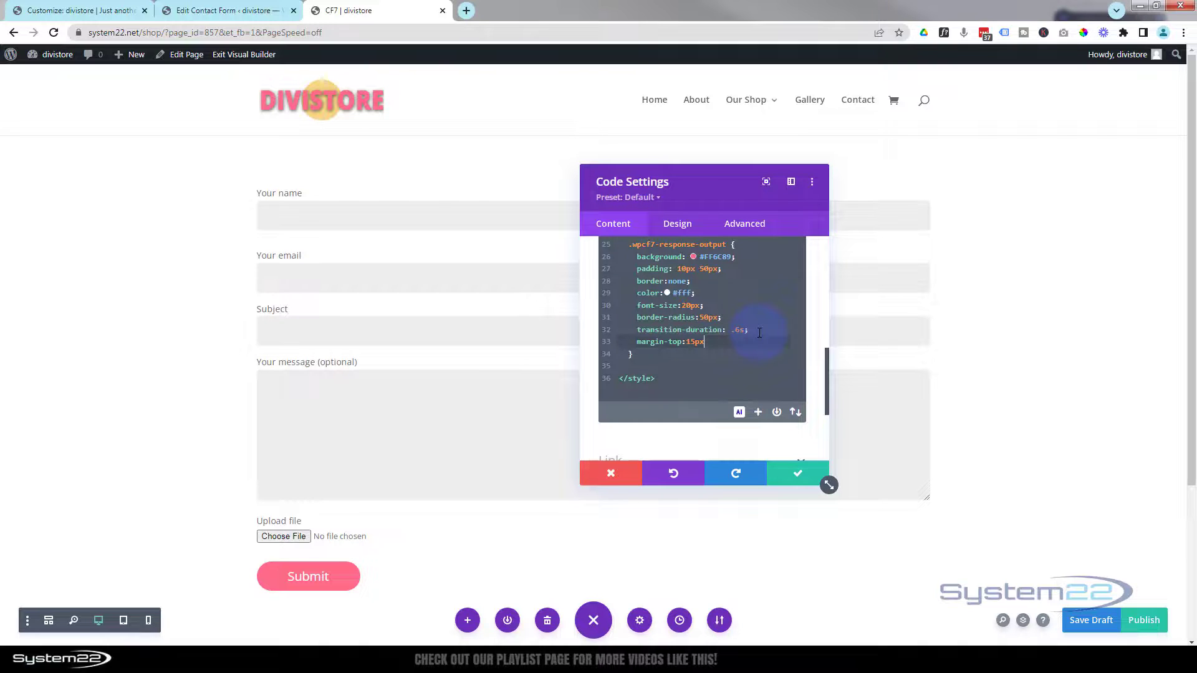
- Add text-align to the response rule, remove transition-duration, and save the draft
key("Return")
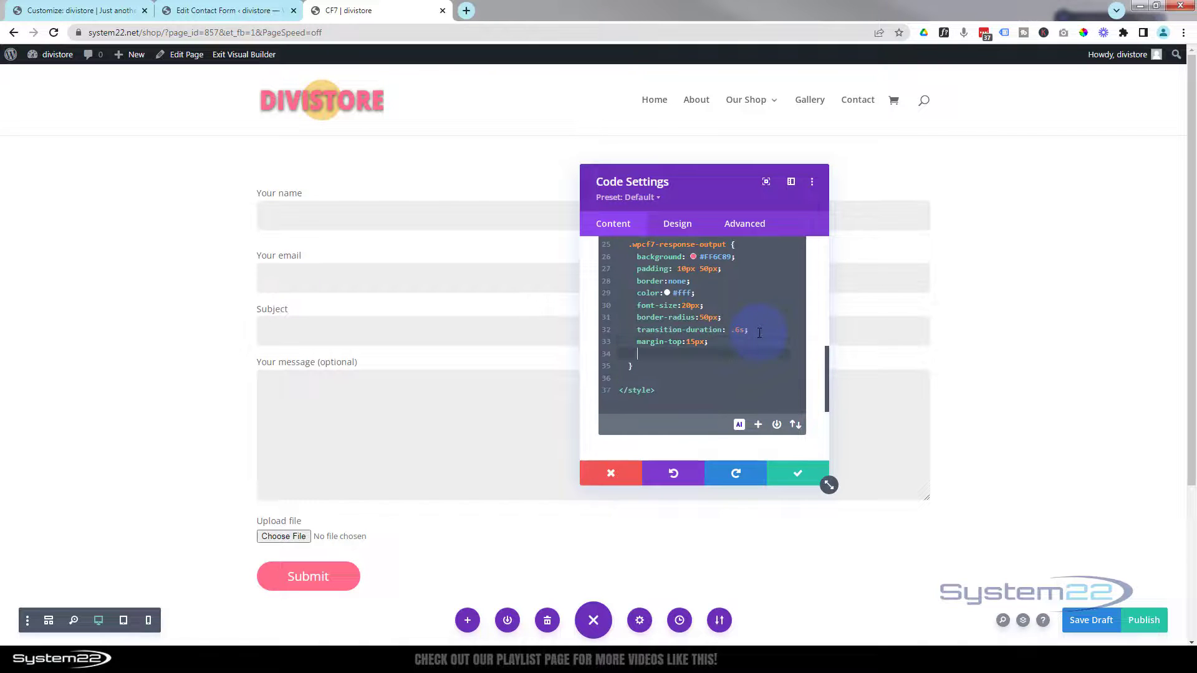
type("text-align:center;")
left_click_drag(635, 330, 764, 329)
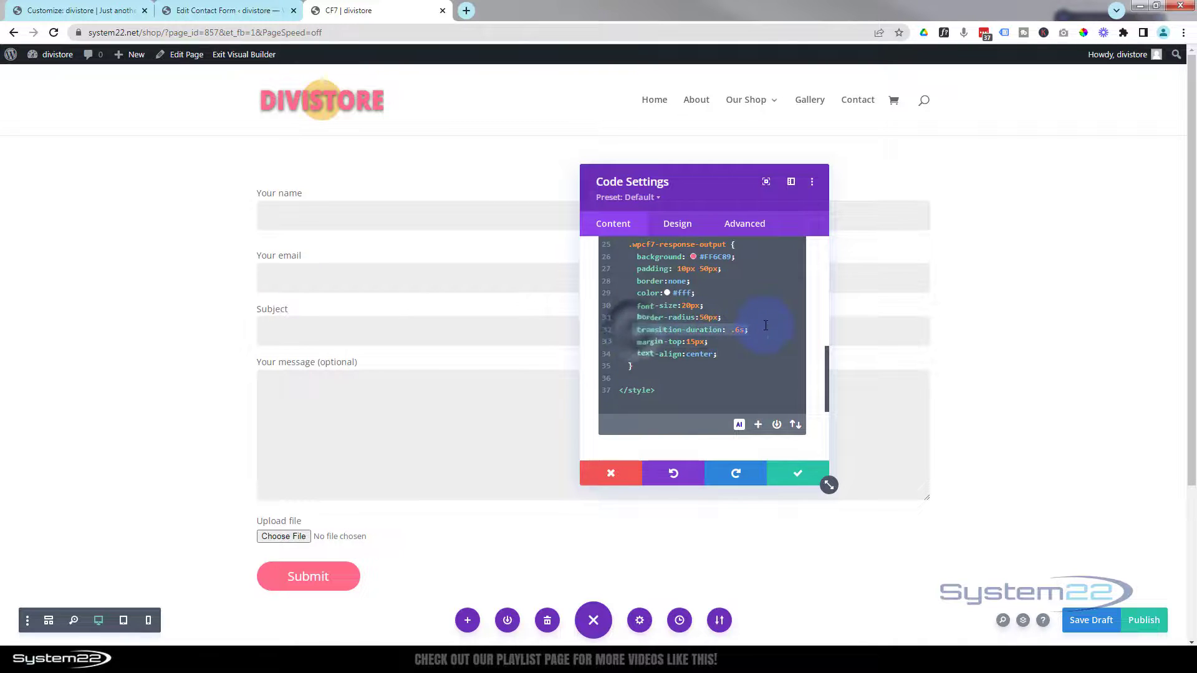
key("Delete")
key("Delete")
key("Delete")
key("Delete")
key("Delete")
key("Delete")
key("Delete")
key("Delete")
key("Delete")
key("Delete")
key("Delete")
key("Delete")
key("Delete")
key("Delete")
key("Delete")
key("Delete")
key("Delete")
key("Delete")
key("Delete")
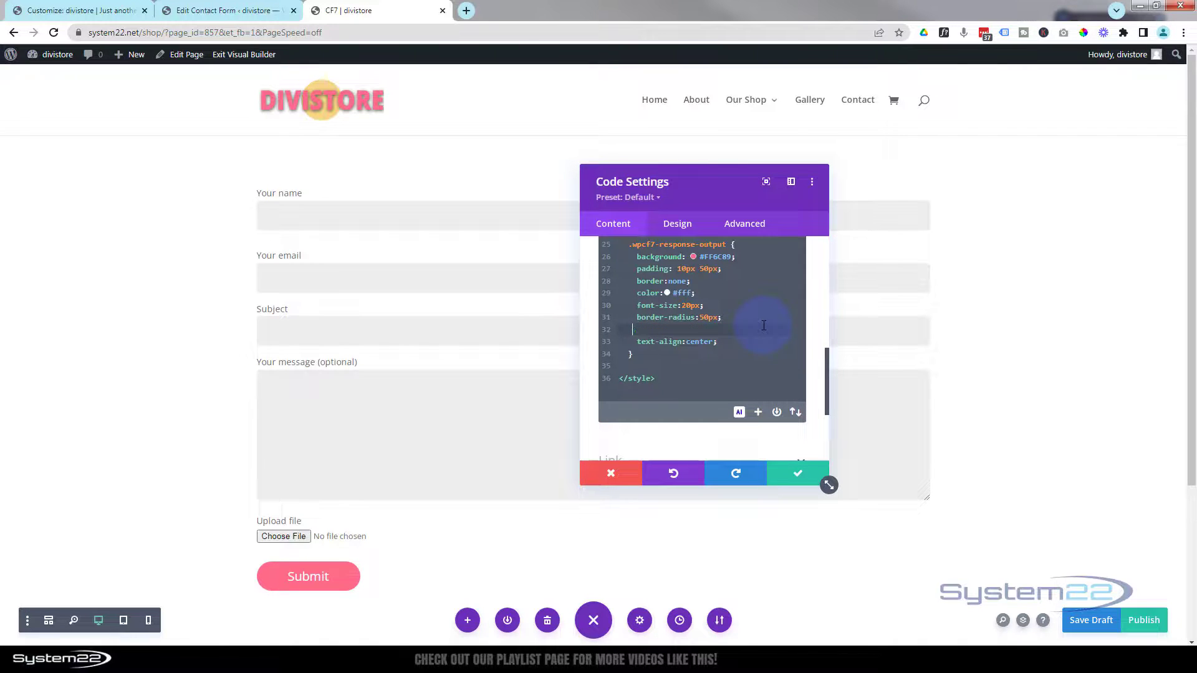
key("Delete")
key("Delete")
key("Delete")
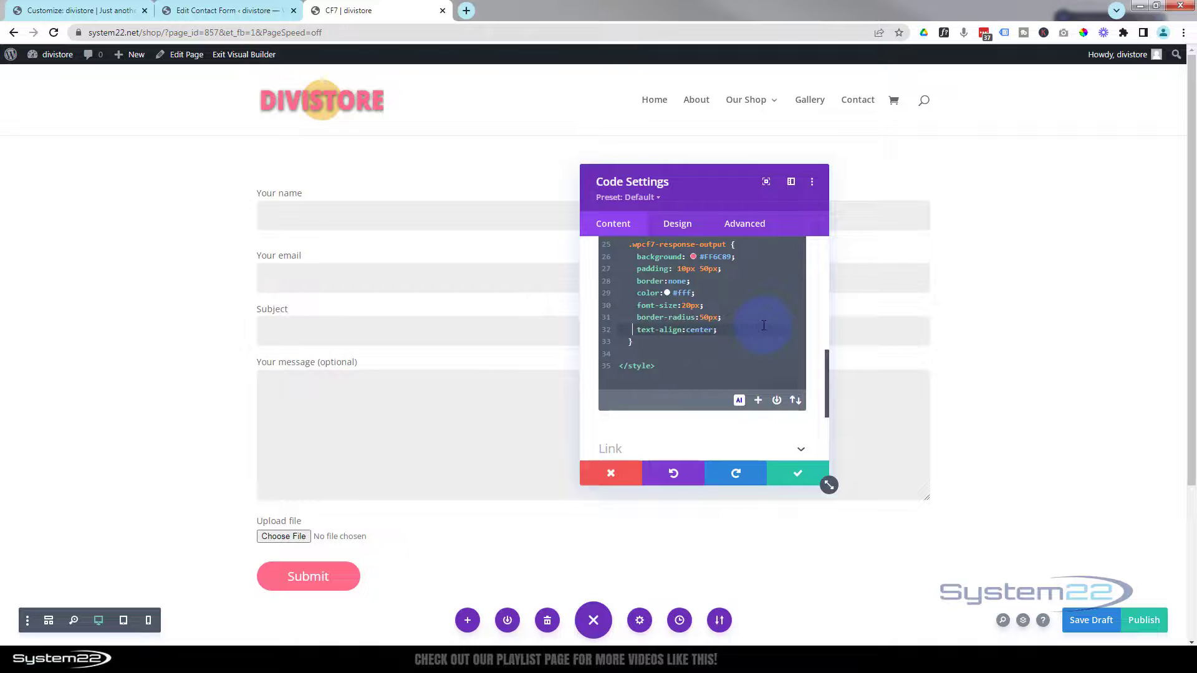
key("ctrl+s")
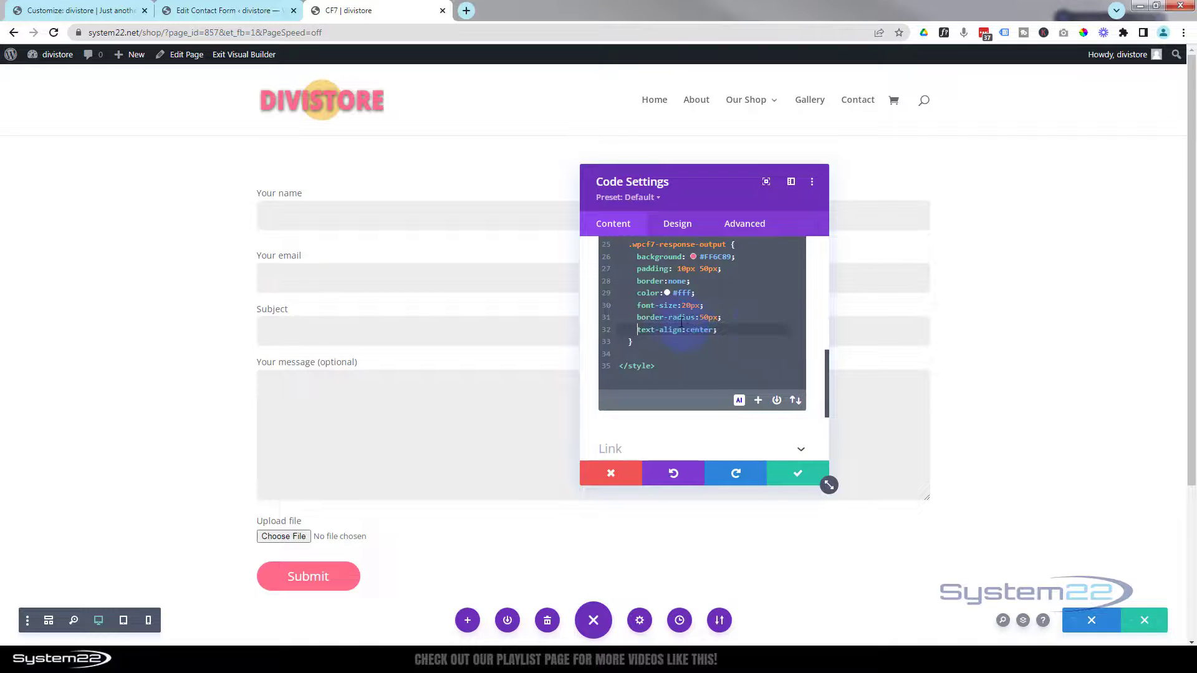
- Add !important to the border:none and padding declarations of the response rule
scroll(664, 305, "up", 2)
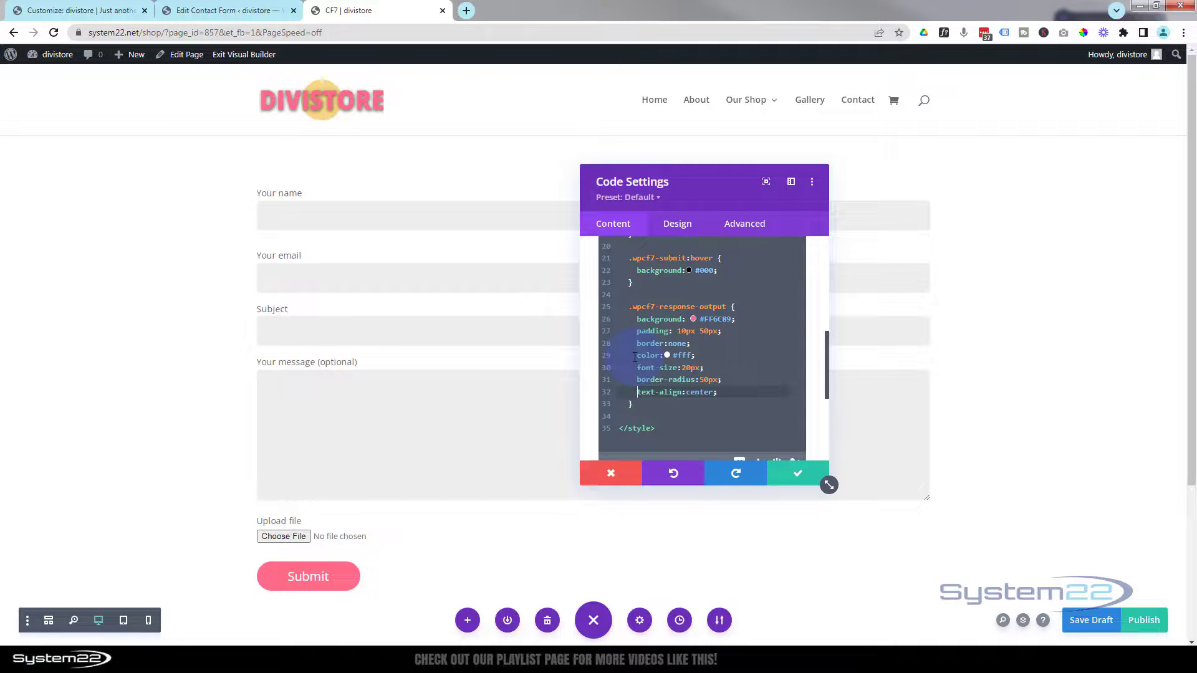
left_click(687, 344)
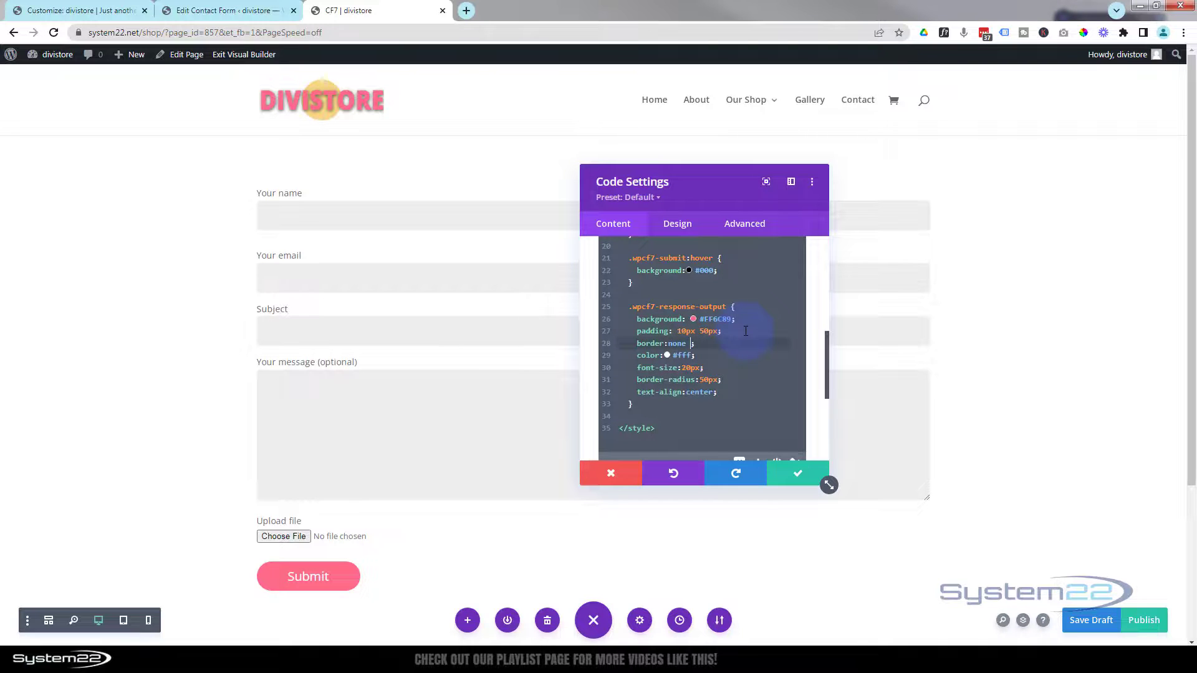
type("!impo")
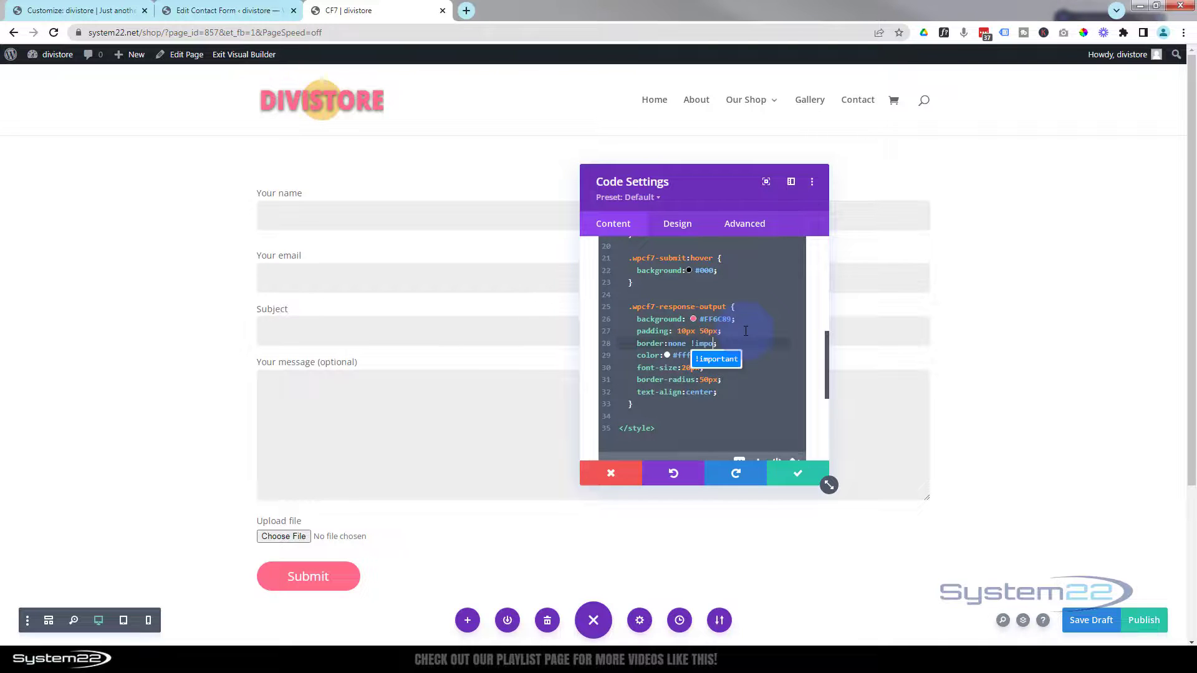
left_click(717, 359)
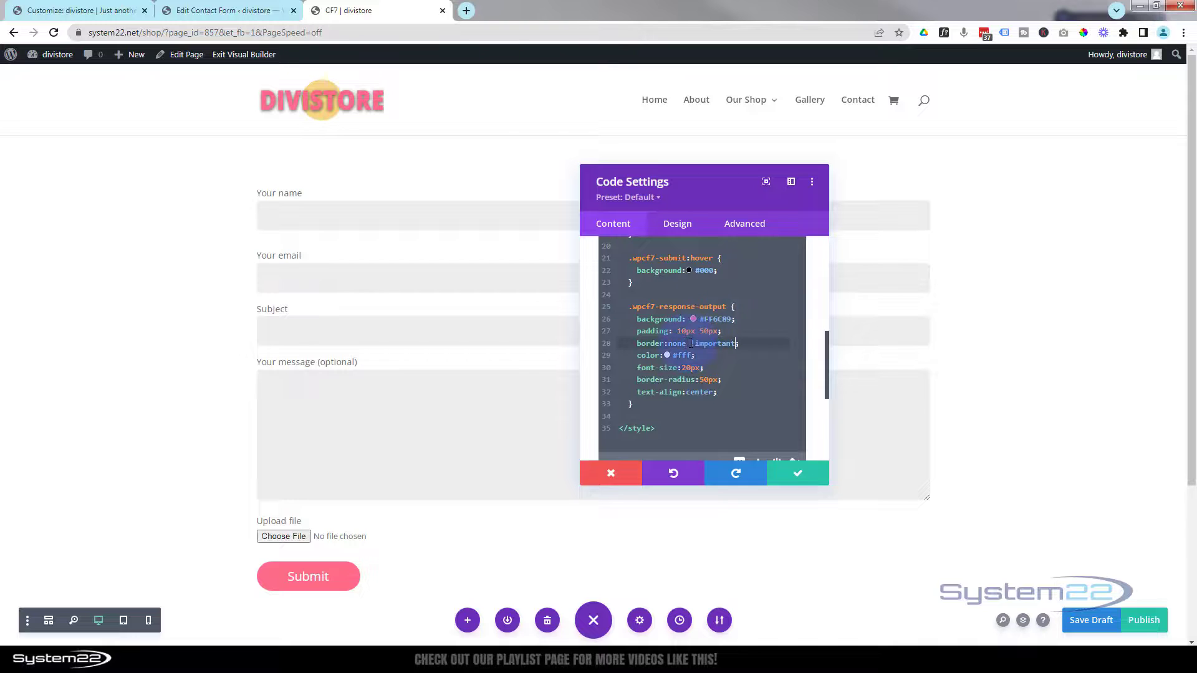
left_click_drag(691, 343, 738, 344)
key("ctrl+c")
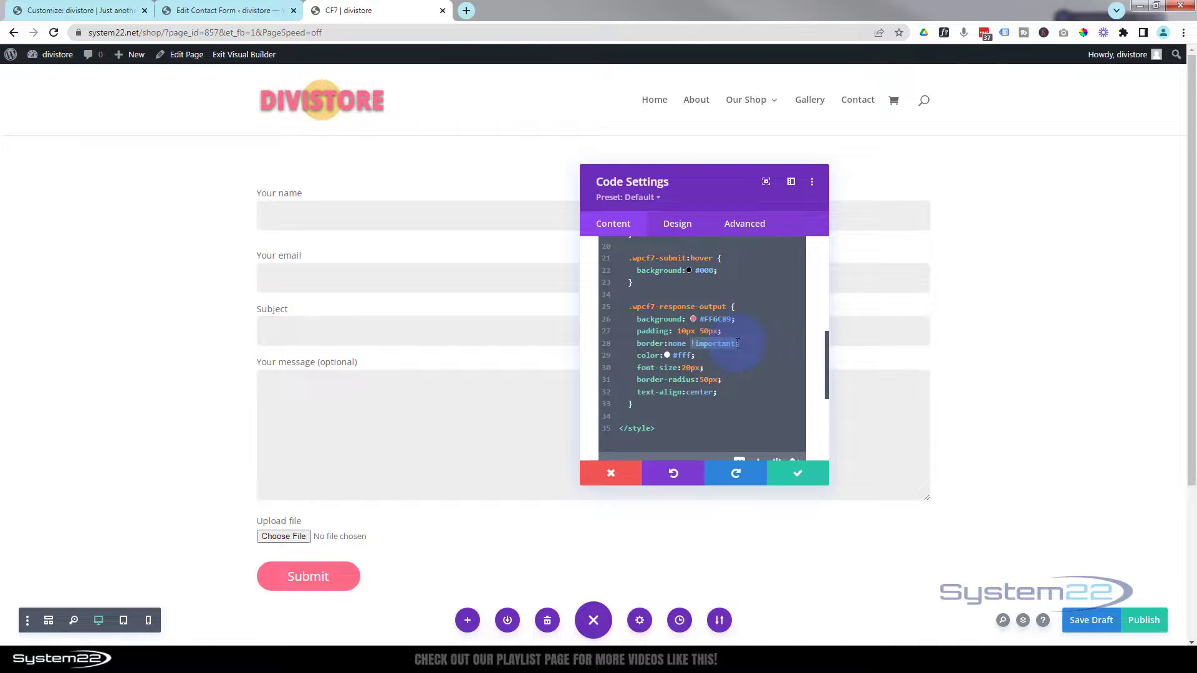
left_click(720, 331)
key("ctrl+v")
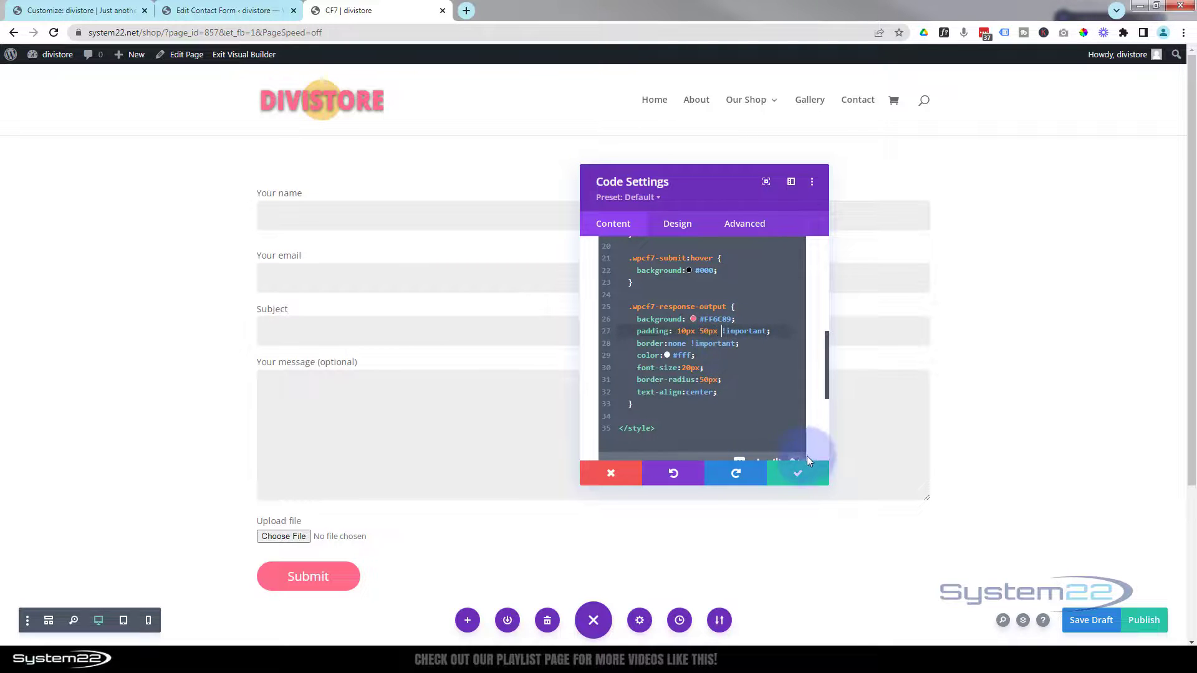
- Apply the CSS, save the page as a draft, and exit the Visual Builder
left_click(804, 479)
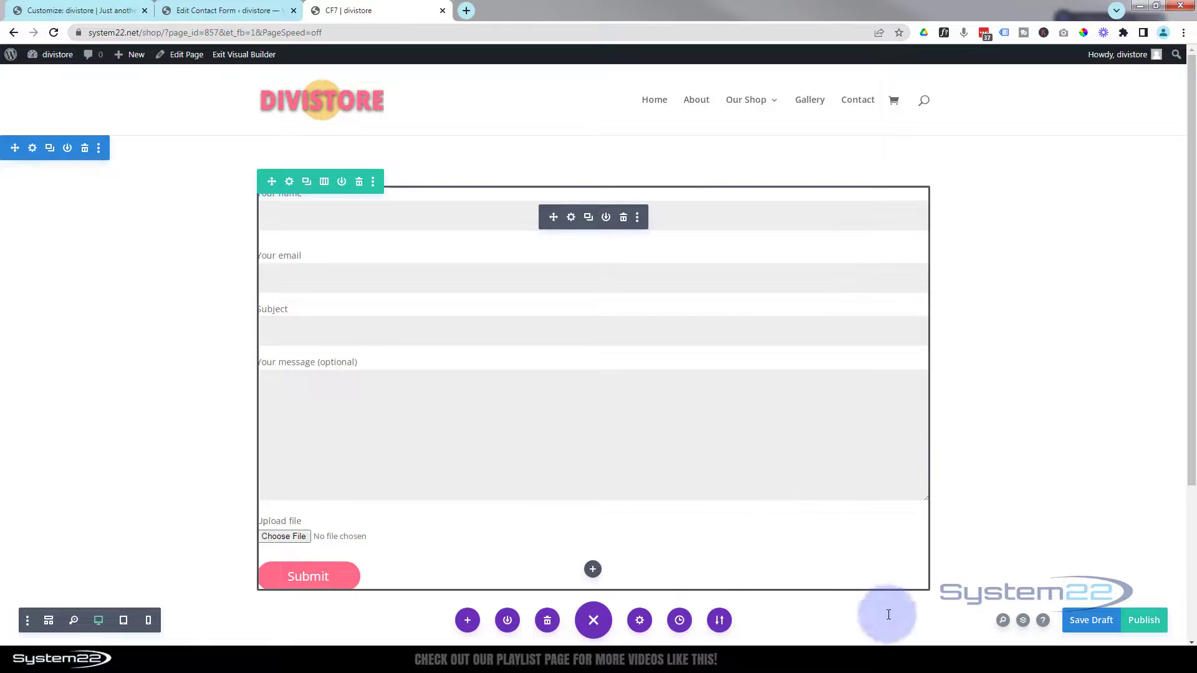
left_click(1091, 620)
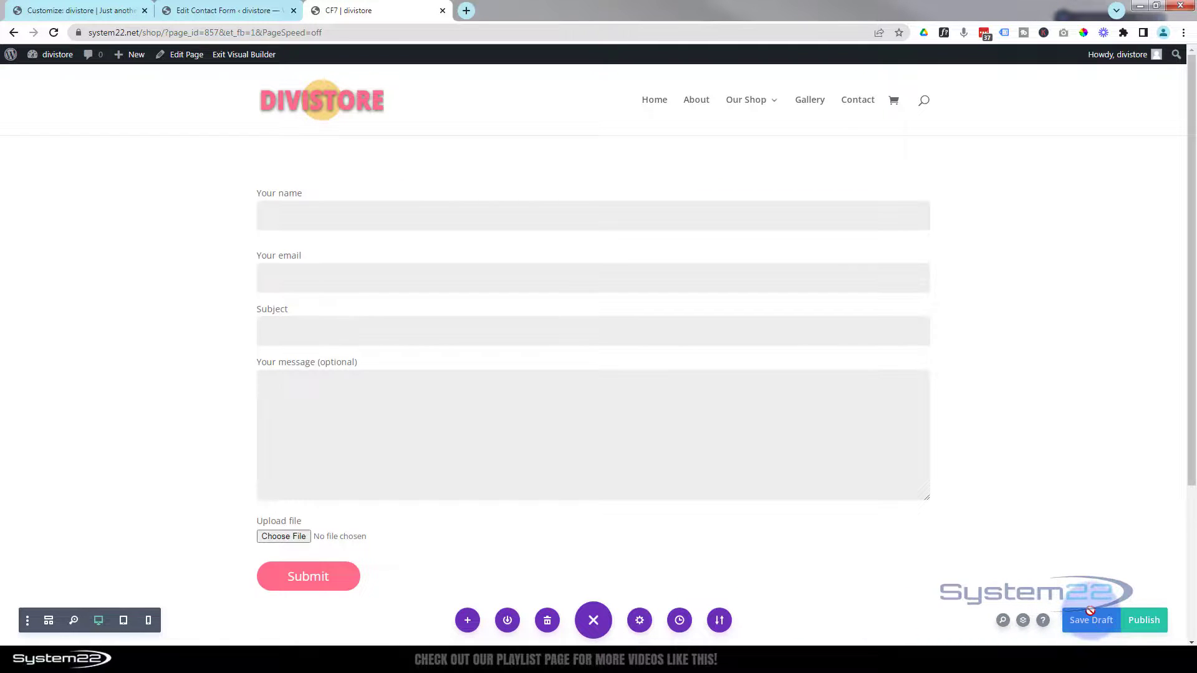
left_click(227, 56)
- Fill in a test name, an e-mail, subject 'Your' and message 'Here it is!' on the live form
left_click(289, 215)
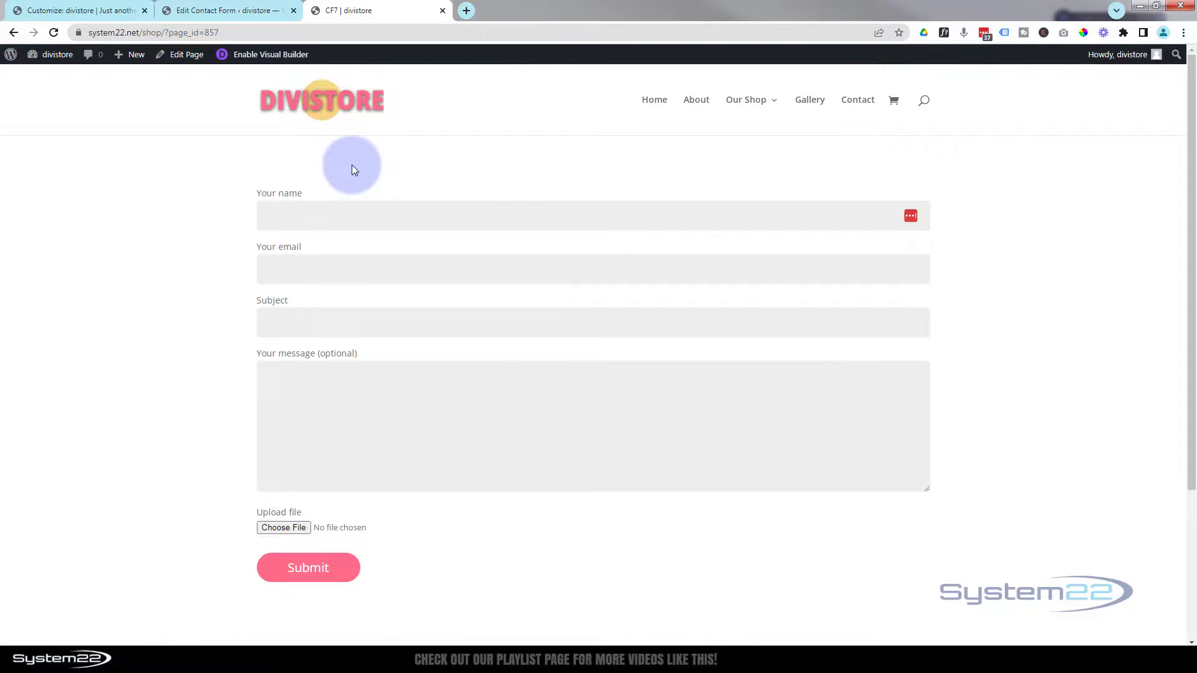
type("Jamie")
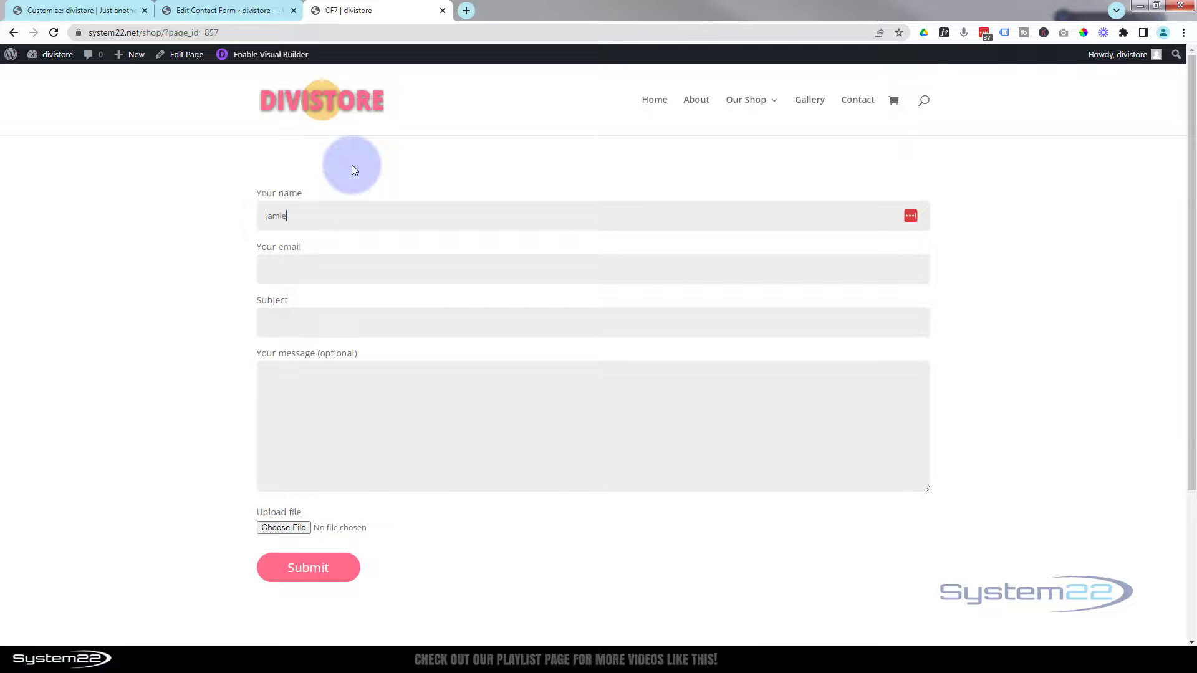
left_click(293, 275)
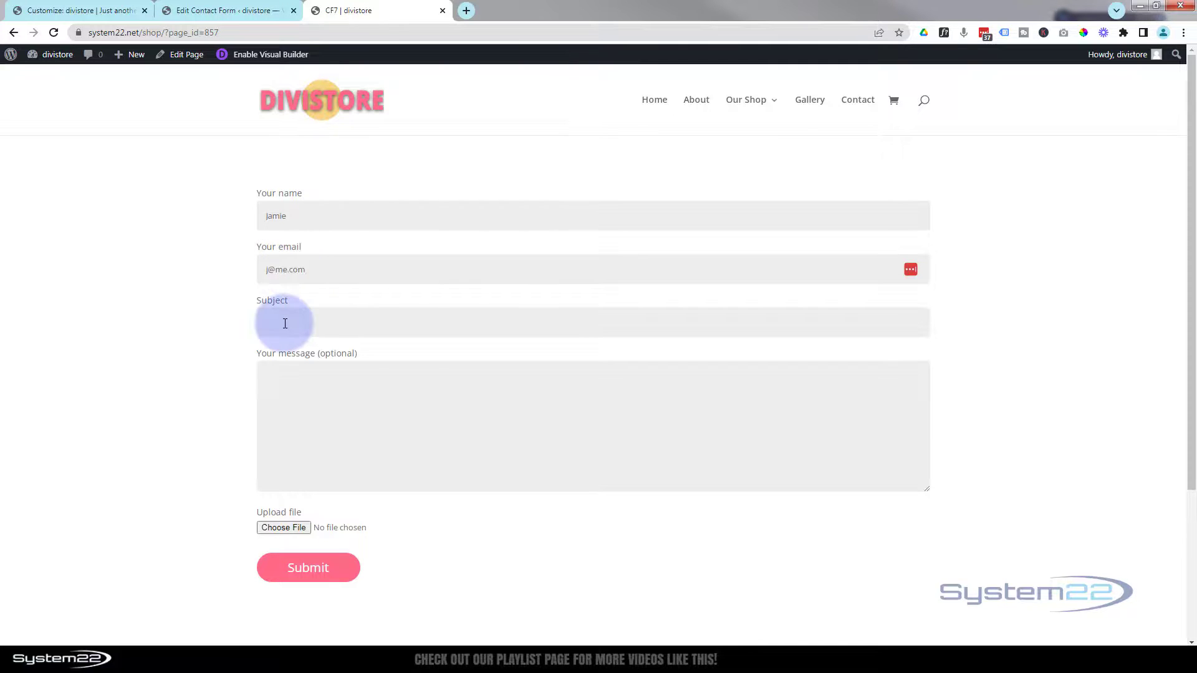
left_click(285, 324)
type("Your file")
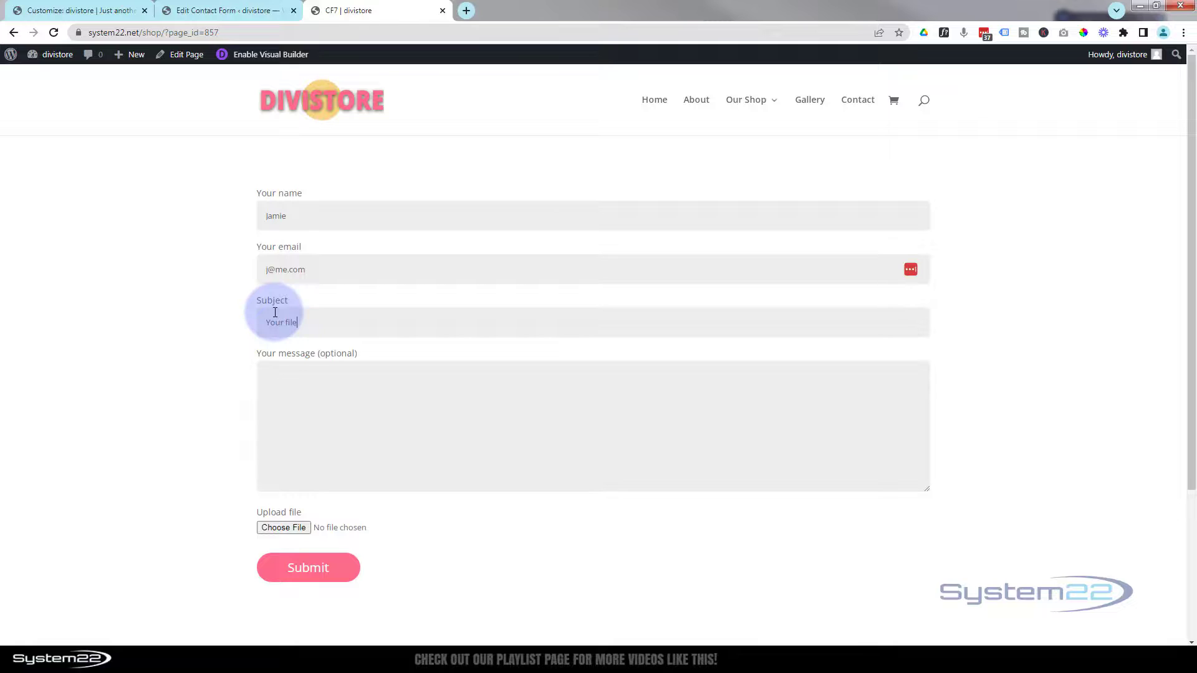
key("Tab")
type("Here it is!")
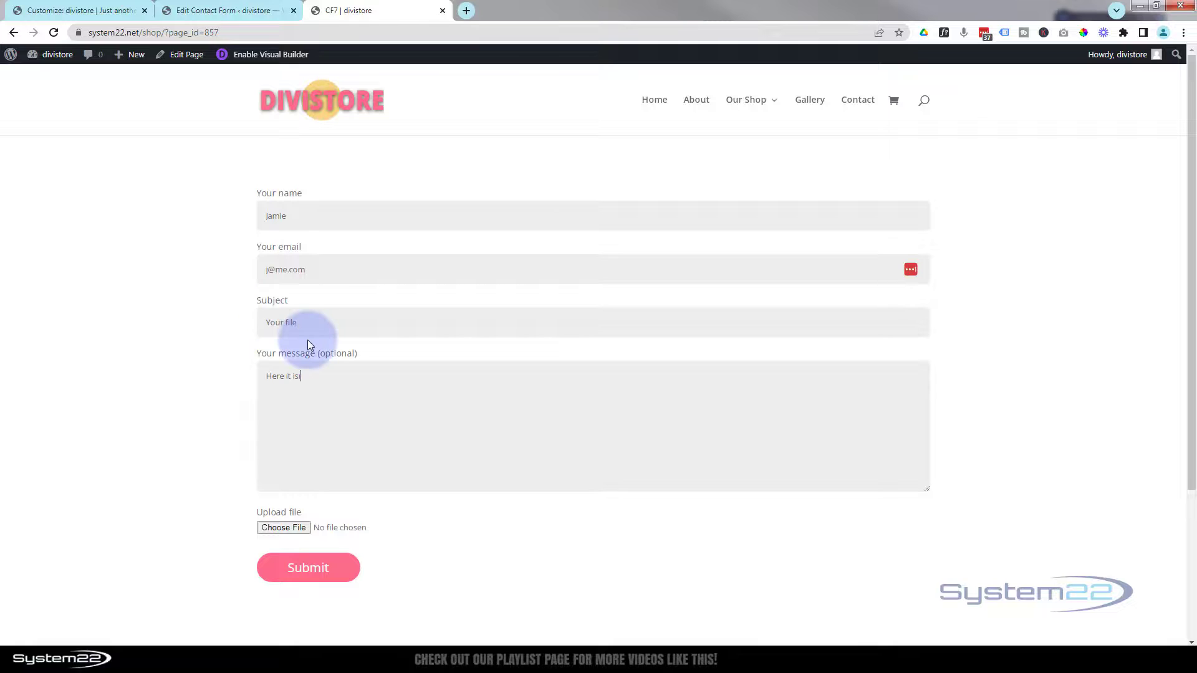
- Attach the Divi-Mastery hover effects image, submit the form, then go back to the Edit Contact Form tab
left_click(293, 527)
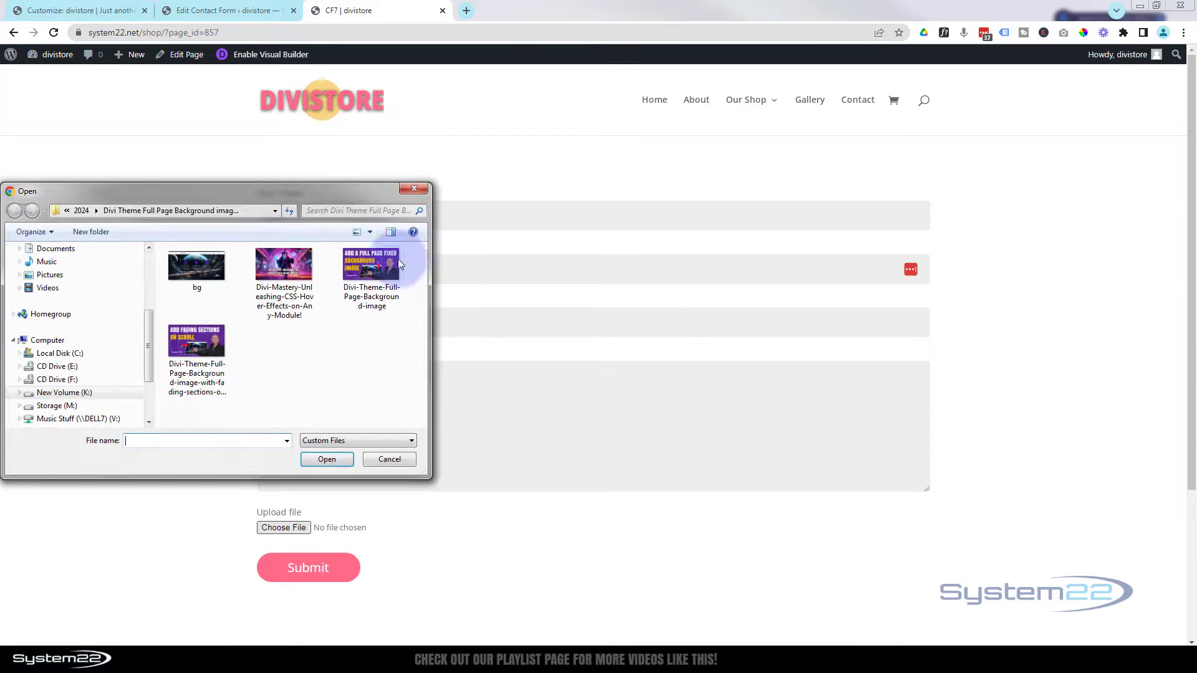
left_click(307, 273)
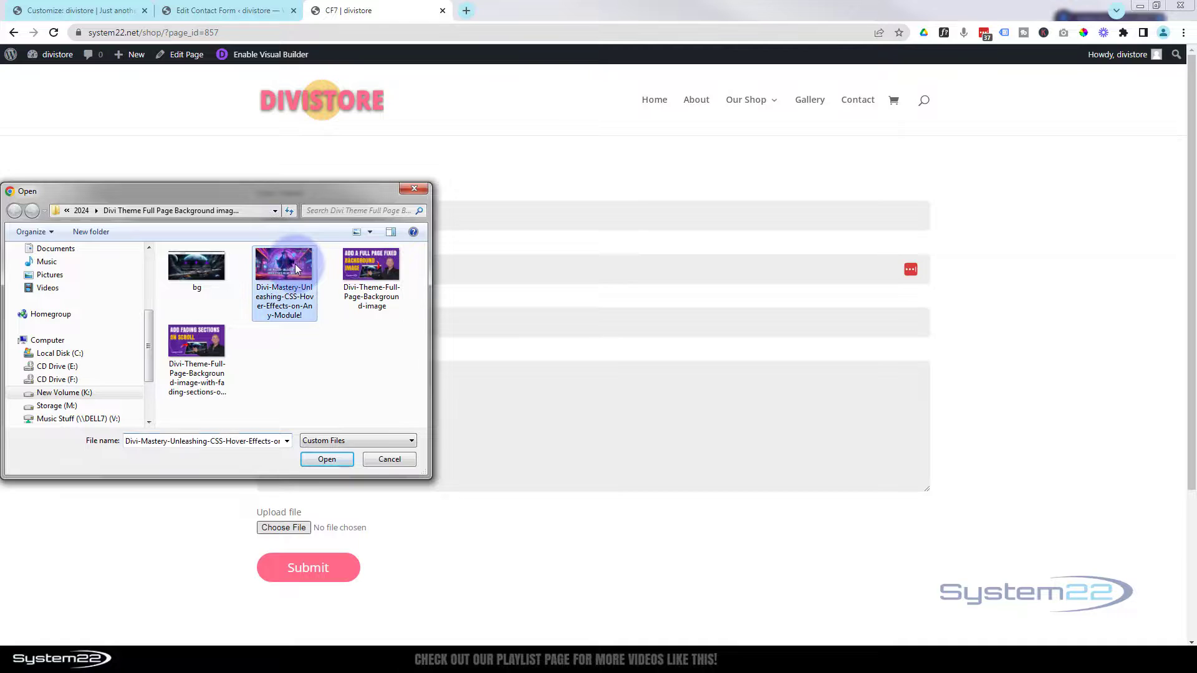
left_click(331, 459)
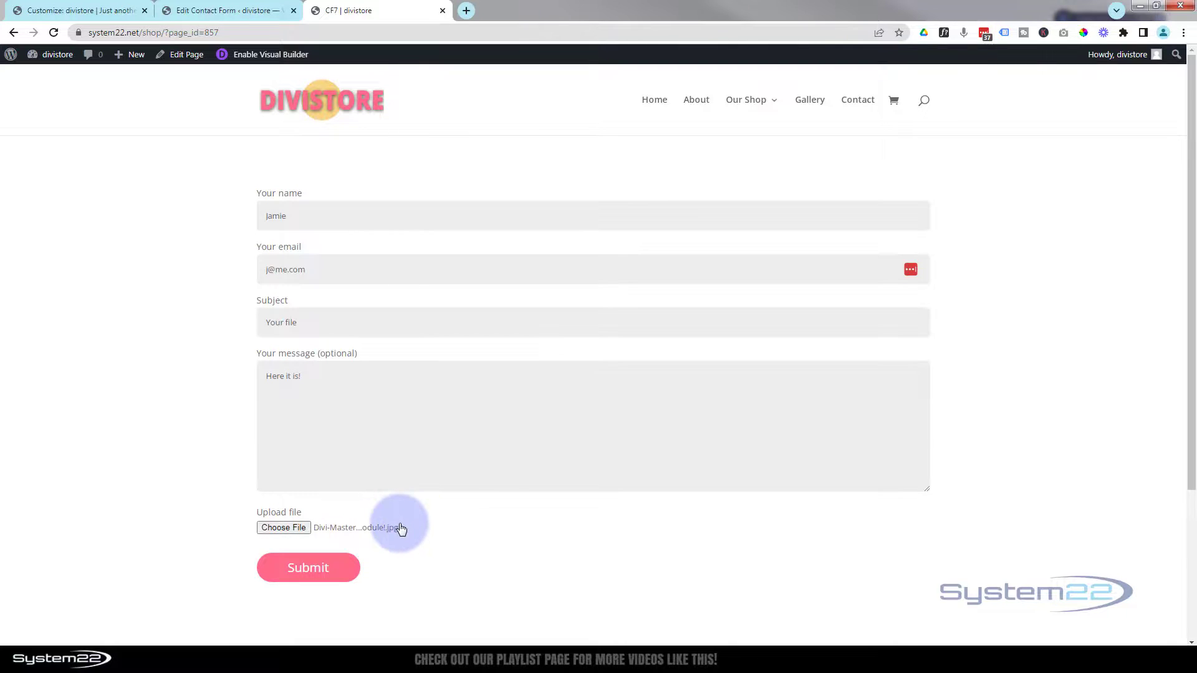
left_click(313, 566)
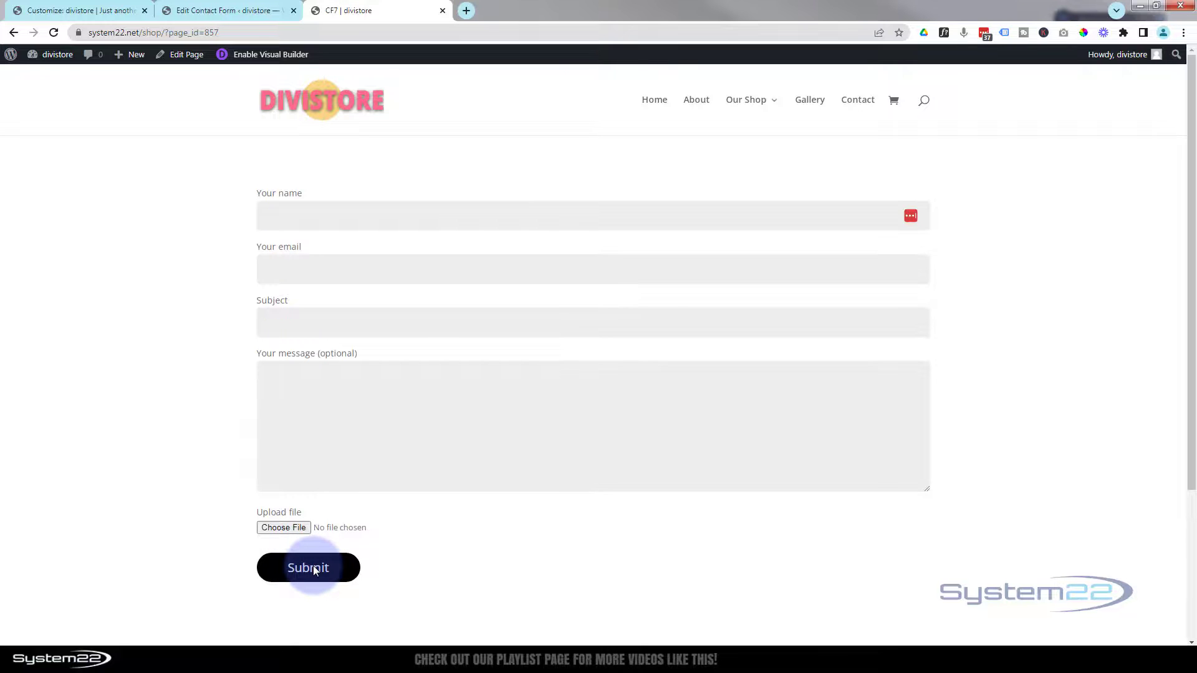
scroll(206, 489, "down", 3)
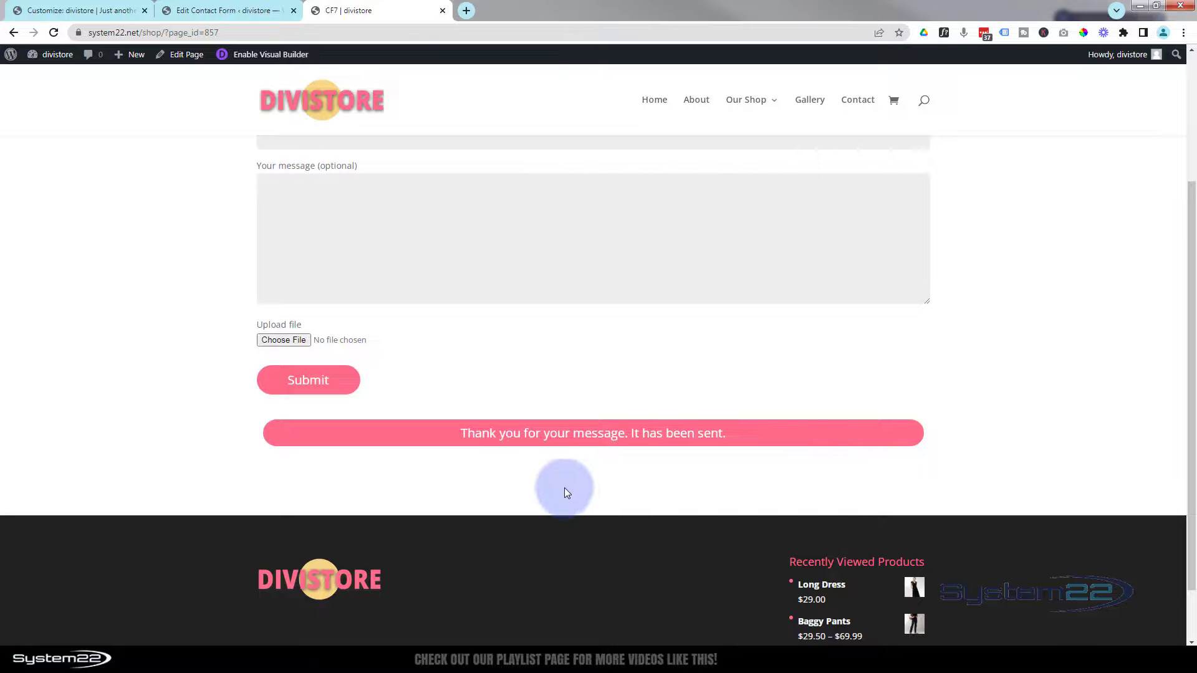
scroll(497, 361, "up", 3)
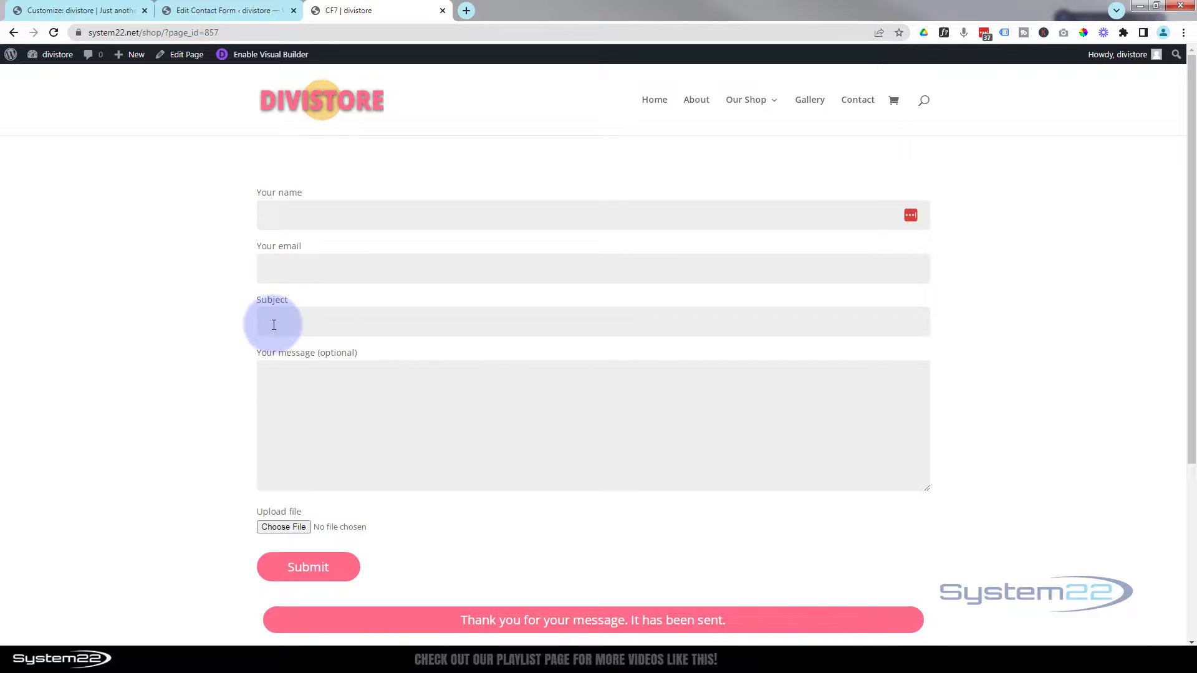
left_click(293, 214)
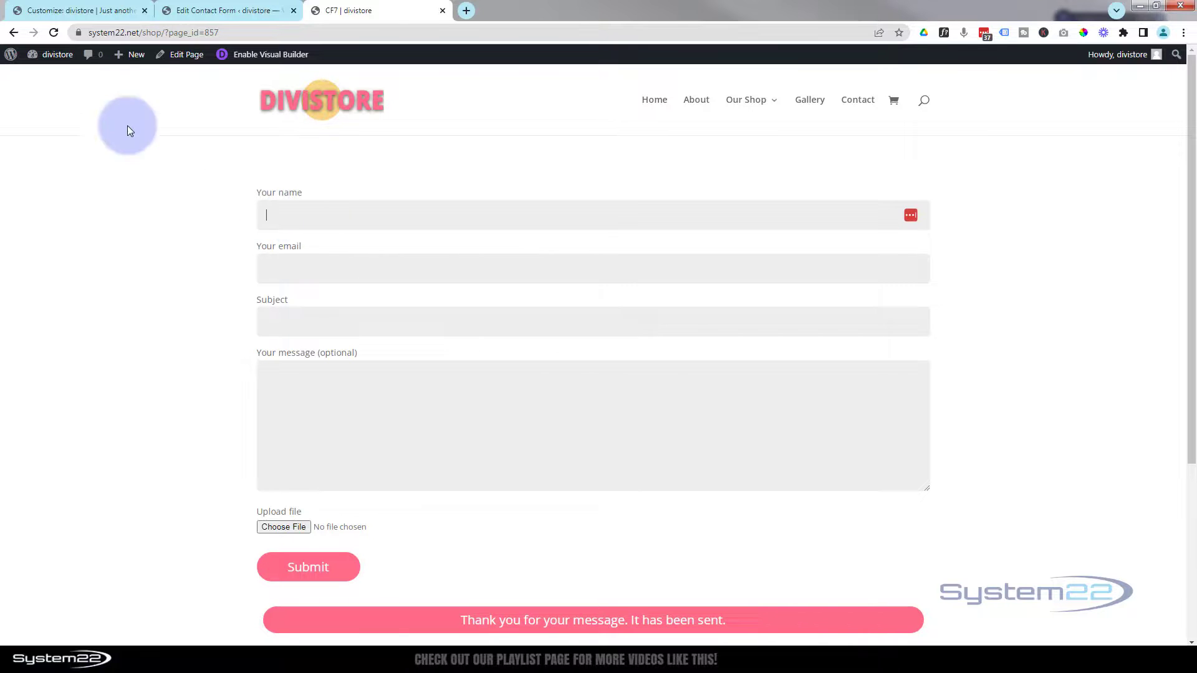
left_click(222, 11)
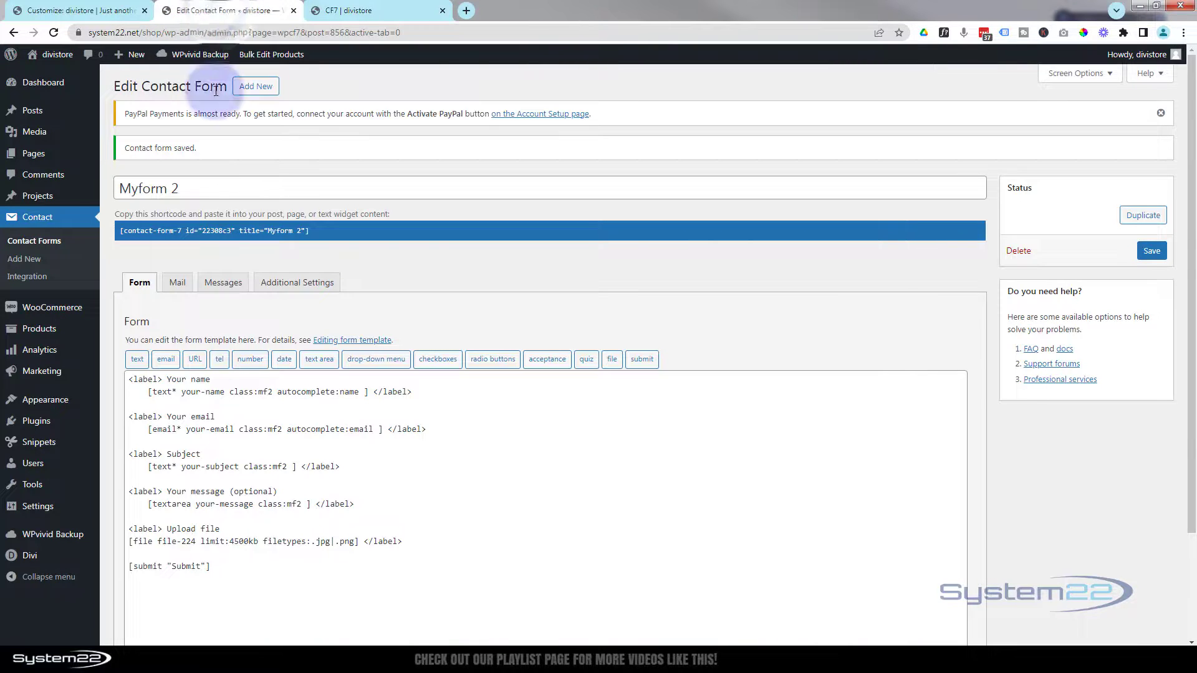
- Give the name tag the placeholder "Your Name"
left_click(365, 393)
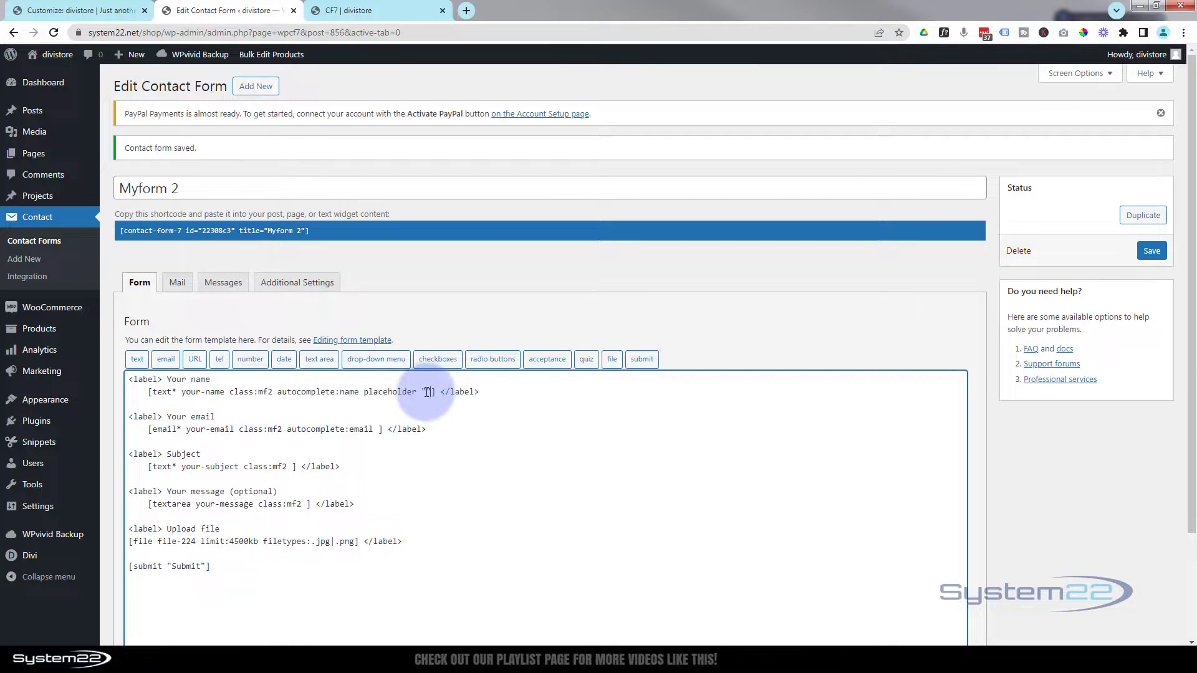
left_click(427, 392)
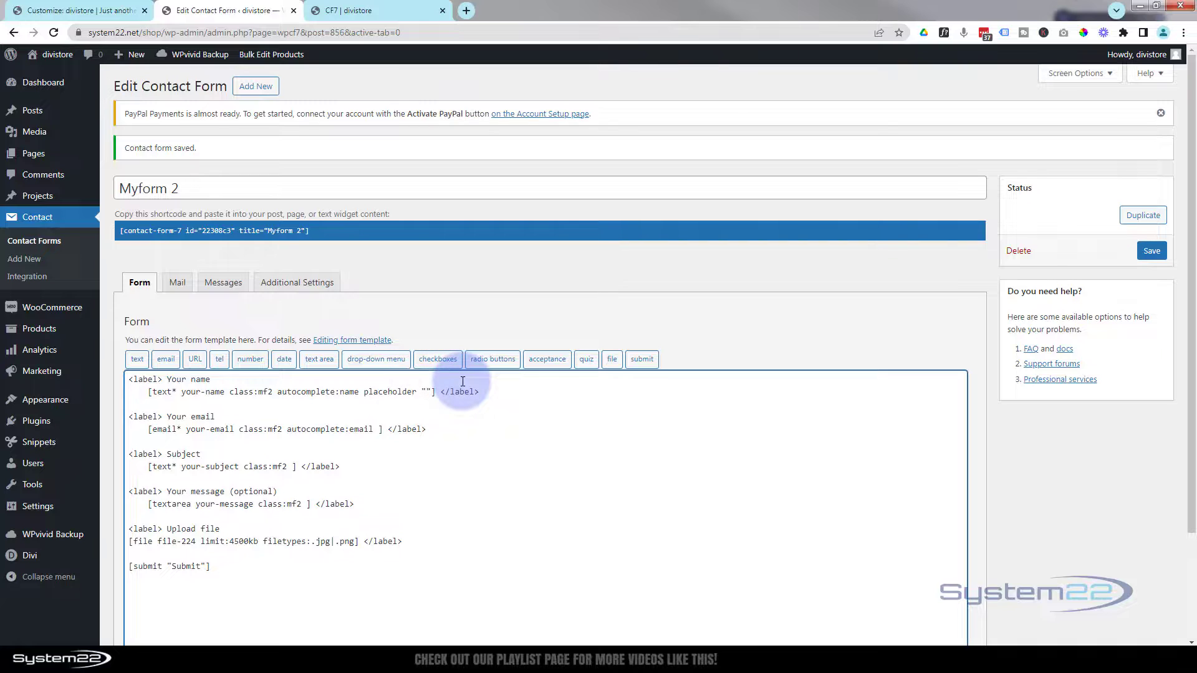
type("Your Name")
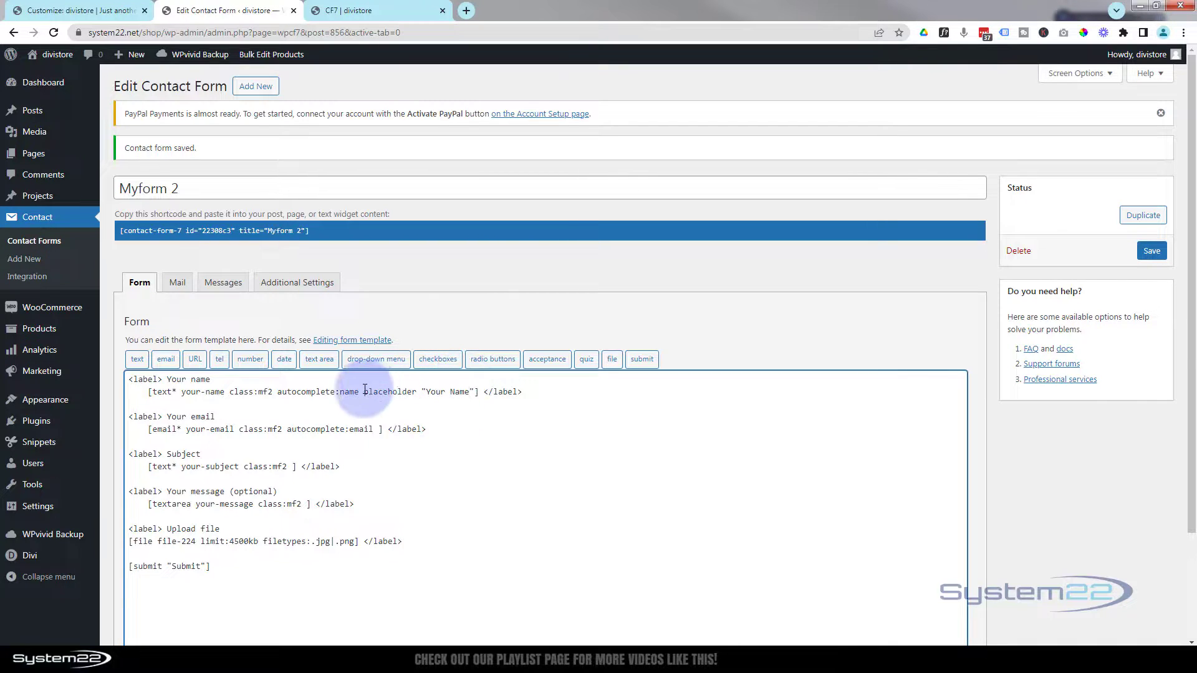
left_click_drag(364, 392, 474, 393)
key("ctrl+c")
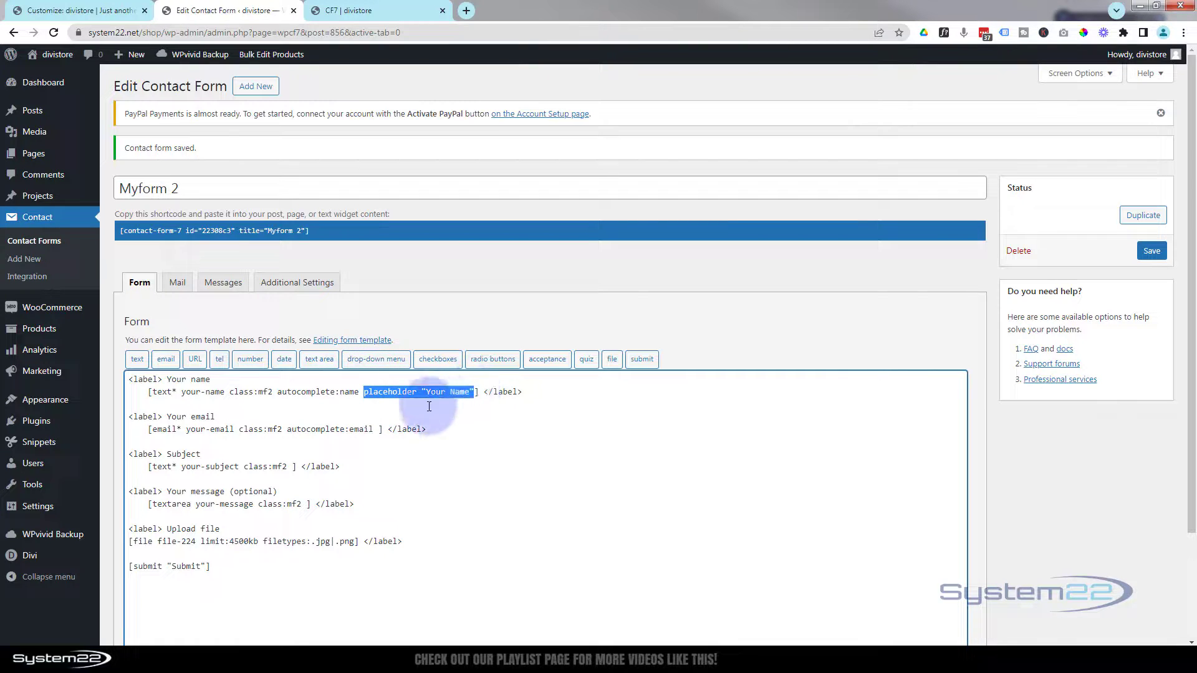
- Copy the placeholder option into the email, subject and message tags as "Email", "Subject" and "Message"
left_click(379, 430)
key("ctrl+v")
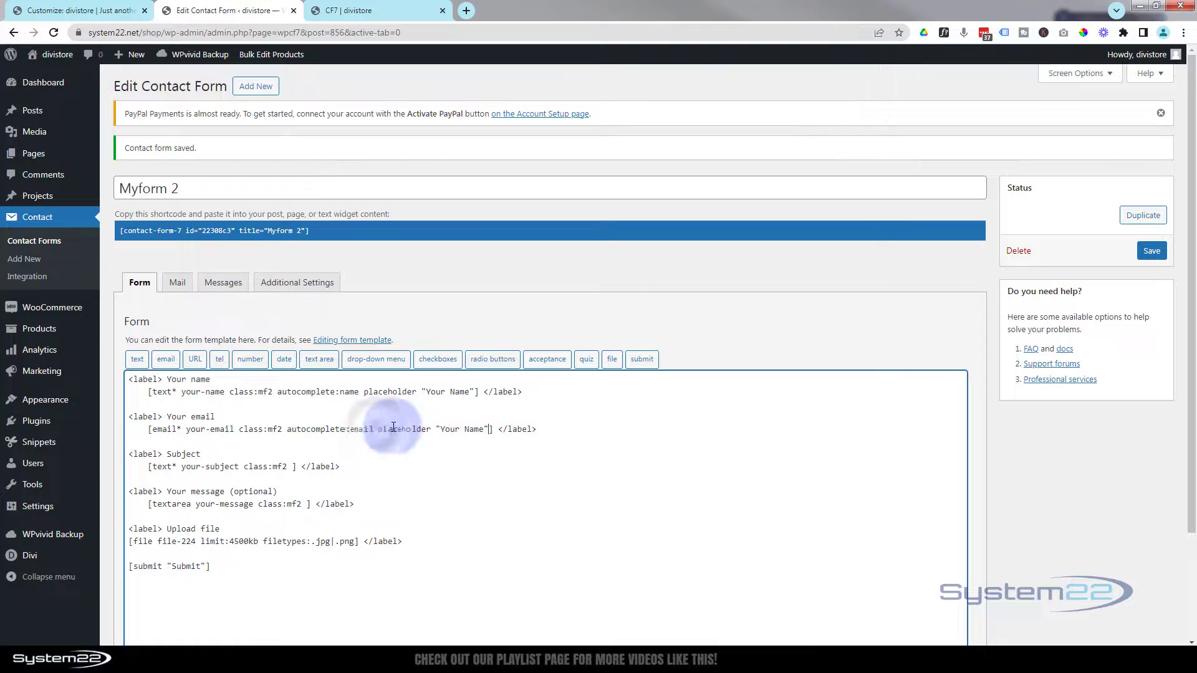
left_click_drag(441, 430, 478, 430)
type("Email")
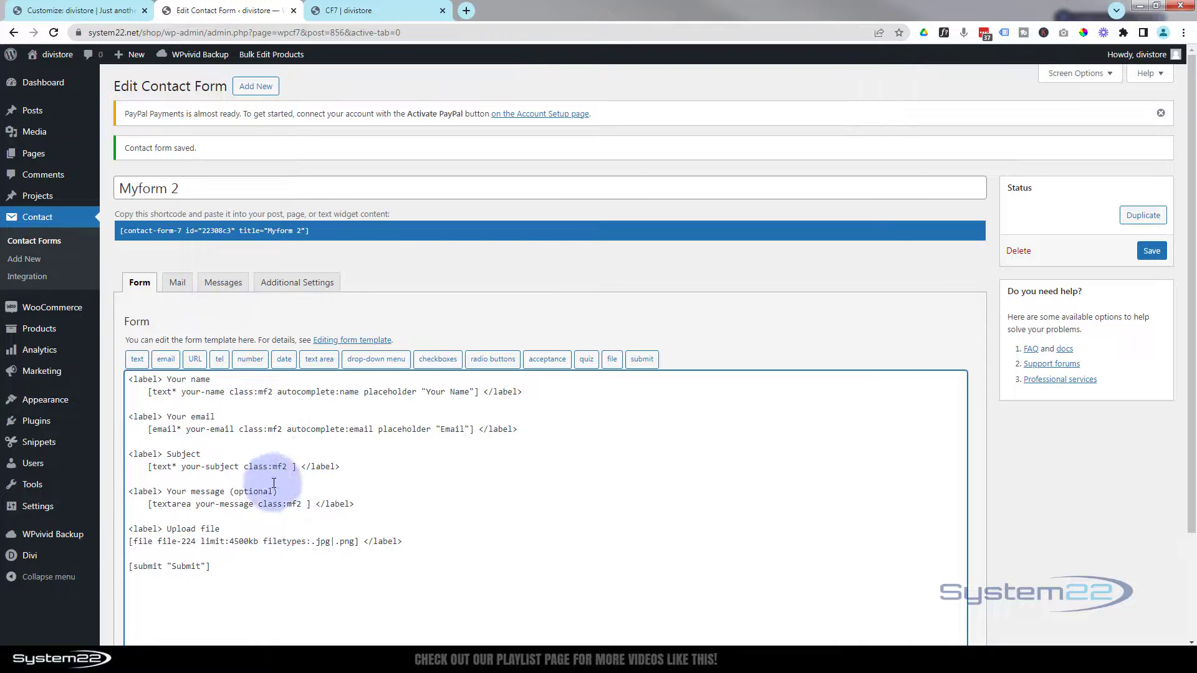
left_click(291, 466)
key("ctrl+v")
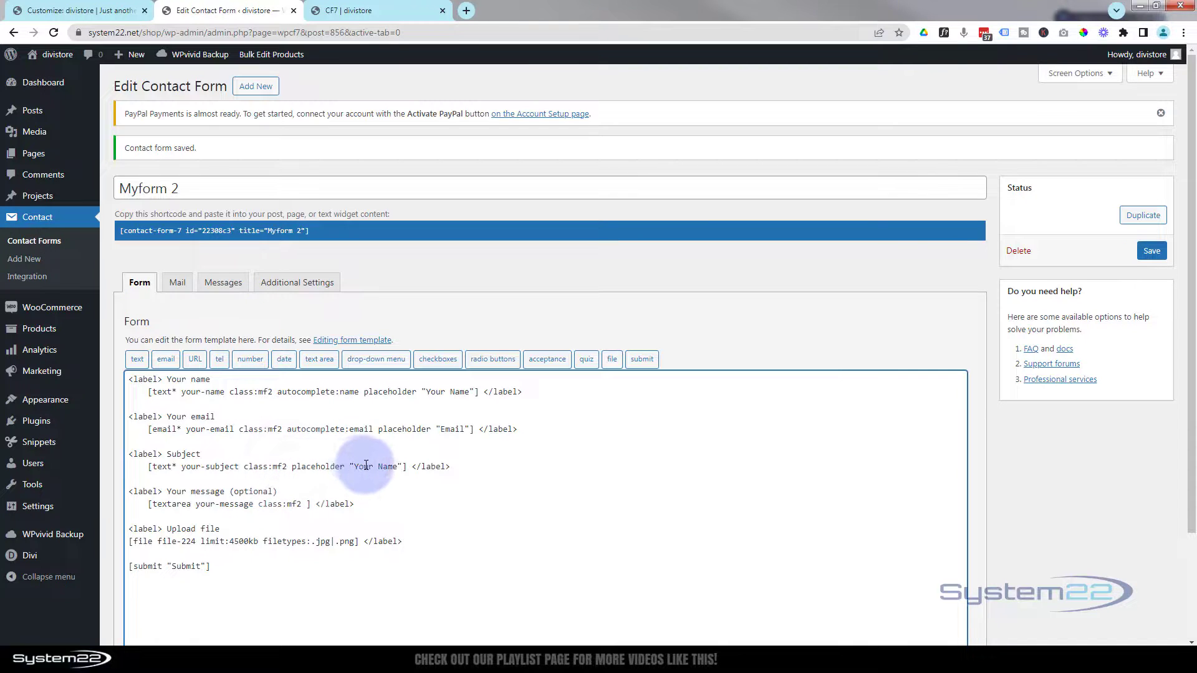
left_click_drag(354, 467, 397, 467)
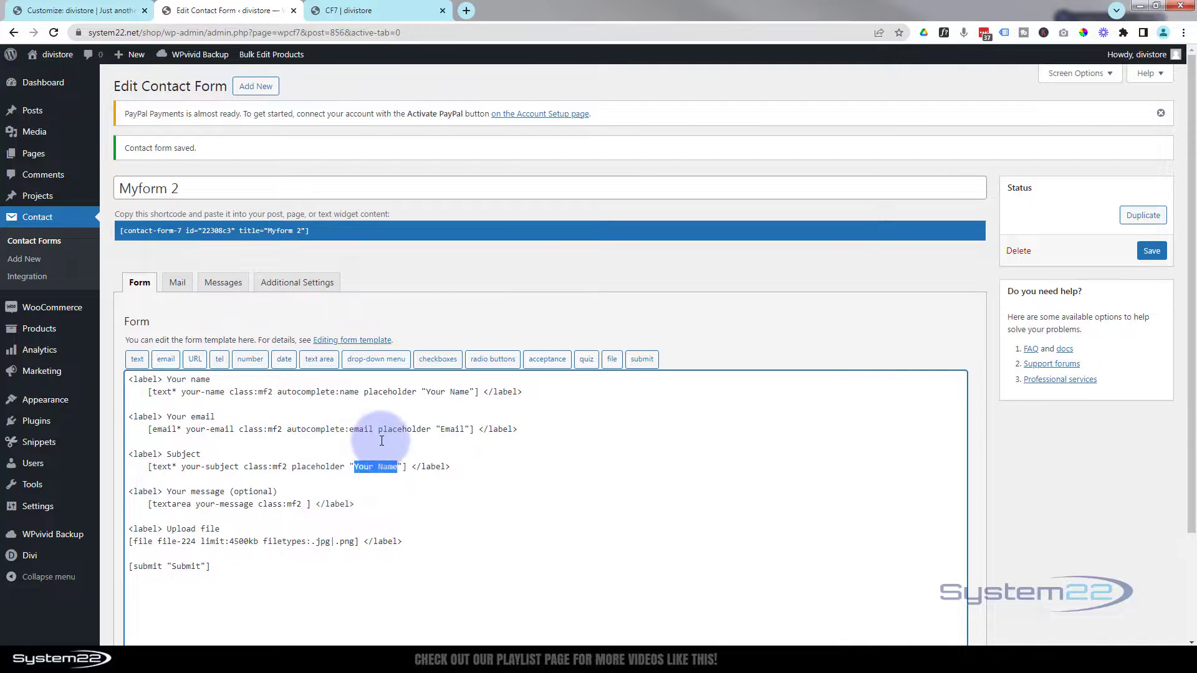
type("Subject")
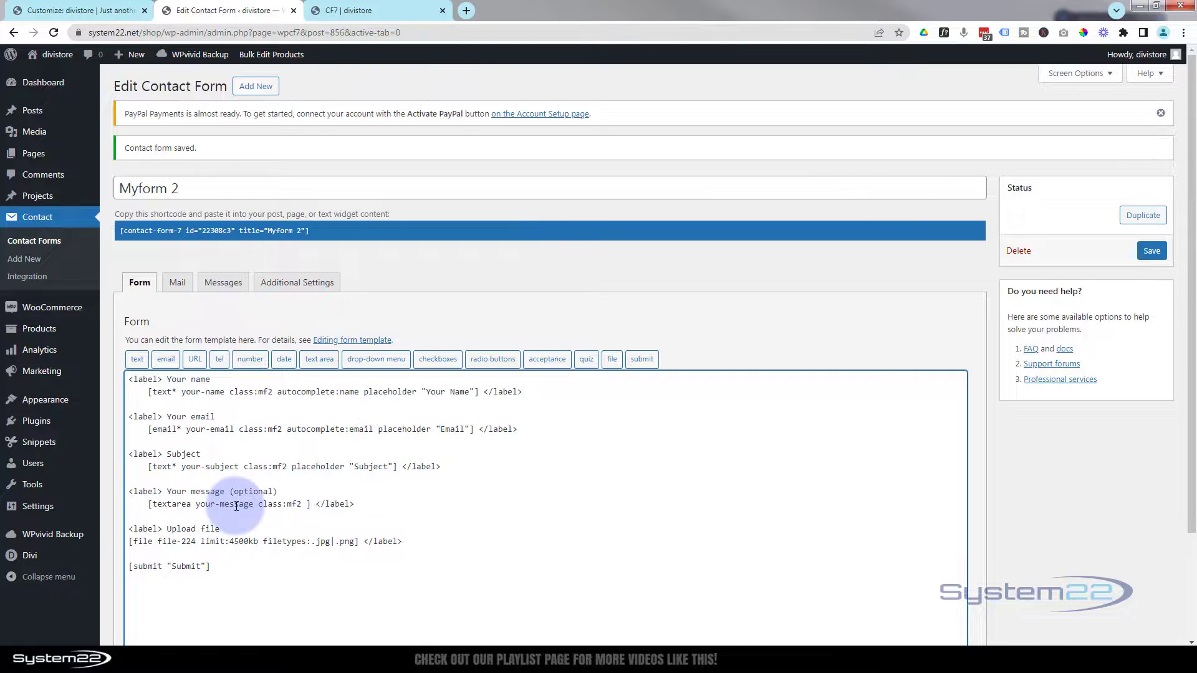
left_click(308, 504)
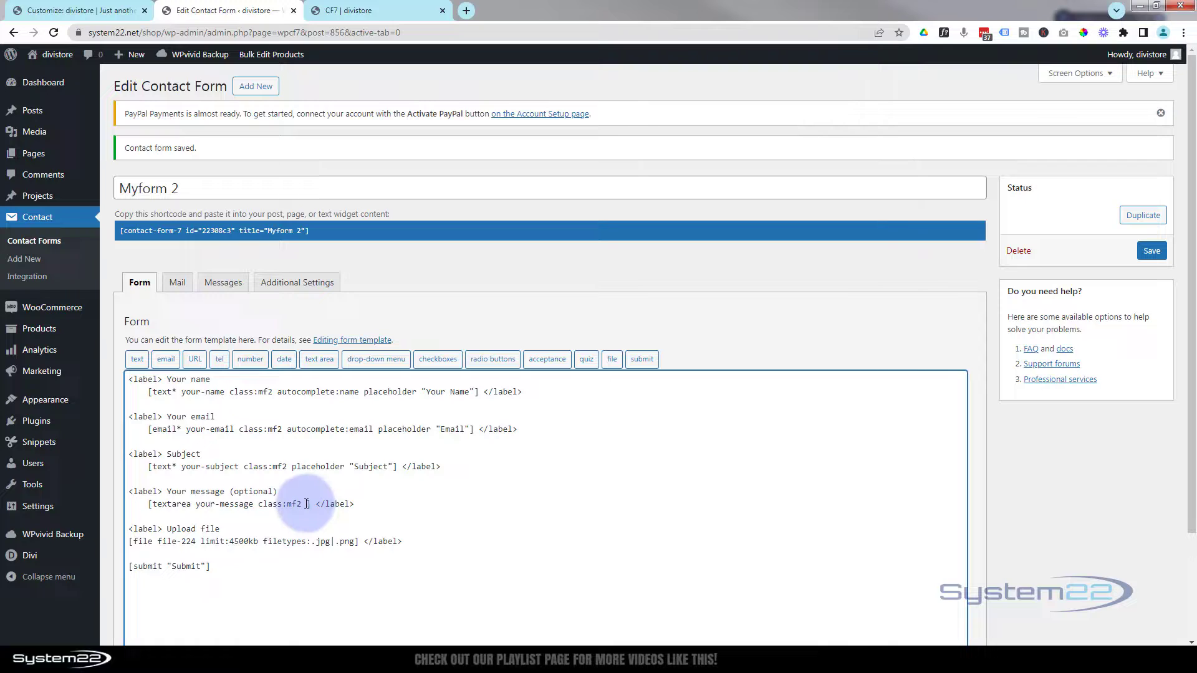
key("ctrl+v")
left_click_drag(369, 504, 412, 506)
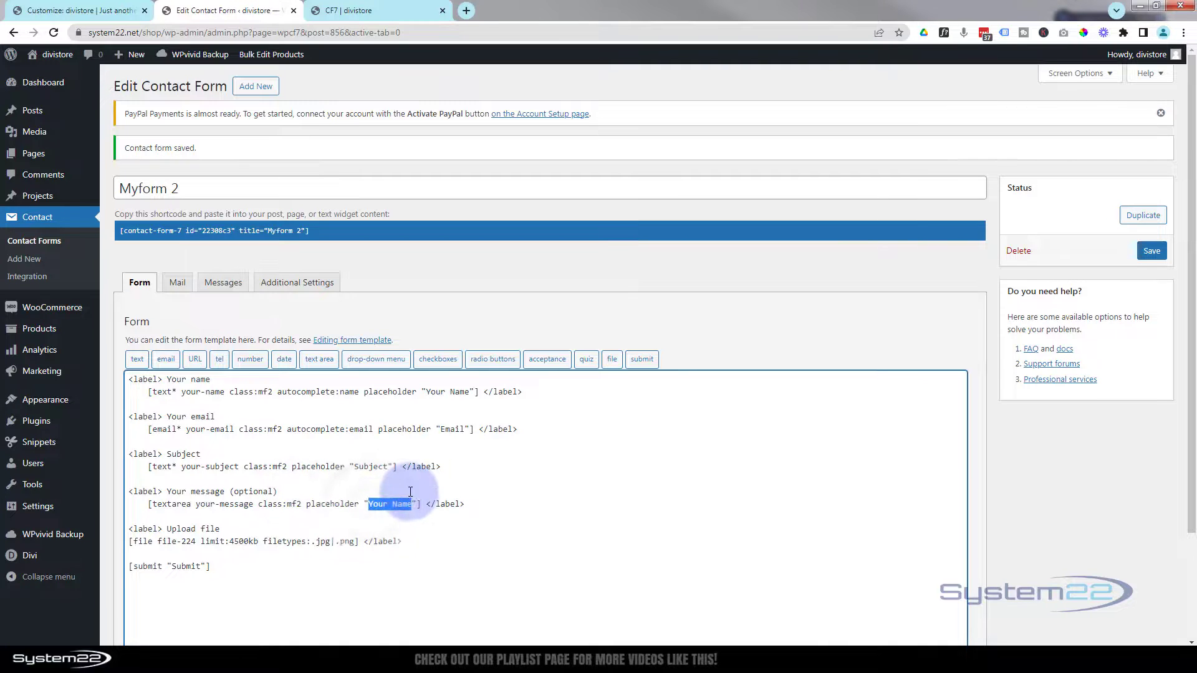
type("Messag")
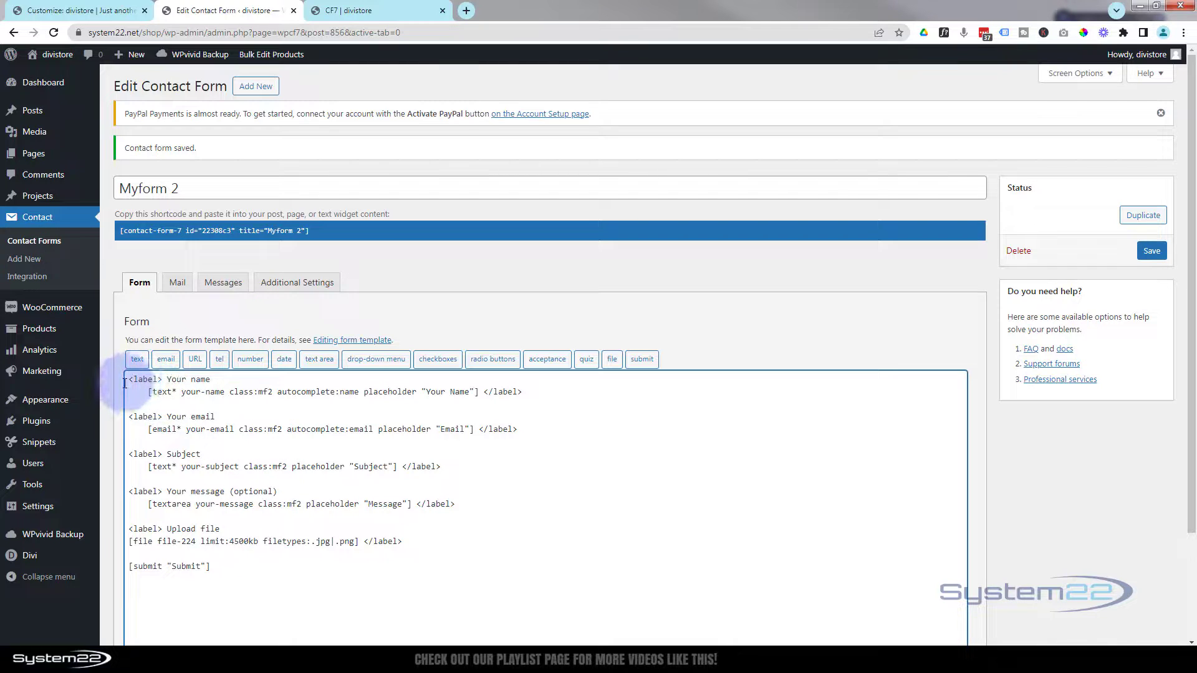
- Remove the label lines and closing </label> tags around the name and email fields
left_click_drag(127, 381, 238, 382)
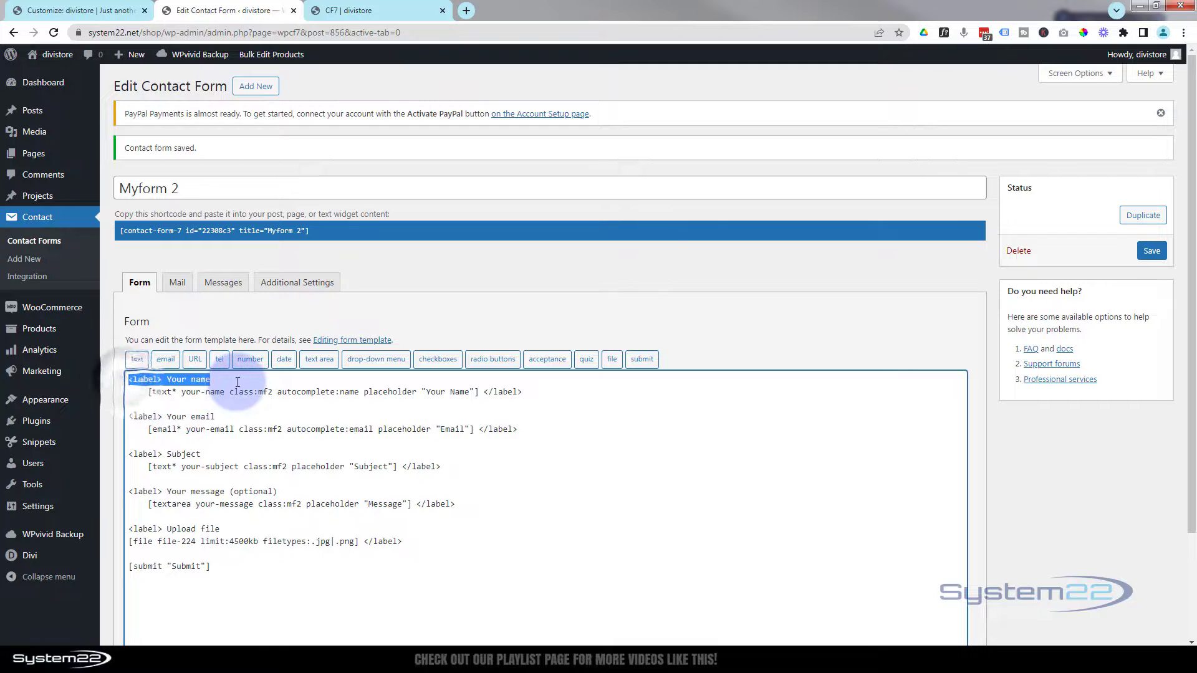
key("Delete")
left_click_drag(484, 392, 556, 400)
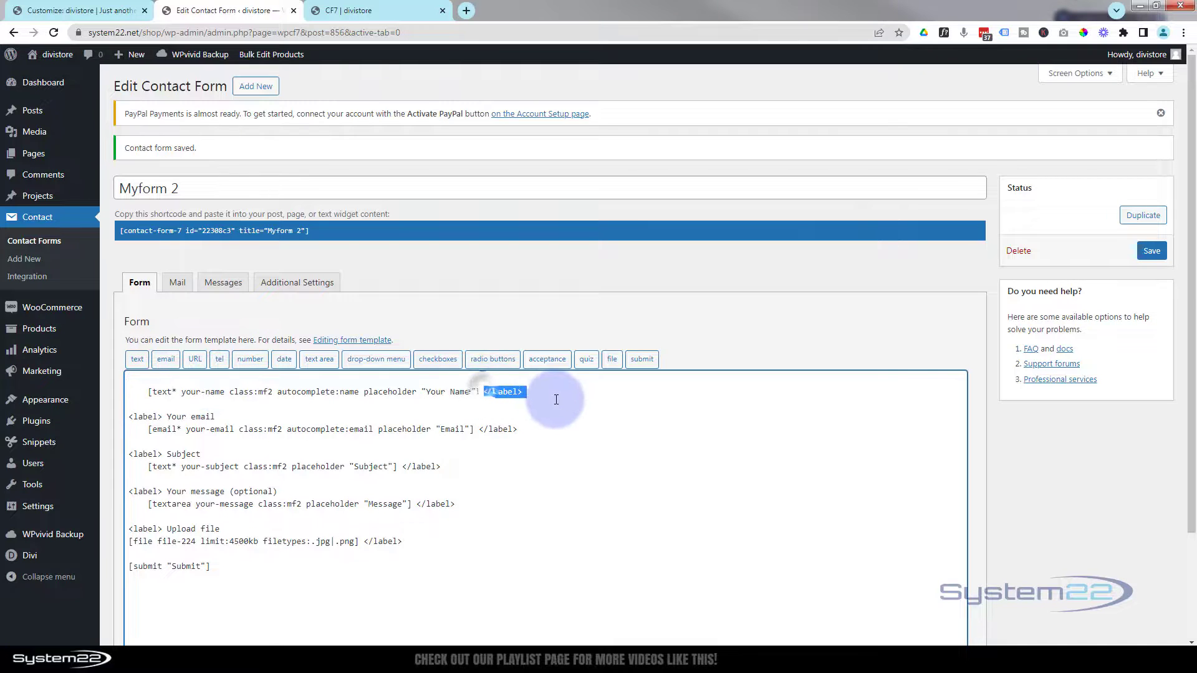
key("Delete")
key("Delete")
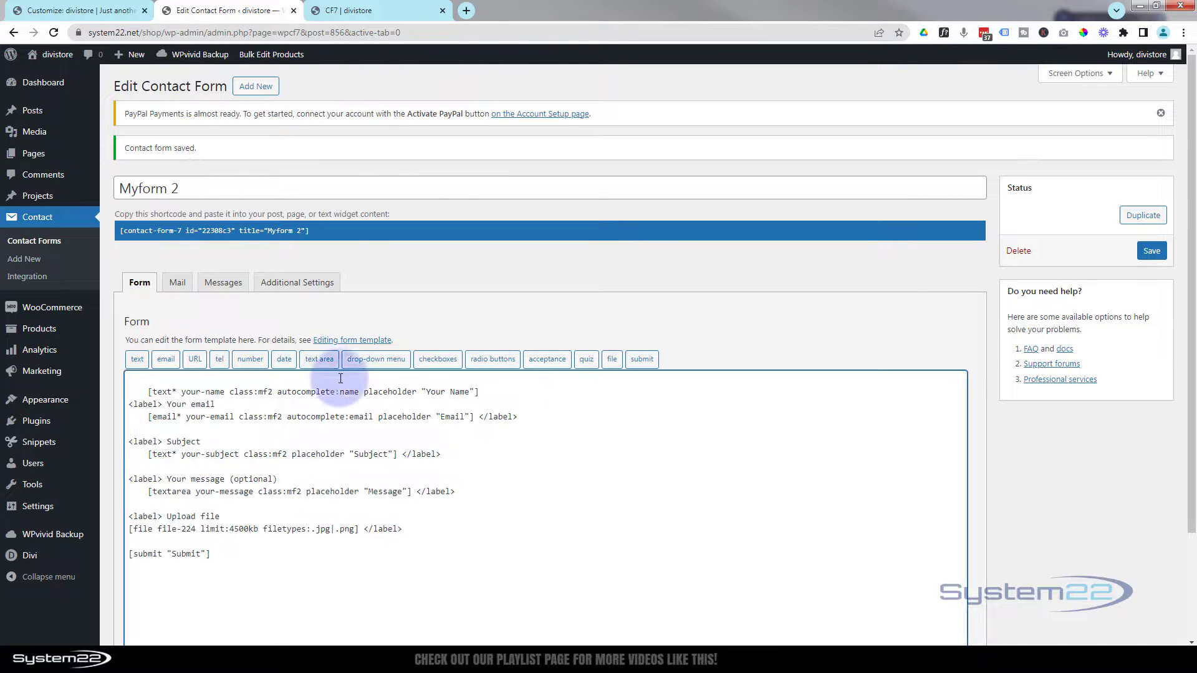
left_click_drag(216, 405, 122, 406)
key("Return")
left_click_drag(479, 429, 549, 430)
key("Delete")
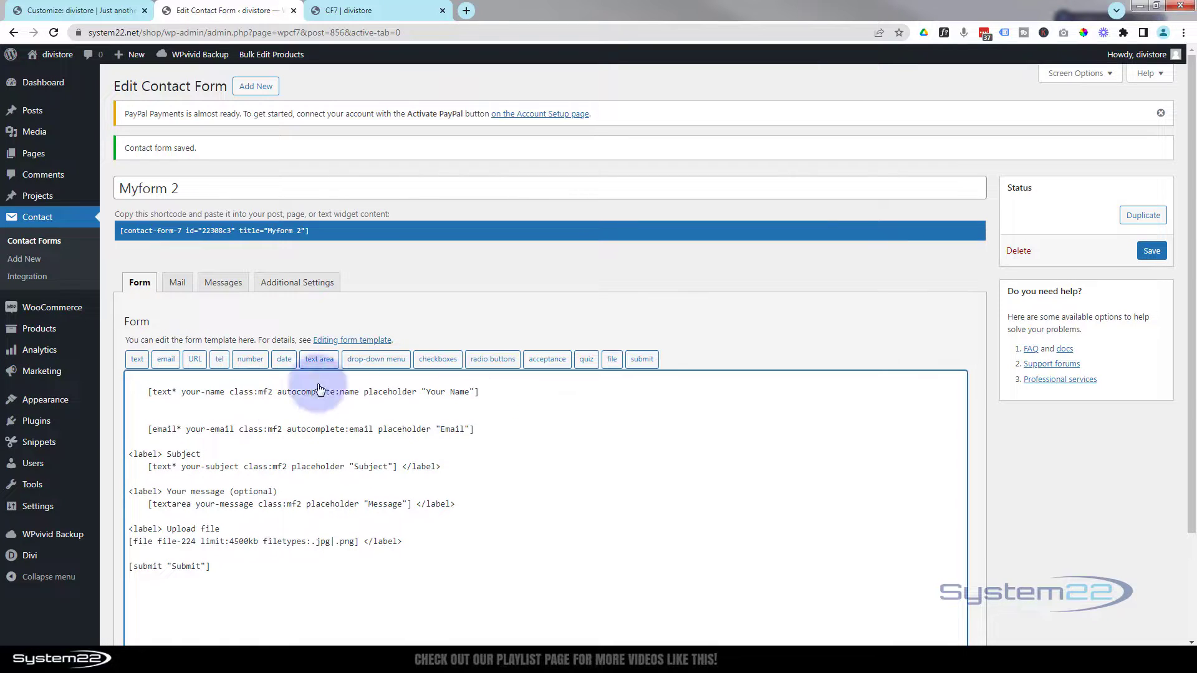
- Remove the Subject and Your message (optional) labels and their closing </label> tags
left_click_drag(201, 455, 301, 489)
key("Delete")
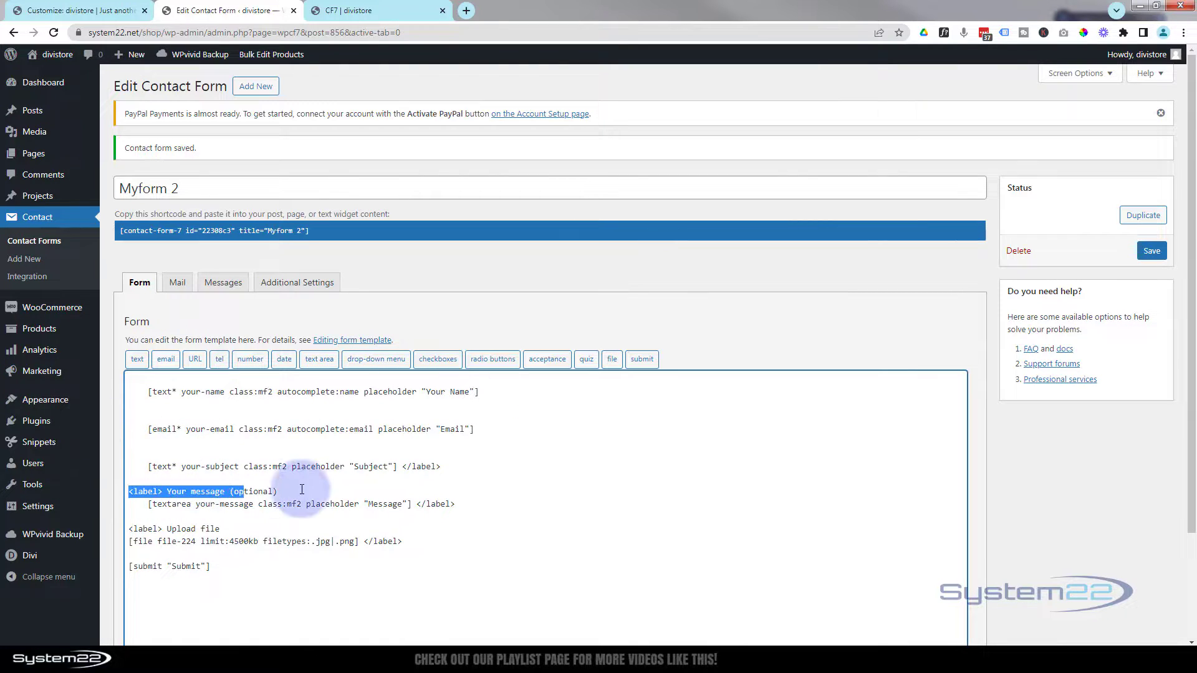
key("Delete")
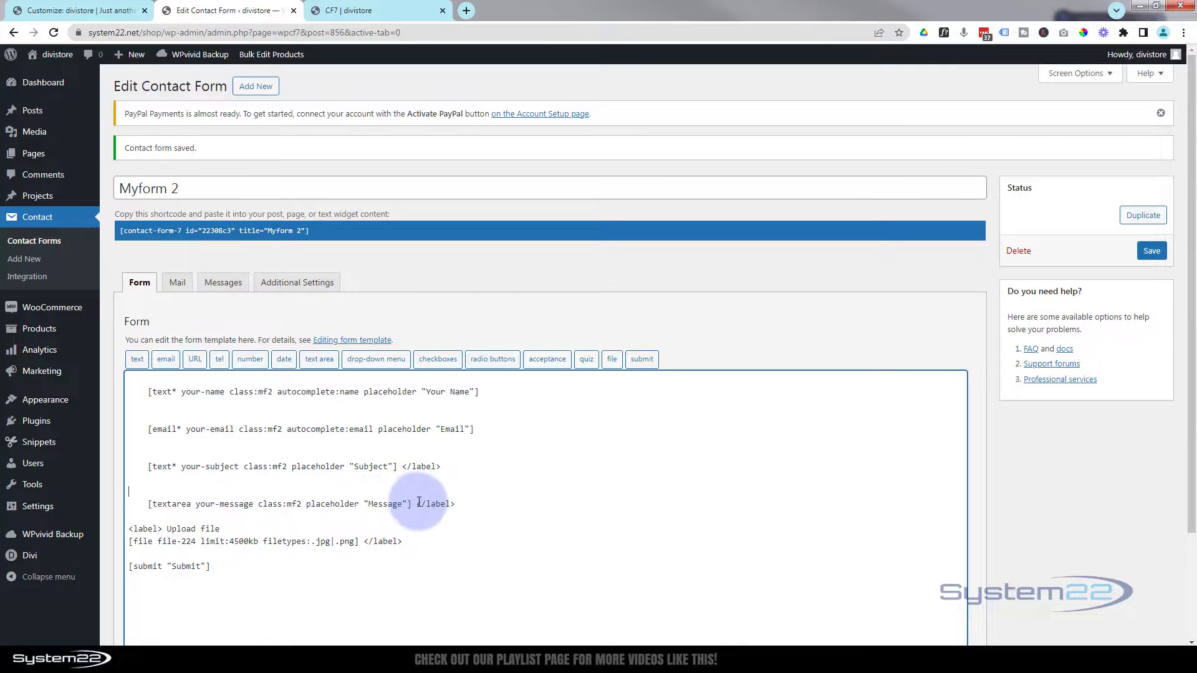
left_click_drag(416, 504, 471, 504)
key("Delete")
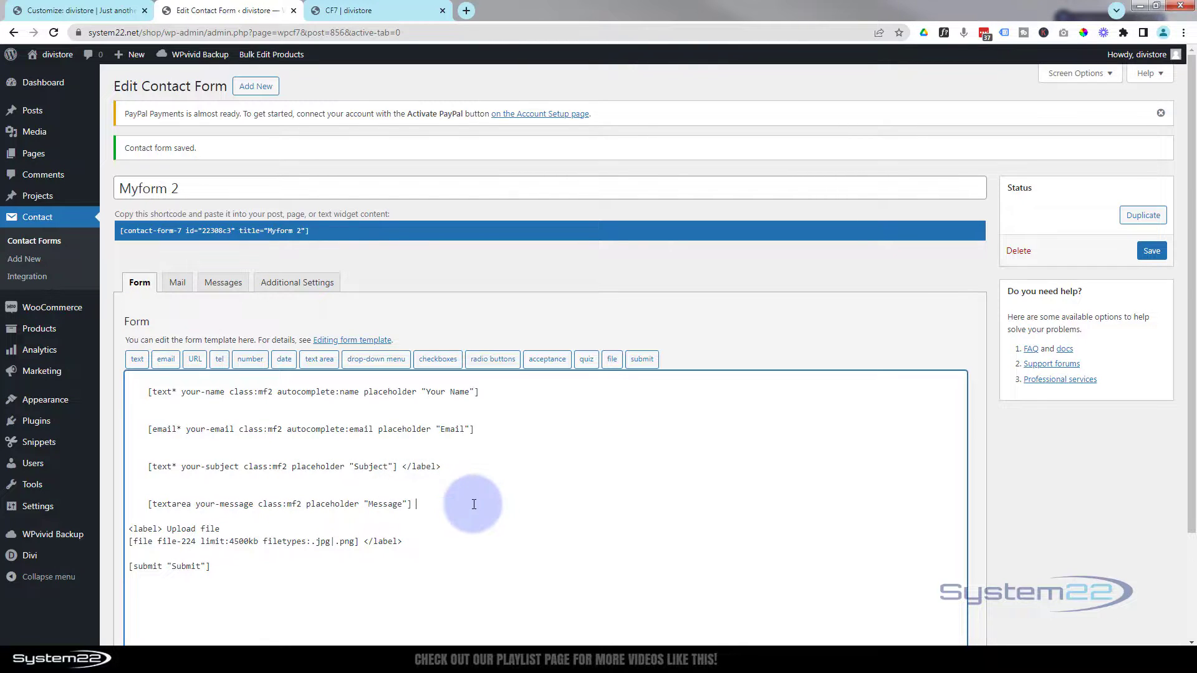
left_click_drag(401, 467, 475, 469)
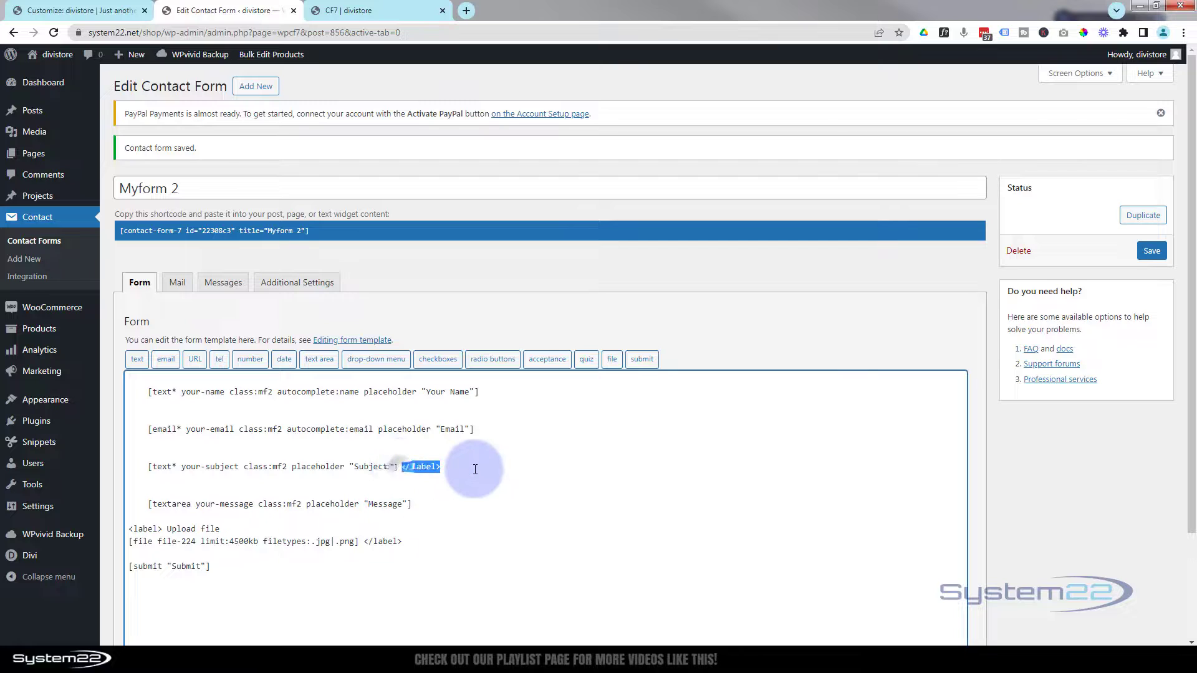
key("Delete")
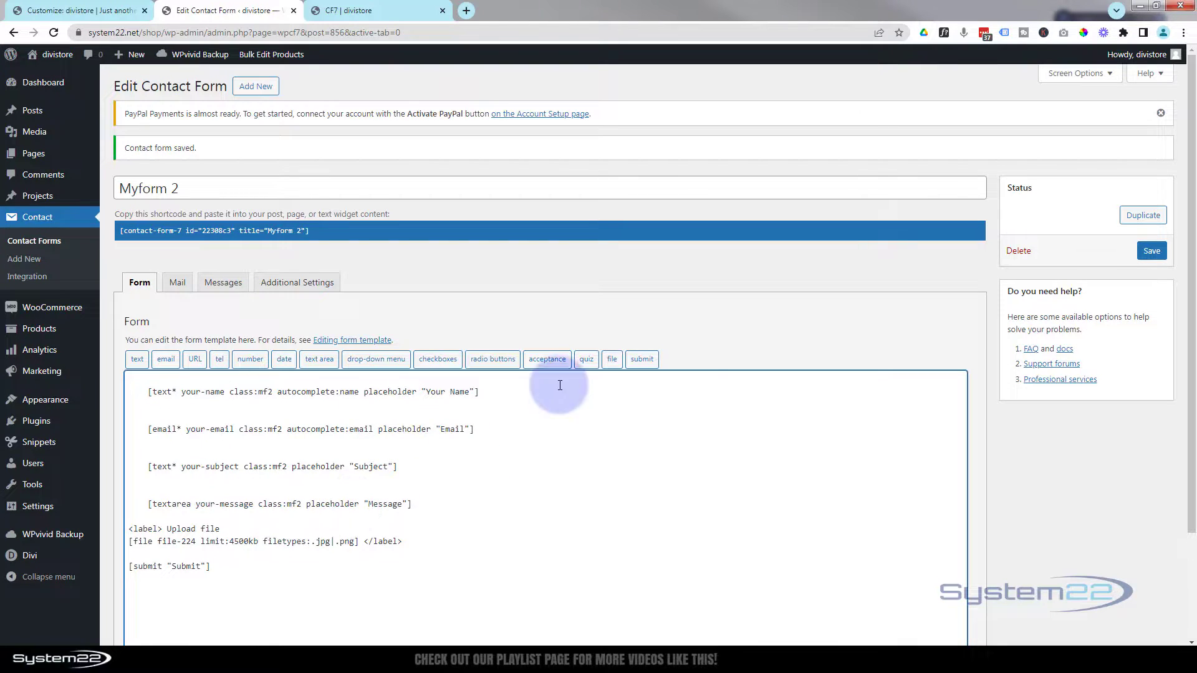
- Save the contact form and reload the live CF7 page
left_click(1155, 252)
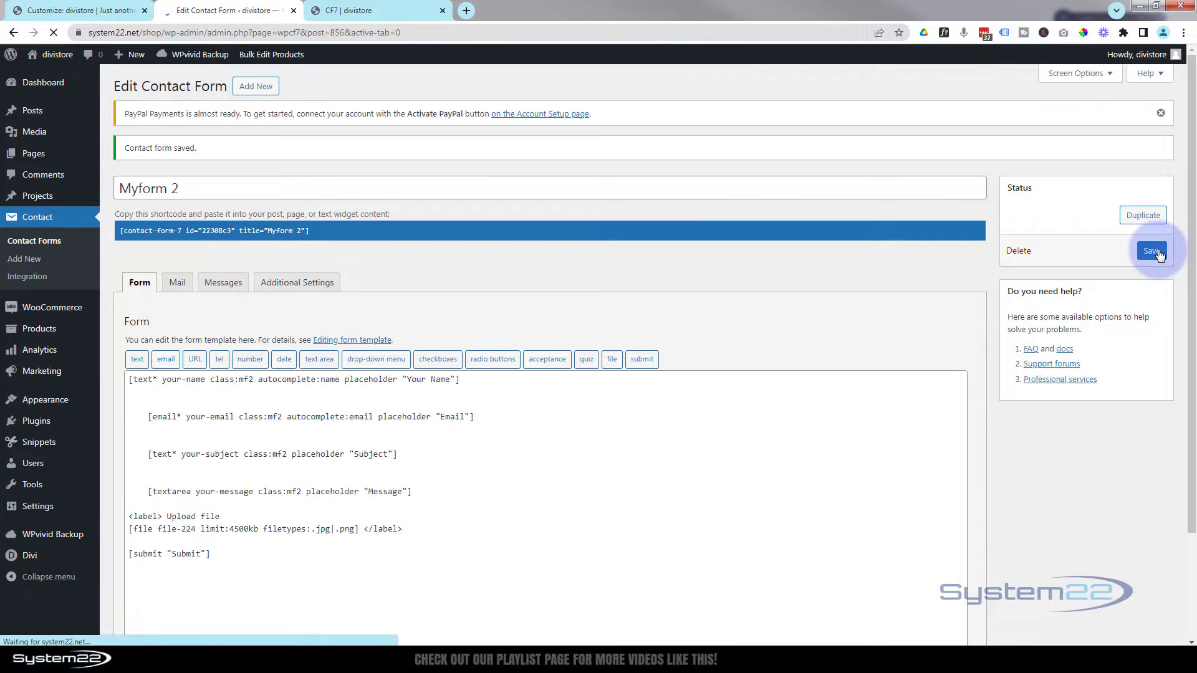
left_click(394, 10)
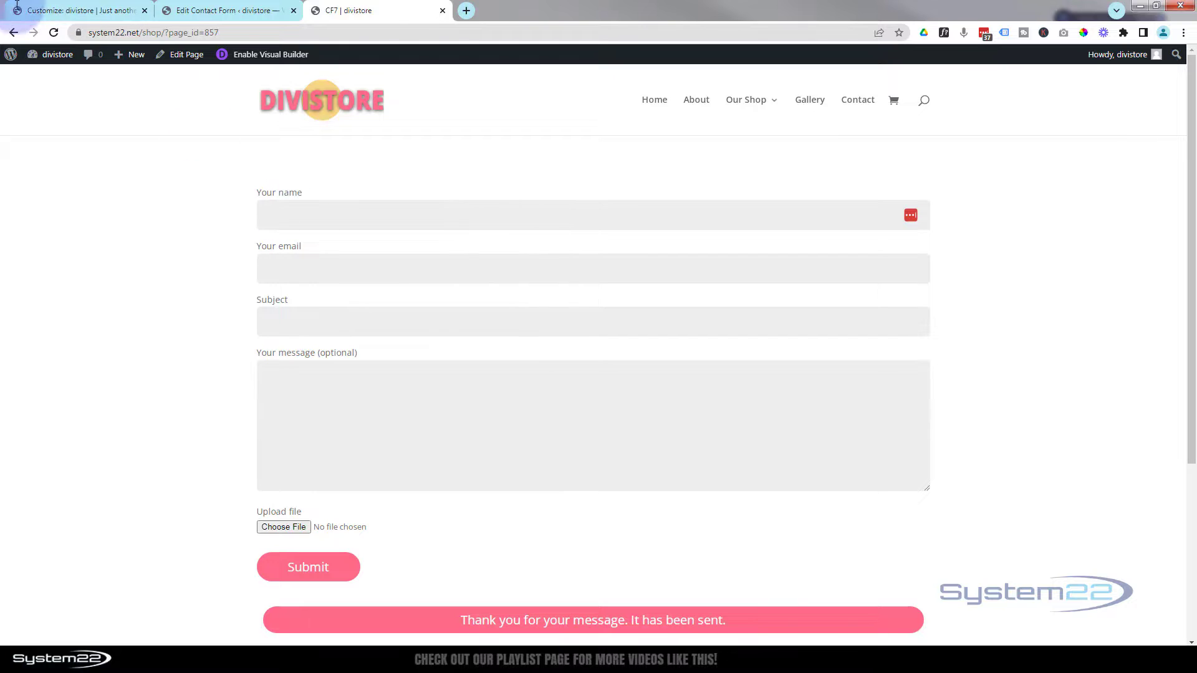
left_click(54, 33)
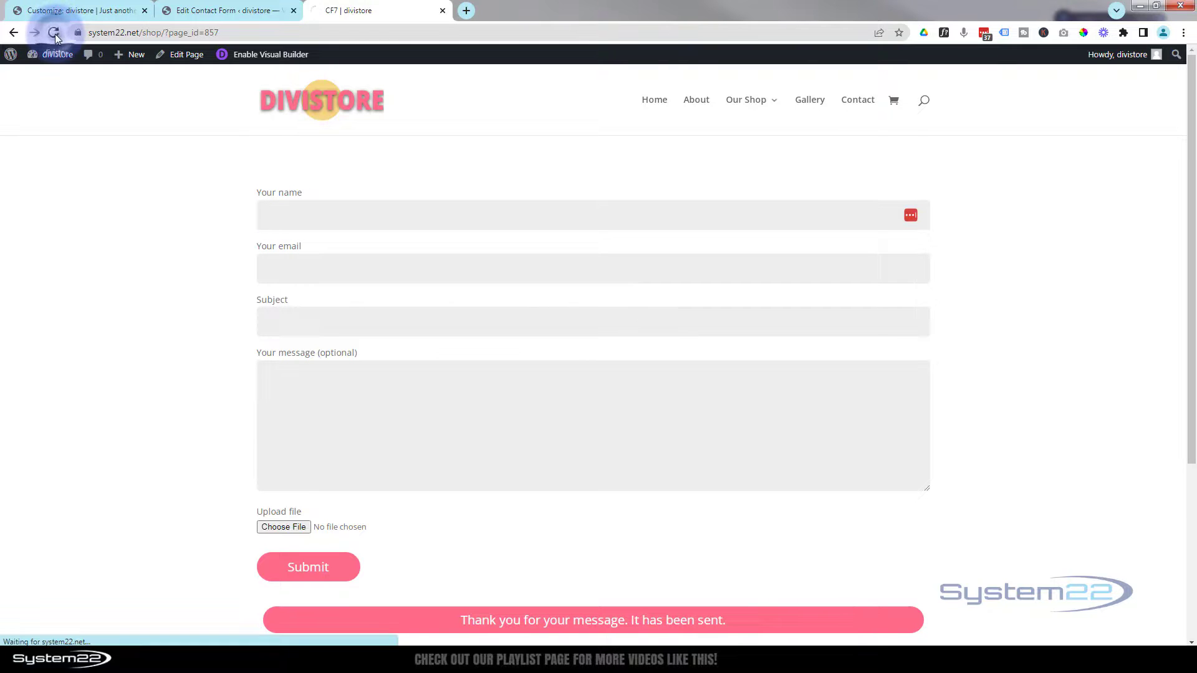